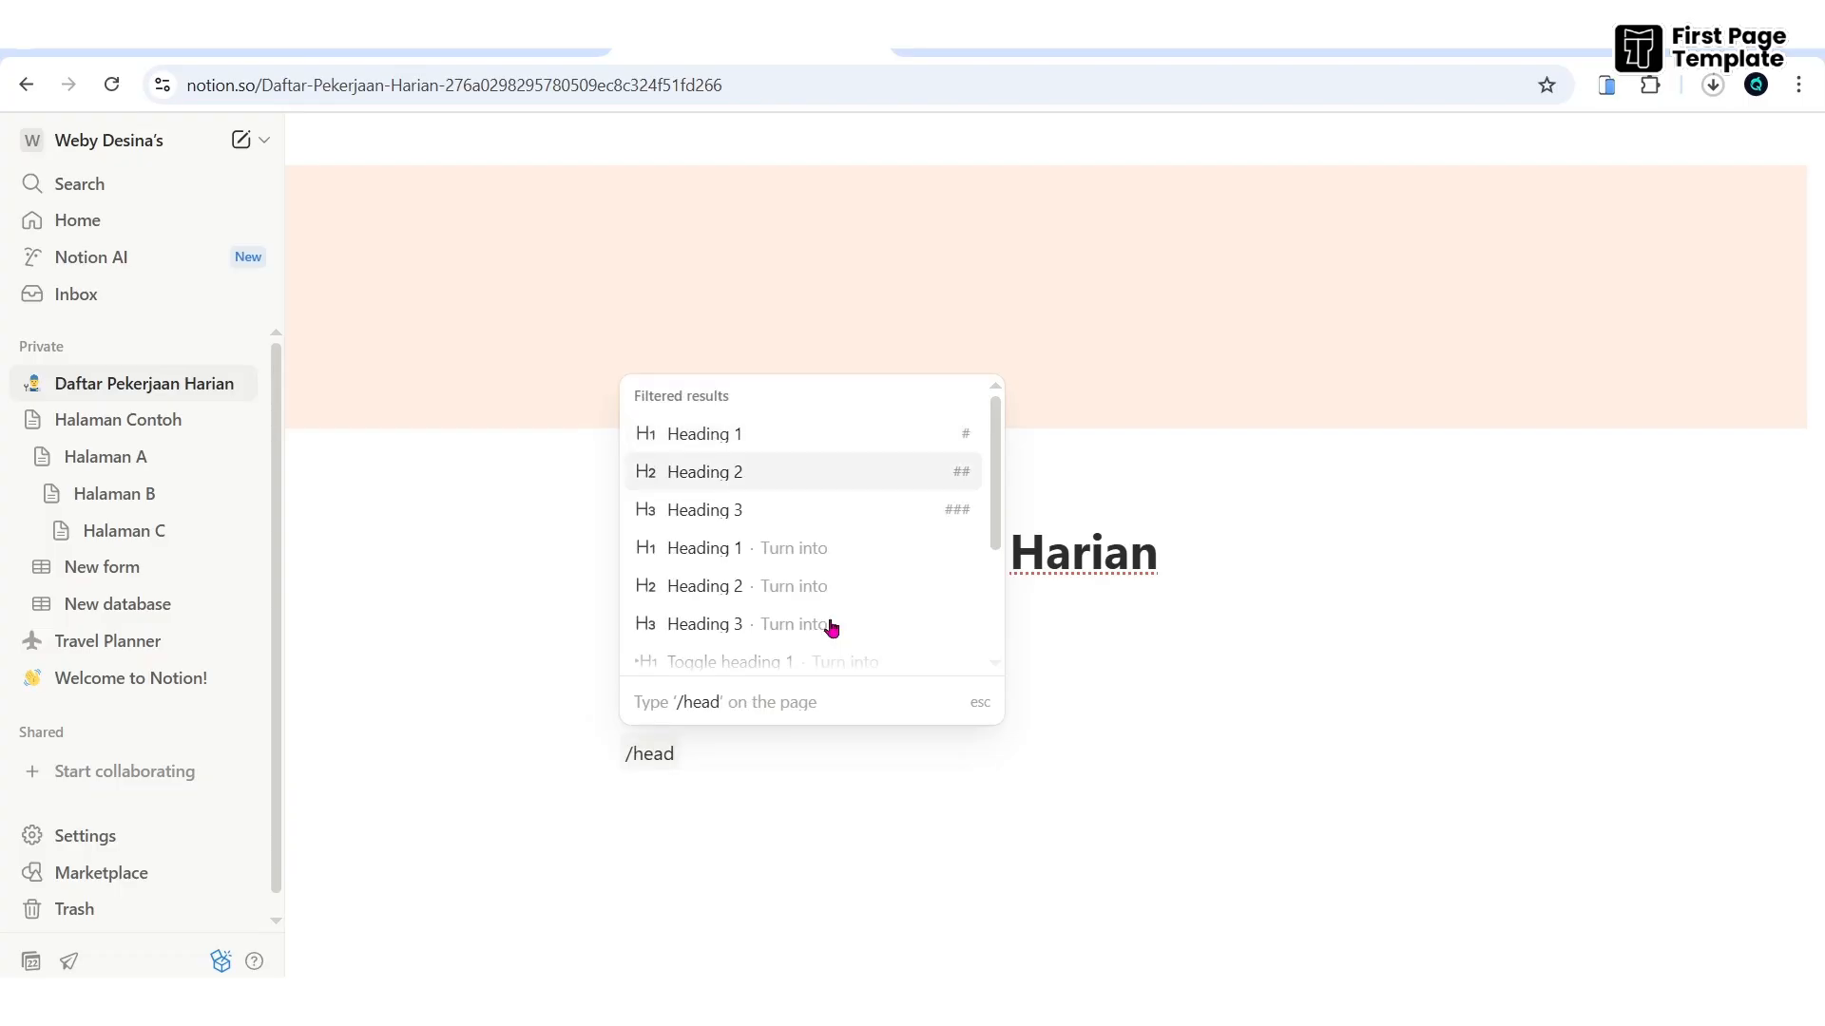
- Add 'Heading 2' and 'Heading 3' blocks under Heading 1, then start an empty line below them
key("Return")
type("Headin")
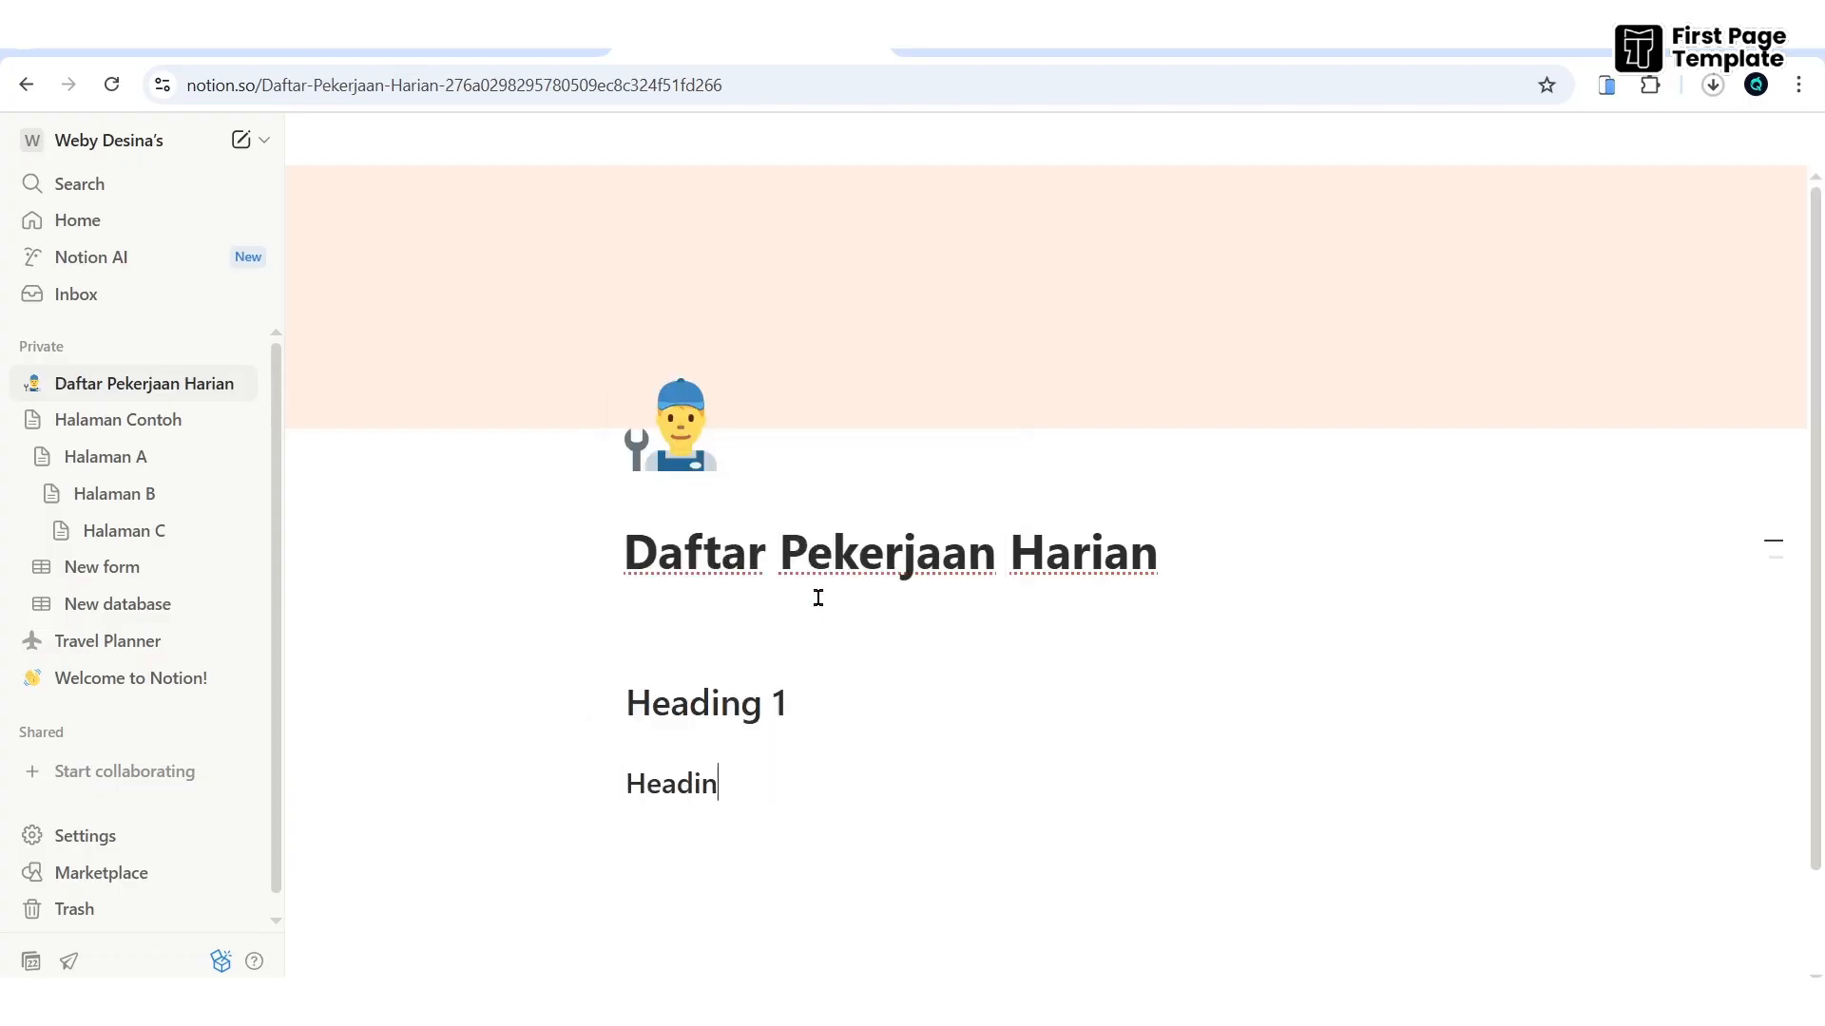
type("g 2")
key("Return")
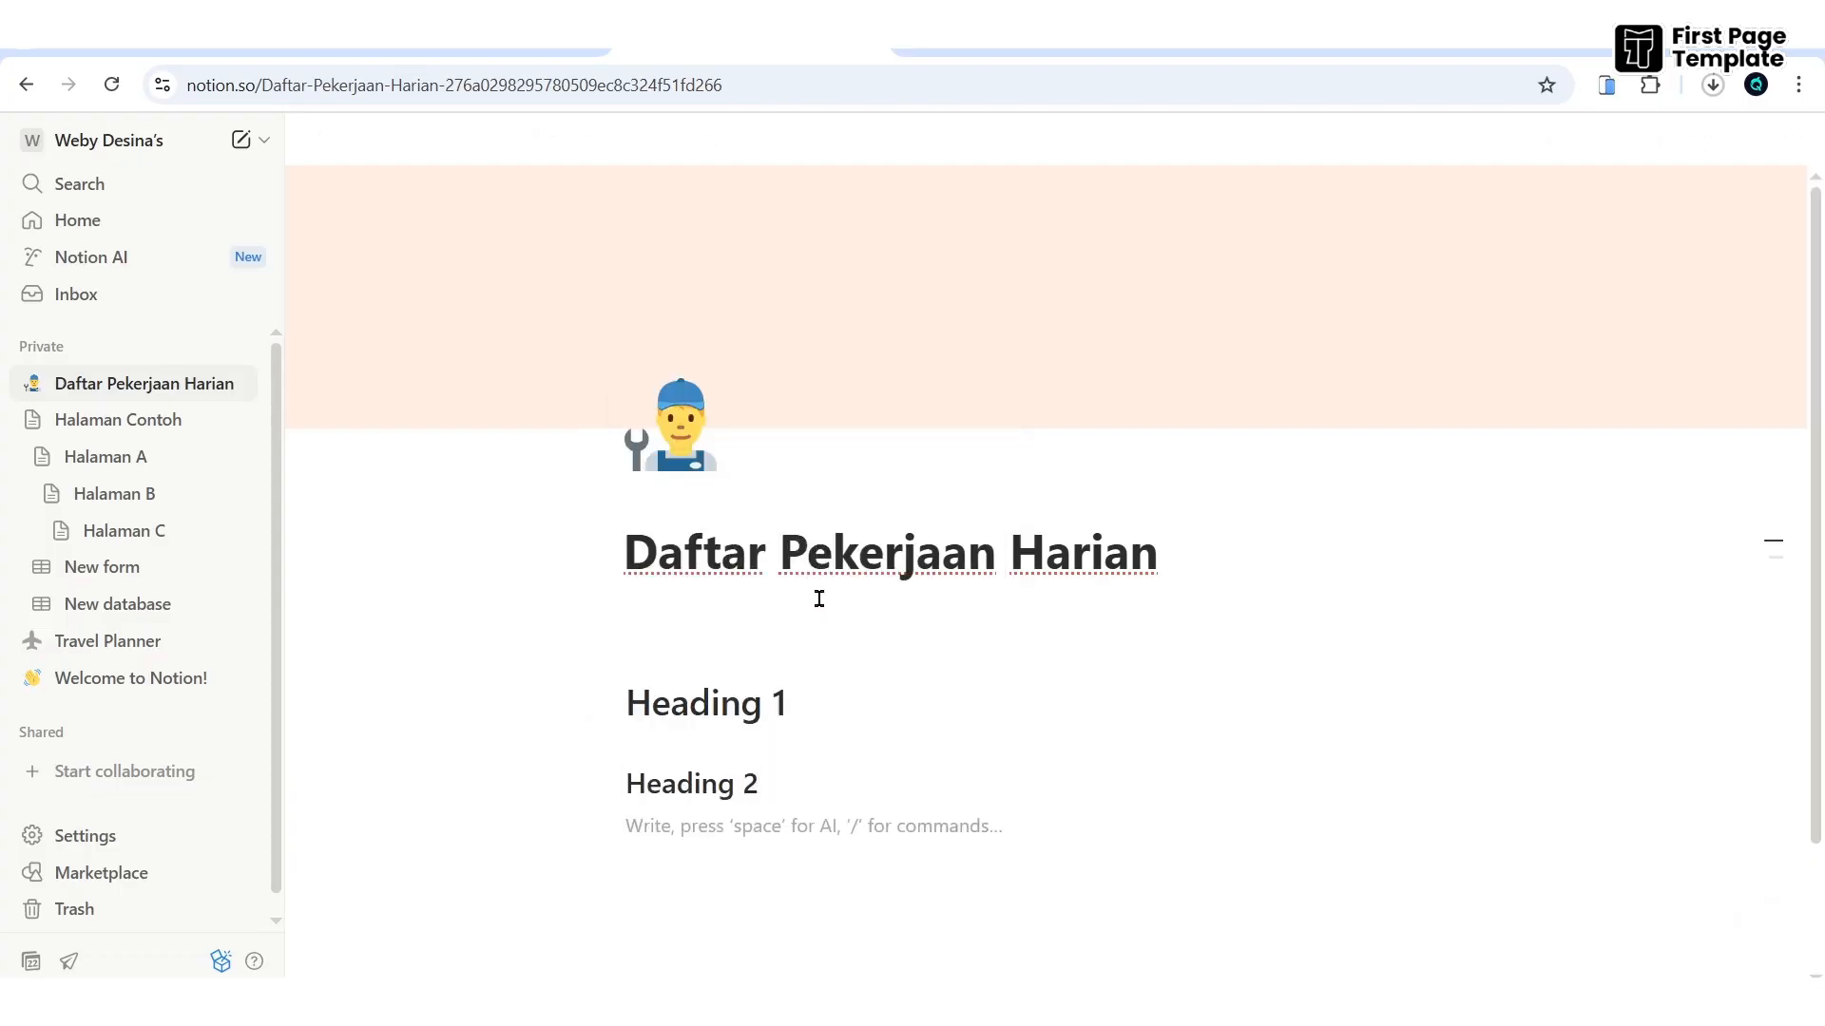
type("/head")
key("Down")
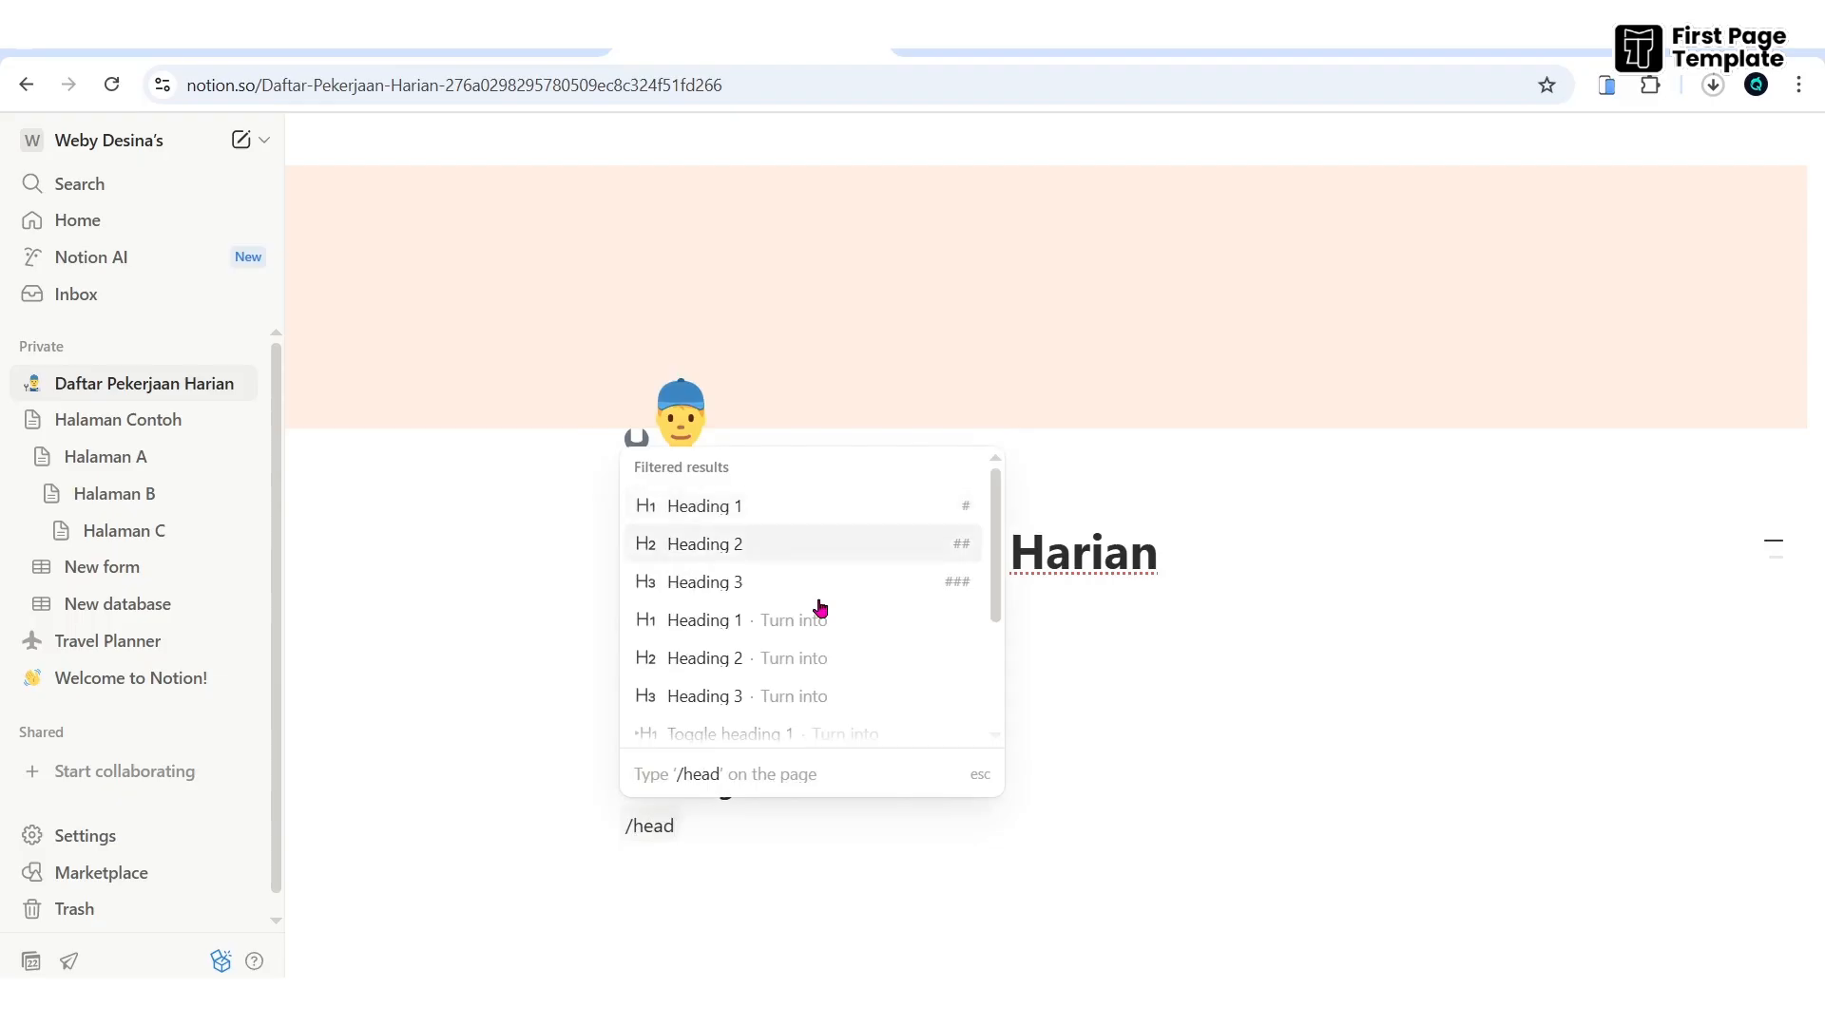
key("Down")
key("Return")
type("Head")
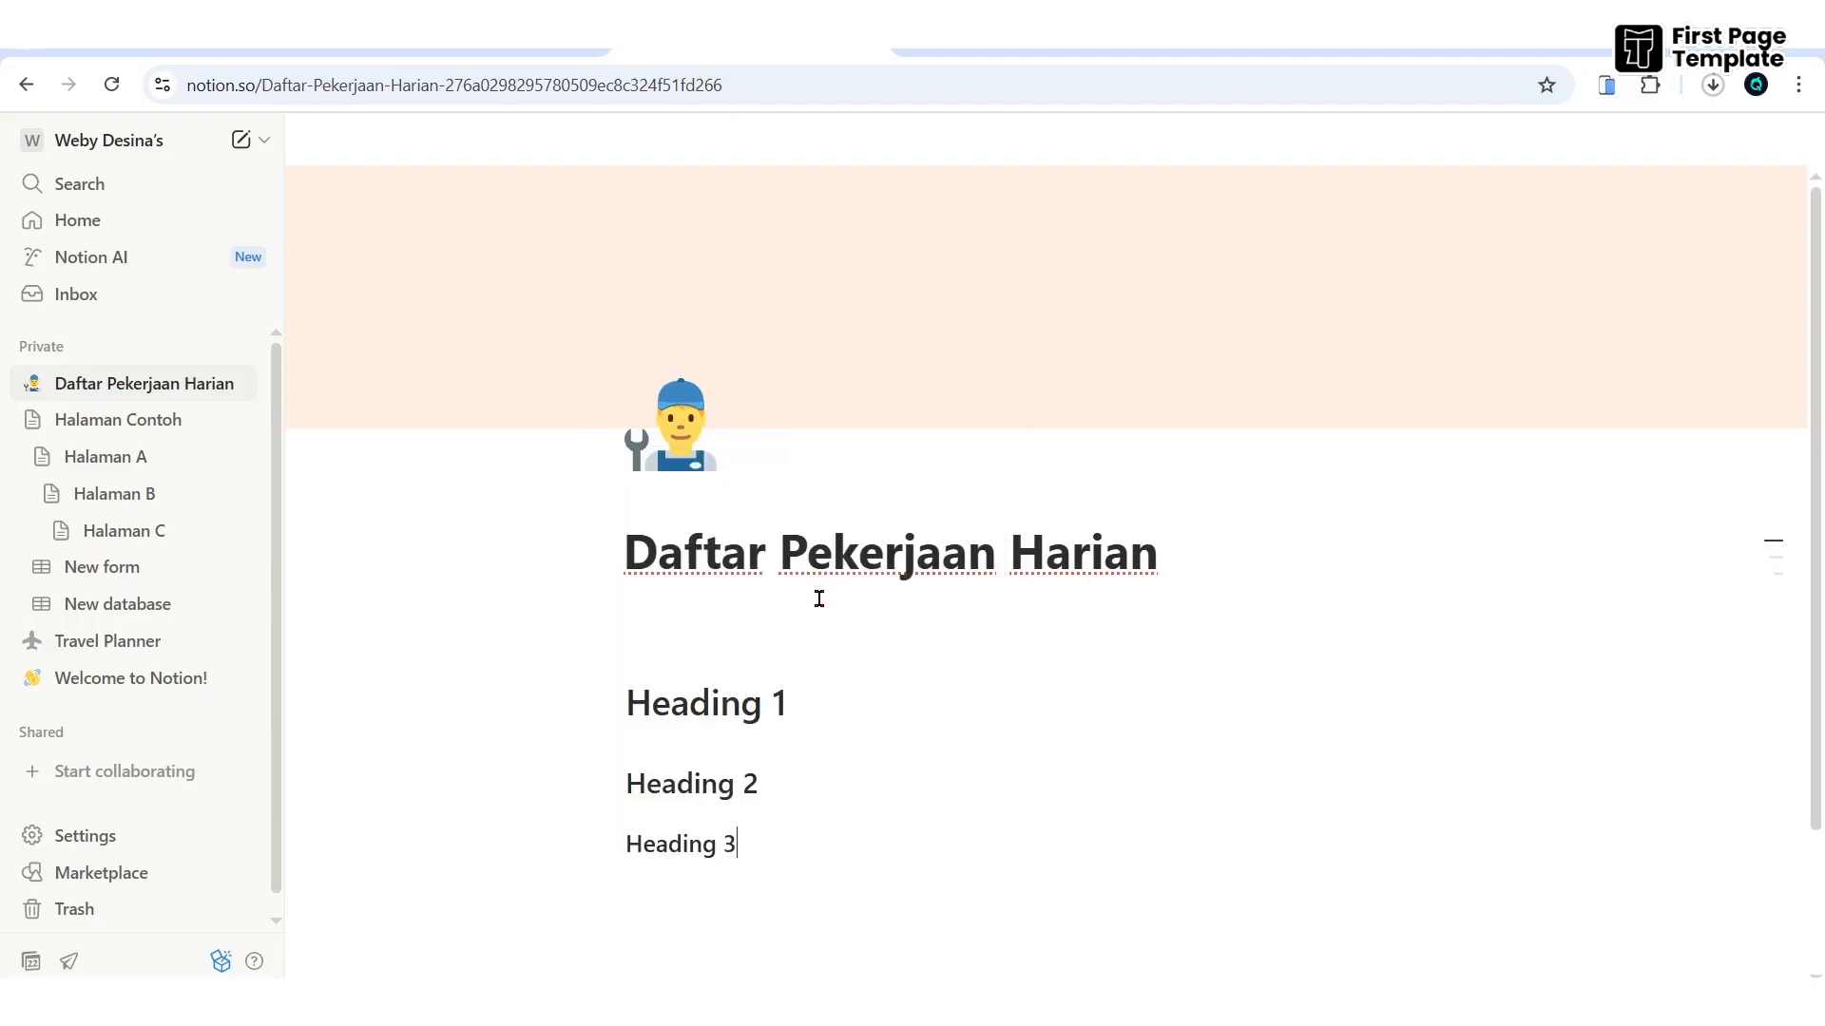
scroll(827, 814, "down", 2)
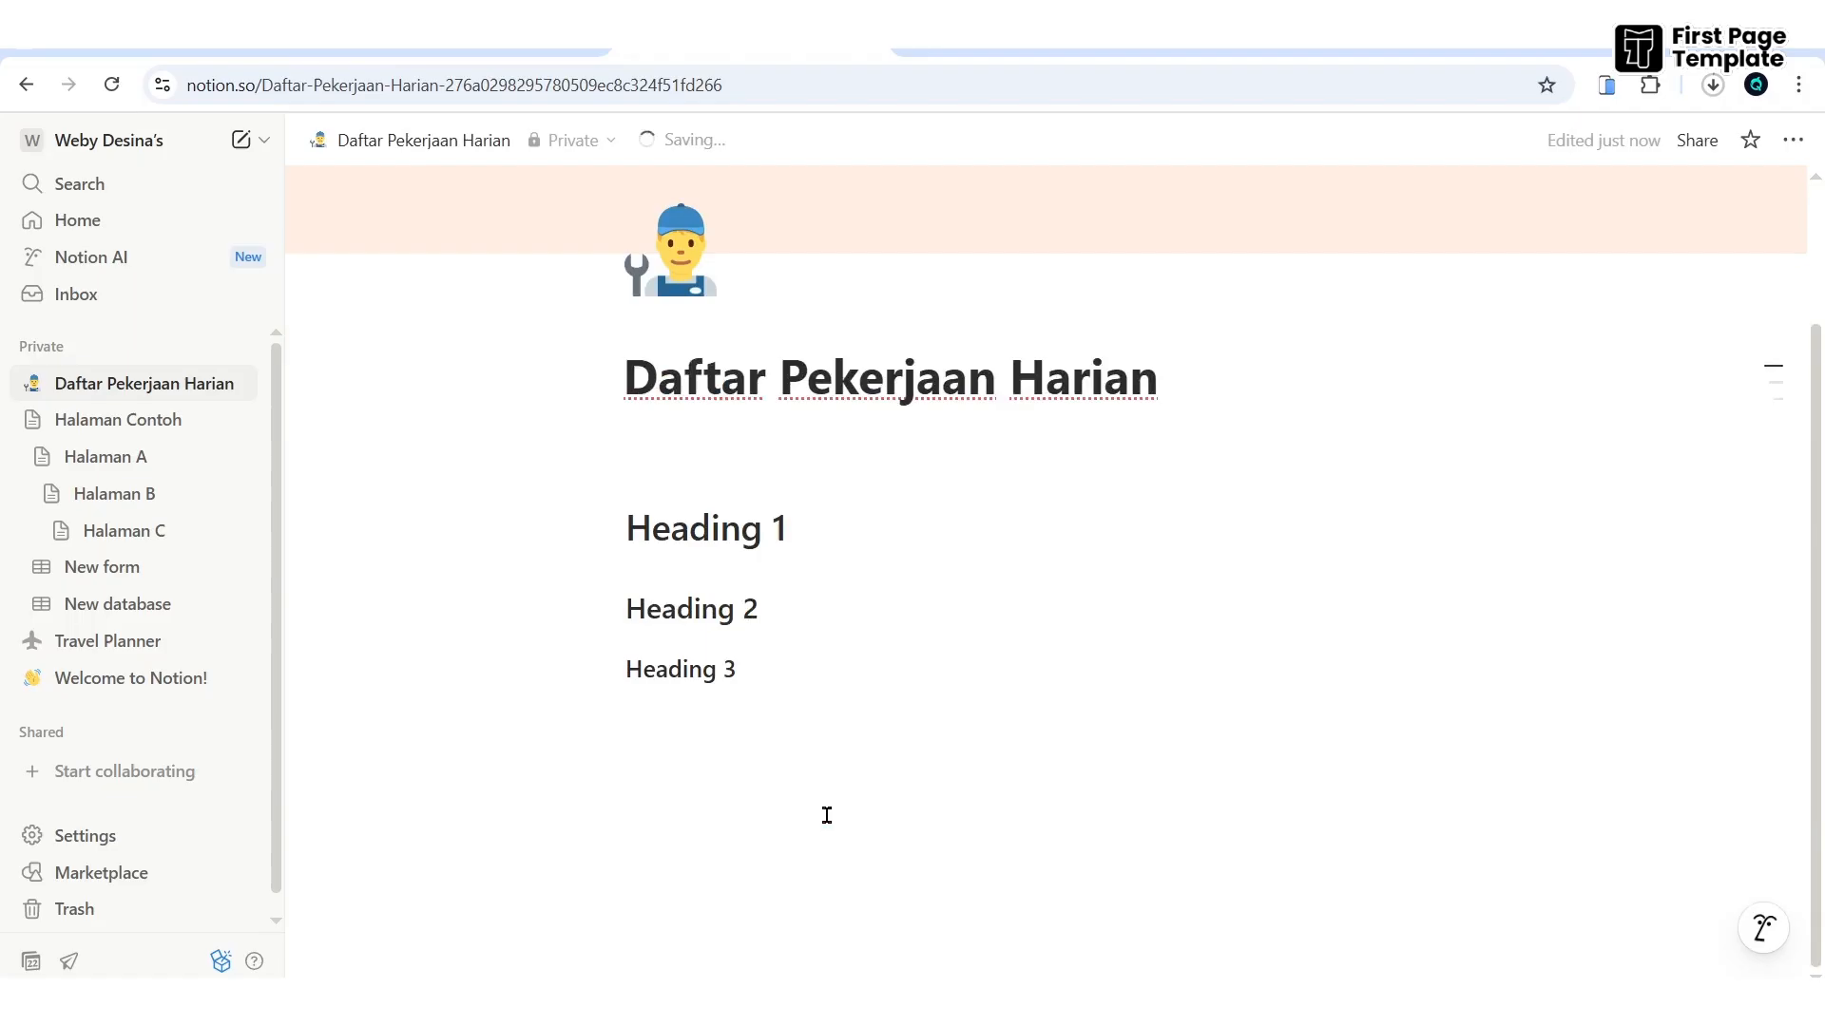
left_click(824, 719)
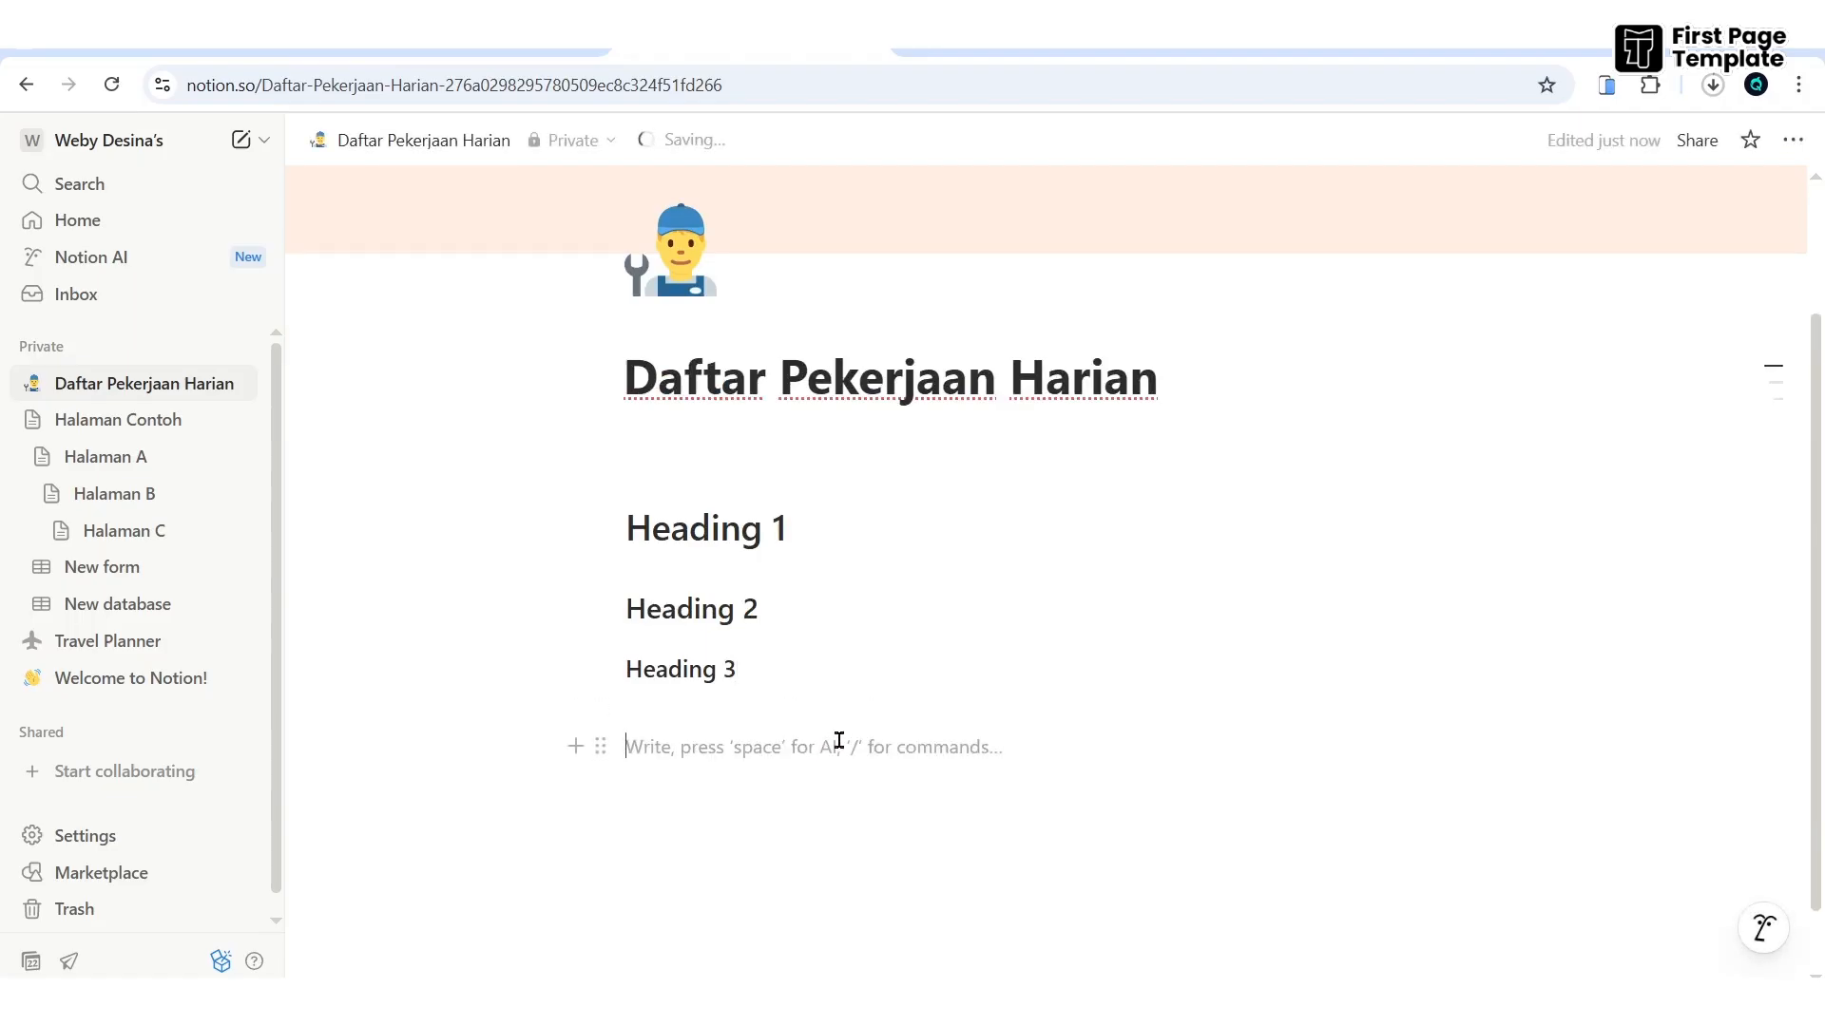
- Add a to-do list with items List 1–3 and toggle items containing blahblah text
type("/")
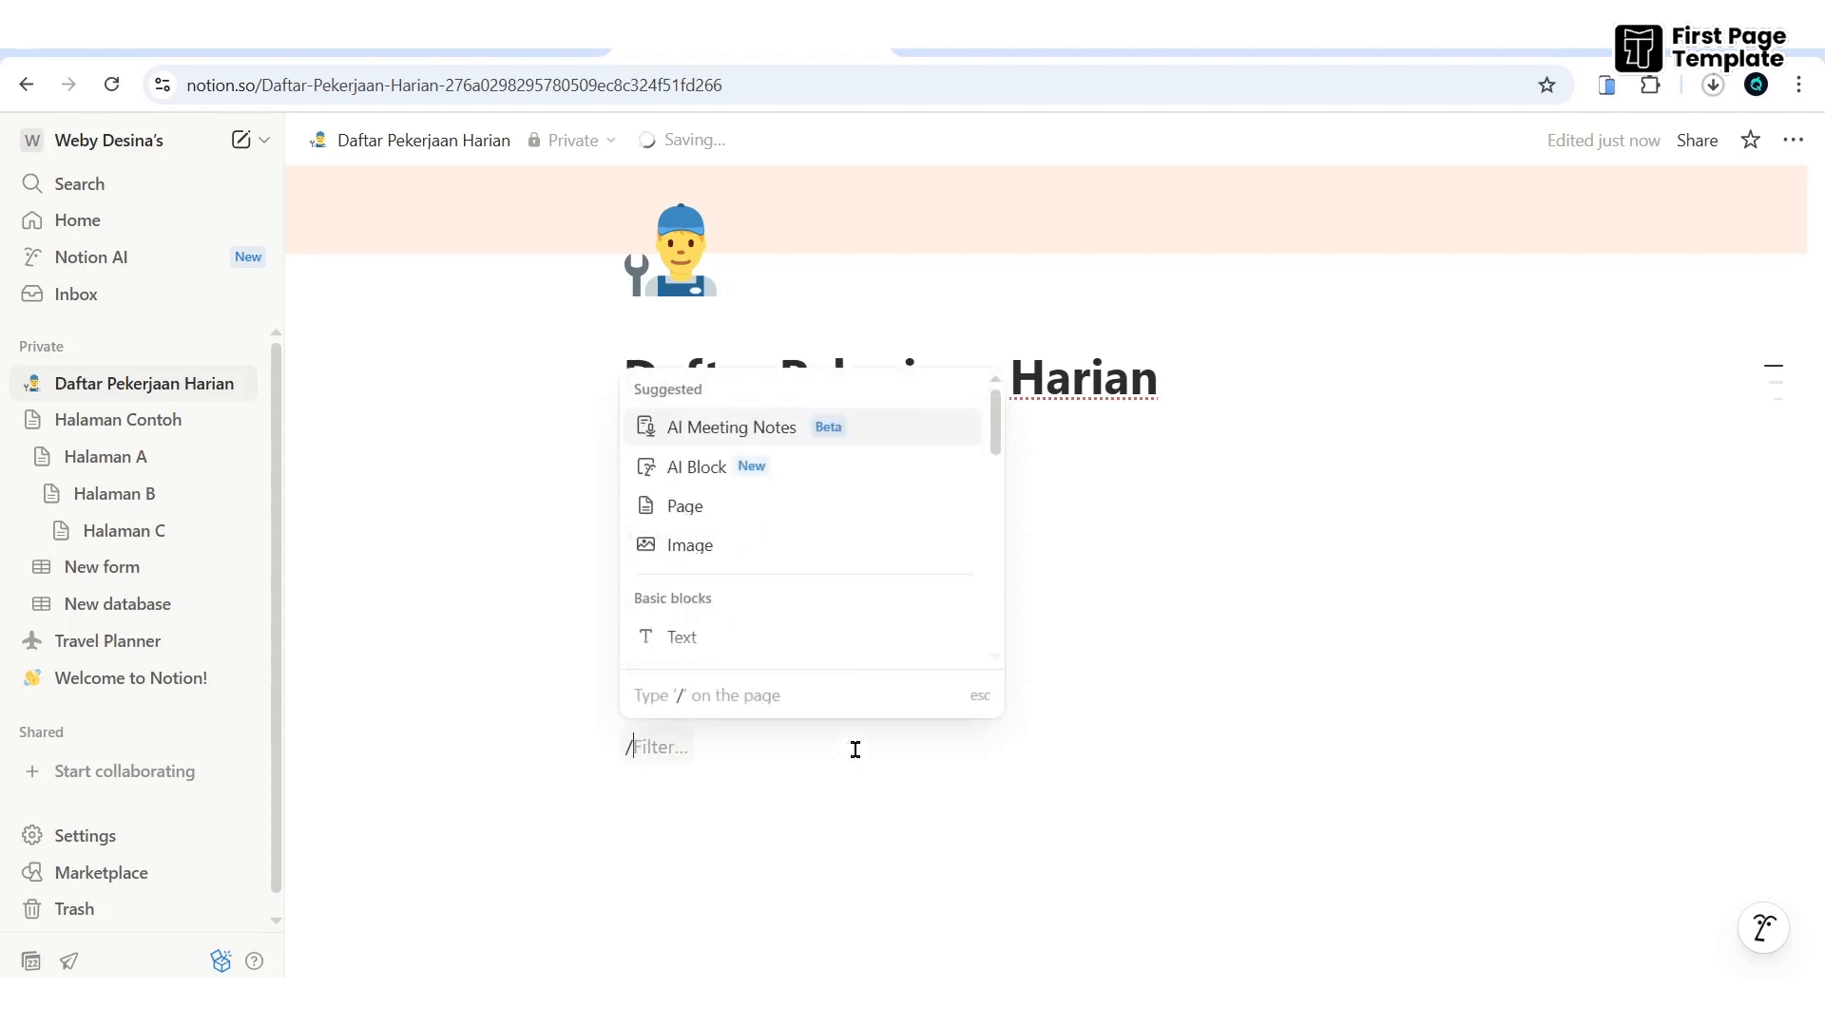
type("list")
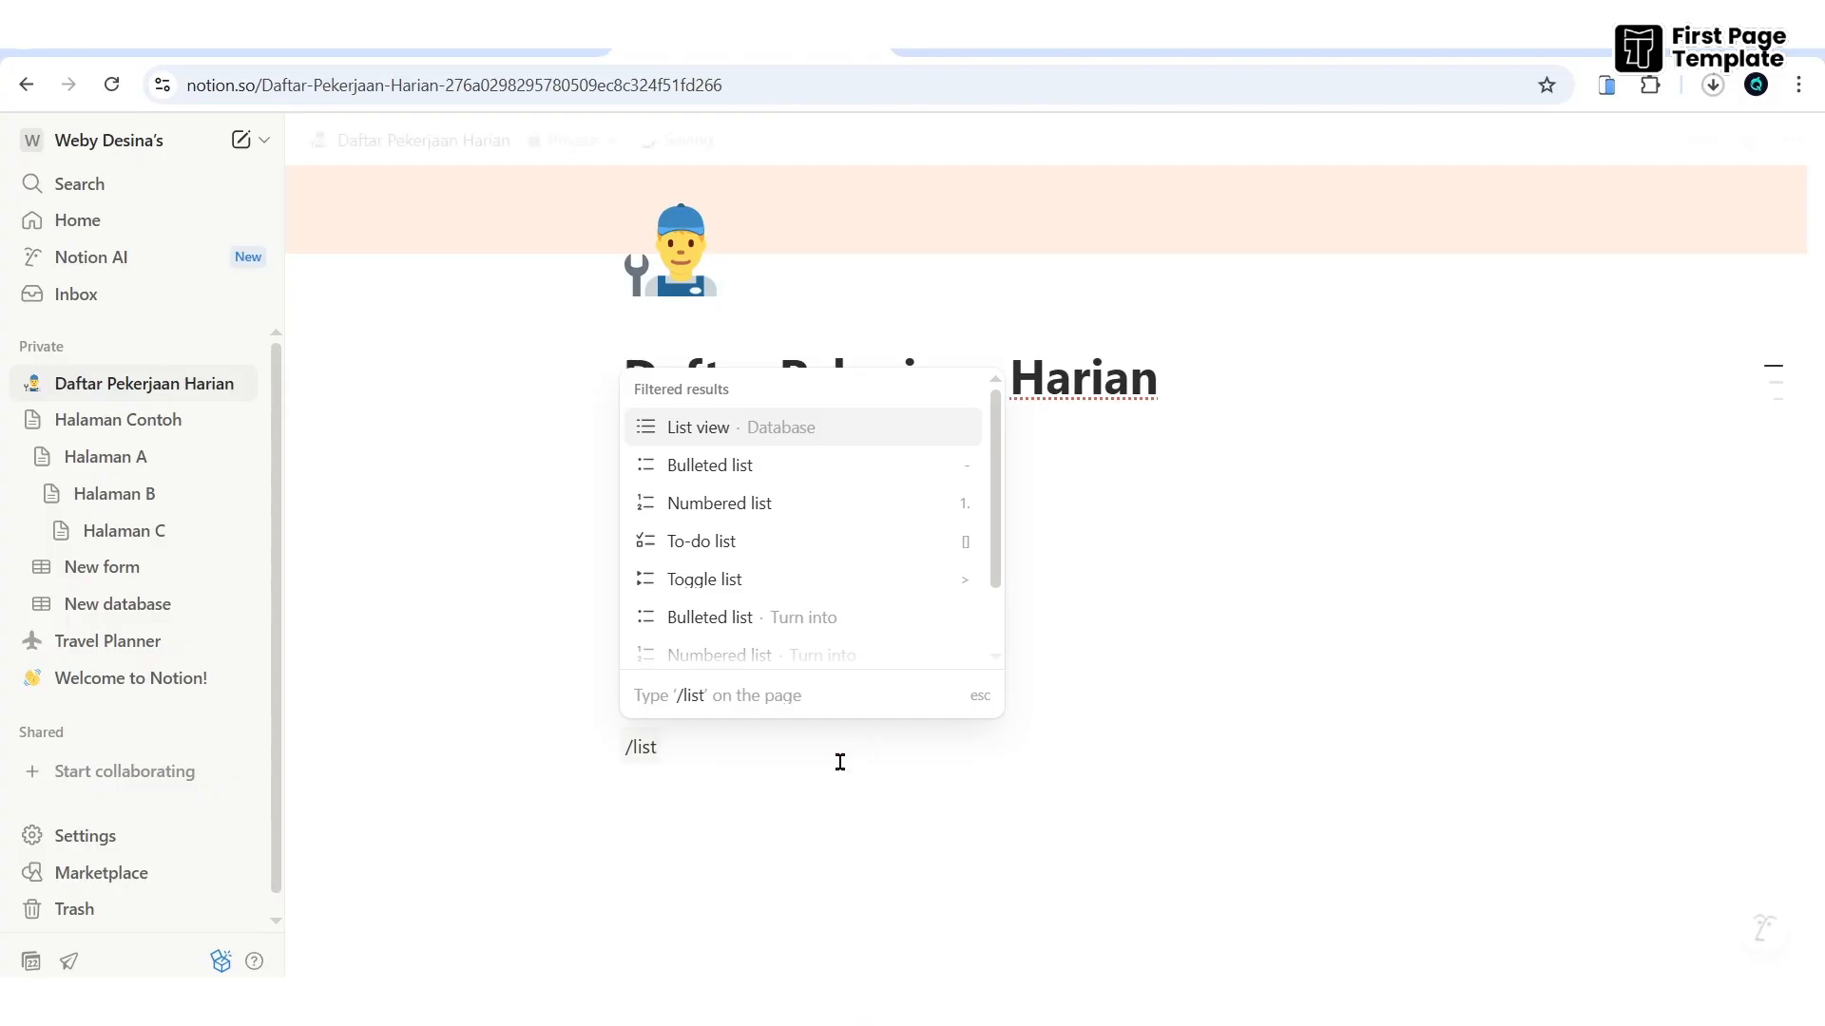
left_click(719, 554)
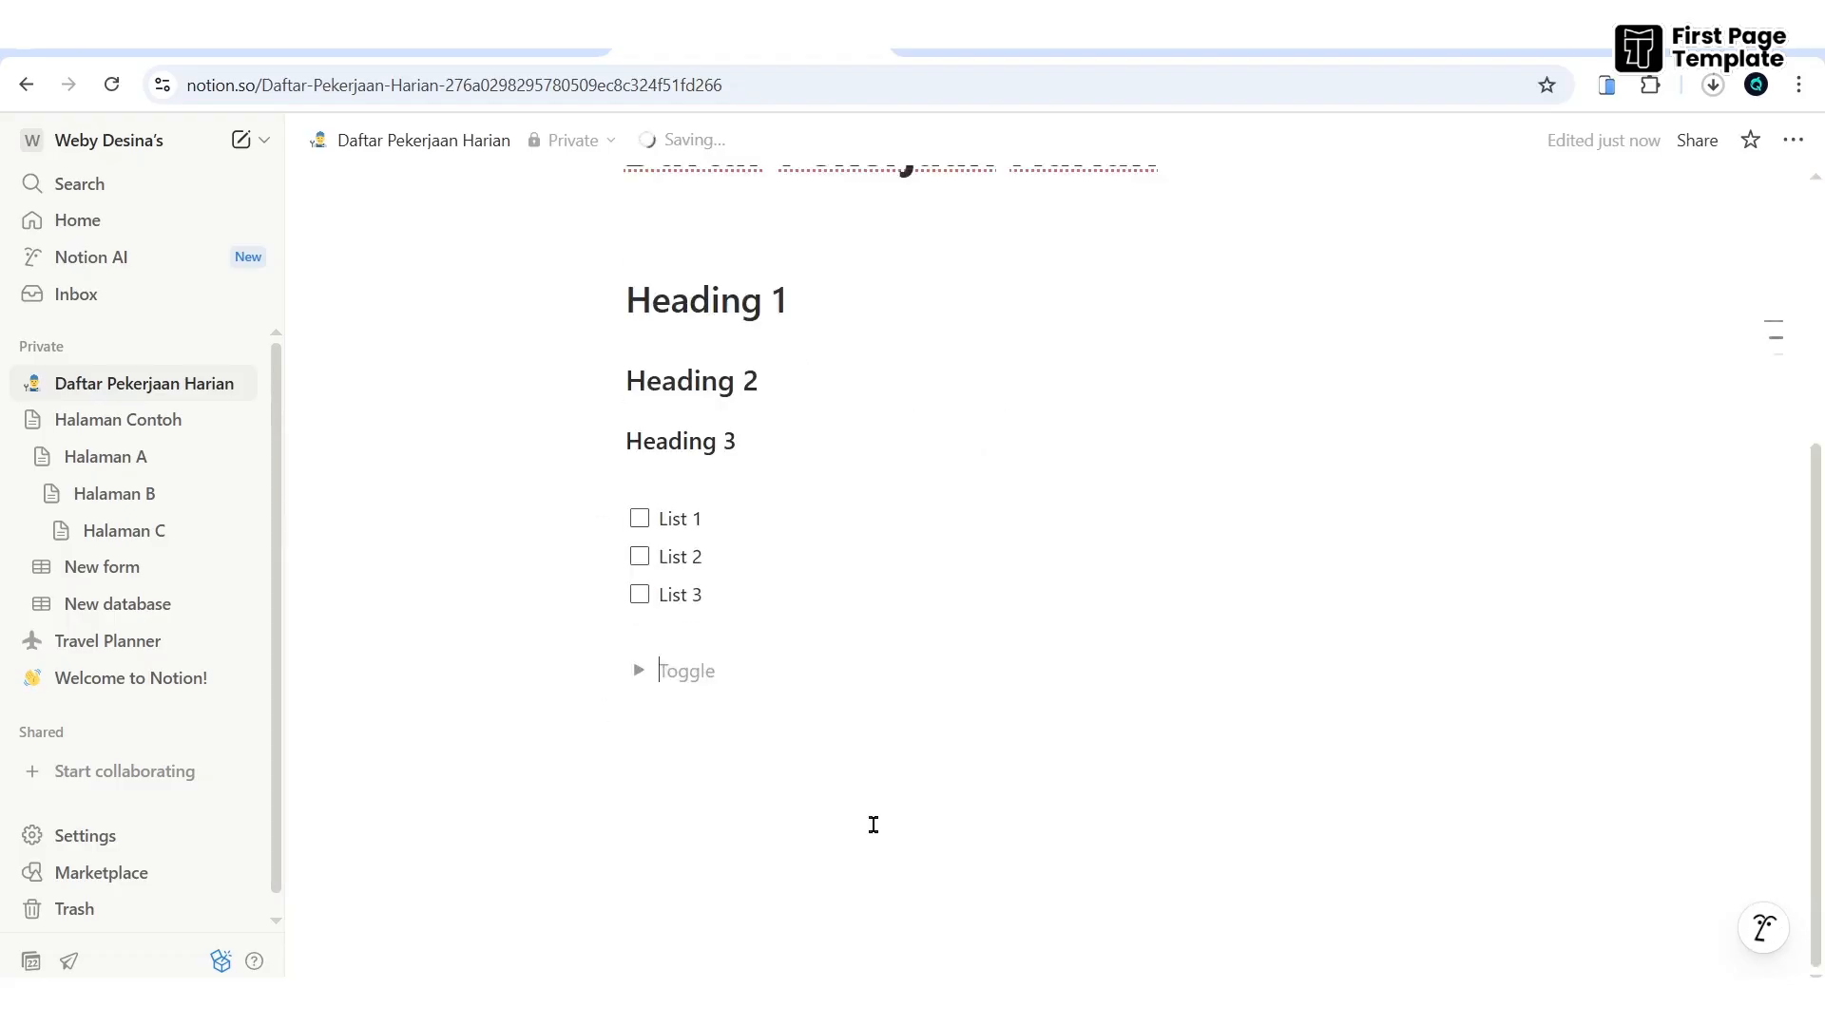
type("List 1")
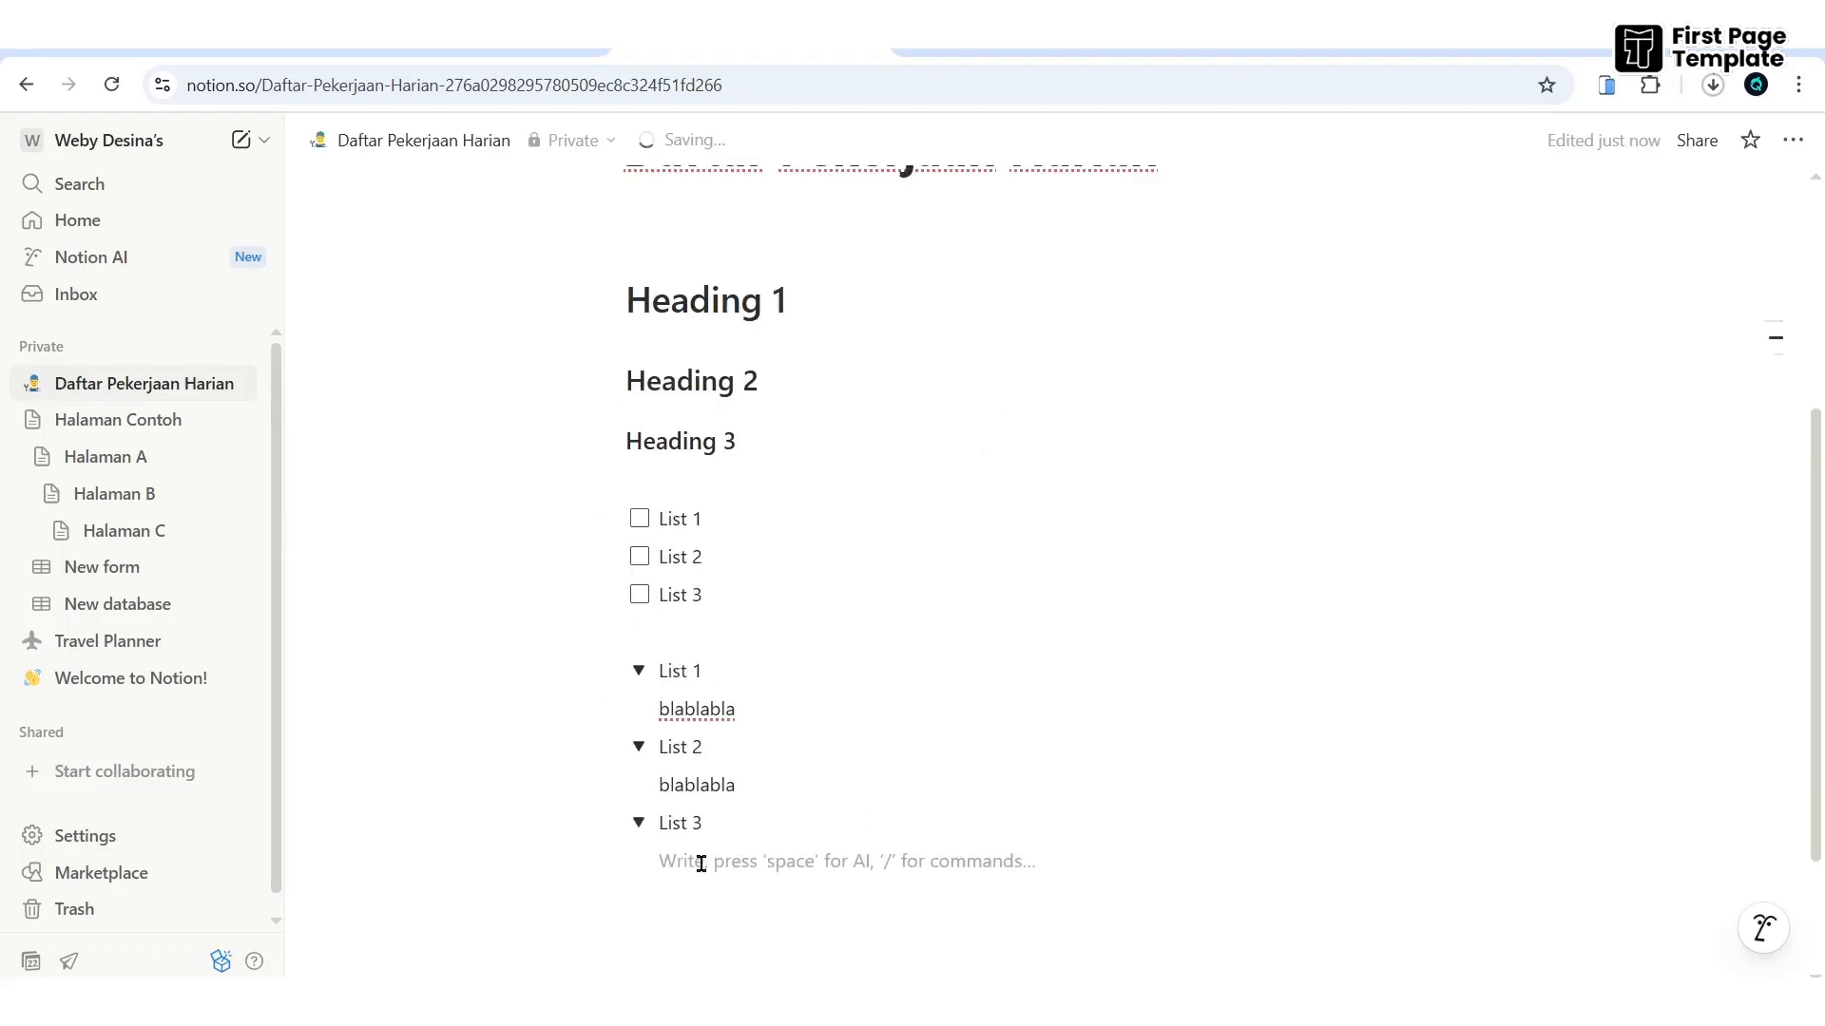
type("blahblah")
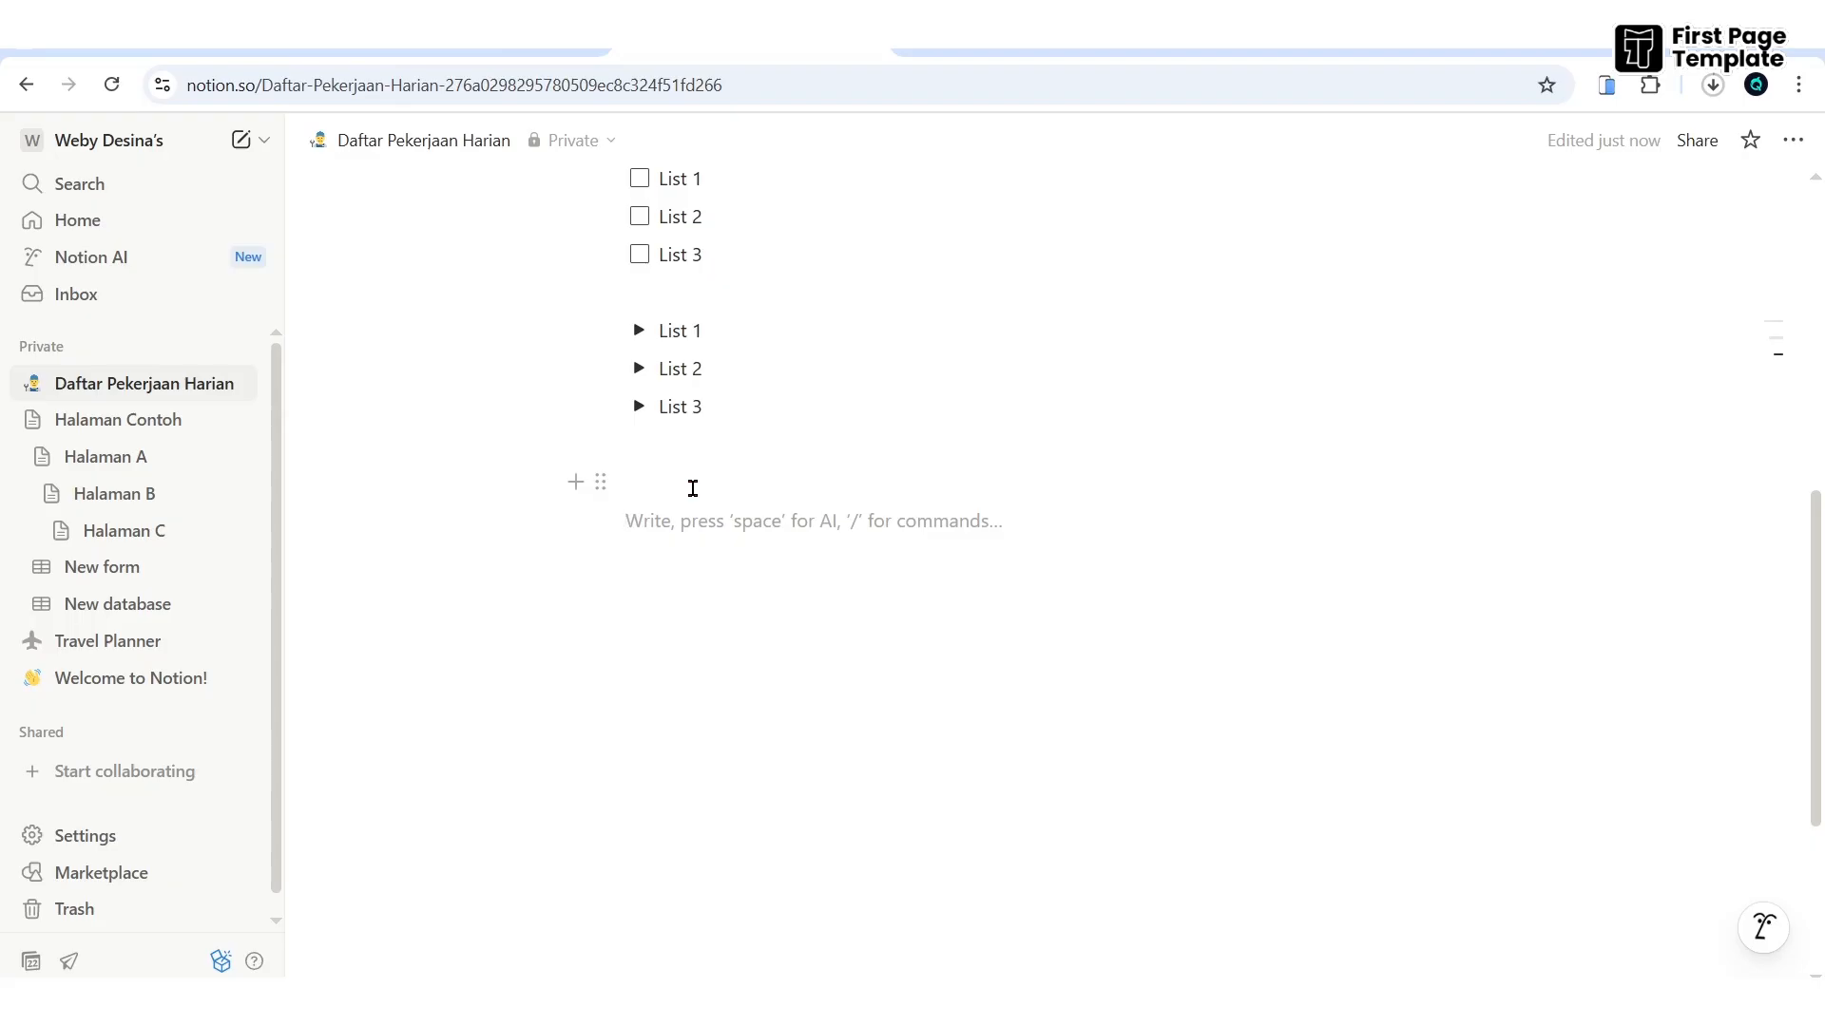
scroll(672, 511, "up", 5)
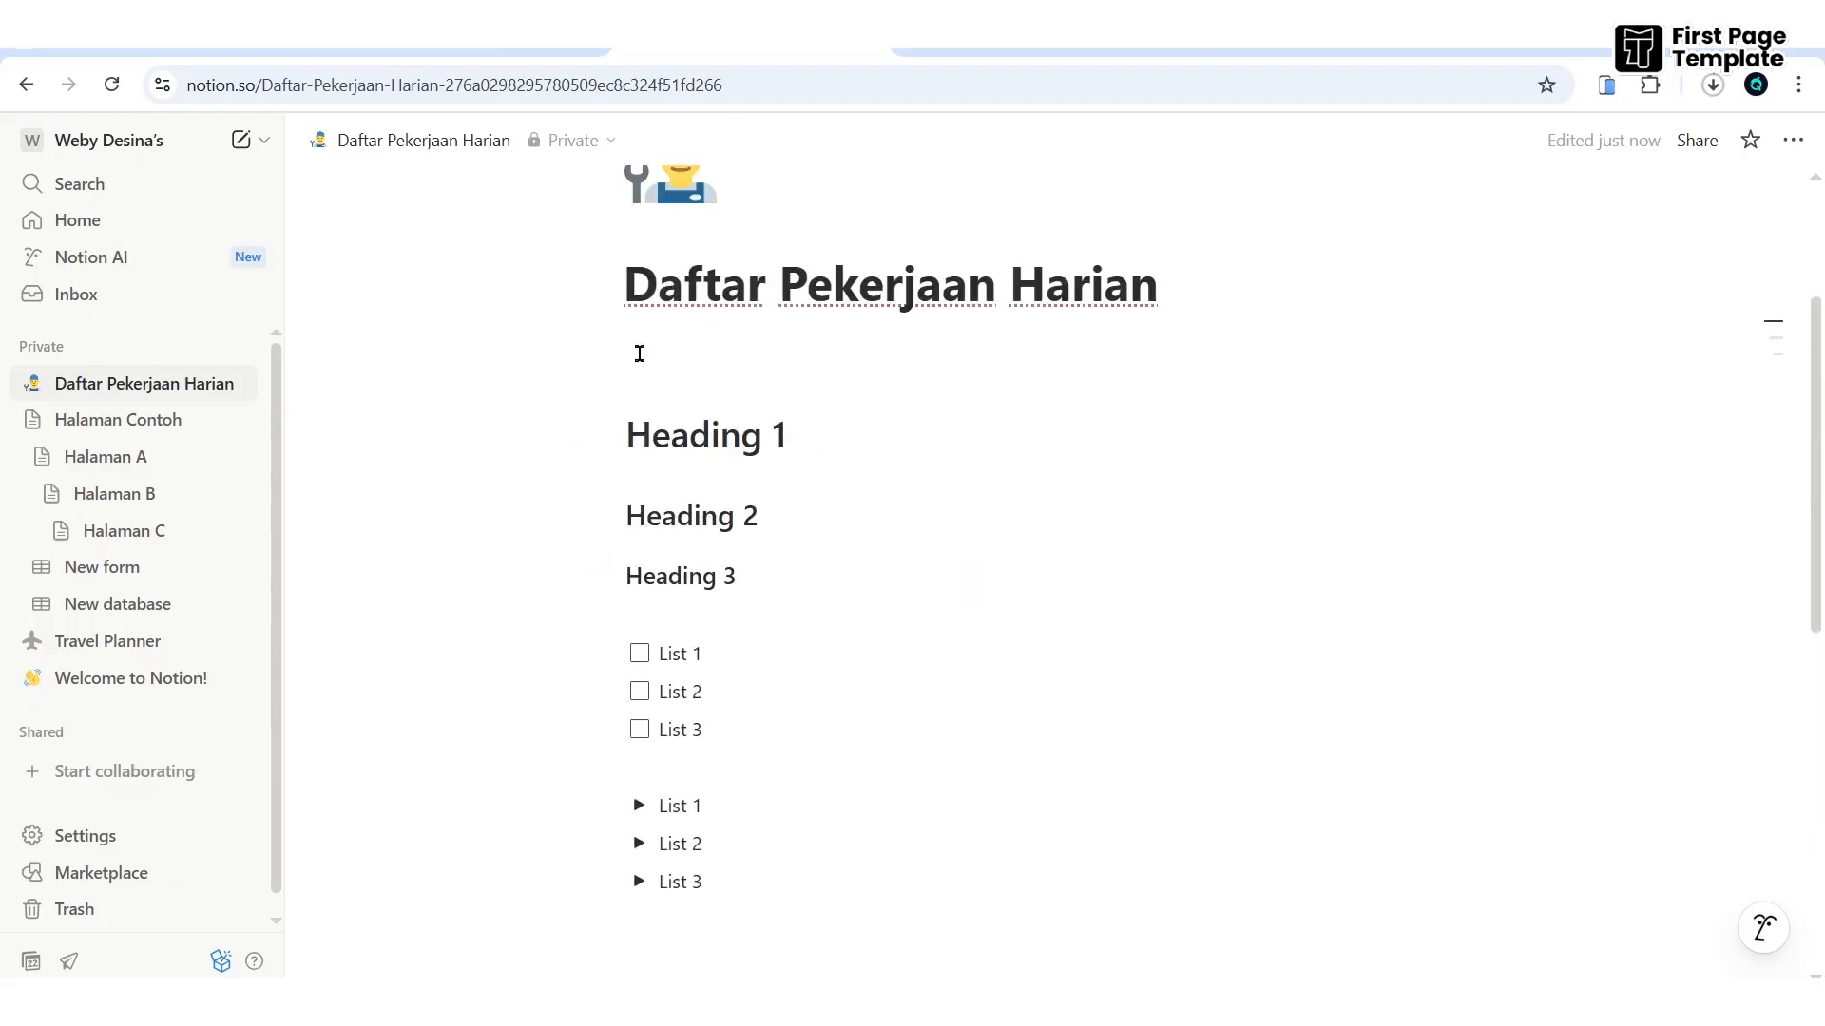
scroll(741, 561, "down", 5)
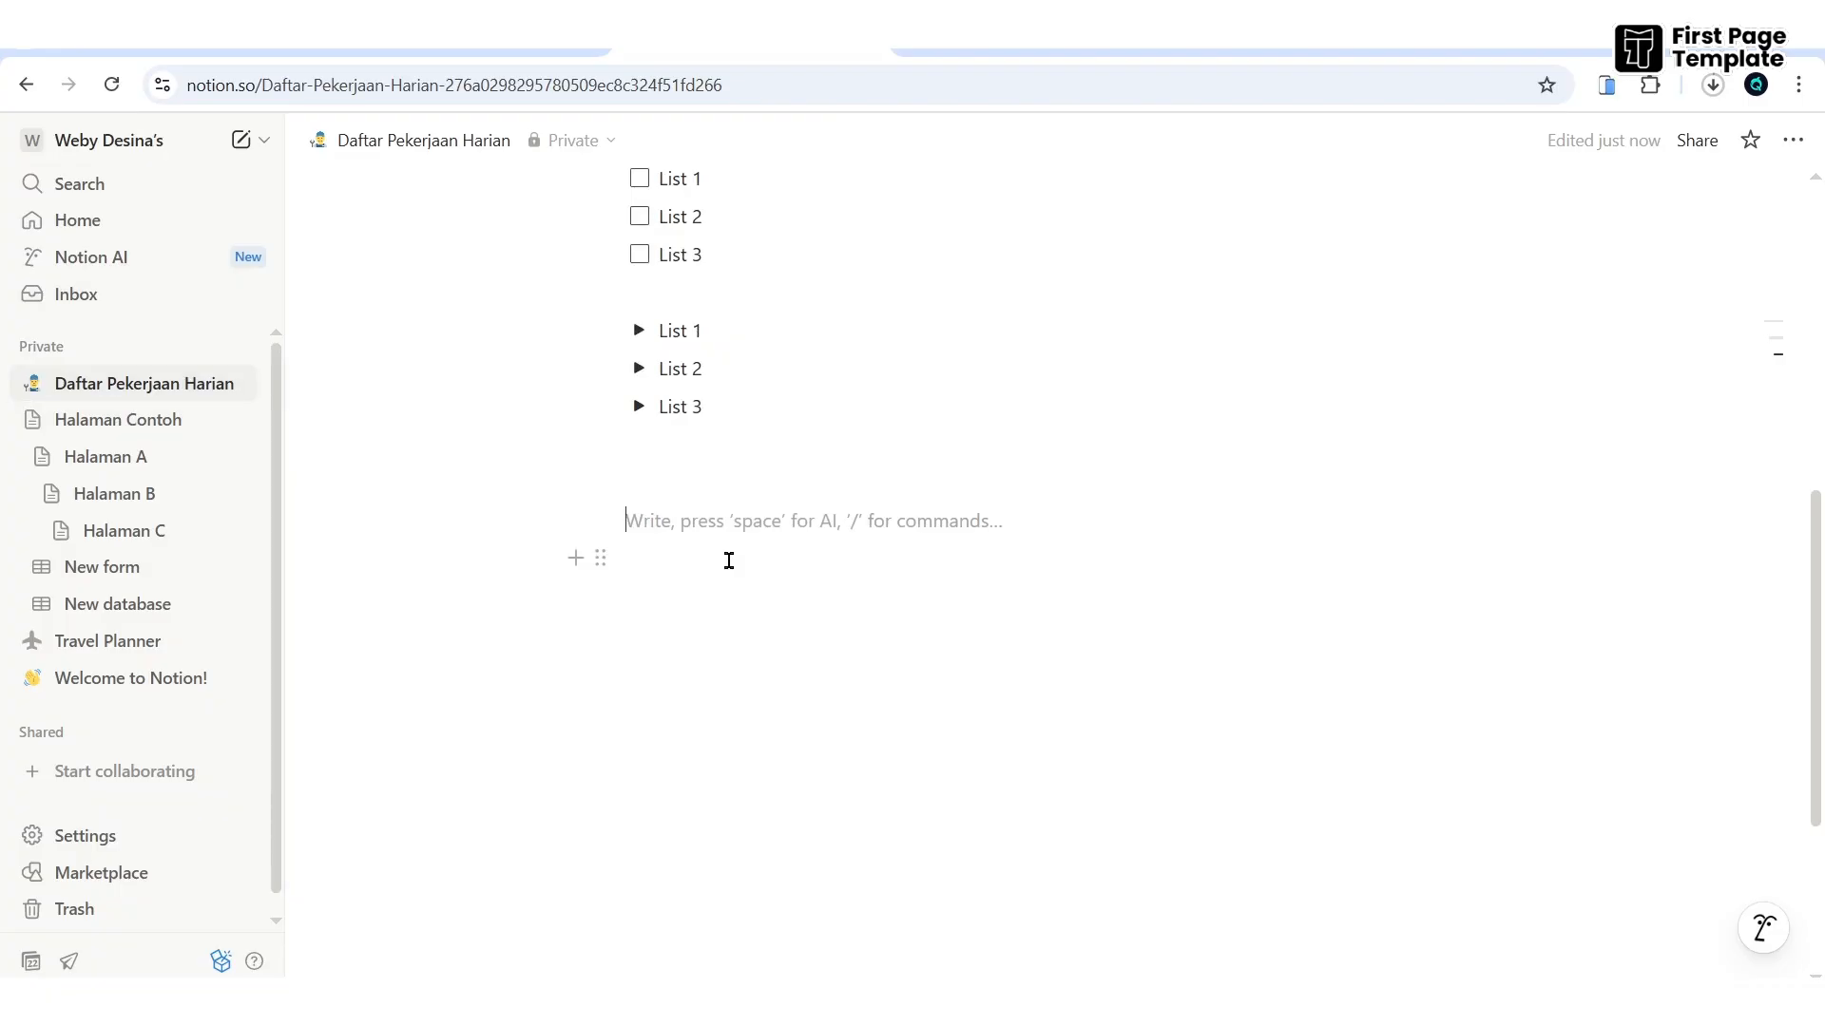
type("/pa")
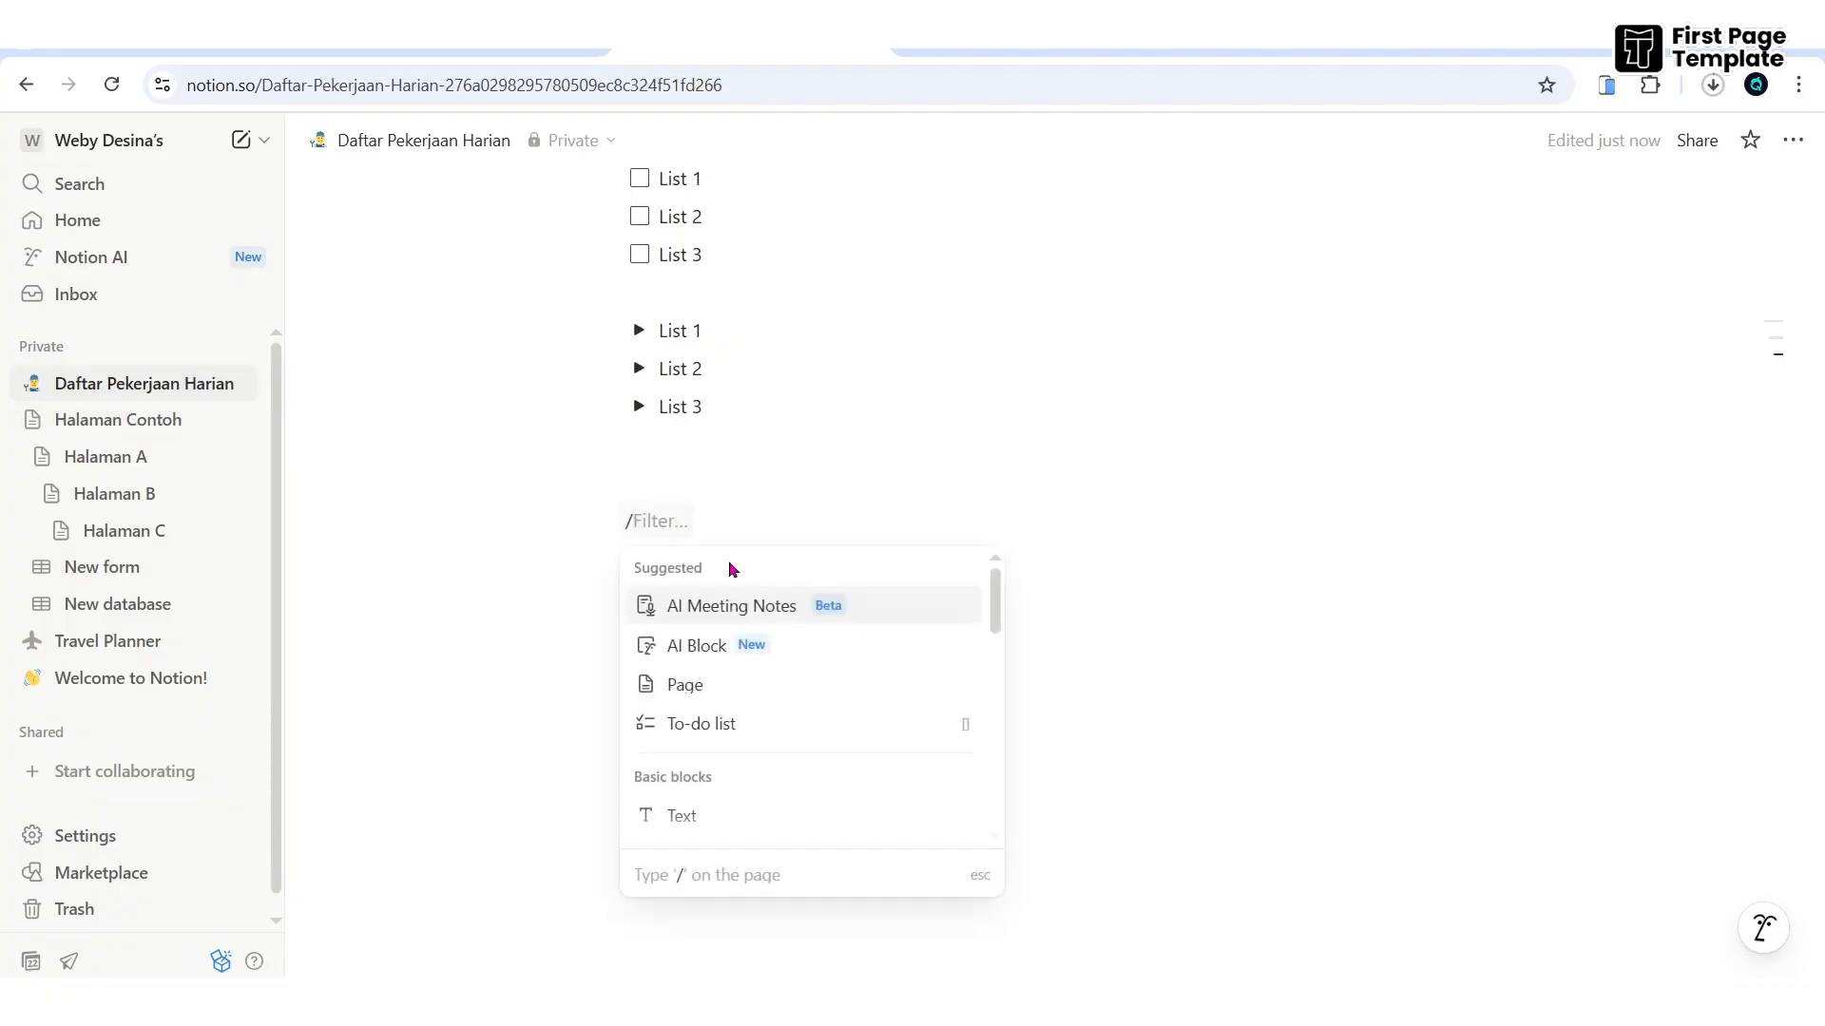
type("ge")
- Create the sub-page 'Pekerjaan Kantor' with a laptop icon, then return to Daftar Pekerjaan Harian
key("Return")
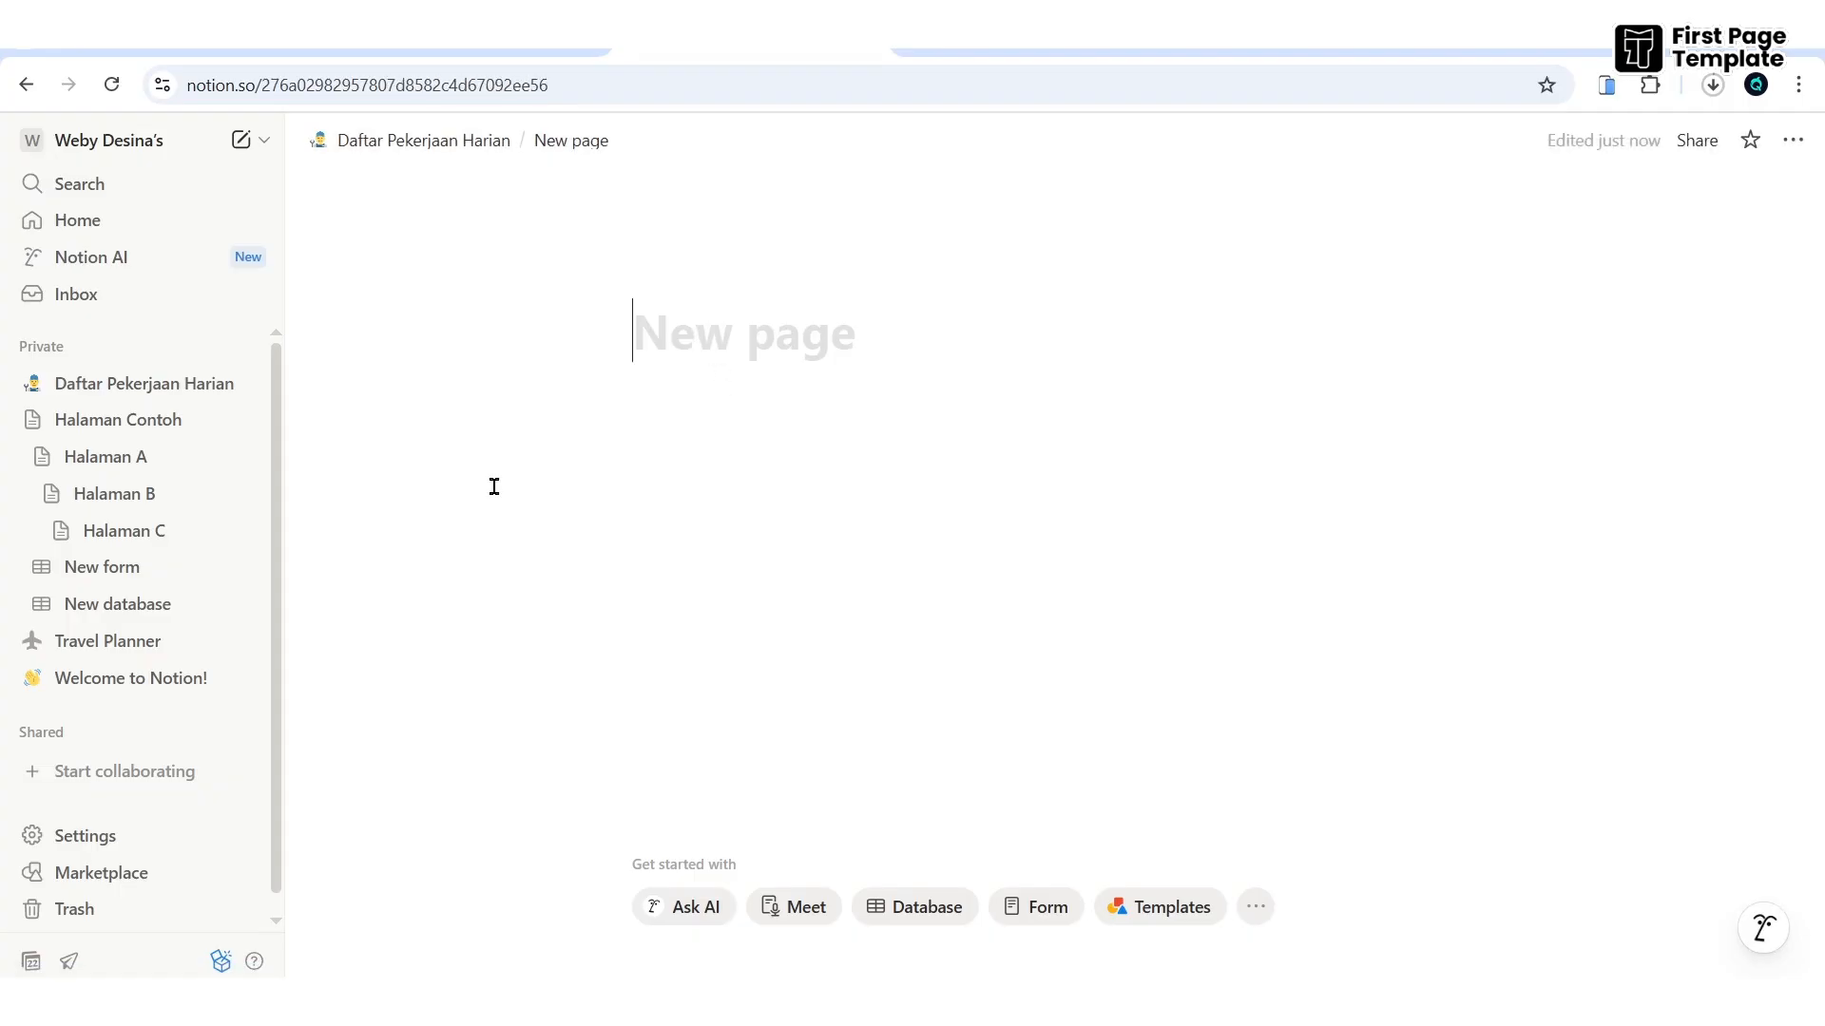
type("Pe")
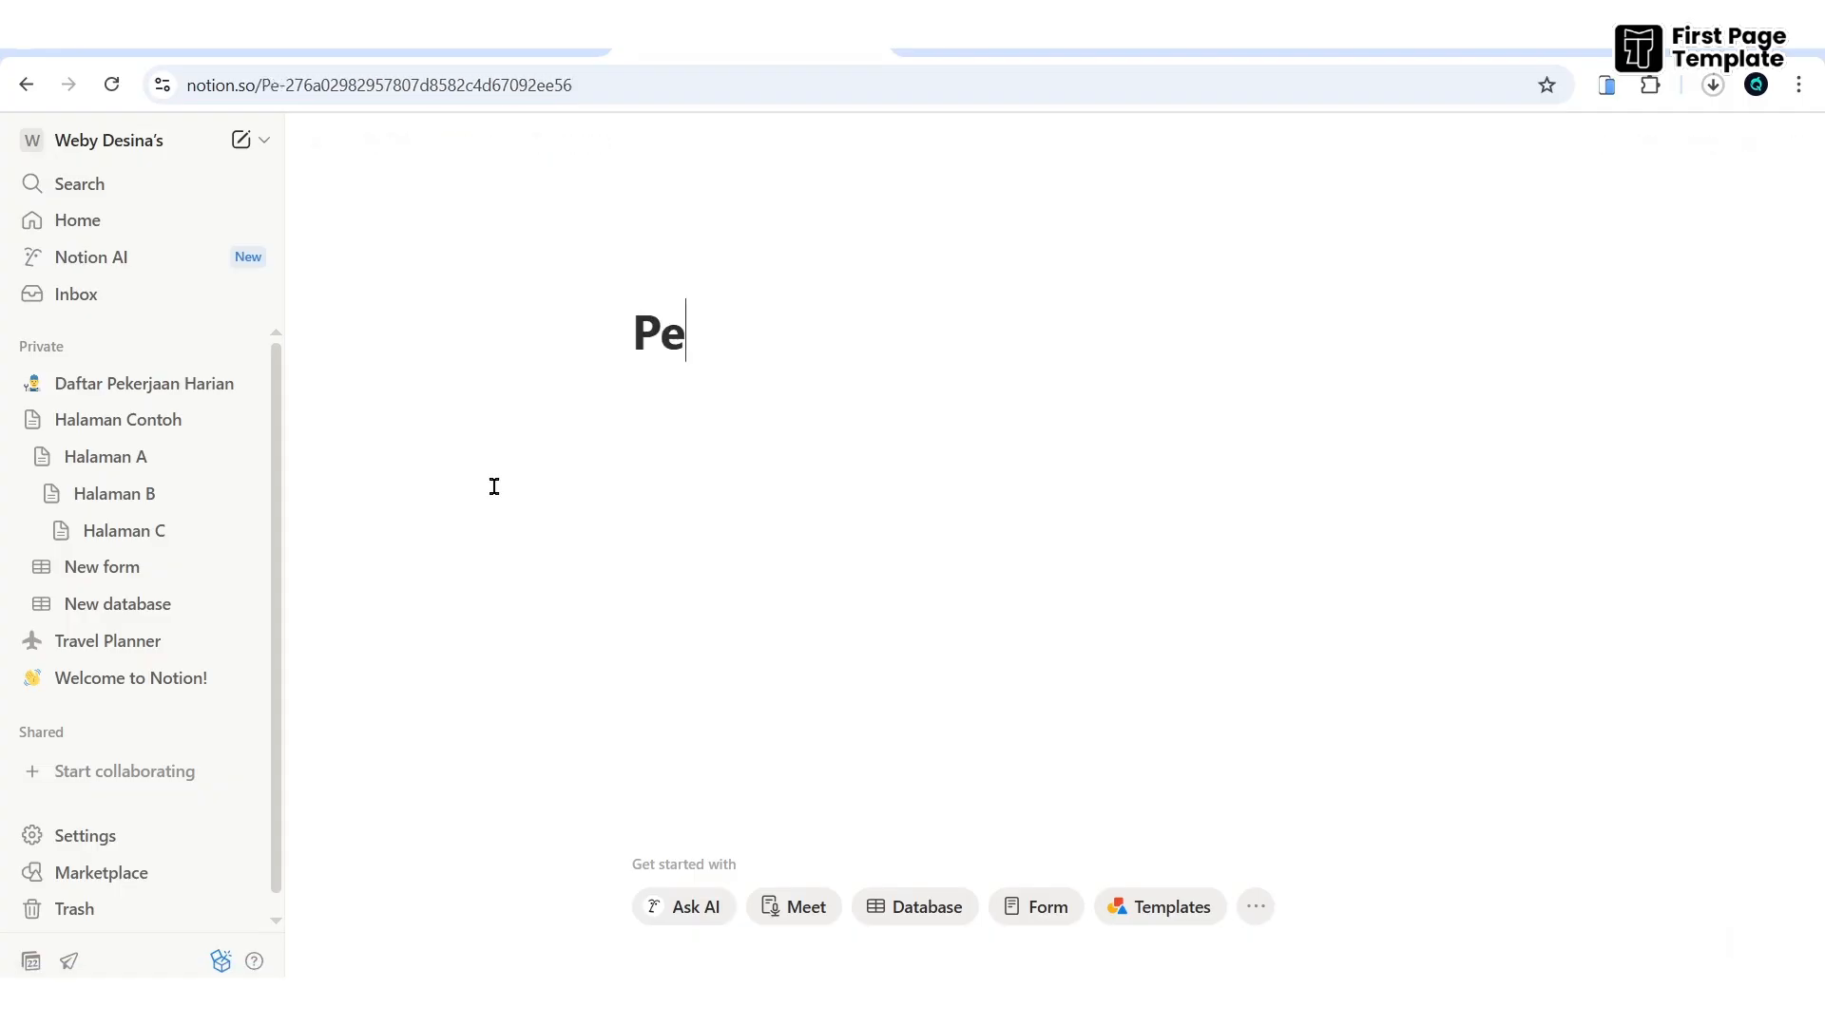
type("kerjaan Kantor")
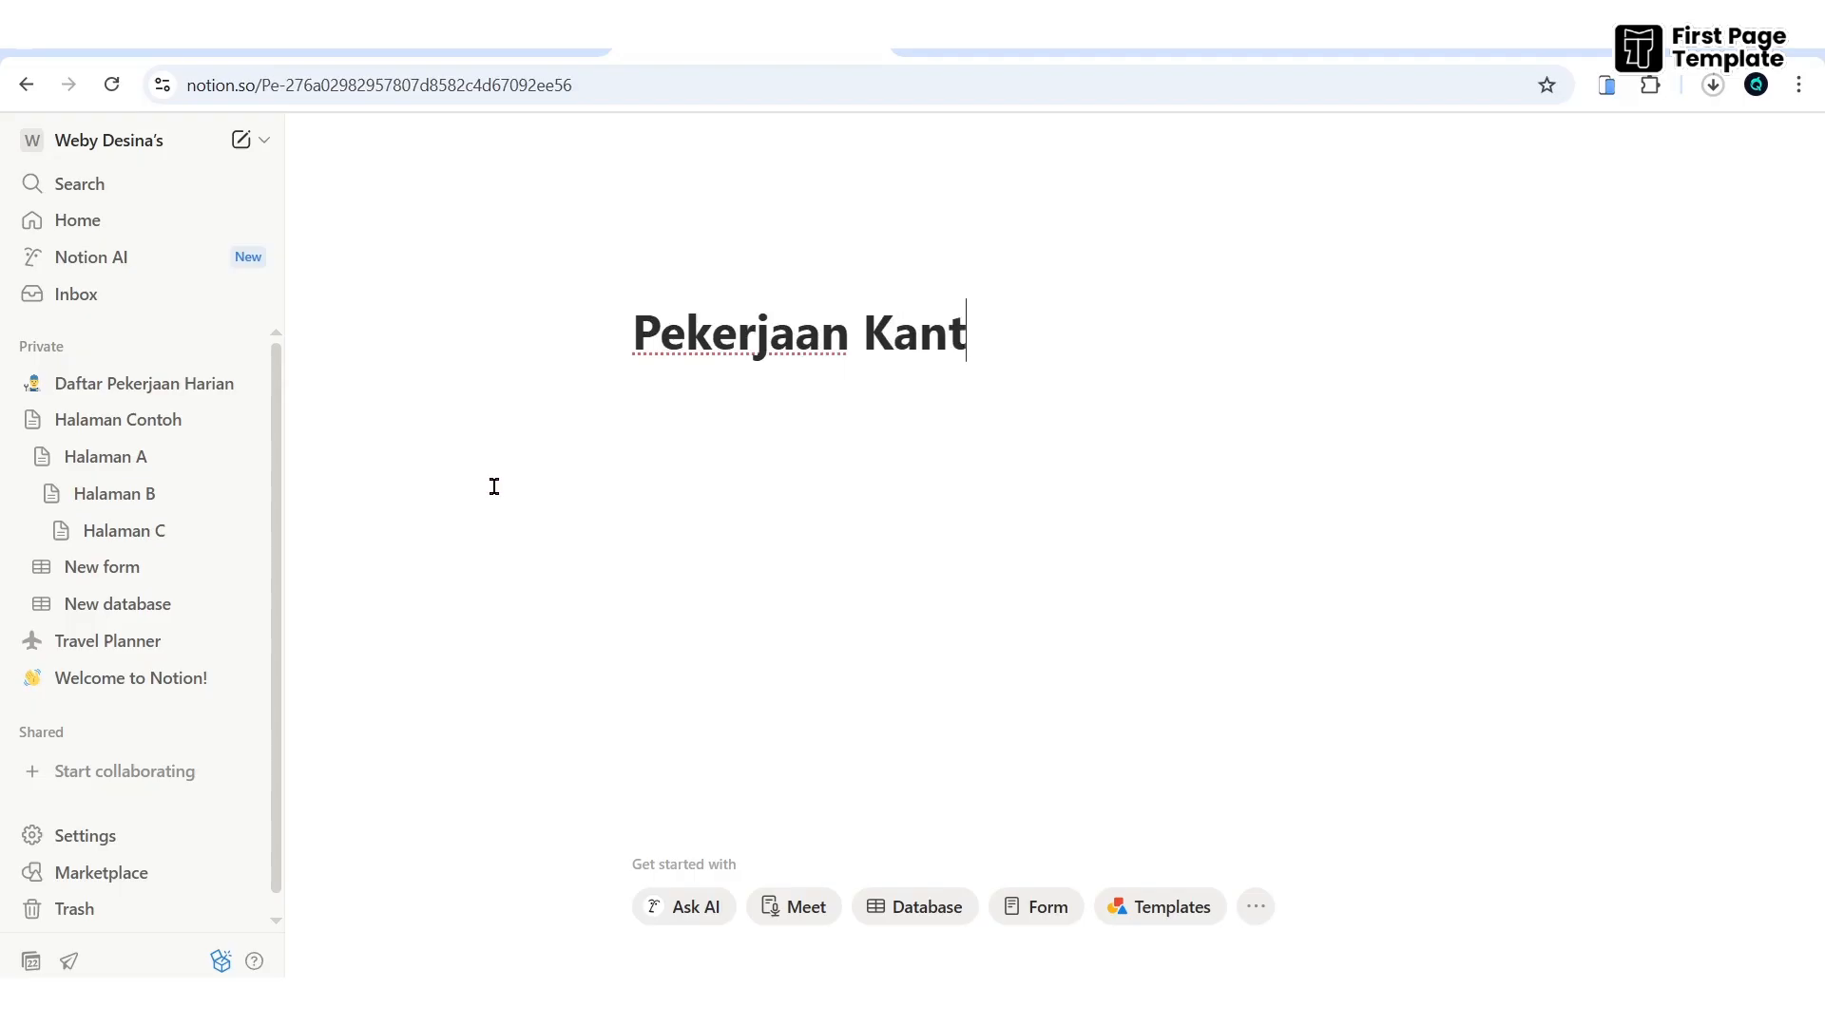
left_click(677, 276)
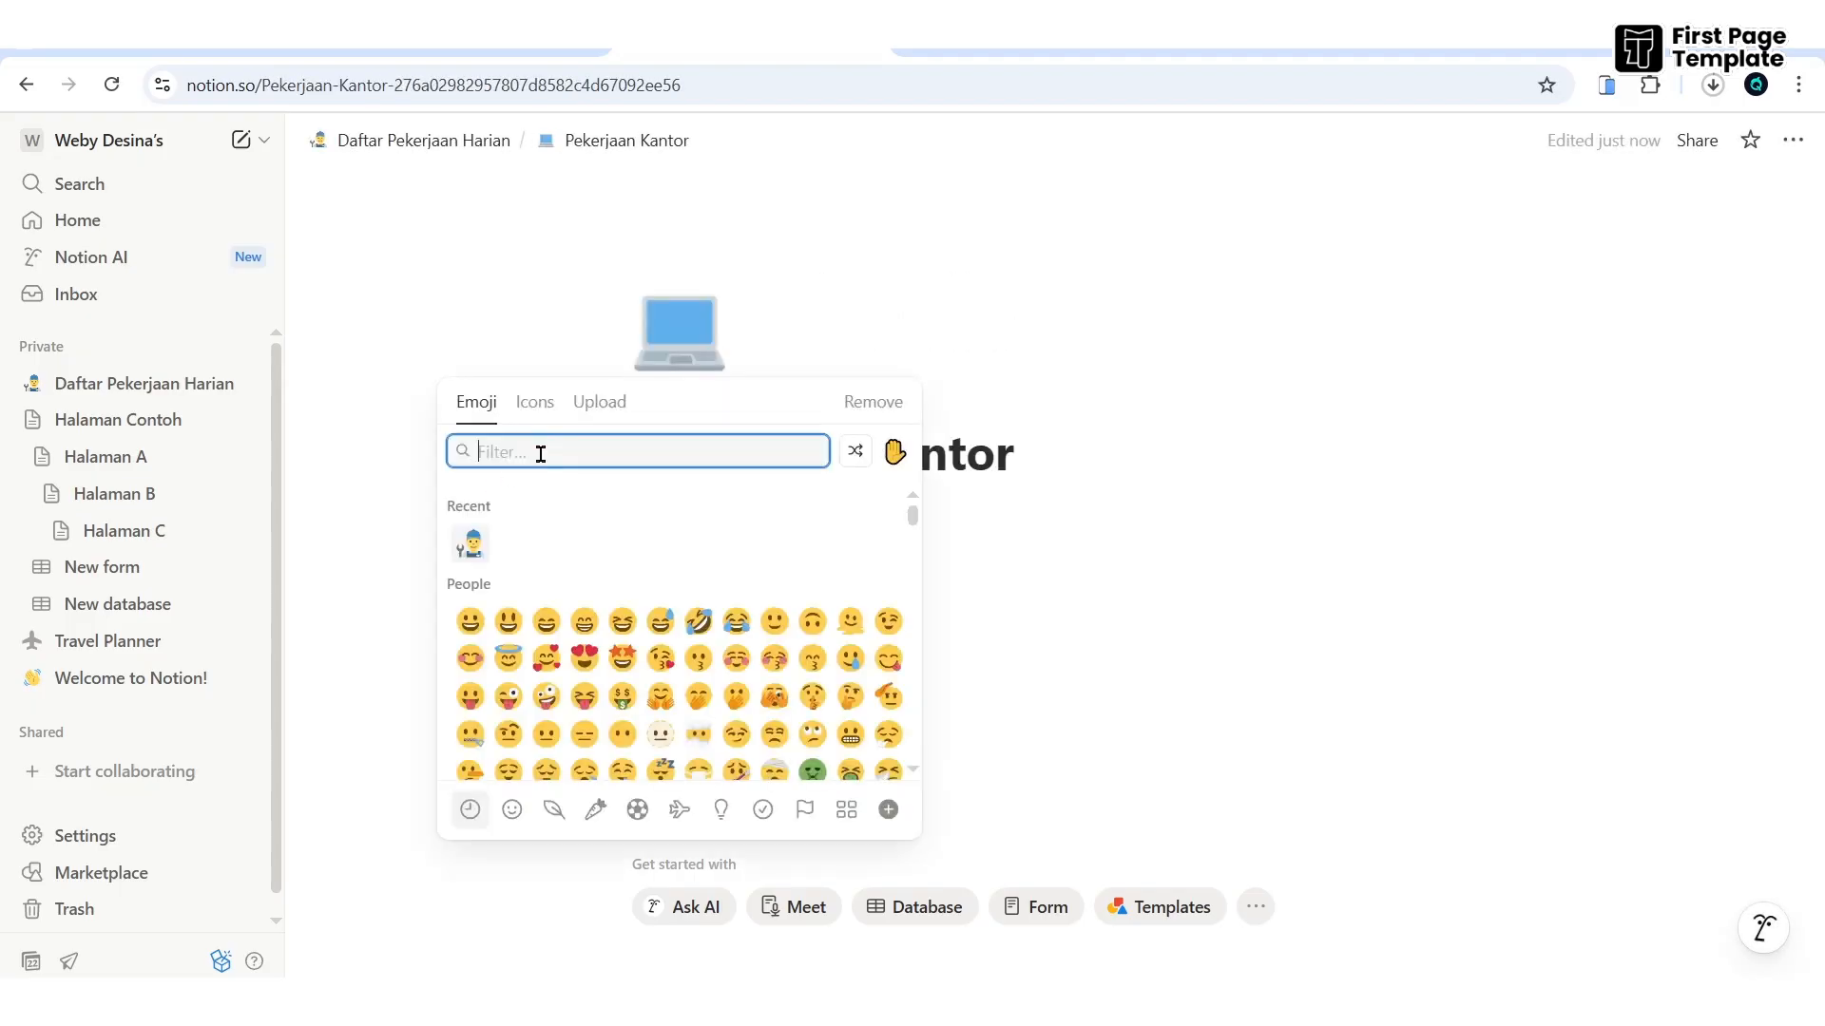
key("Escape")
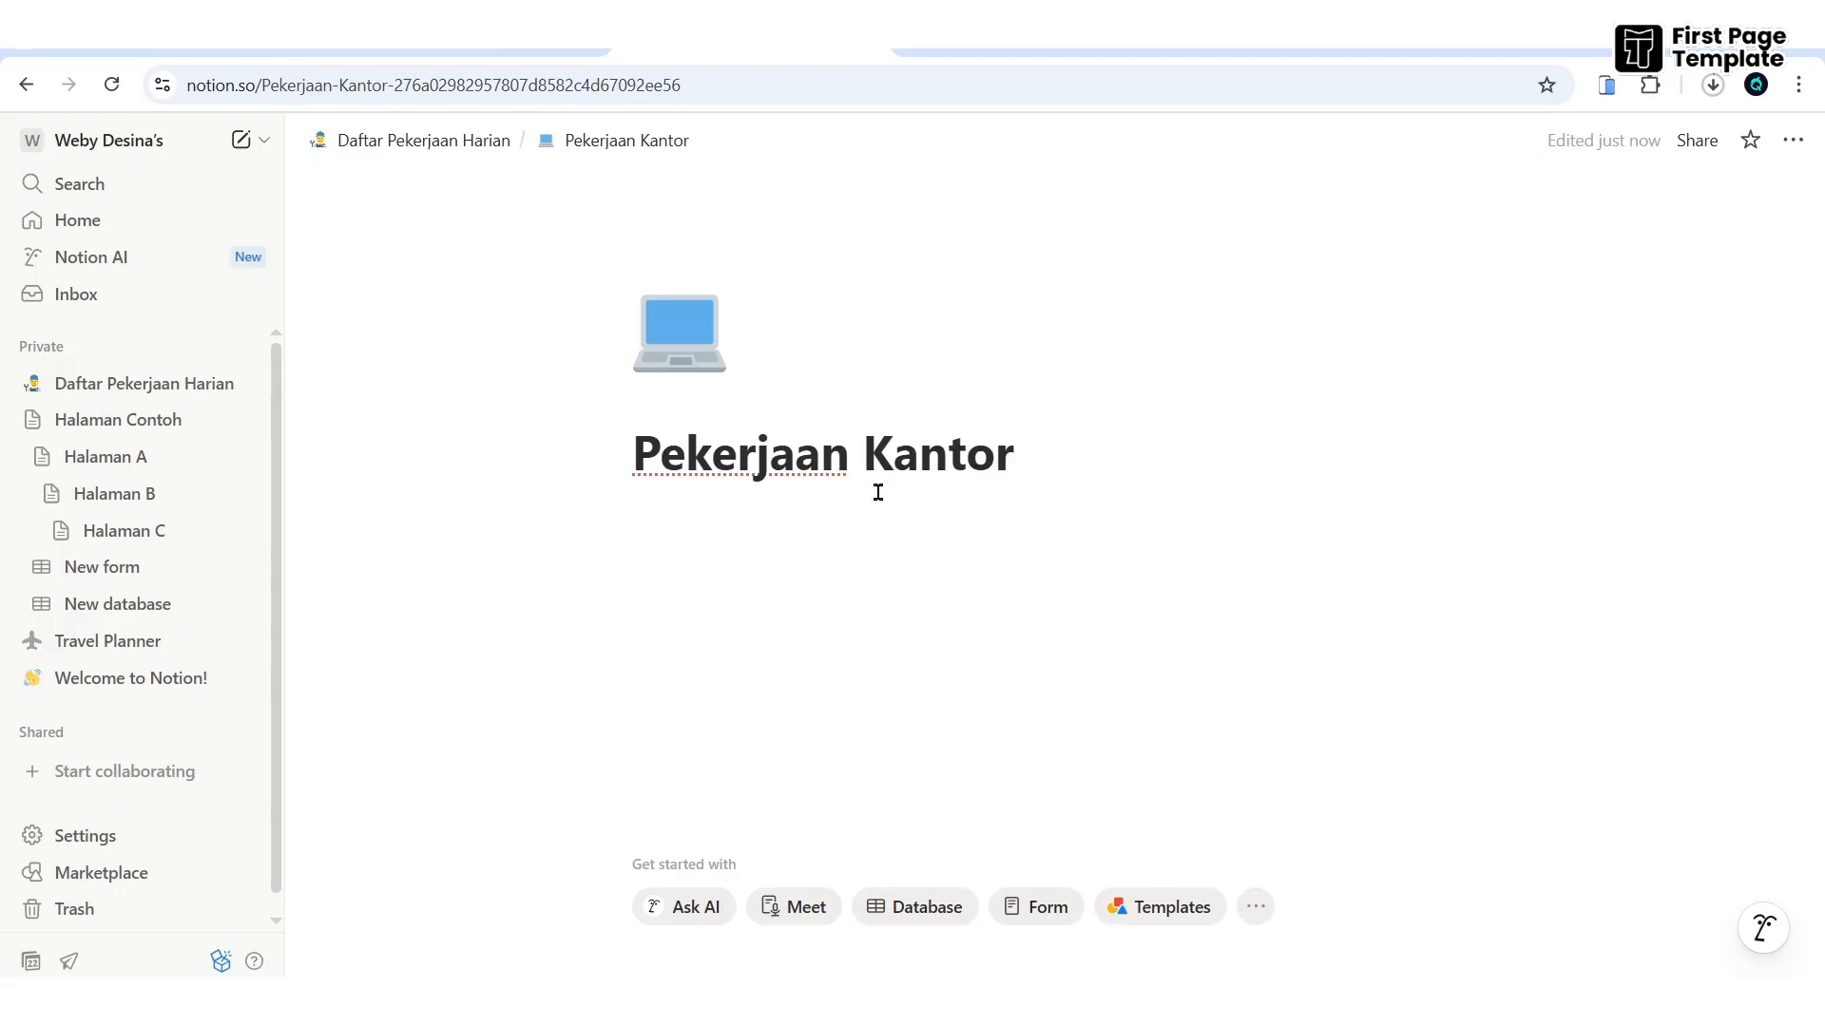
left_click(412, 150)
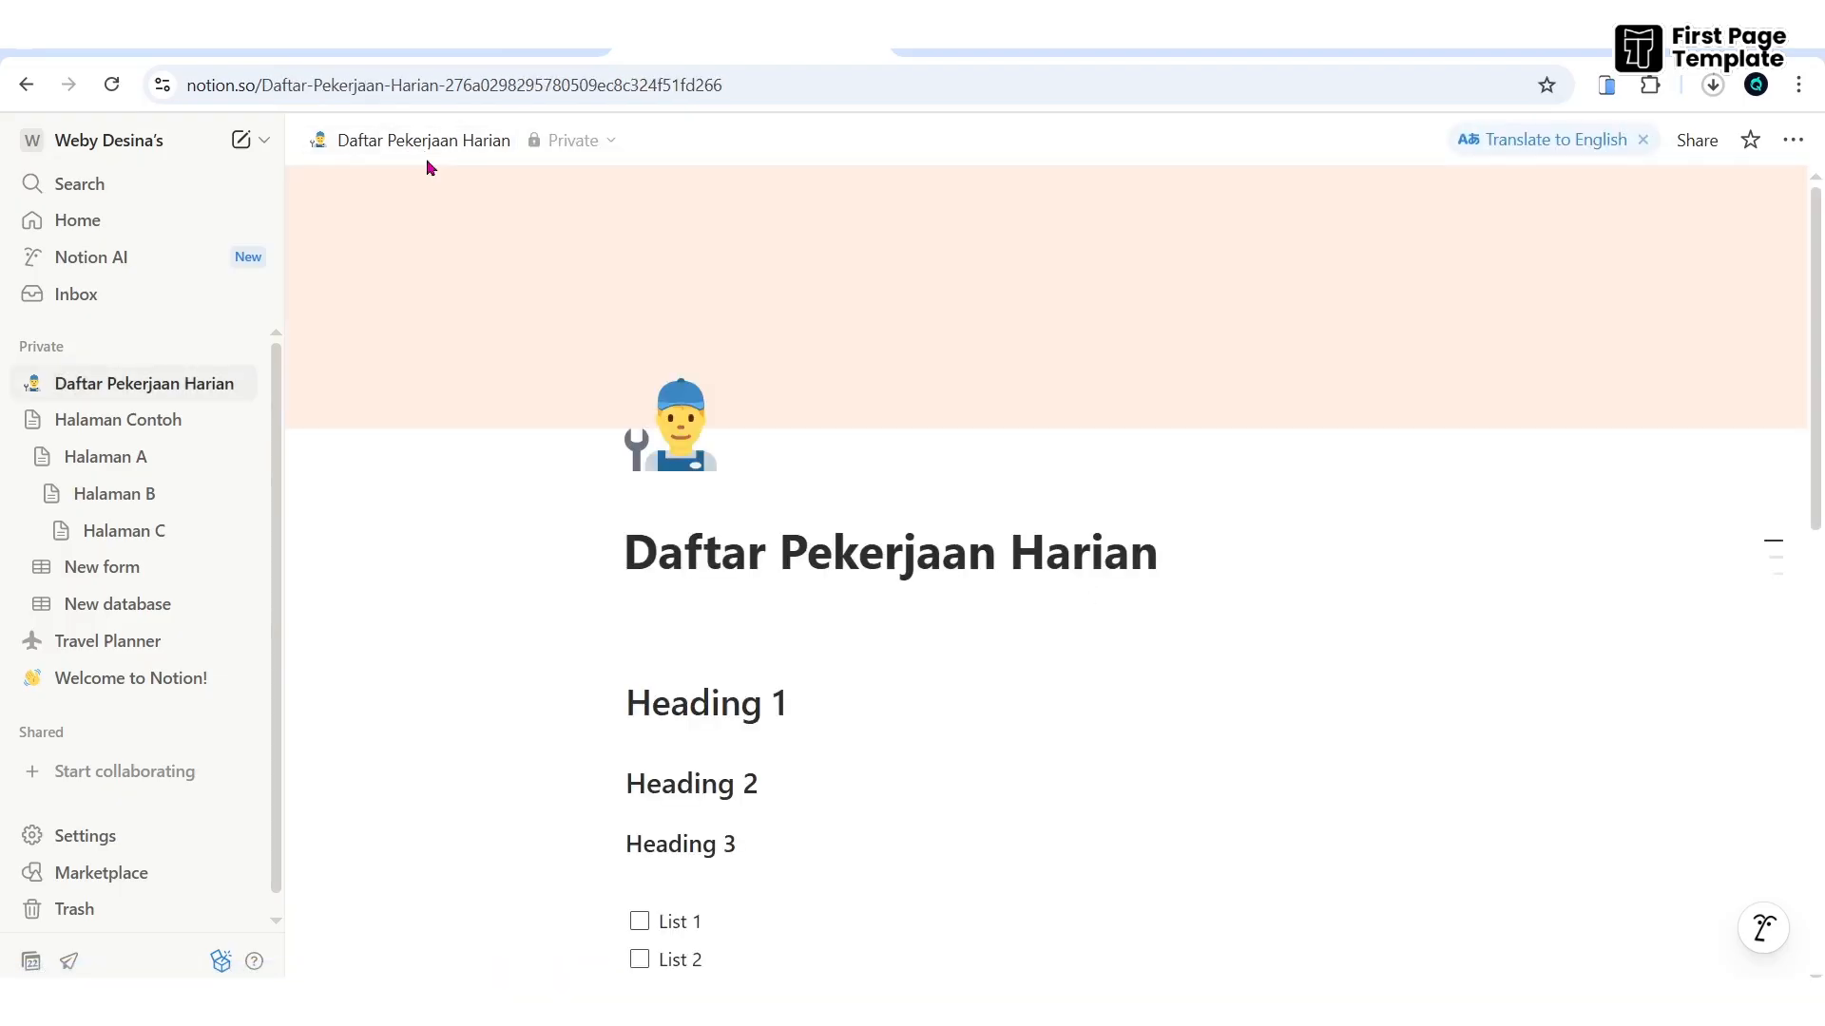
- Insert a simple table with No, Item 1 and Item 2 columns below the Pekerjaan Kantor link
scroll(949, 729, "down", 10)
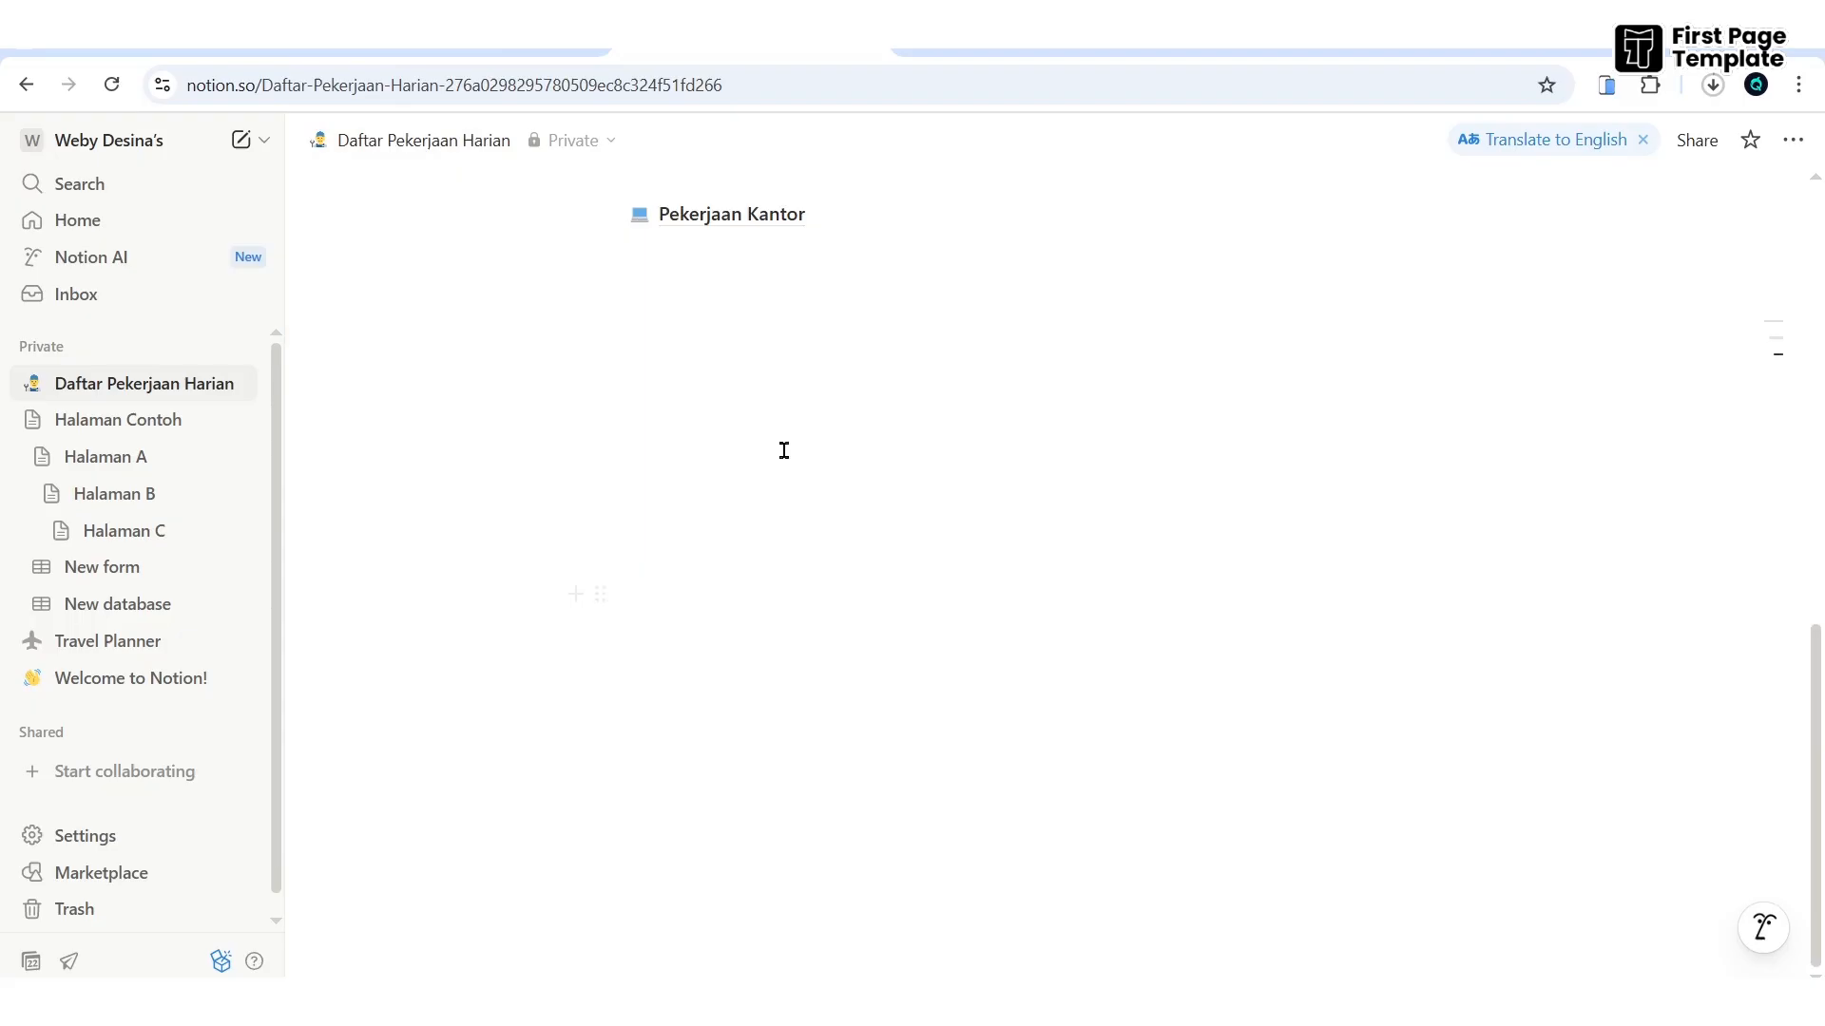
left_click(710, 266)
key("Return")
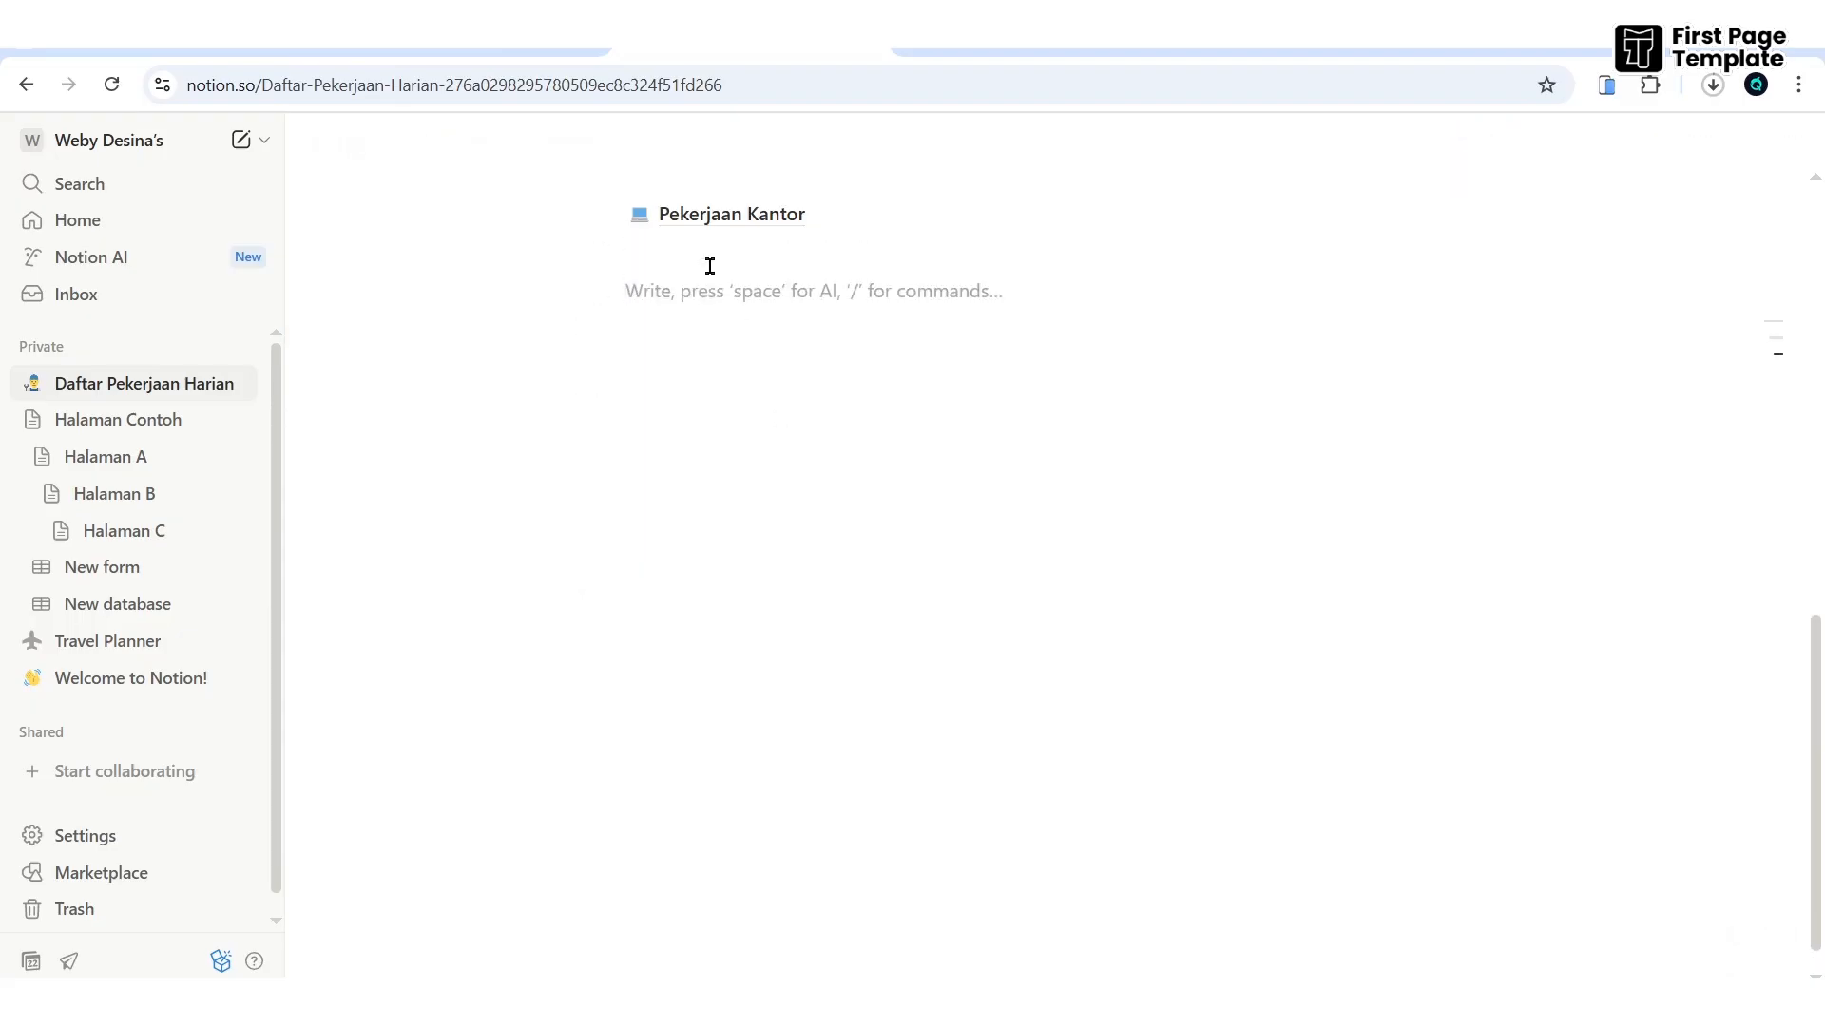
type("/")
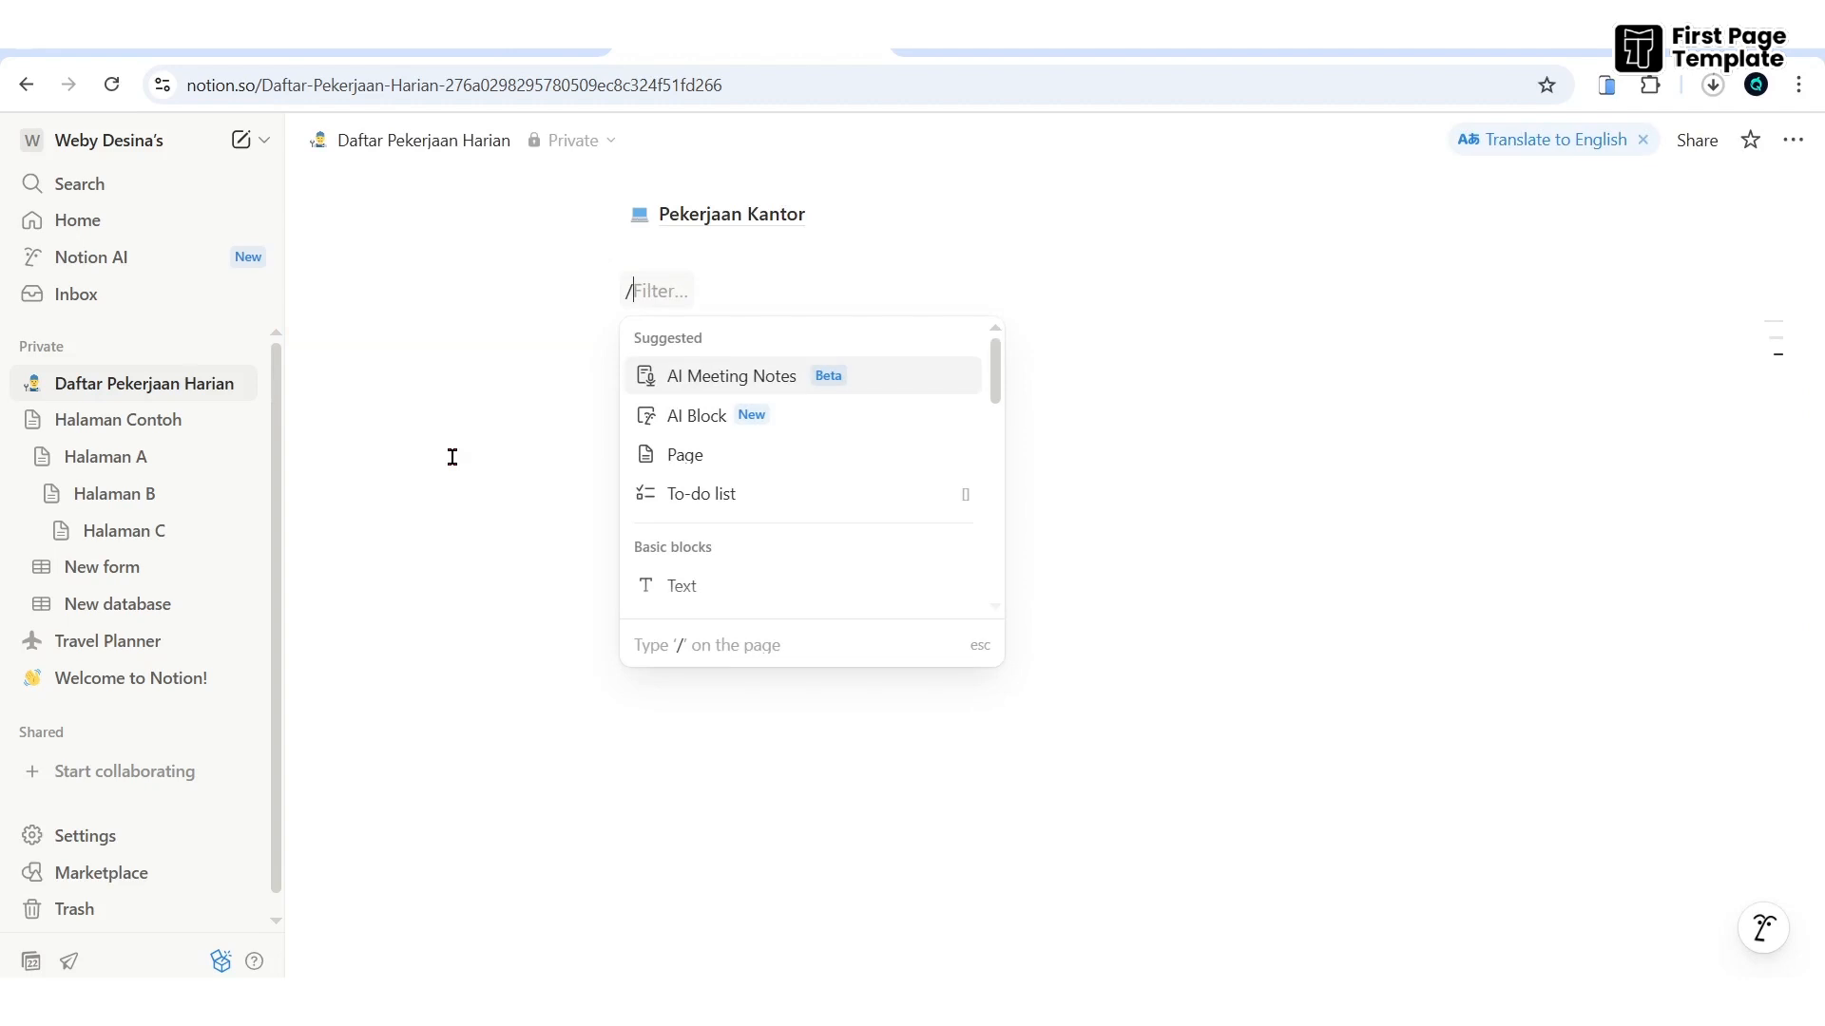
type("table")
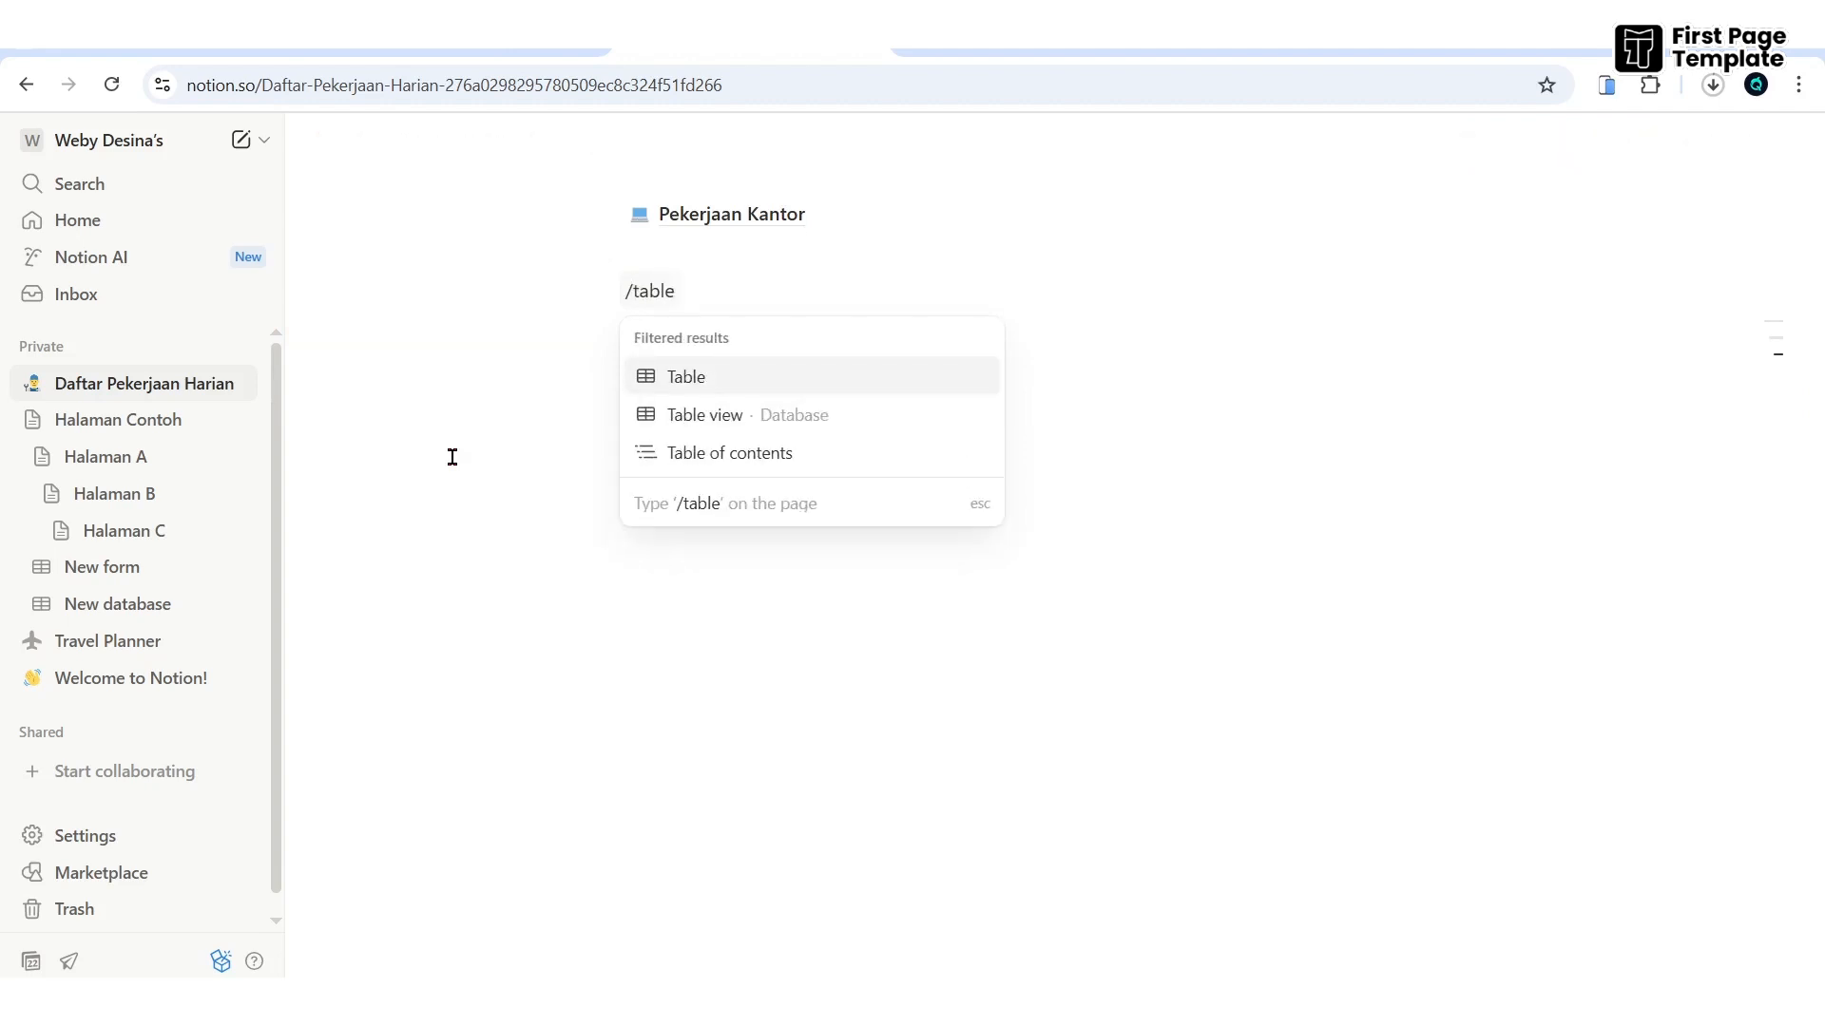
key("Return")
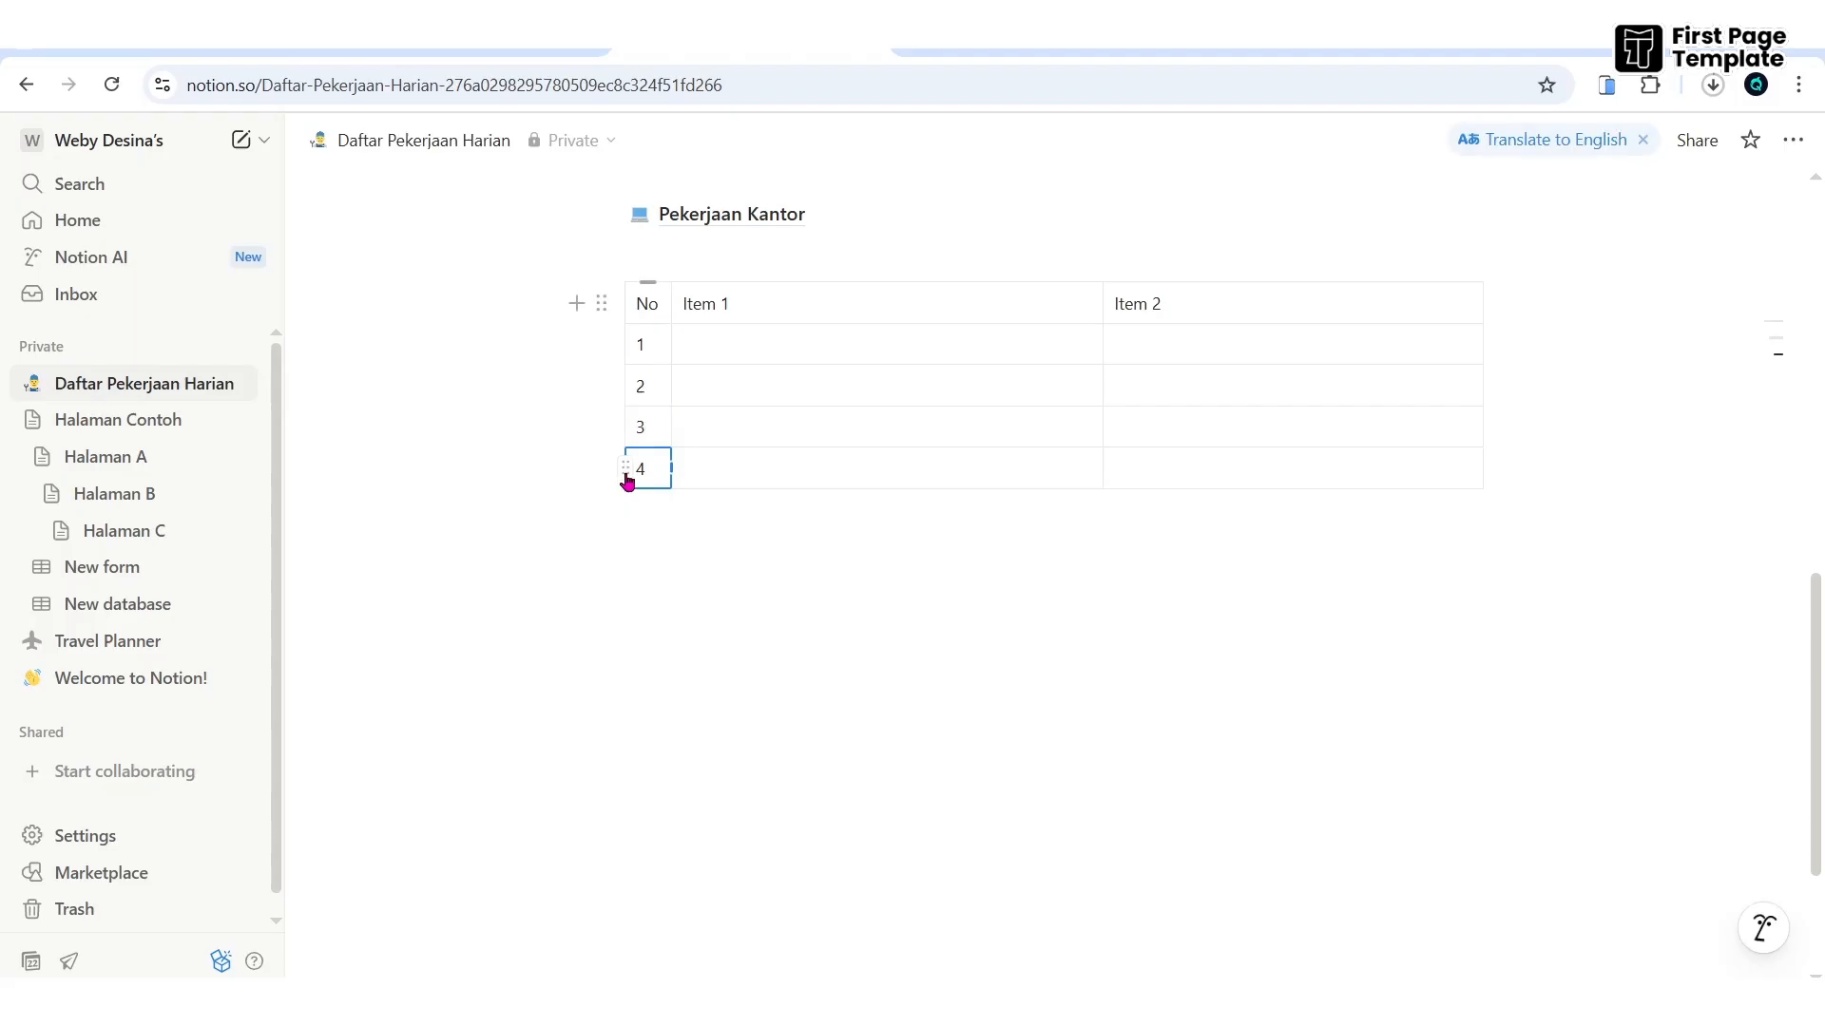
- Drag rows 4 and 3 to the top so the table reads 4, 3, 2, 1
left_click_drag(618, 471, 624, 348)
left_click(620, 618)
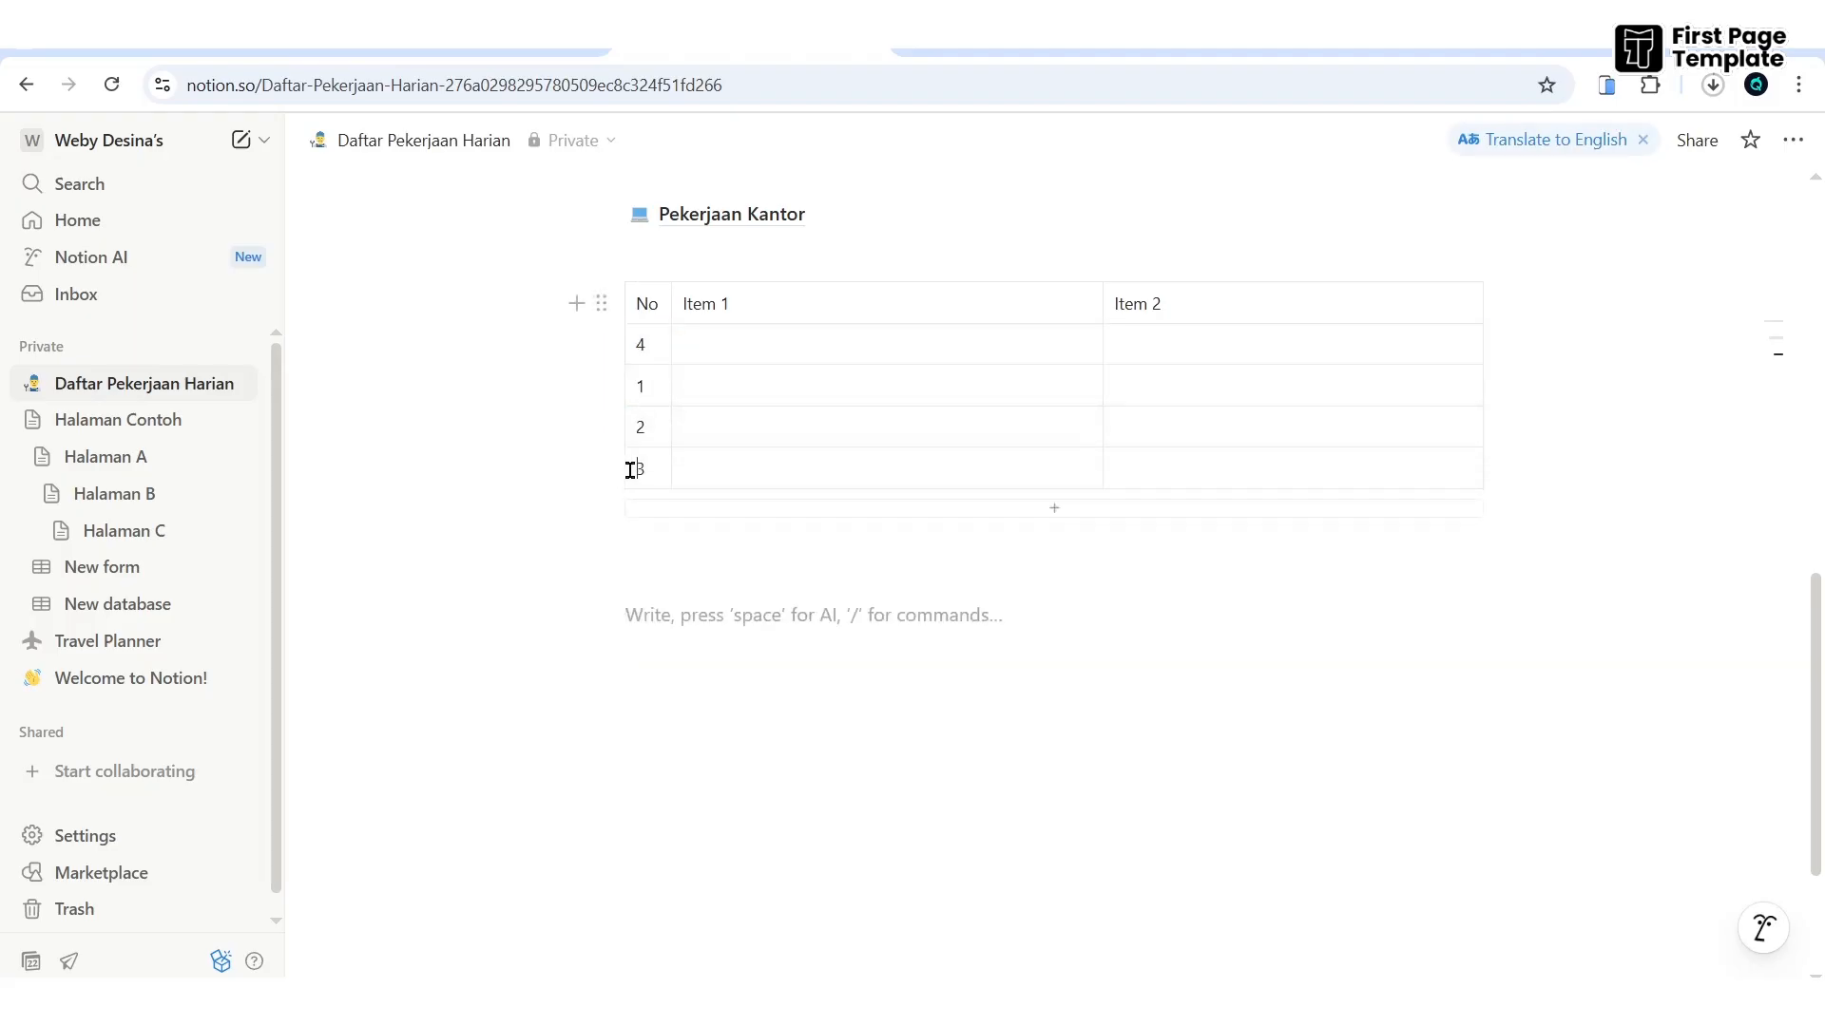
left_click_drag(623, 472, 616, 383)
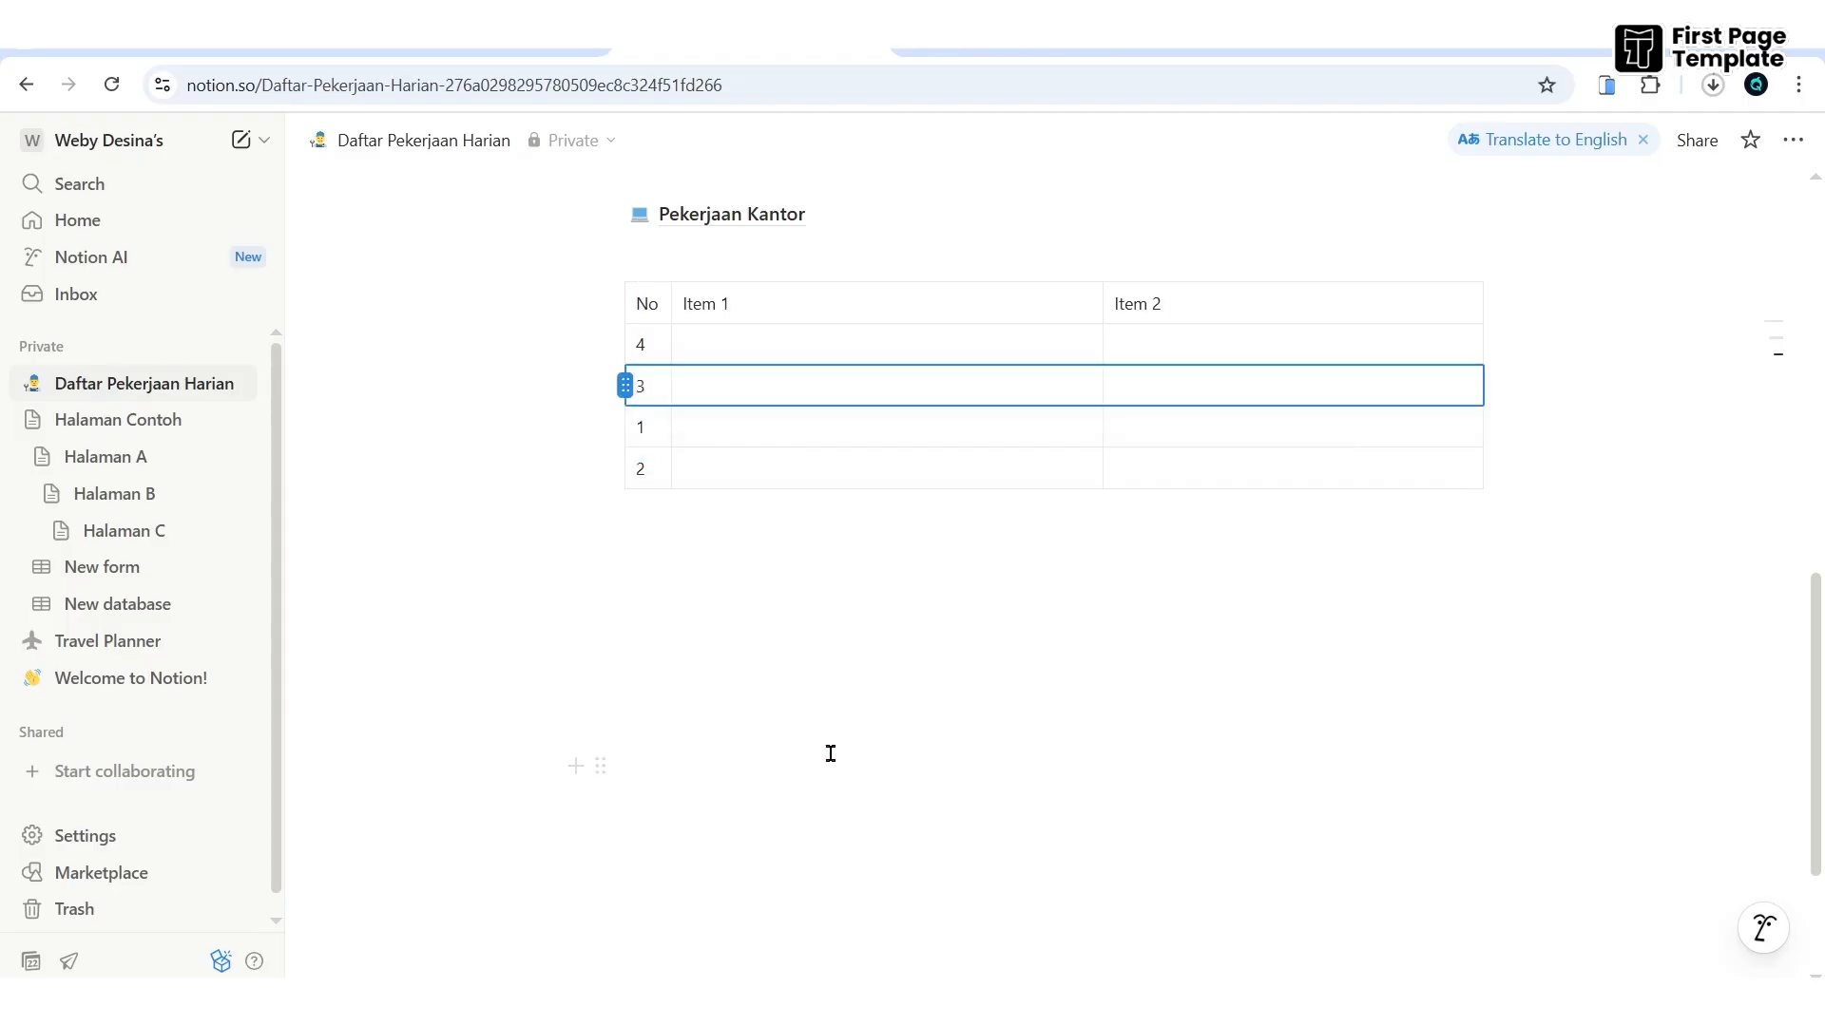
left_click(830, 756)
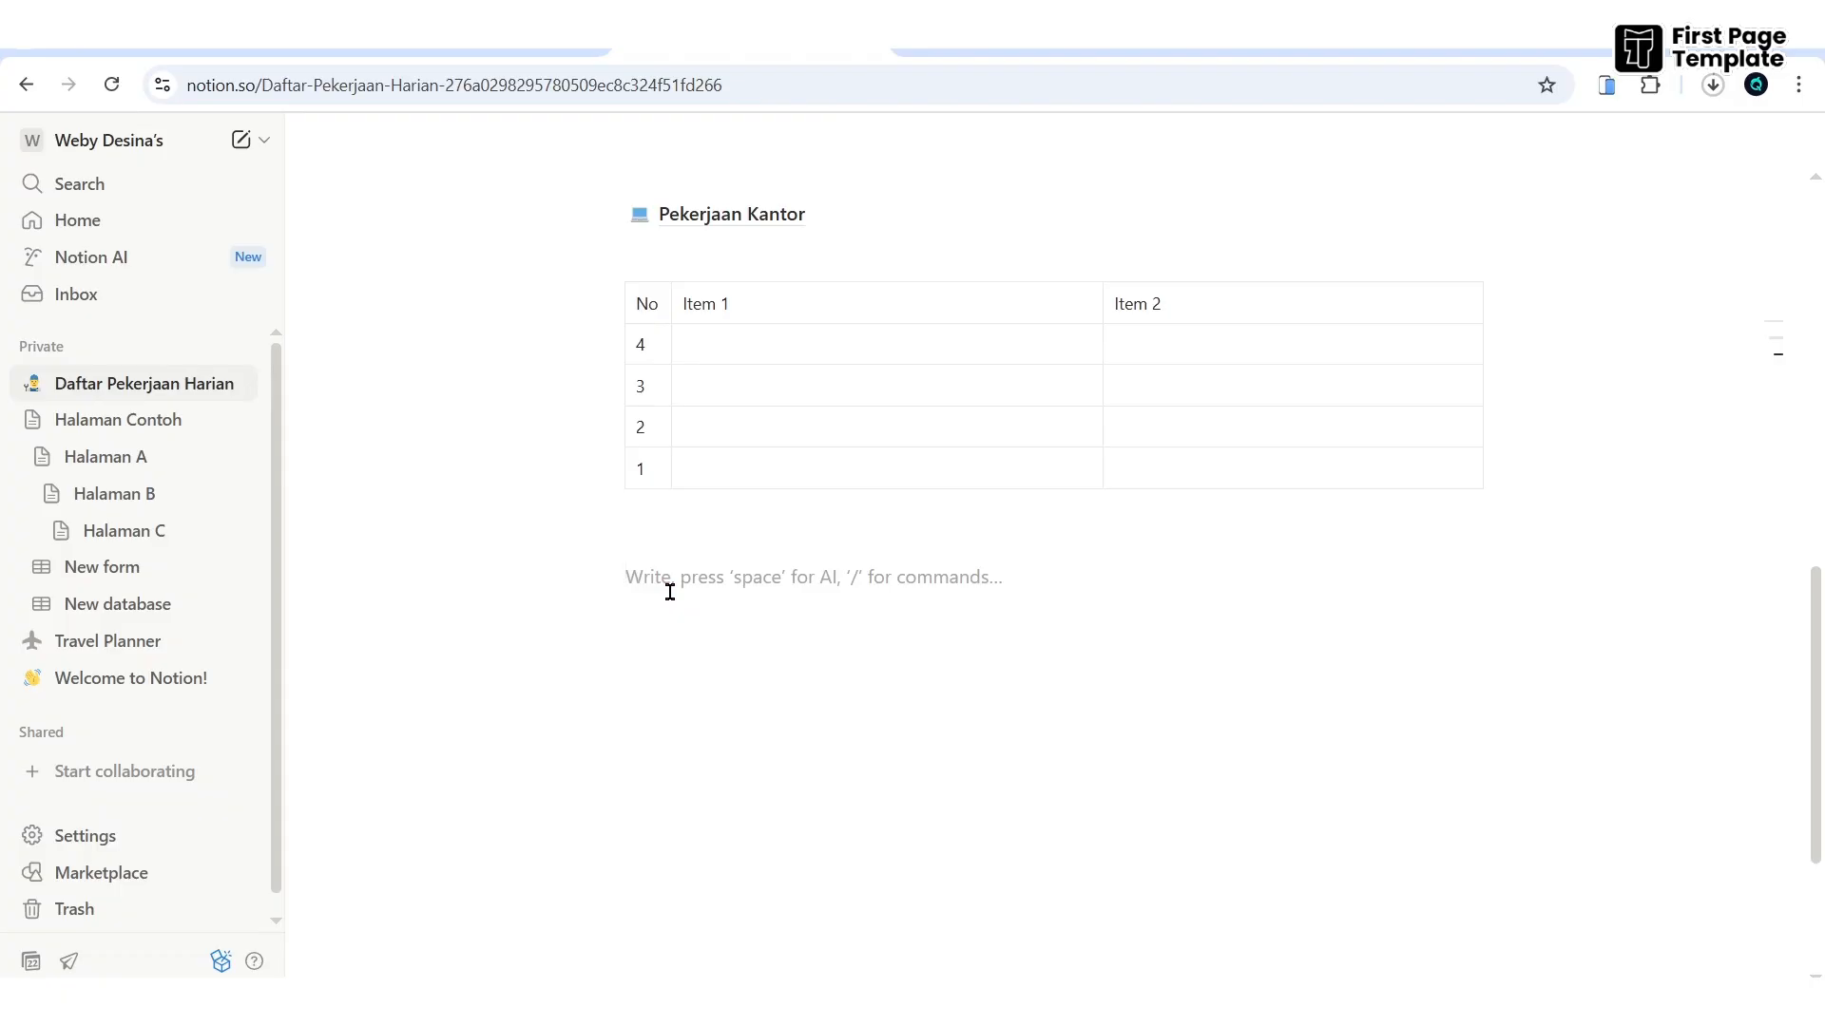
- Insert the atom image below the table and drag its edge inward to shrink it
type("/")
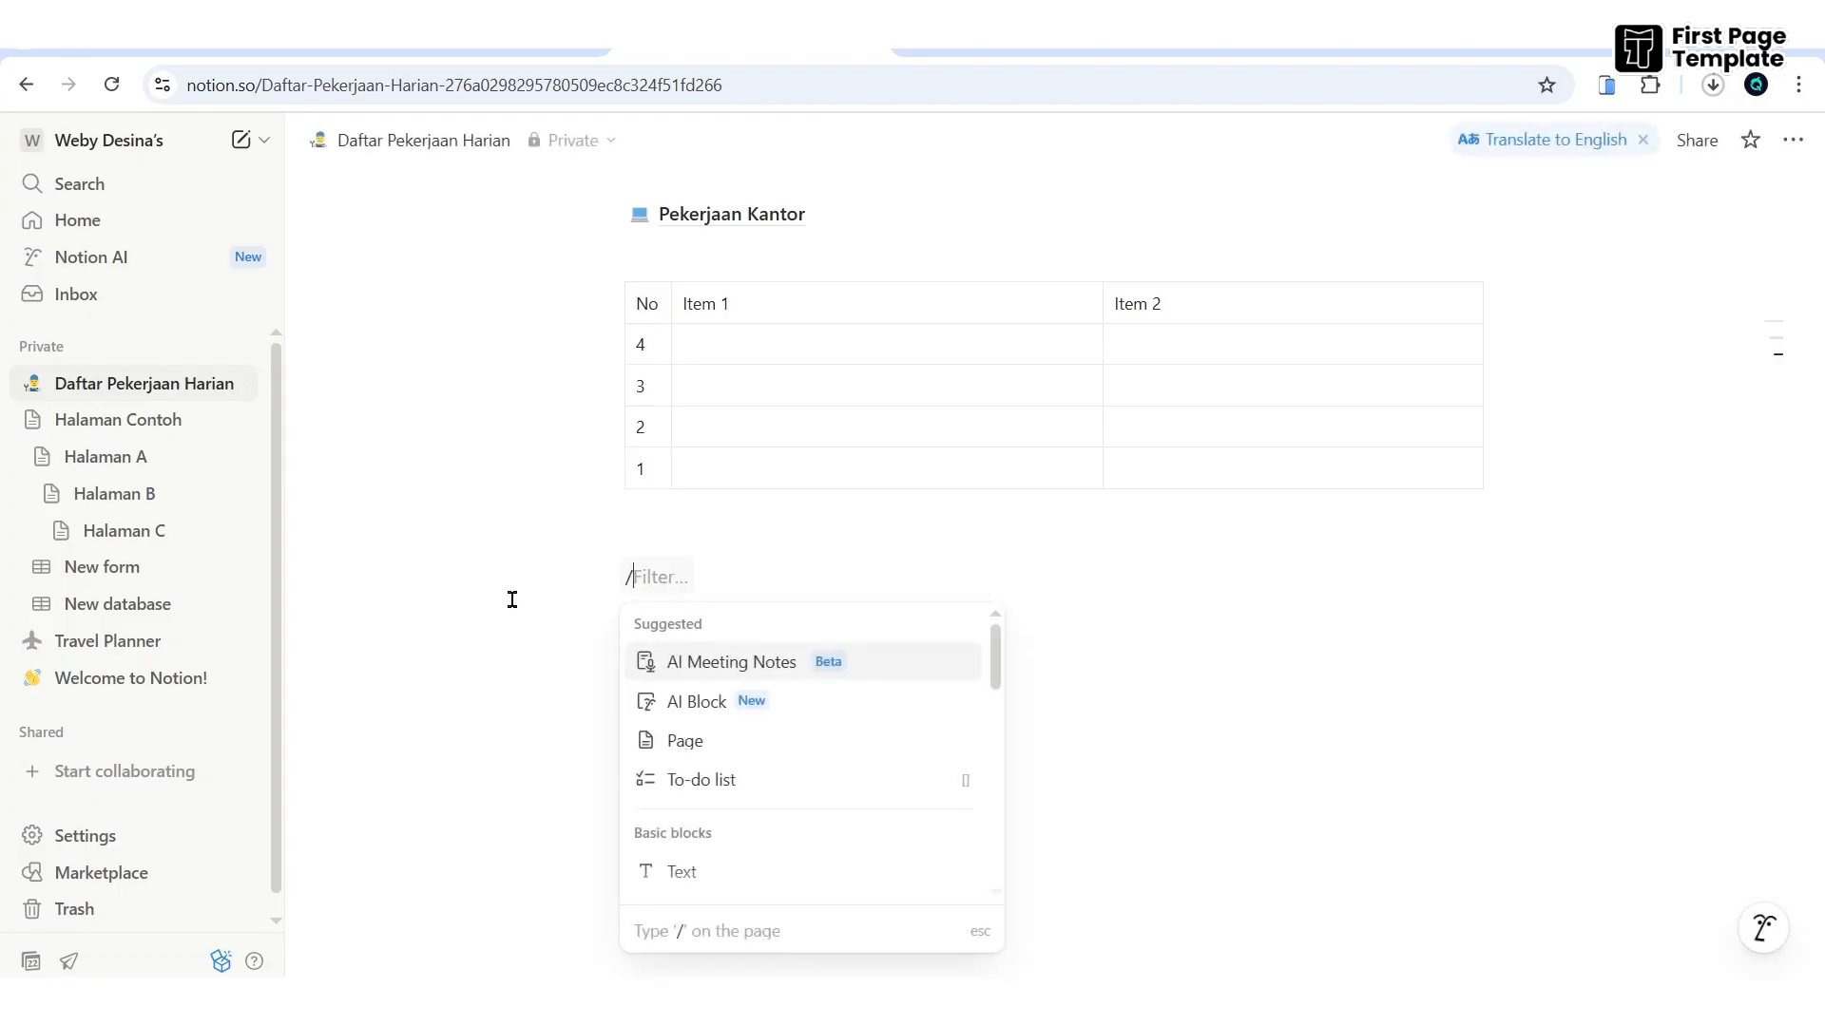
type("image")
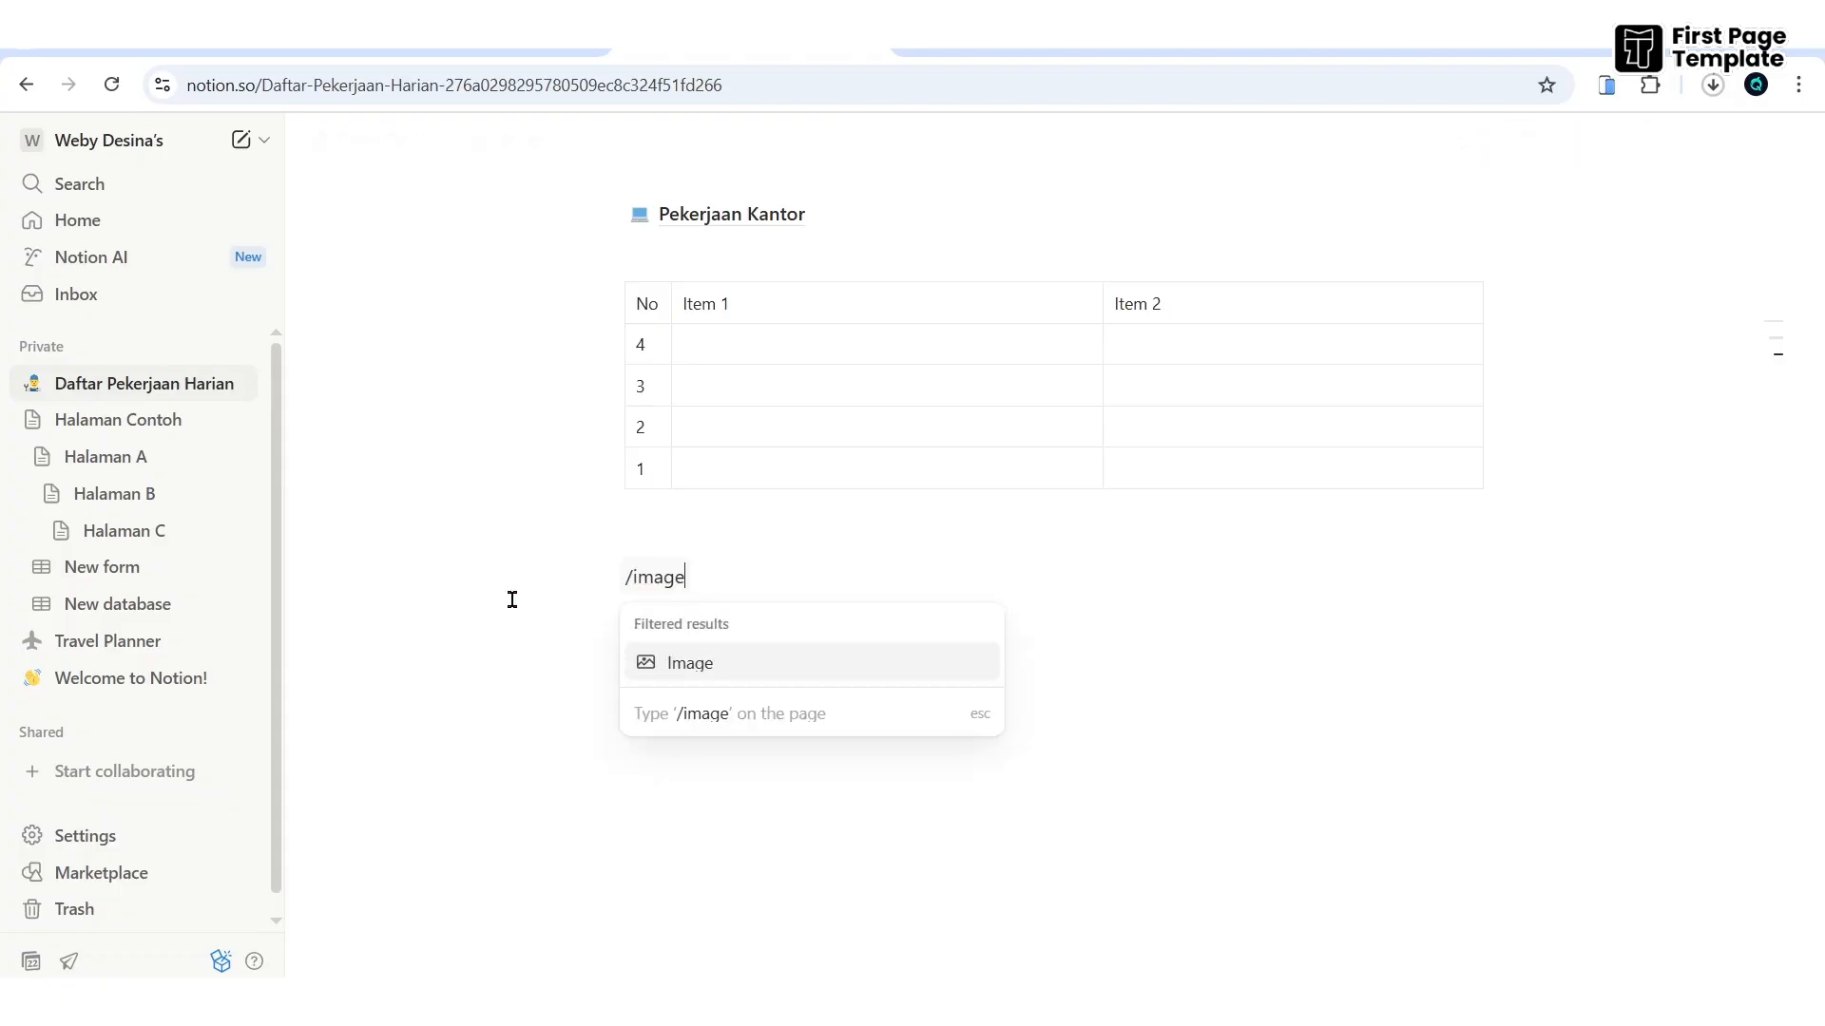
key("Return")
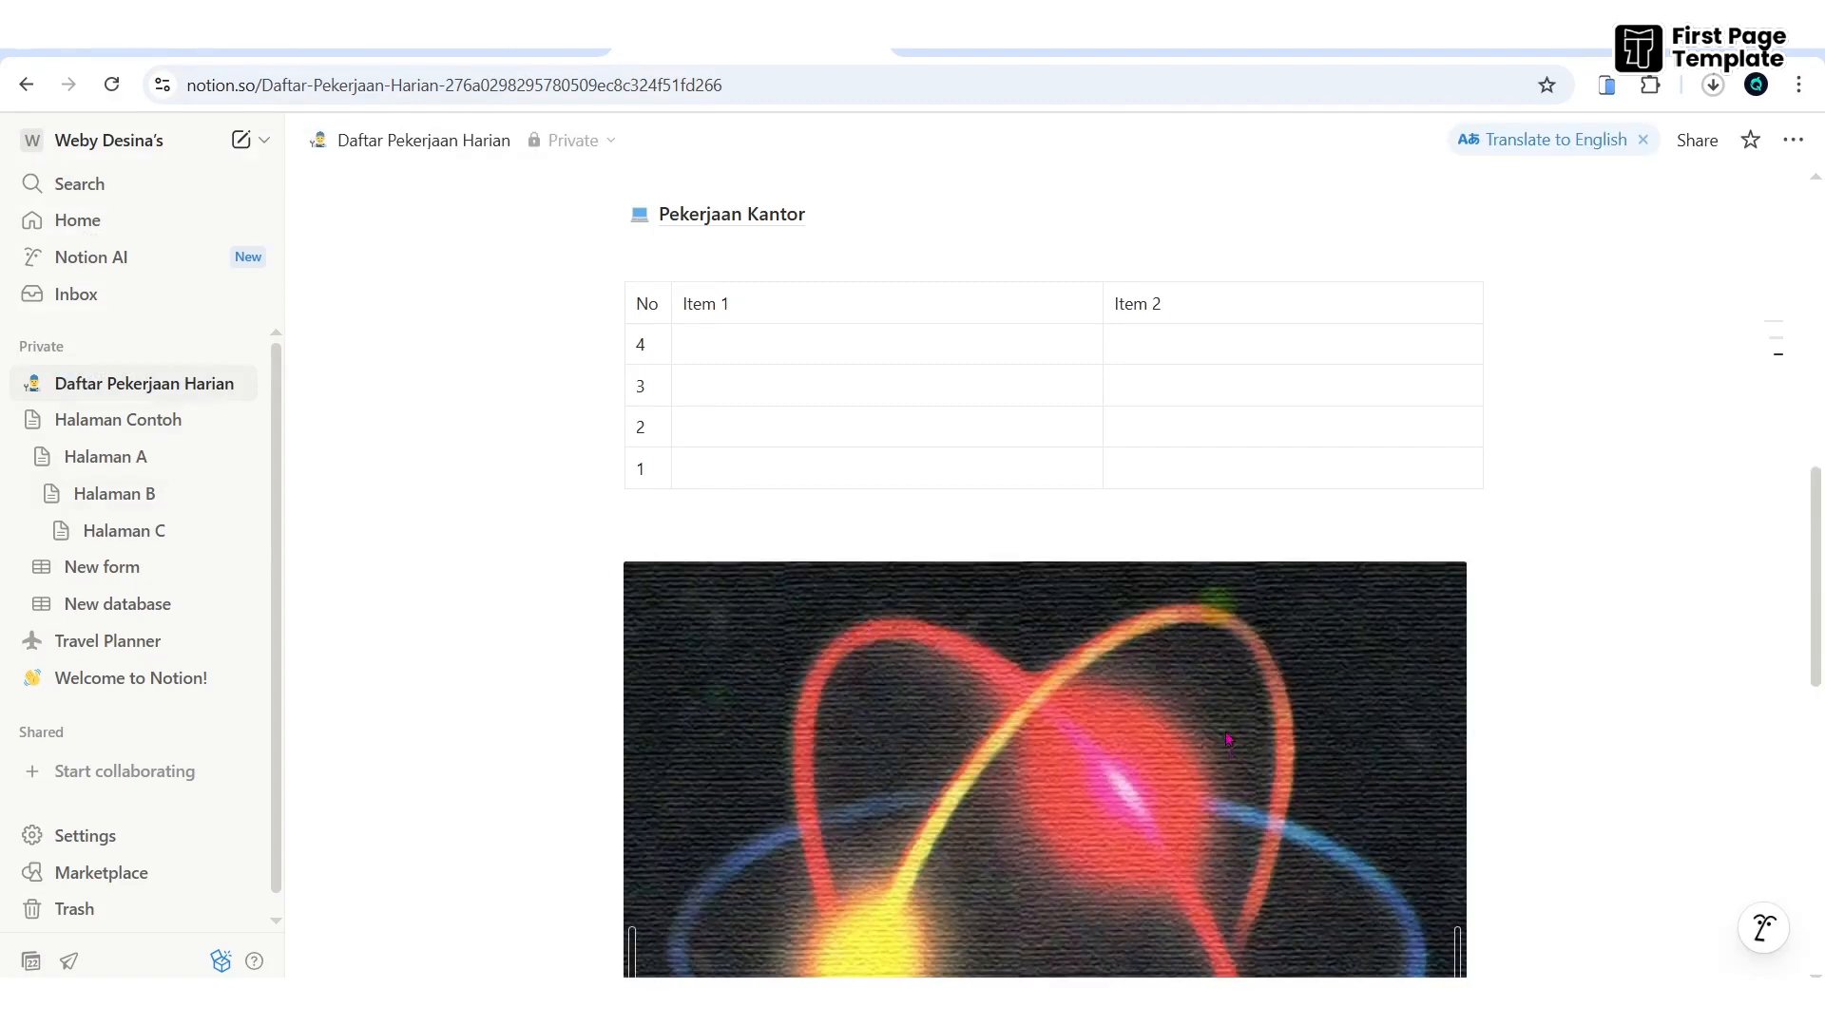
scroll(1226, 739, "down", 3)
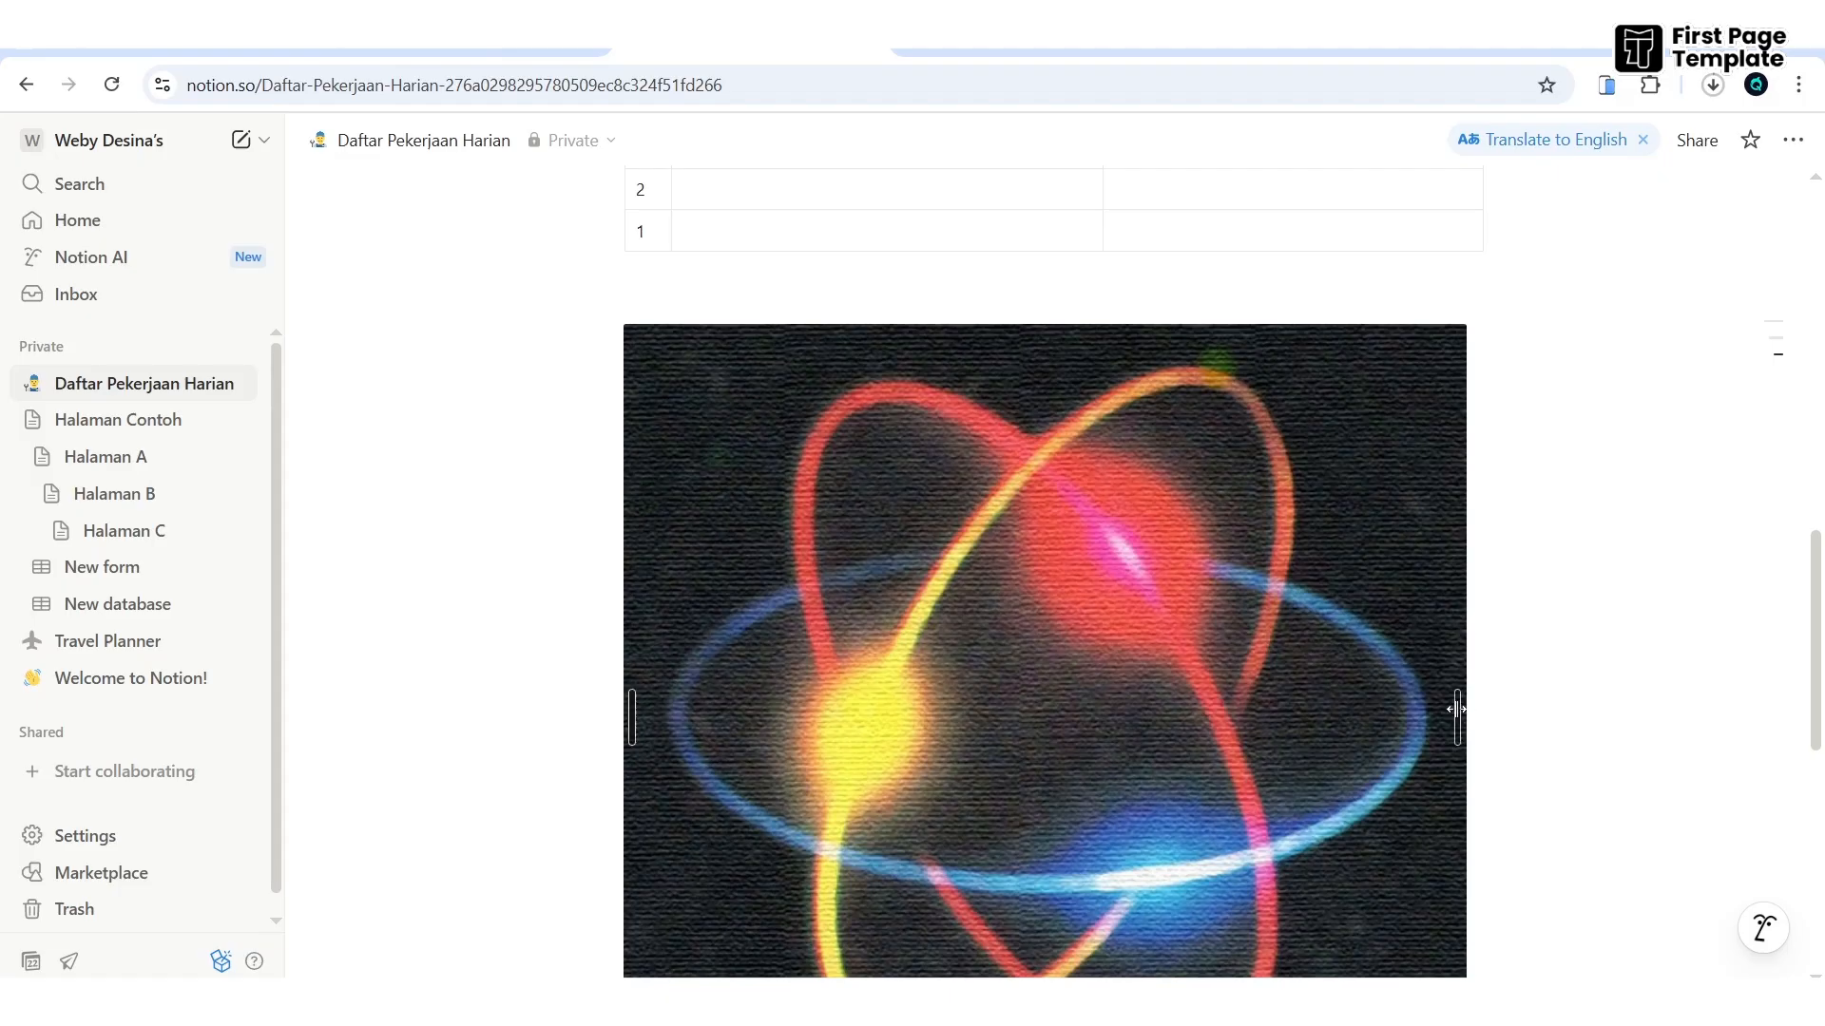
left_click_drag(1456, 720, 1124, 639)
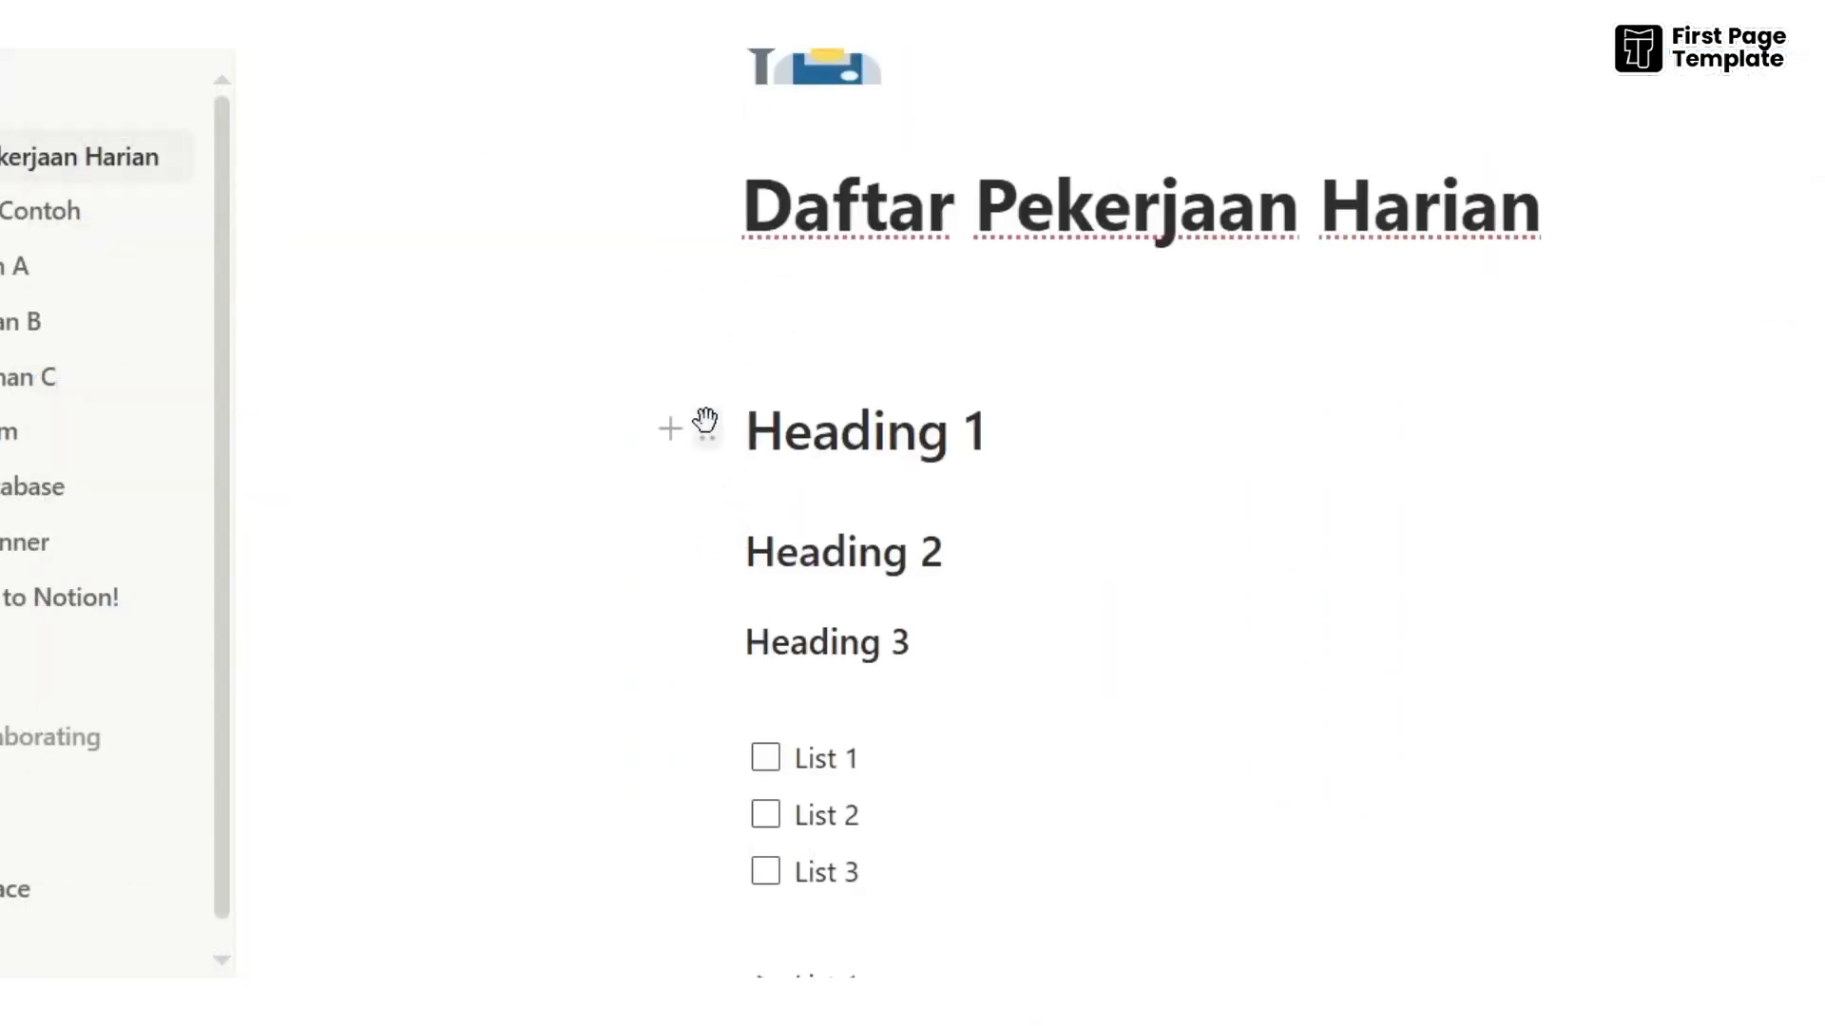
- Move the Heading 1 block into the Pekerjaan Kantor page with Move to
left_click(704, 426)
key("Escape")
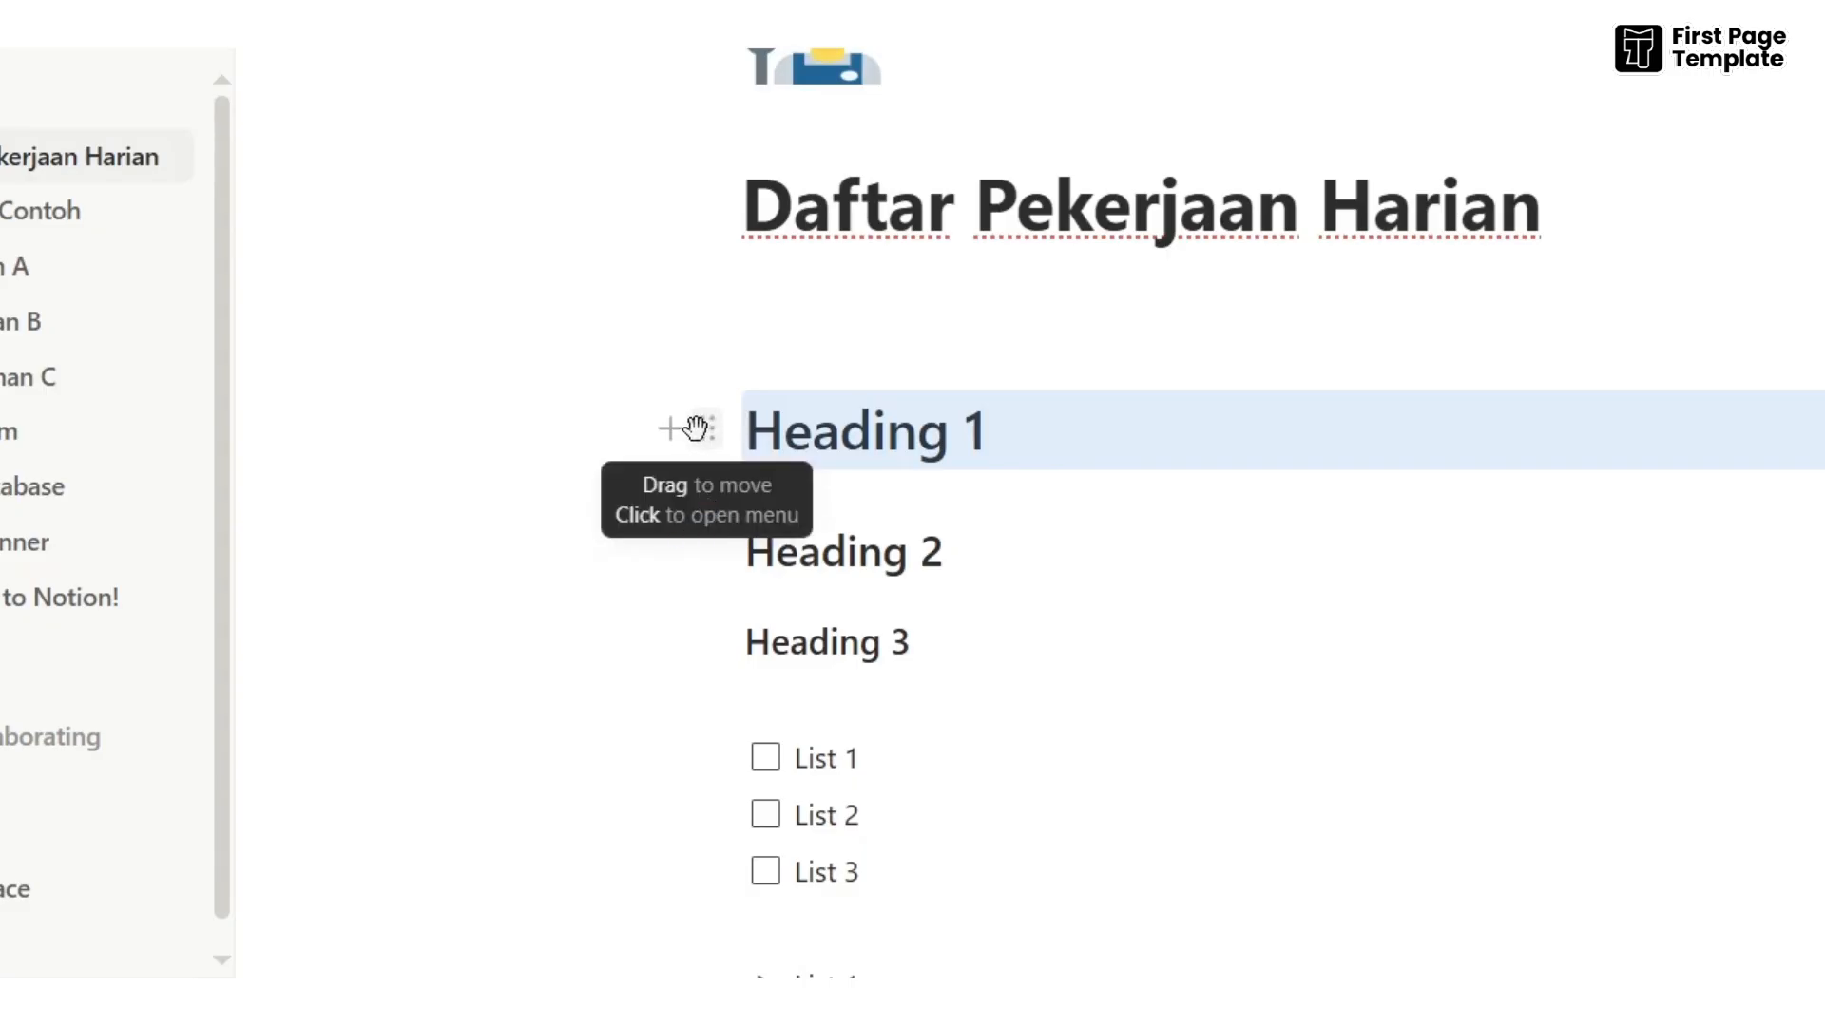
left_click(704, 432)
mouse_move(624, 229)
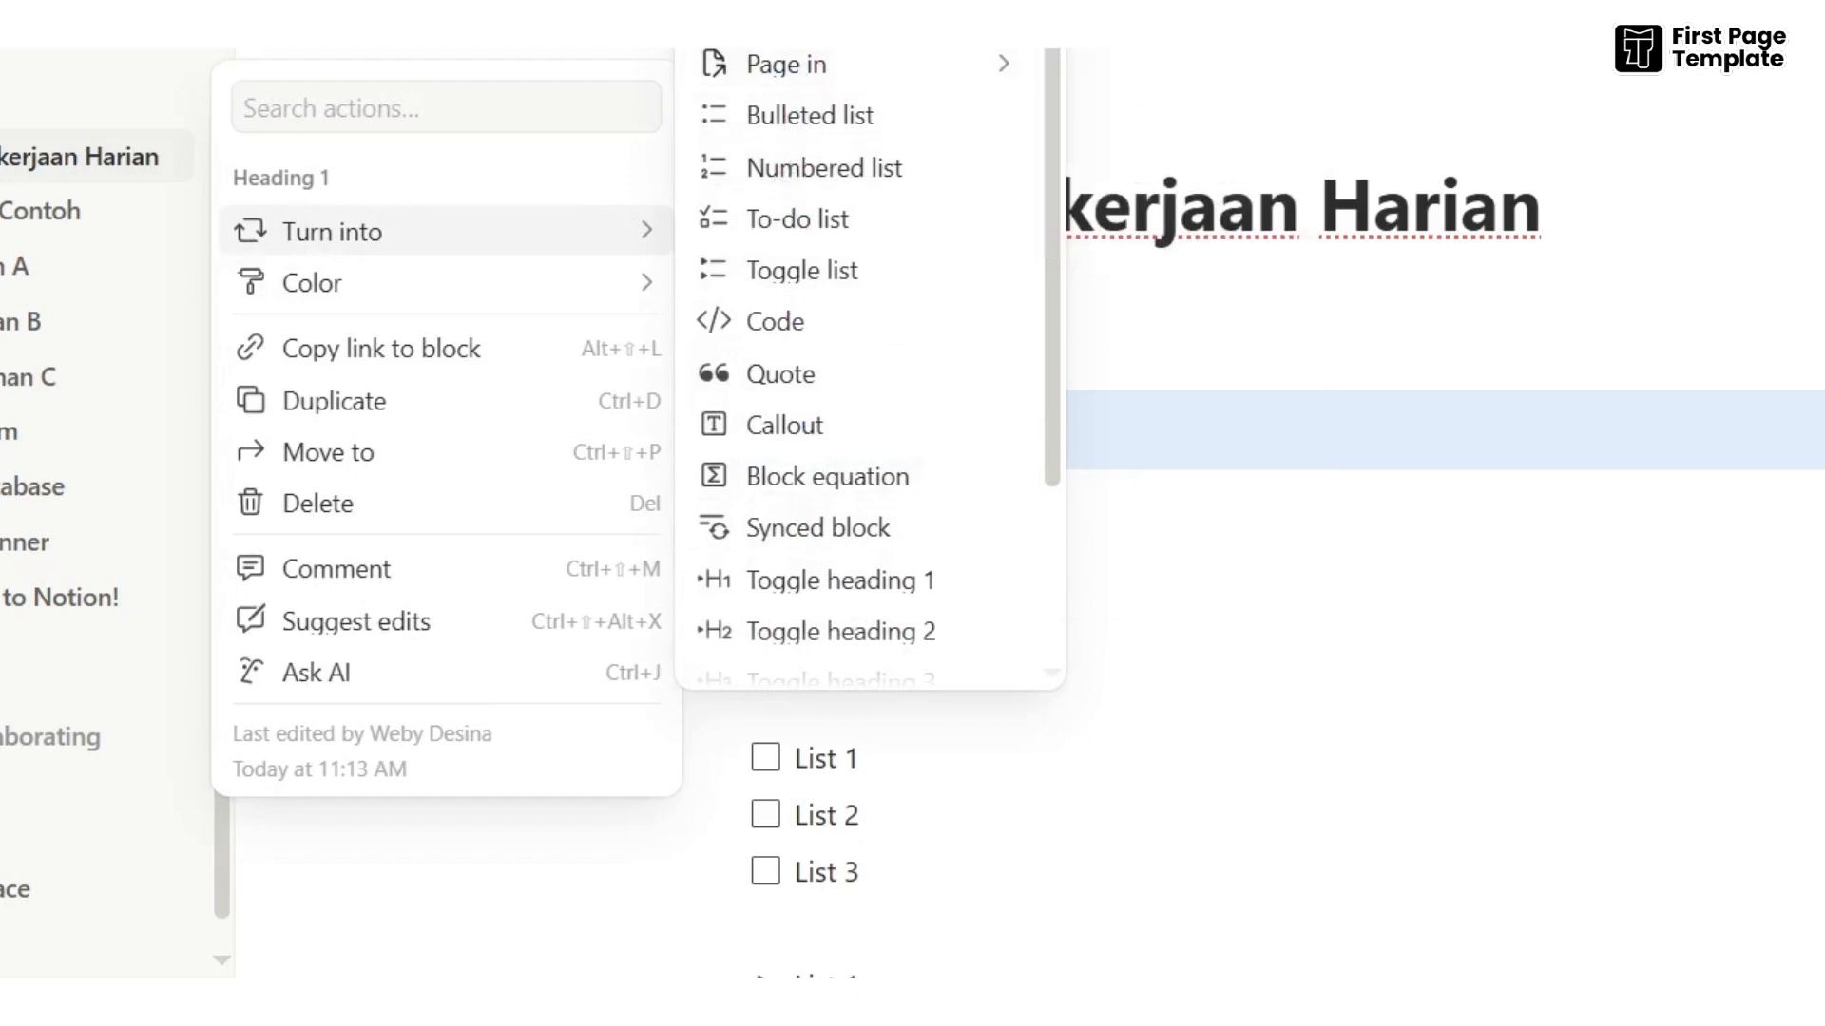
scroll(808, 445, "down", 3)
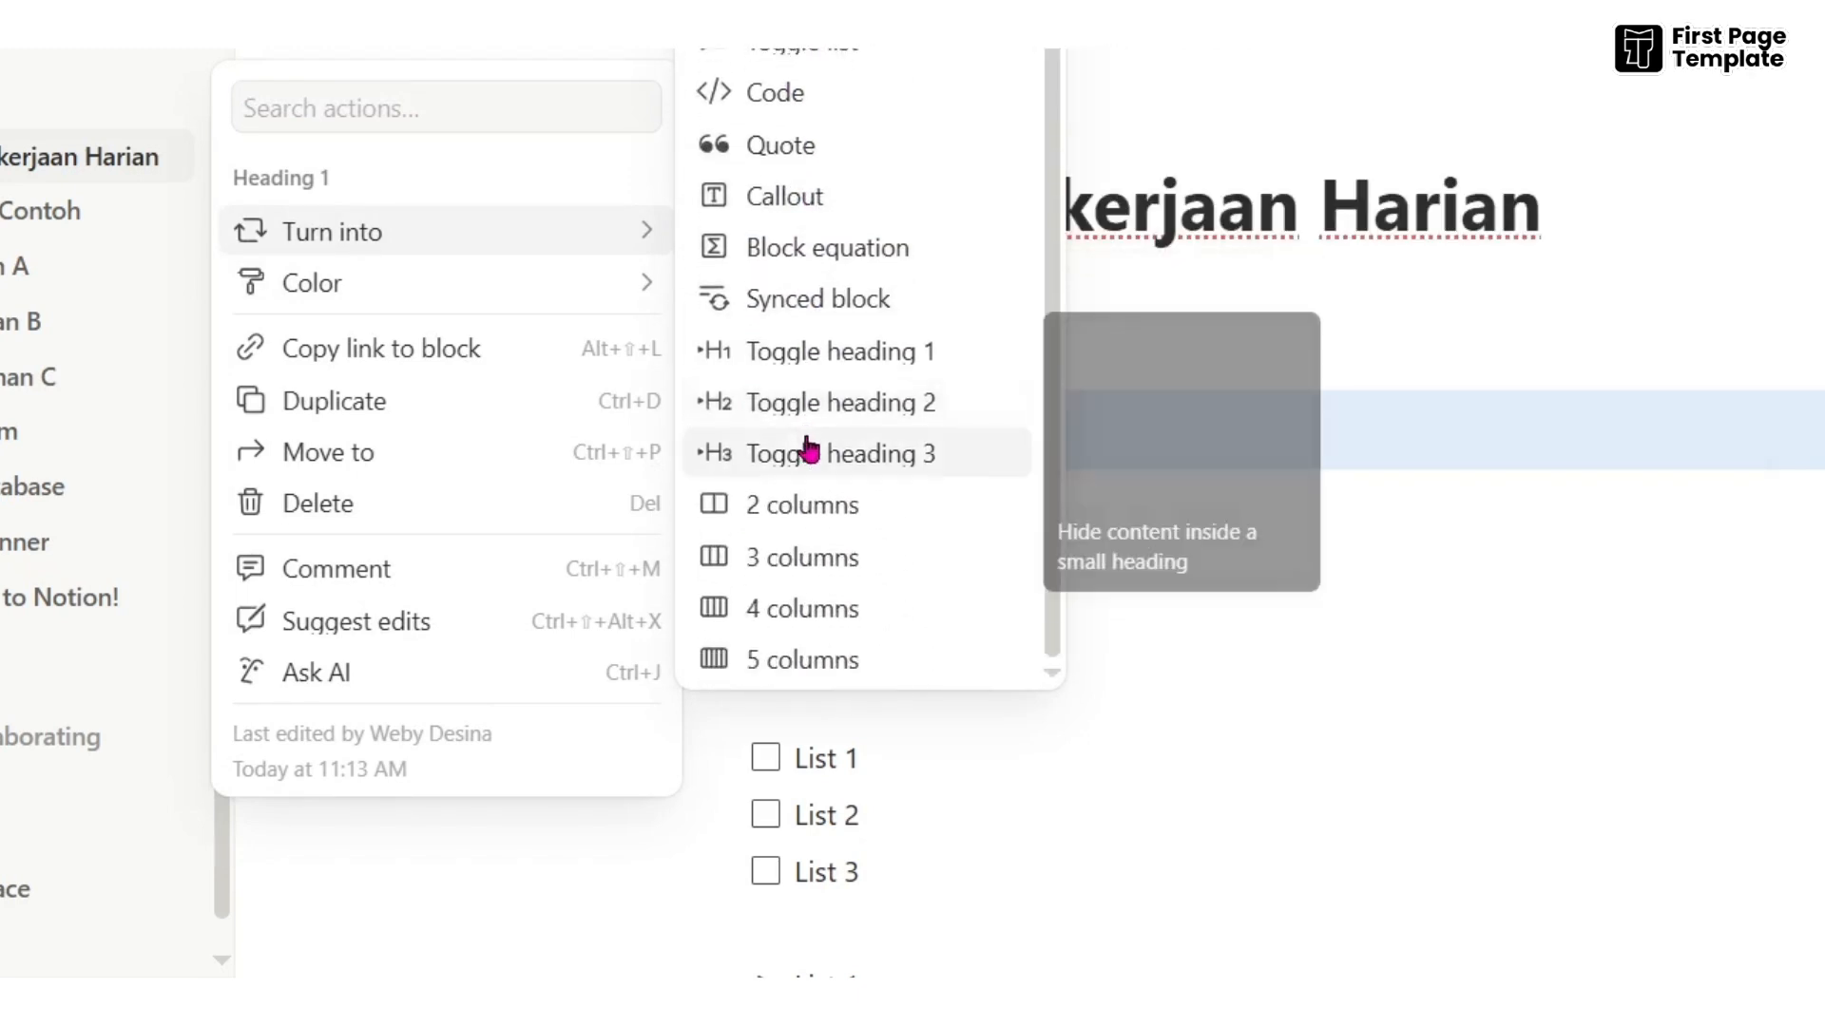
scroll(809, 445, "up", 3)
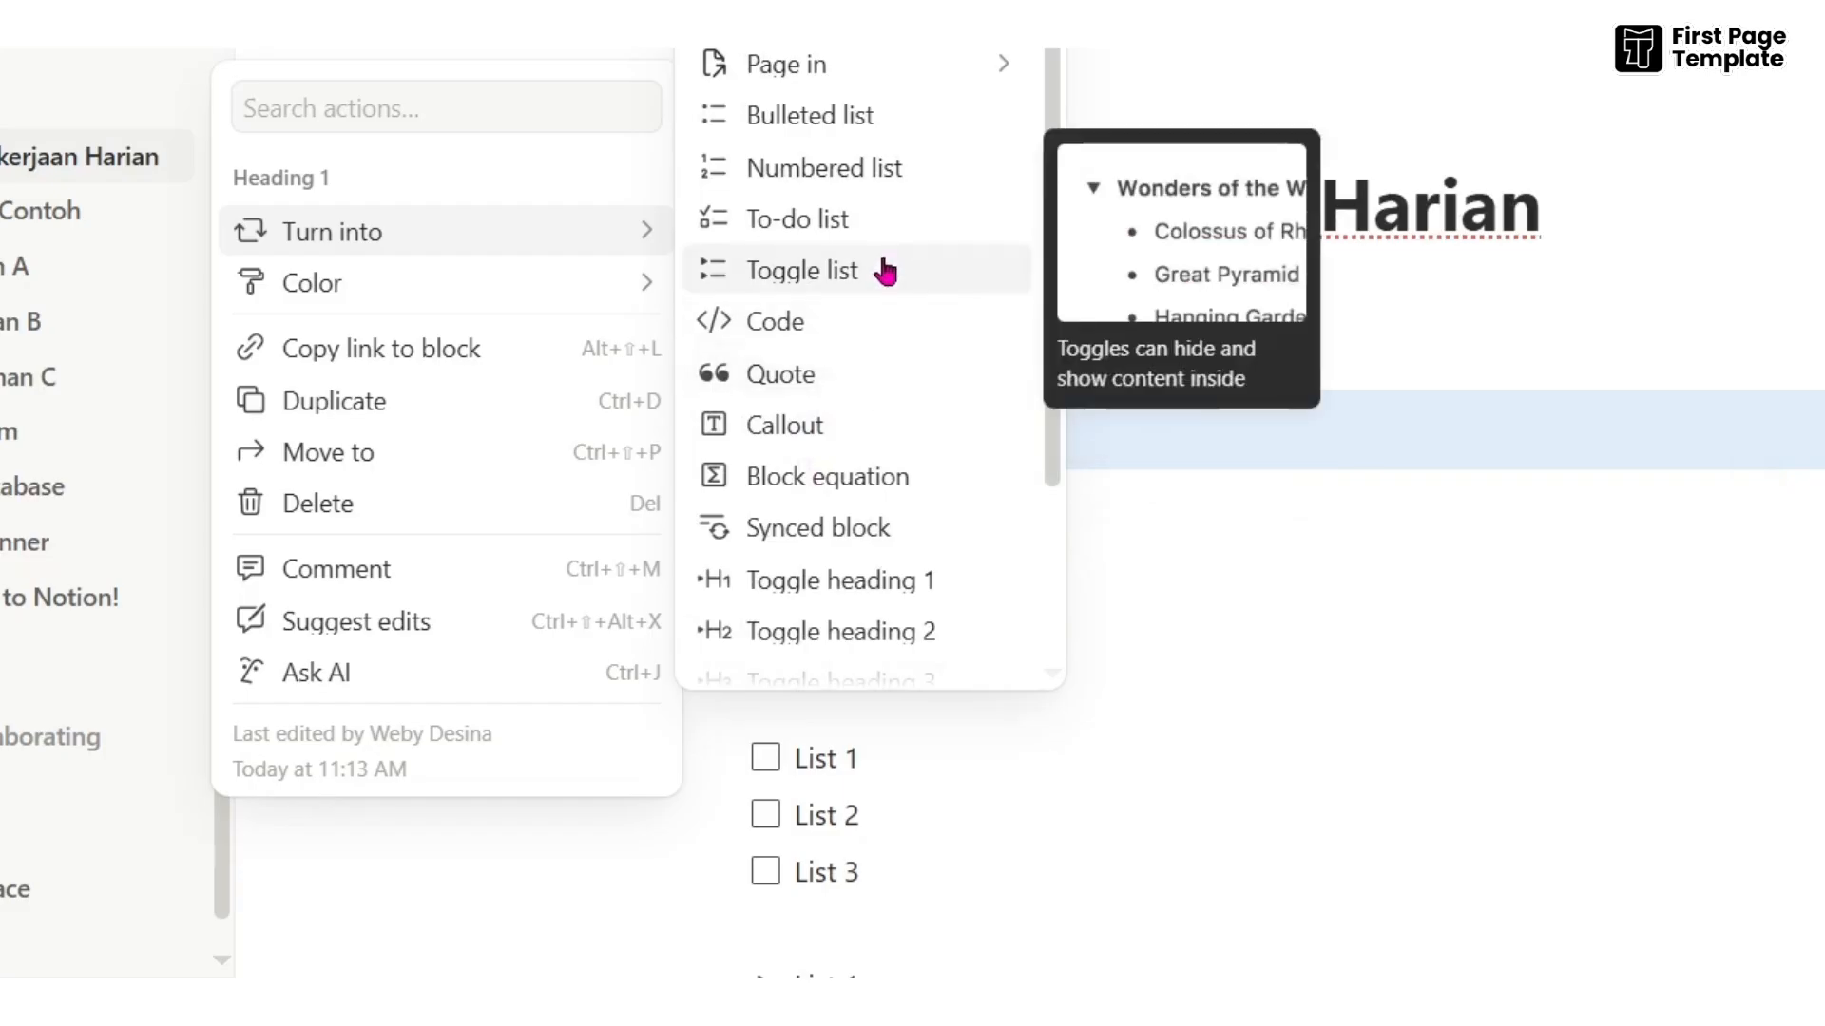
mouse_move(616, 306)
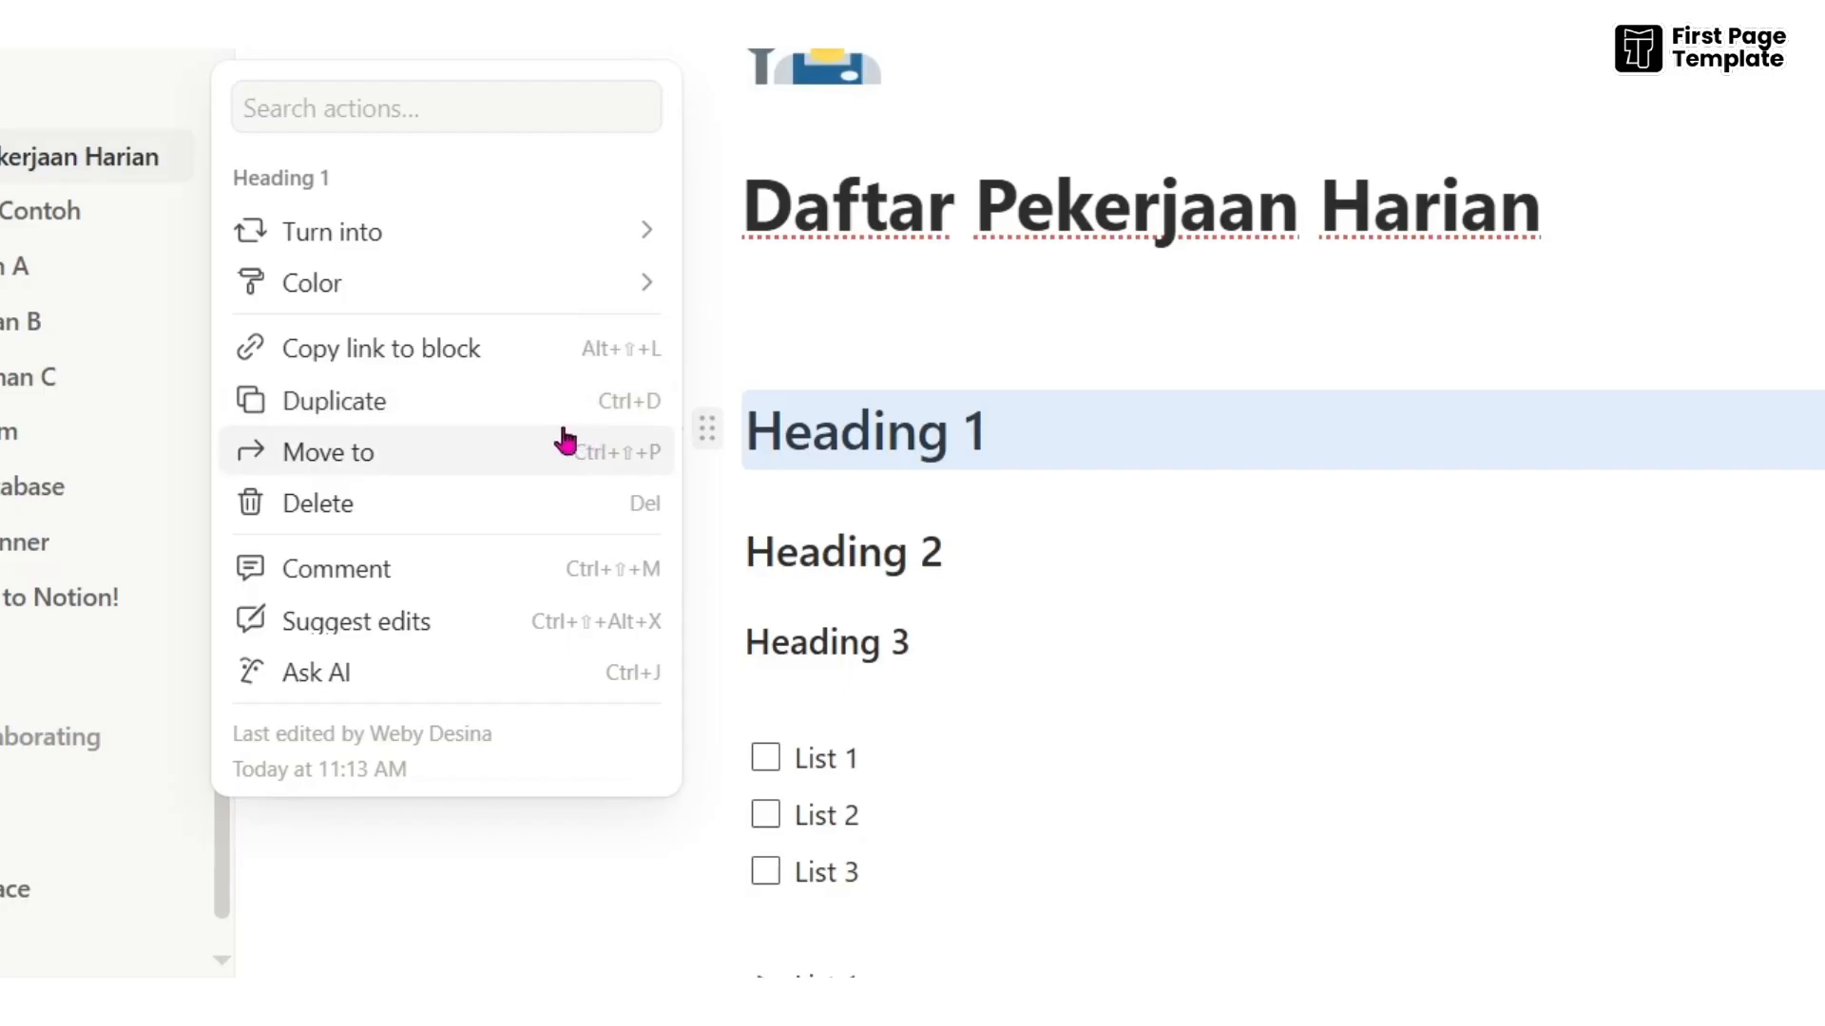
left_click(558, 456)
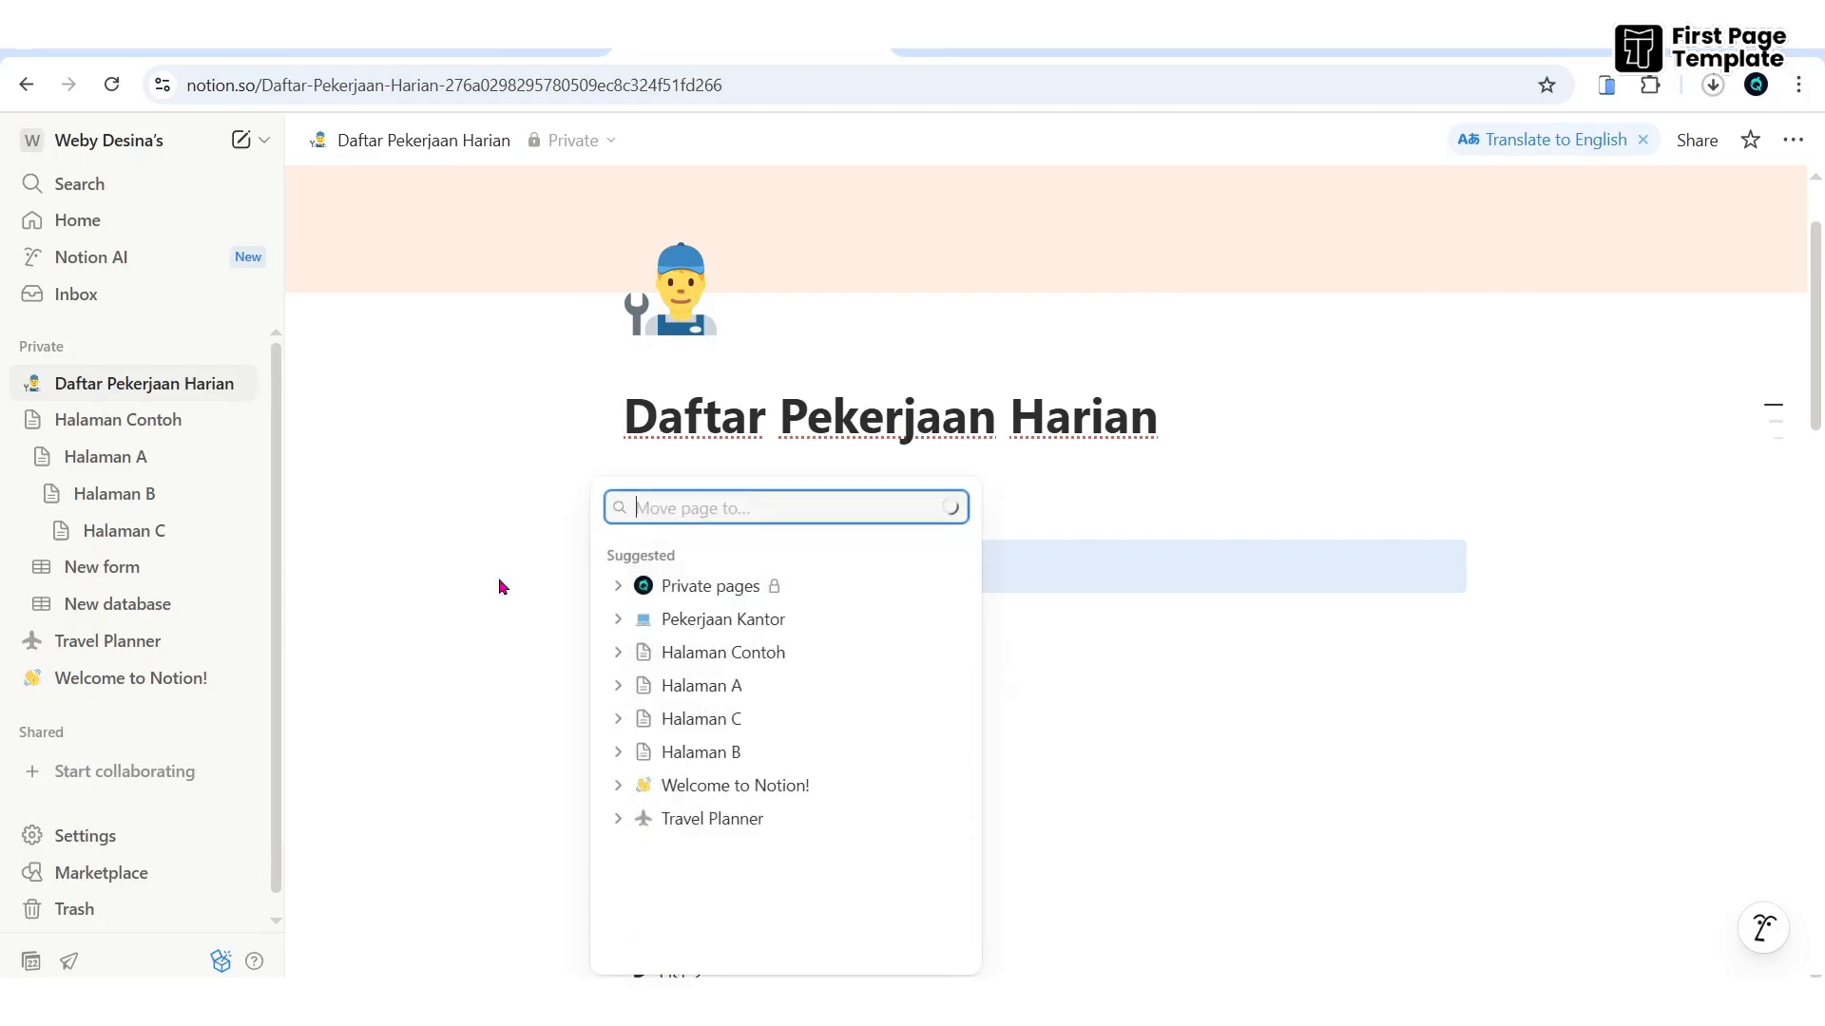
left_click(706, 623)
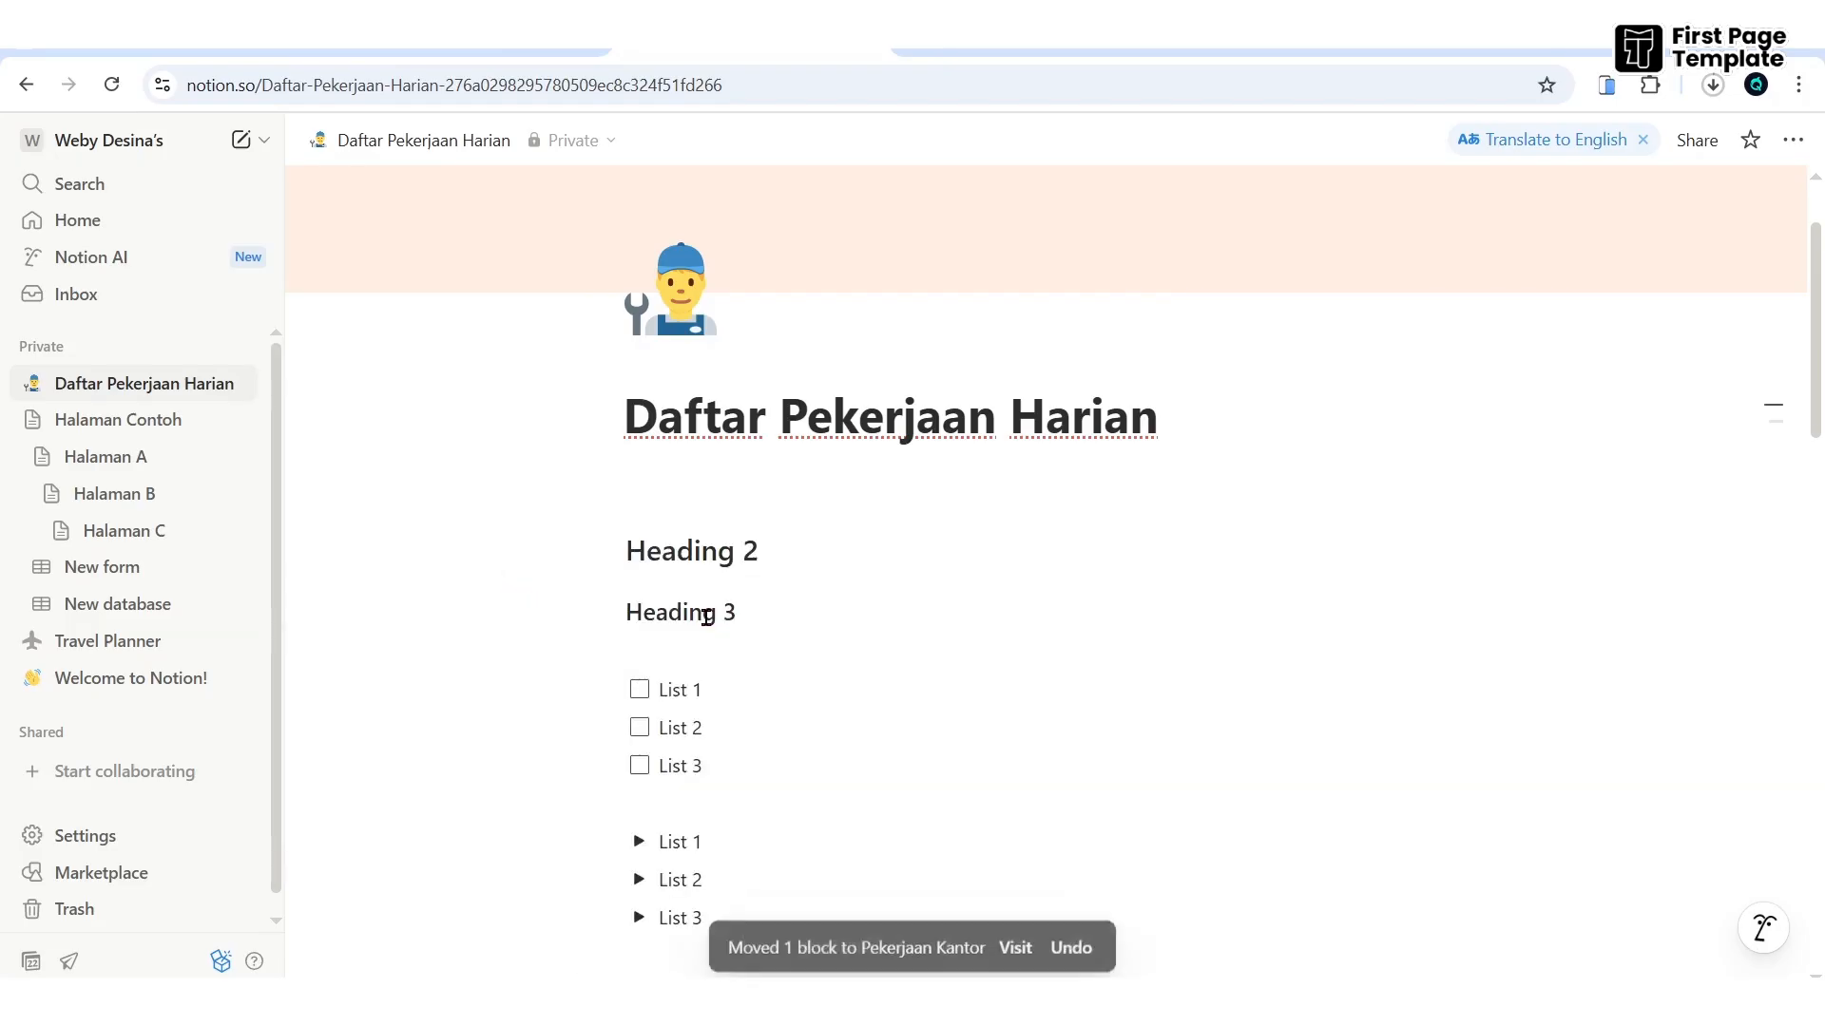
- Open Pekerjaan Kantor to confirm Heading 1 arrived, then return to Daftar Pekerjaan Harian
scroll(826, 552, "down", 5)
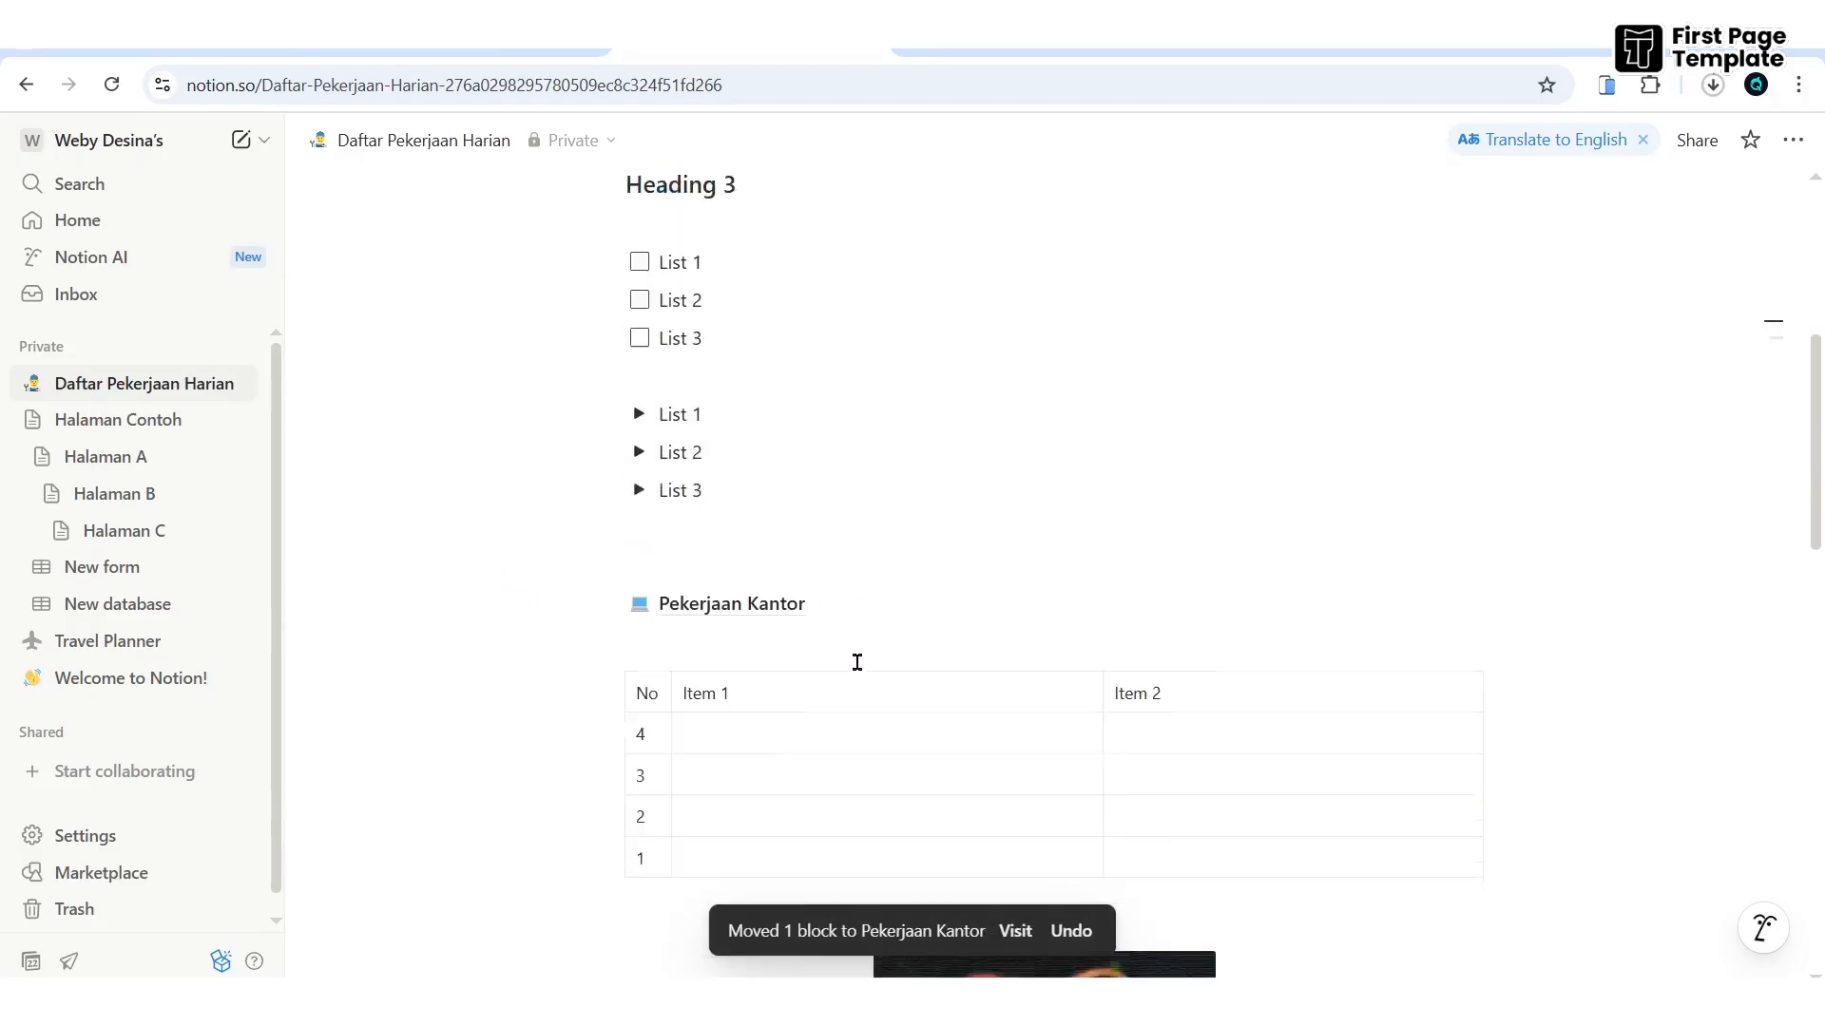
left_click(736, 570)
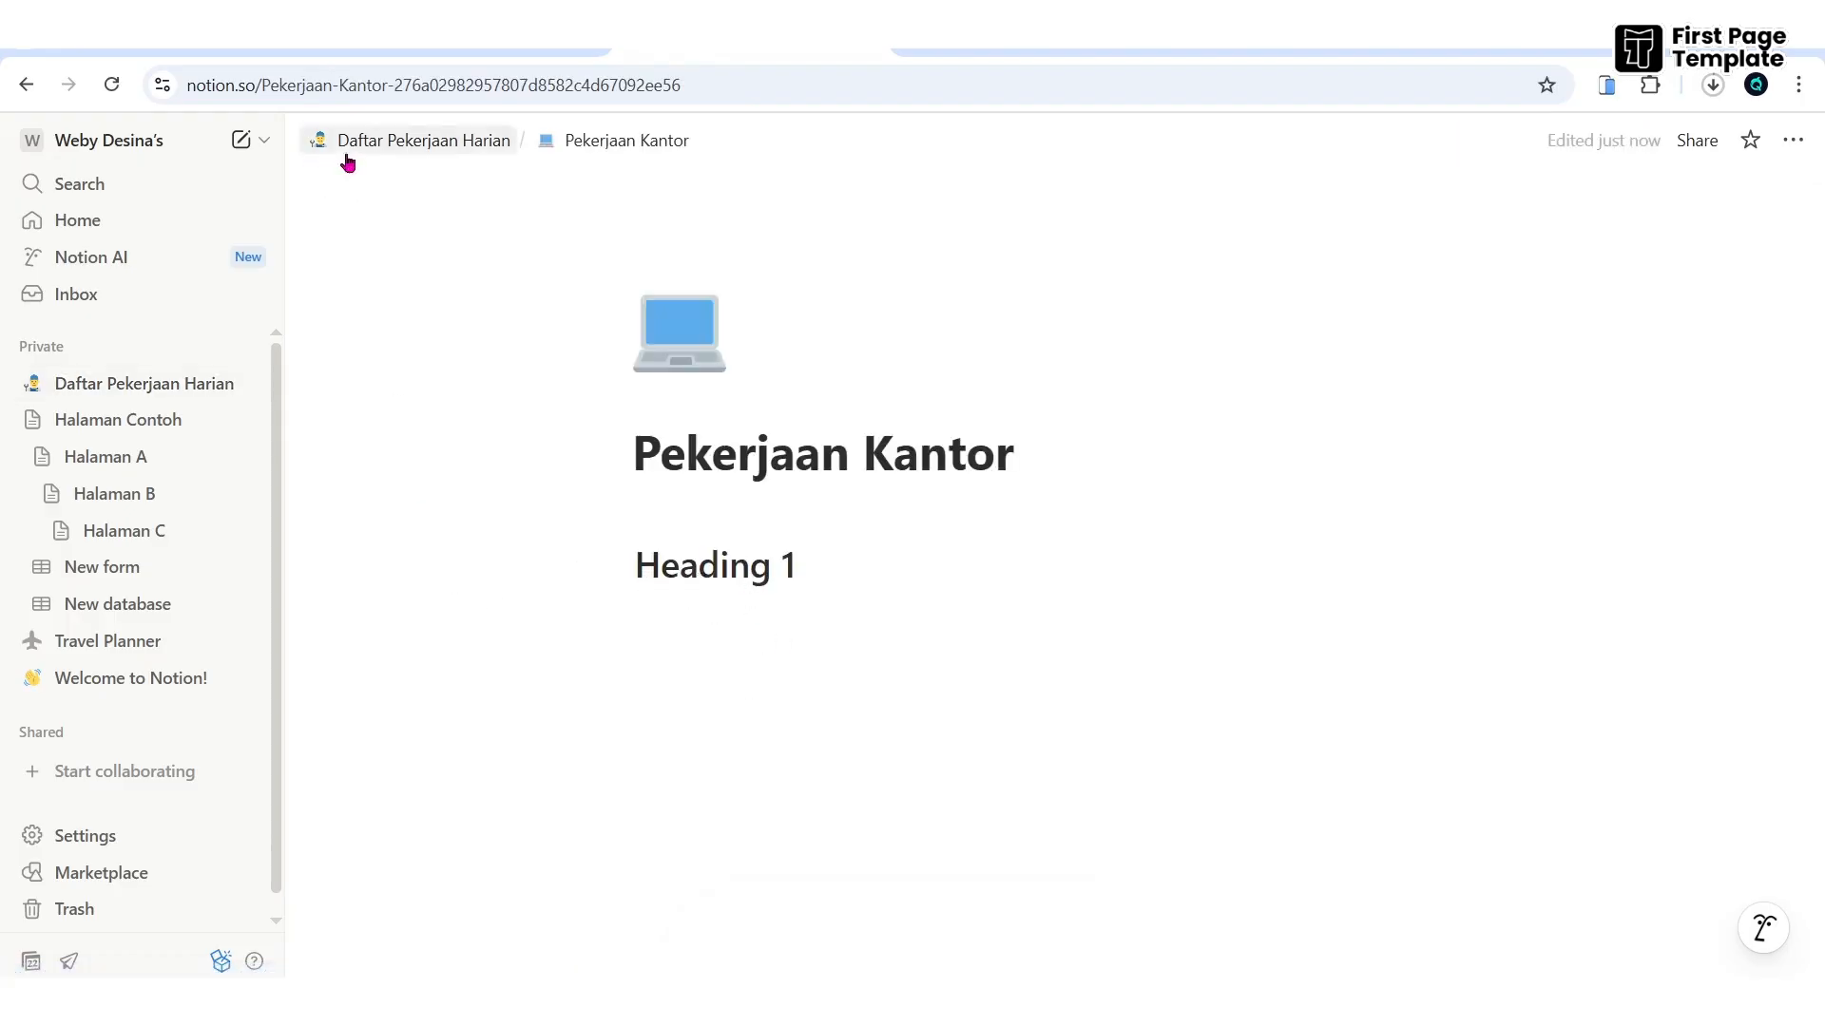
left_click(392, 144)
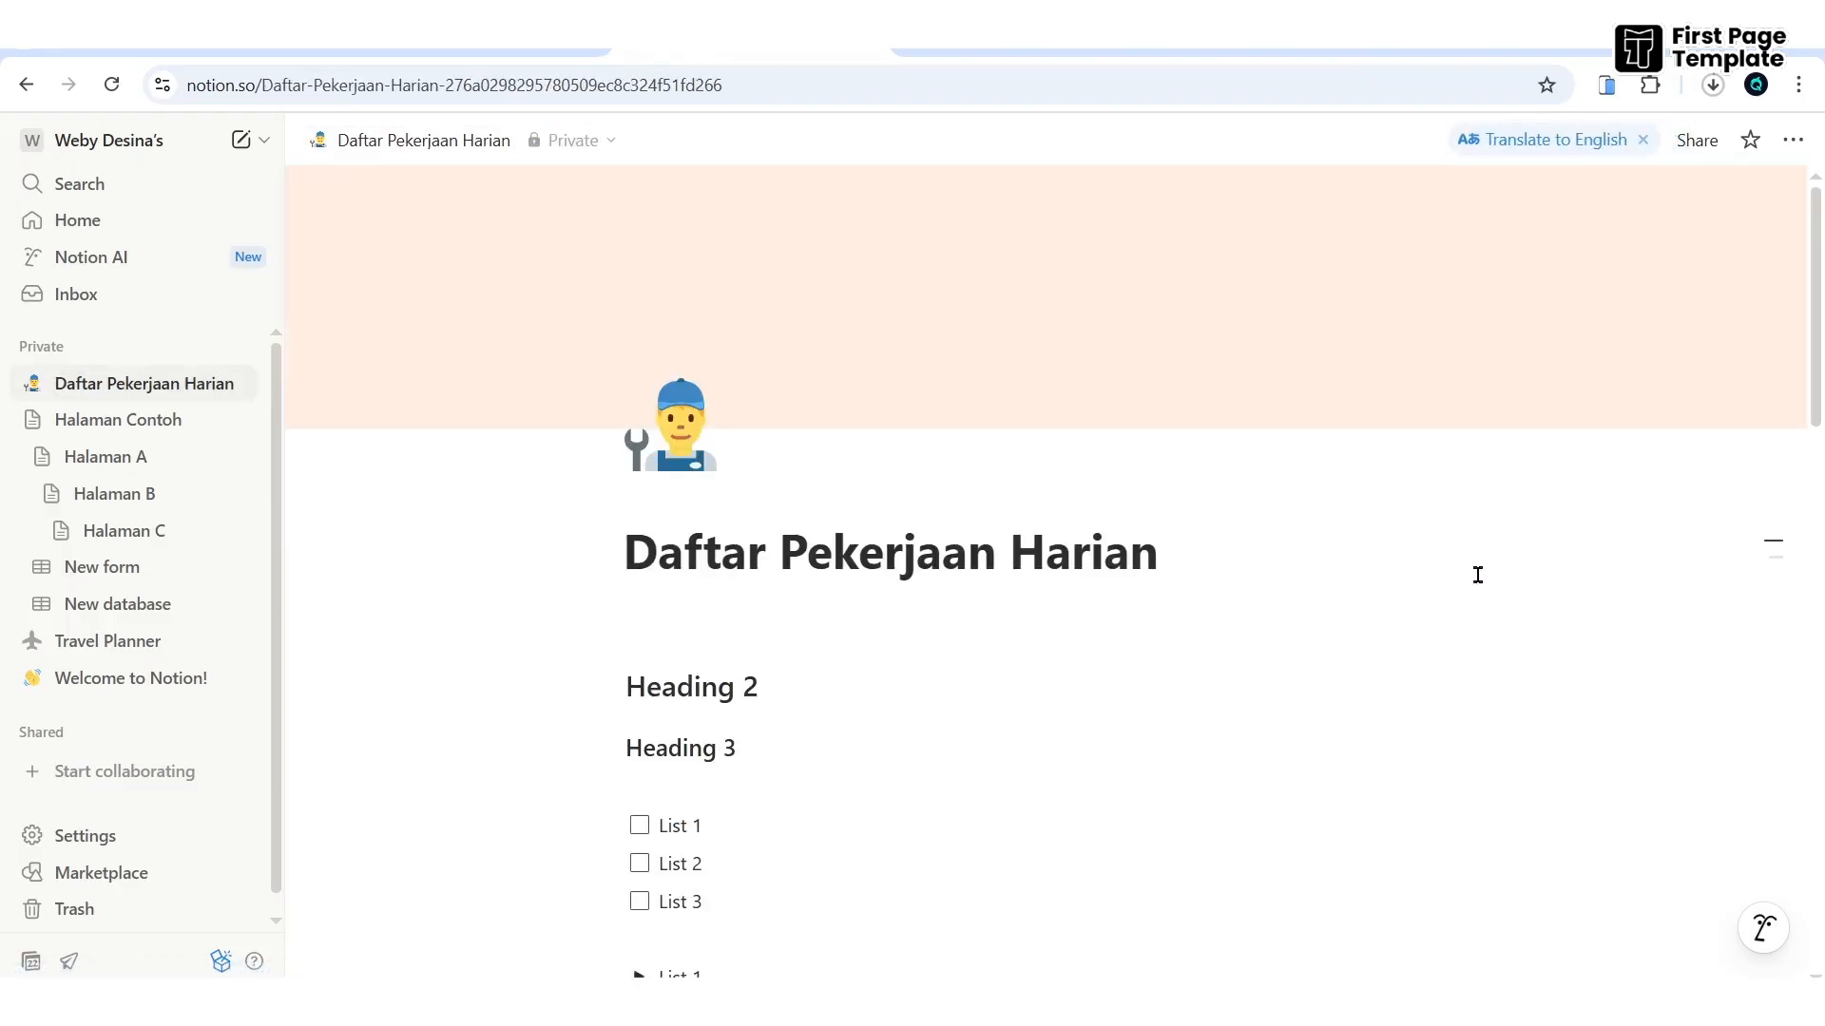
scroll(1468, 589, "down", 2)
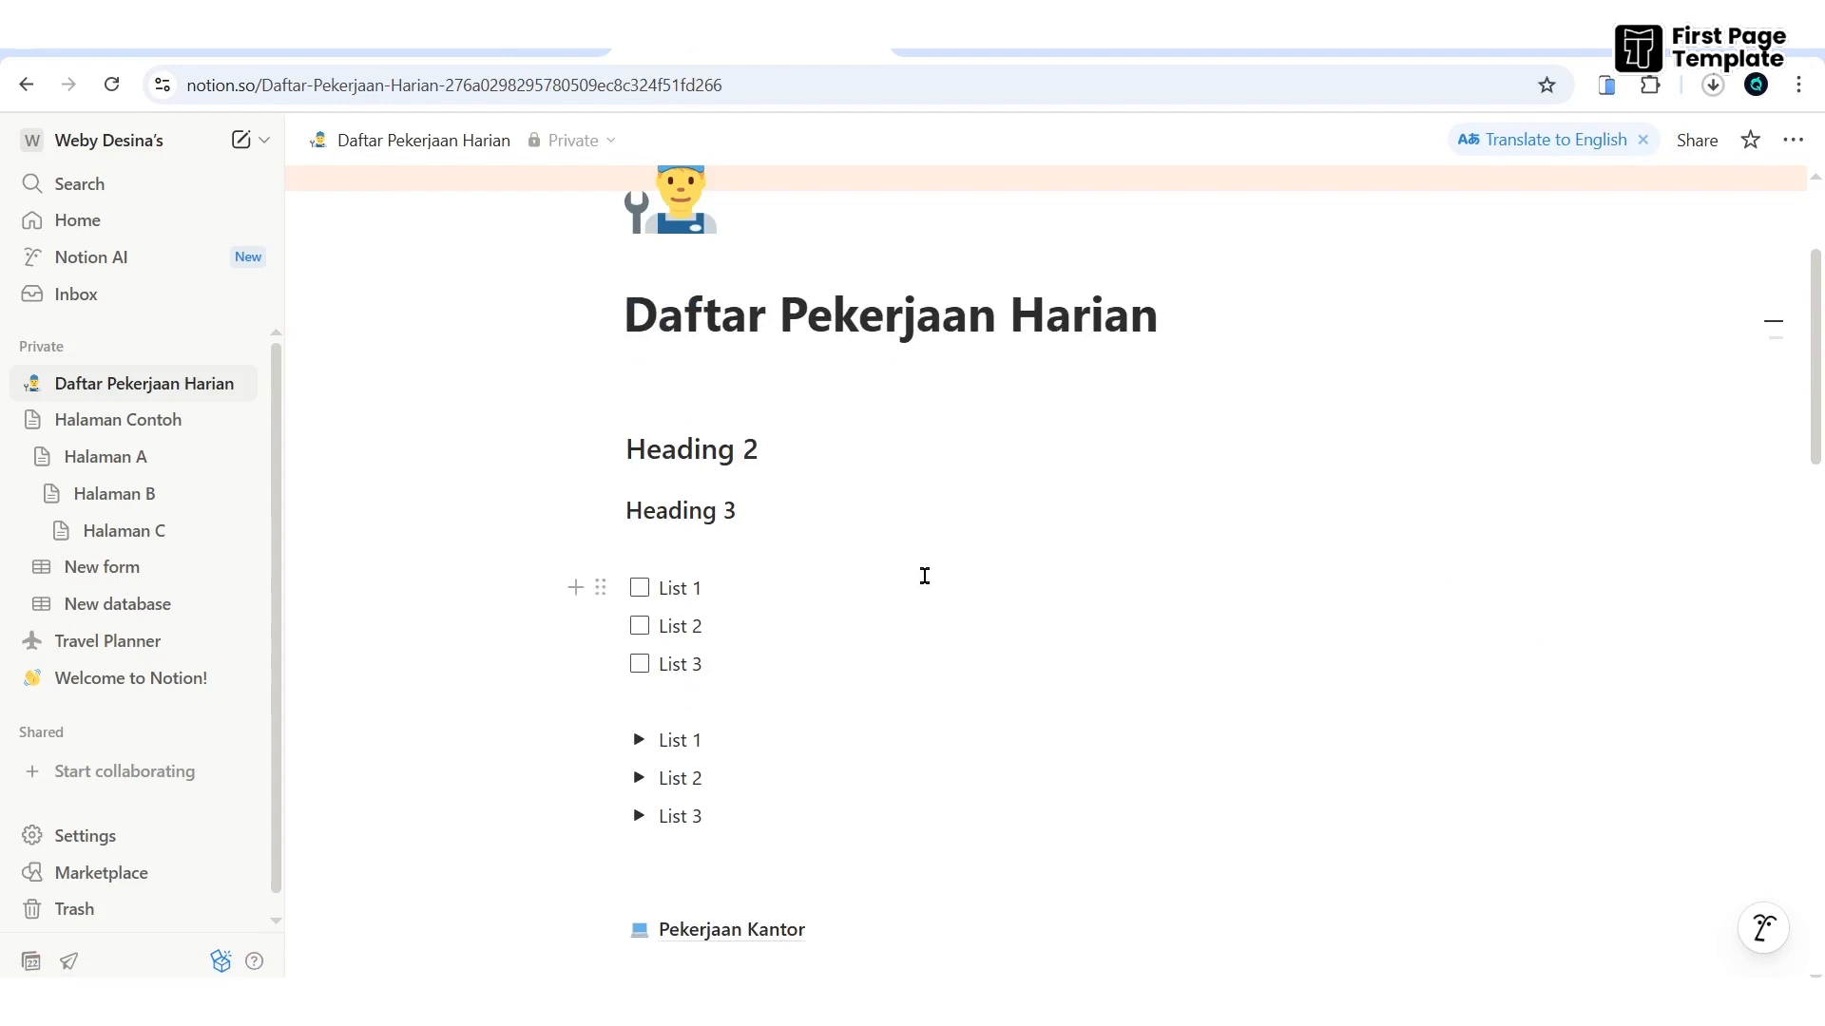
- Delete the Heading 2 block and drag Heading 3 down under the first toggle item
left_click(599, 447)
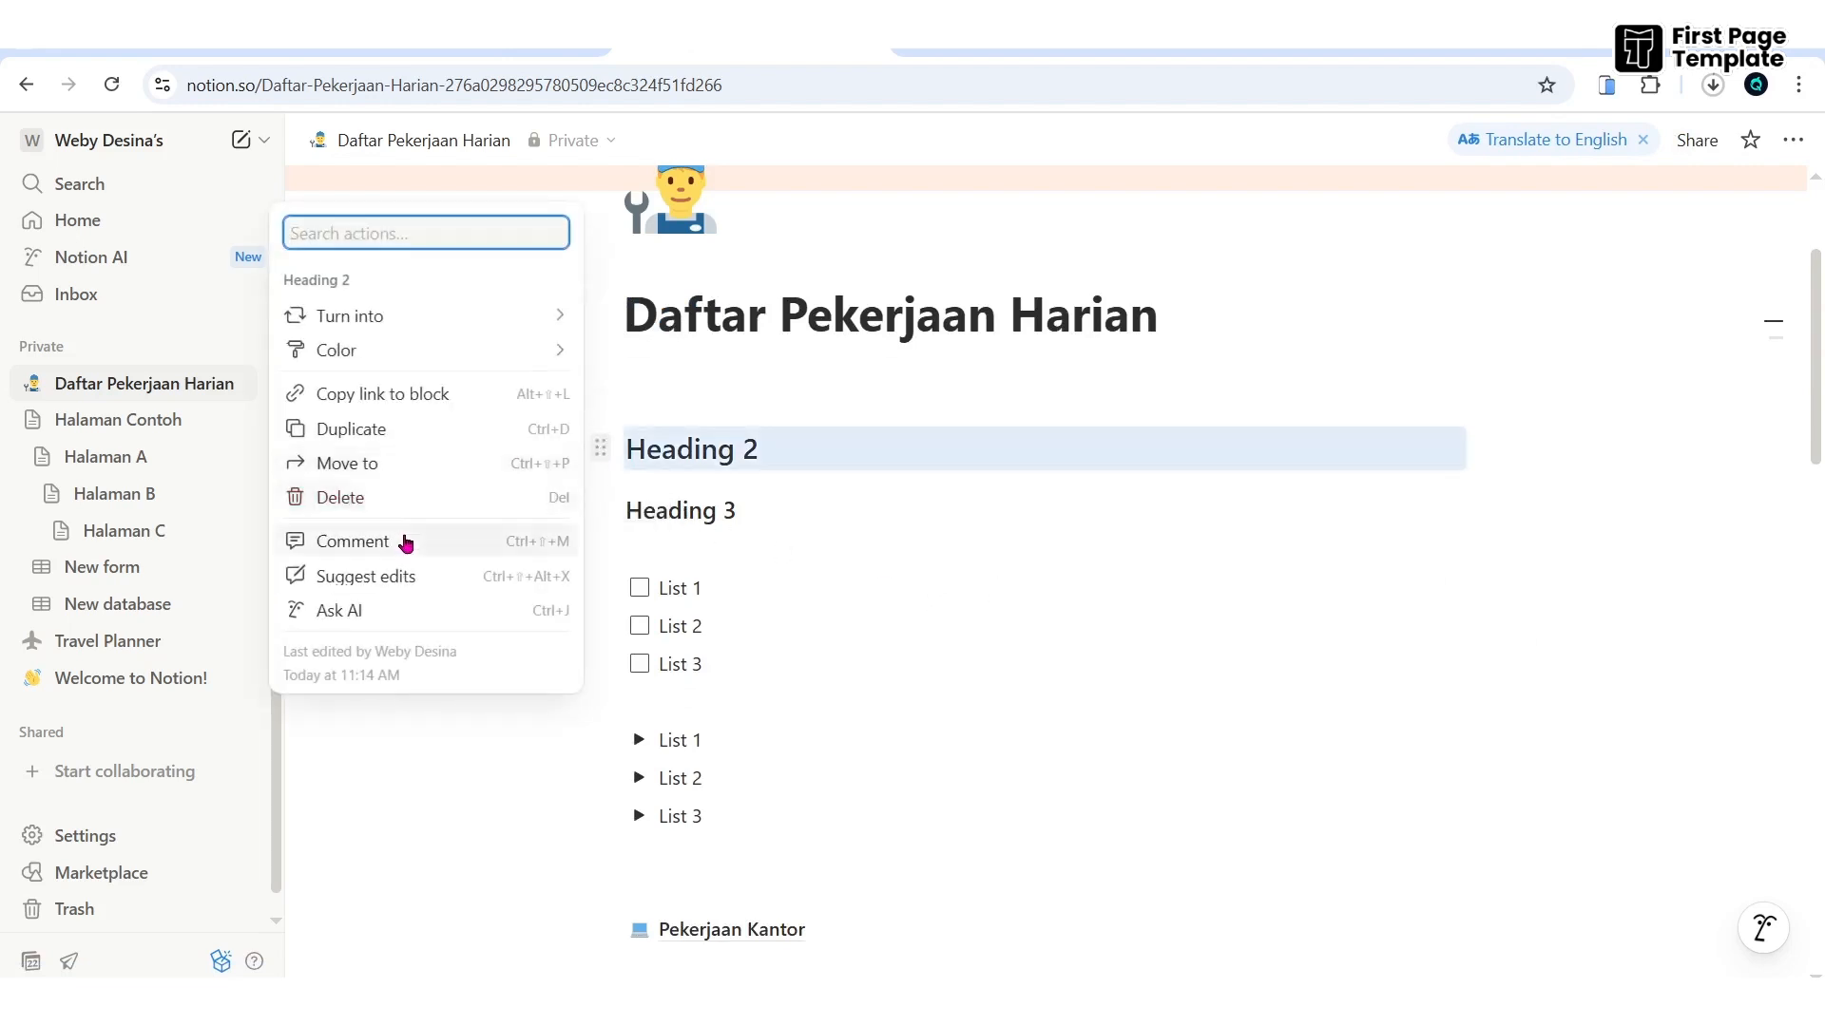
left_click(354, 498)
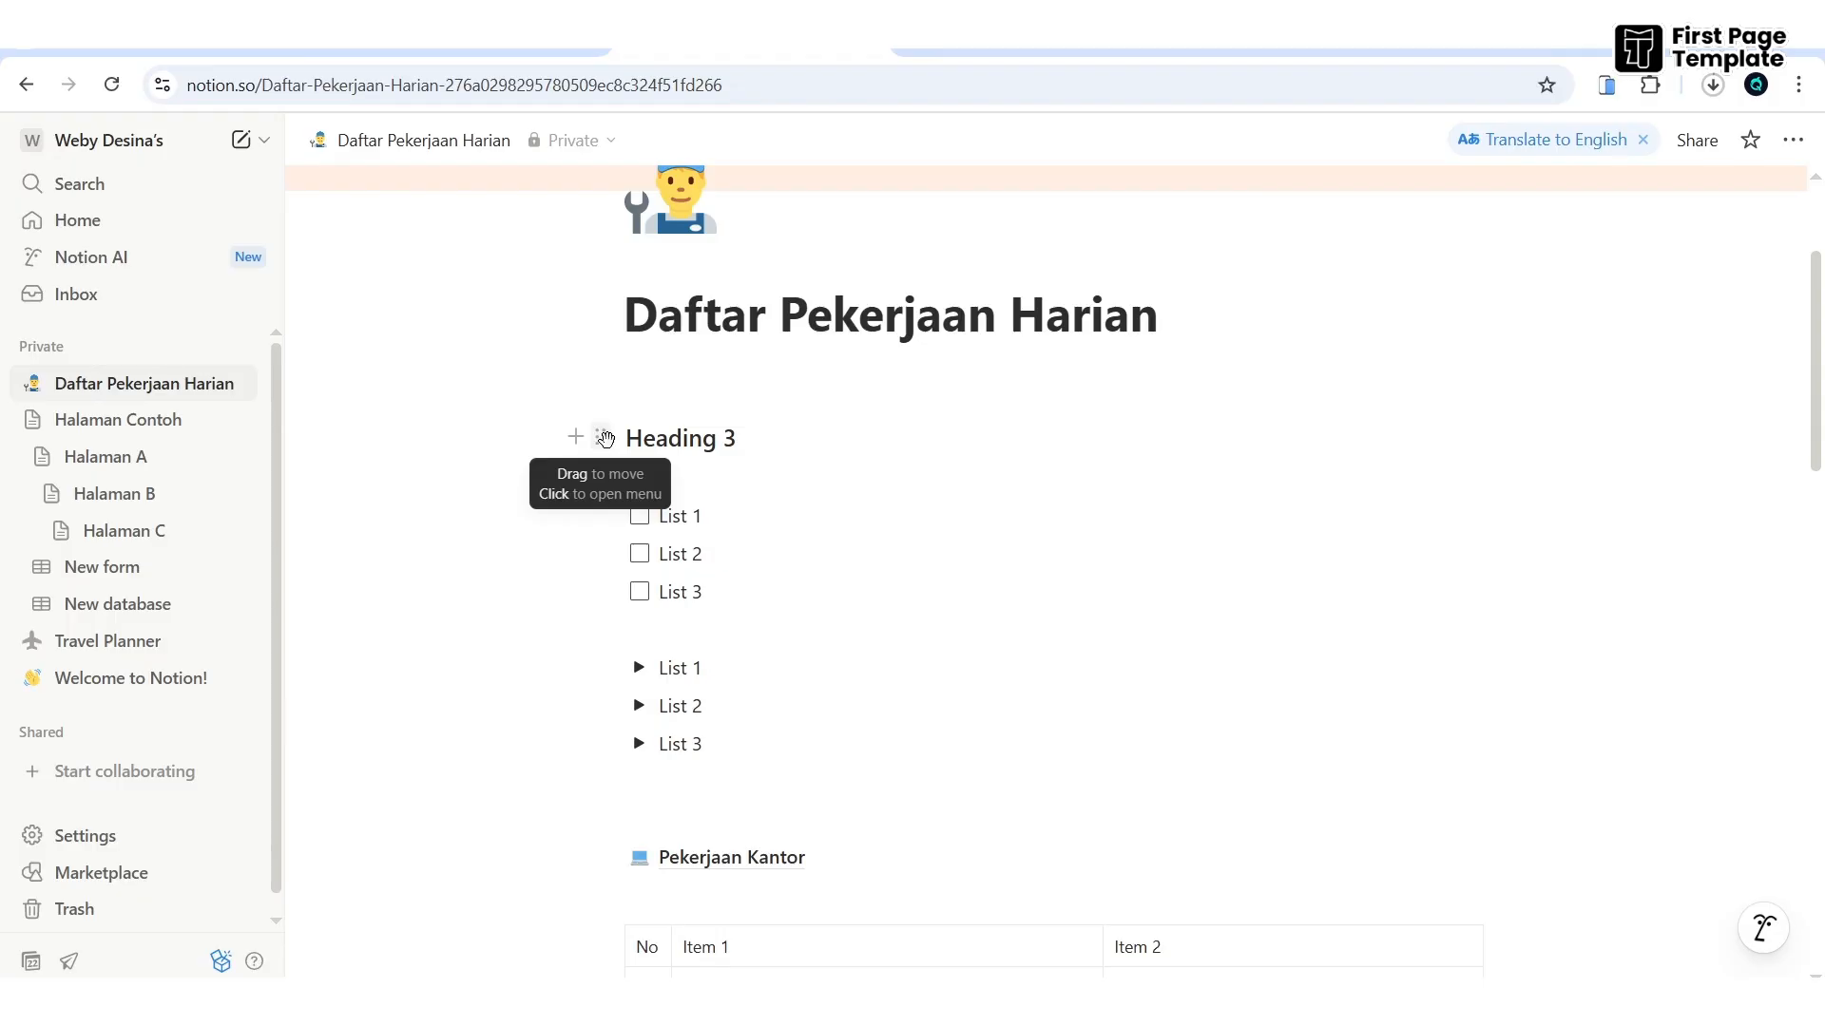
left_click(604, 438)
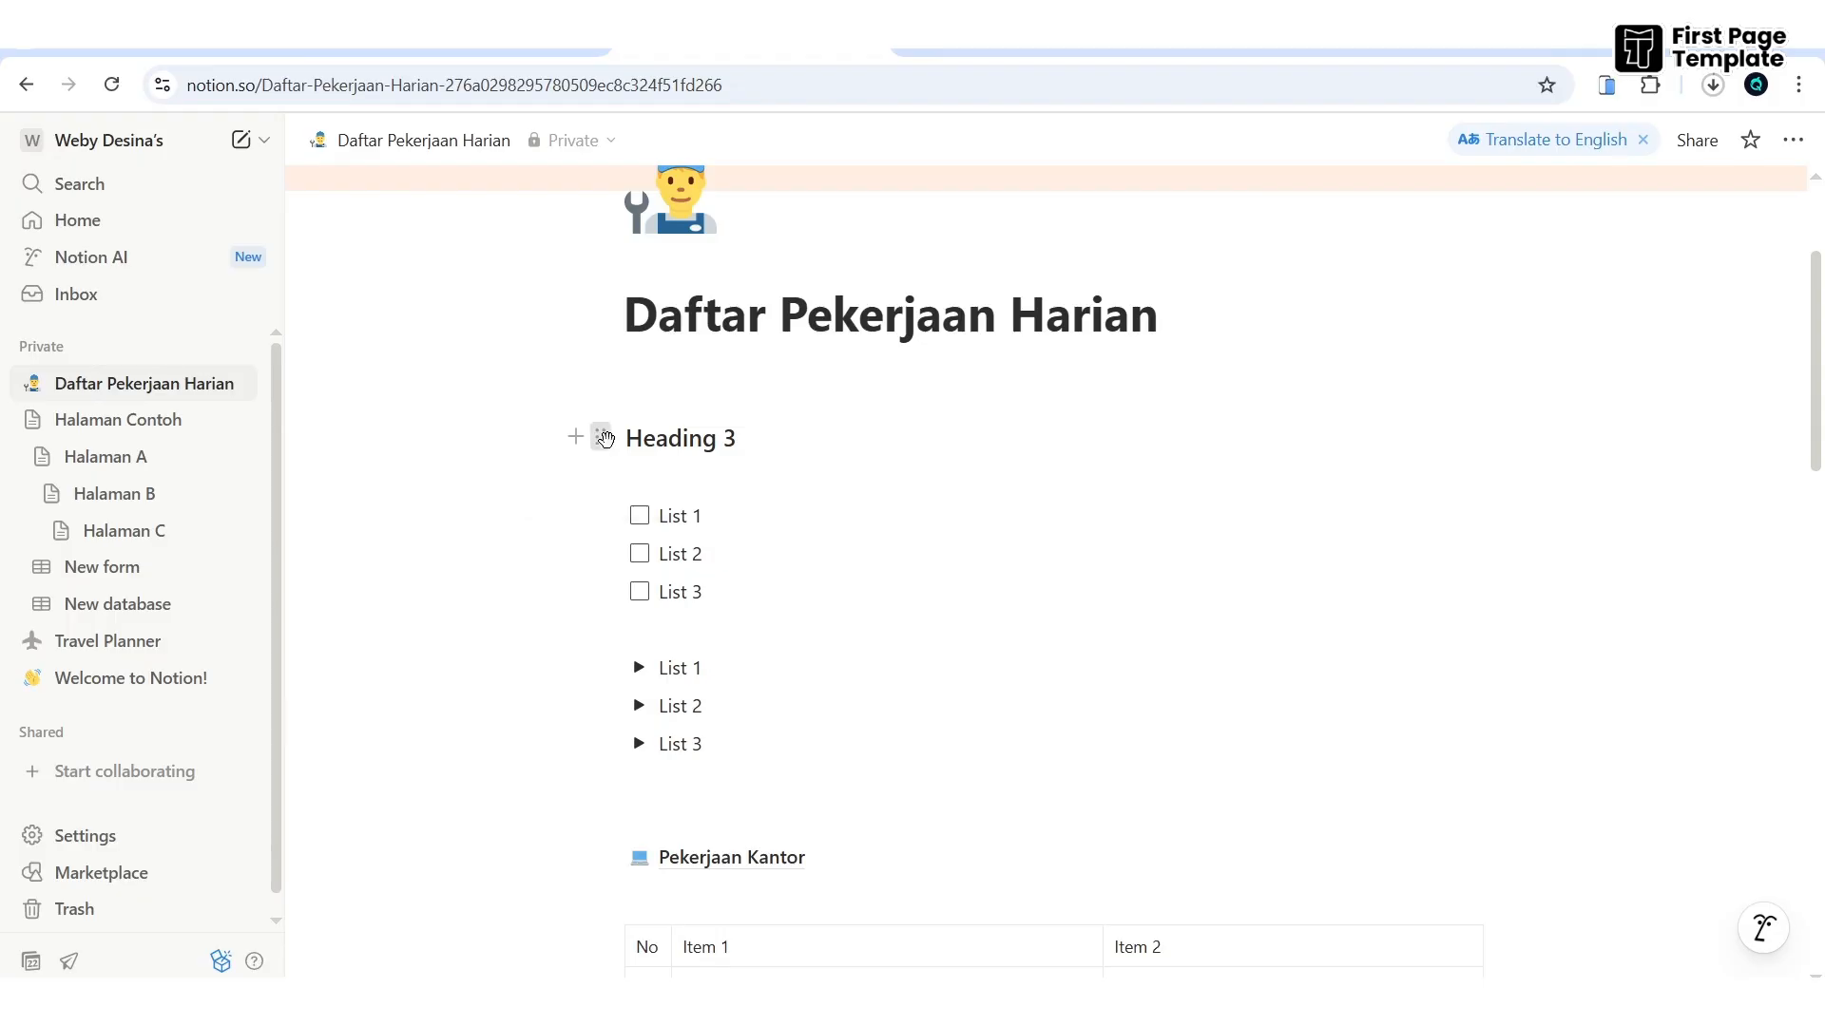
left_click_drag(608, 440, 741, 620)
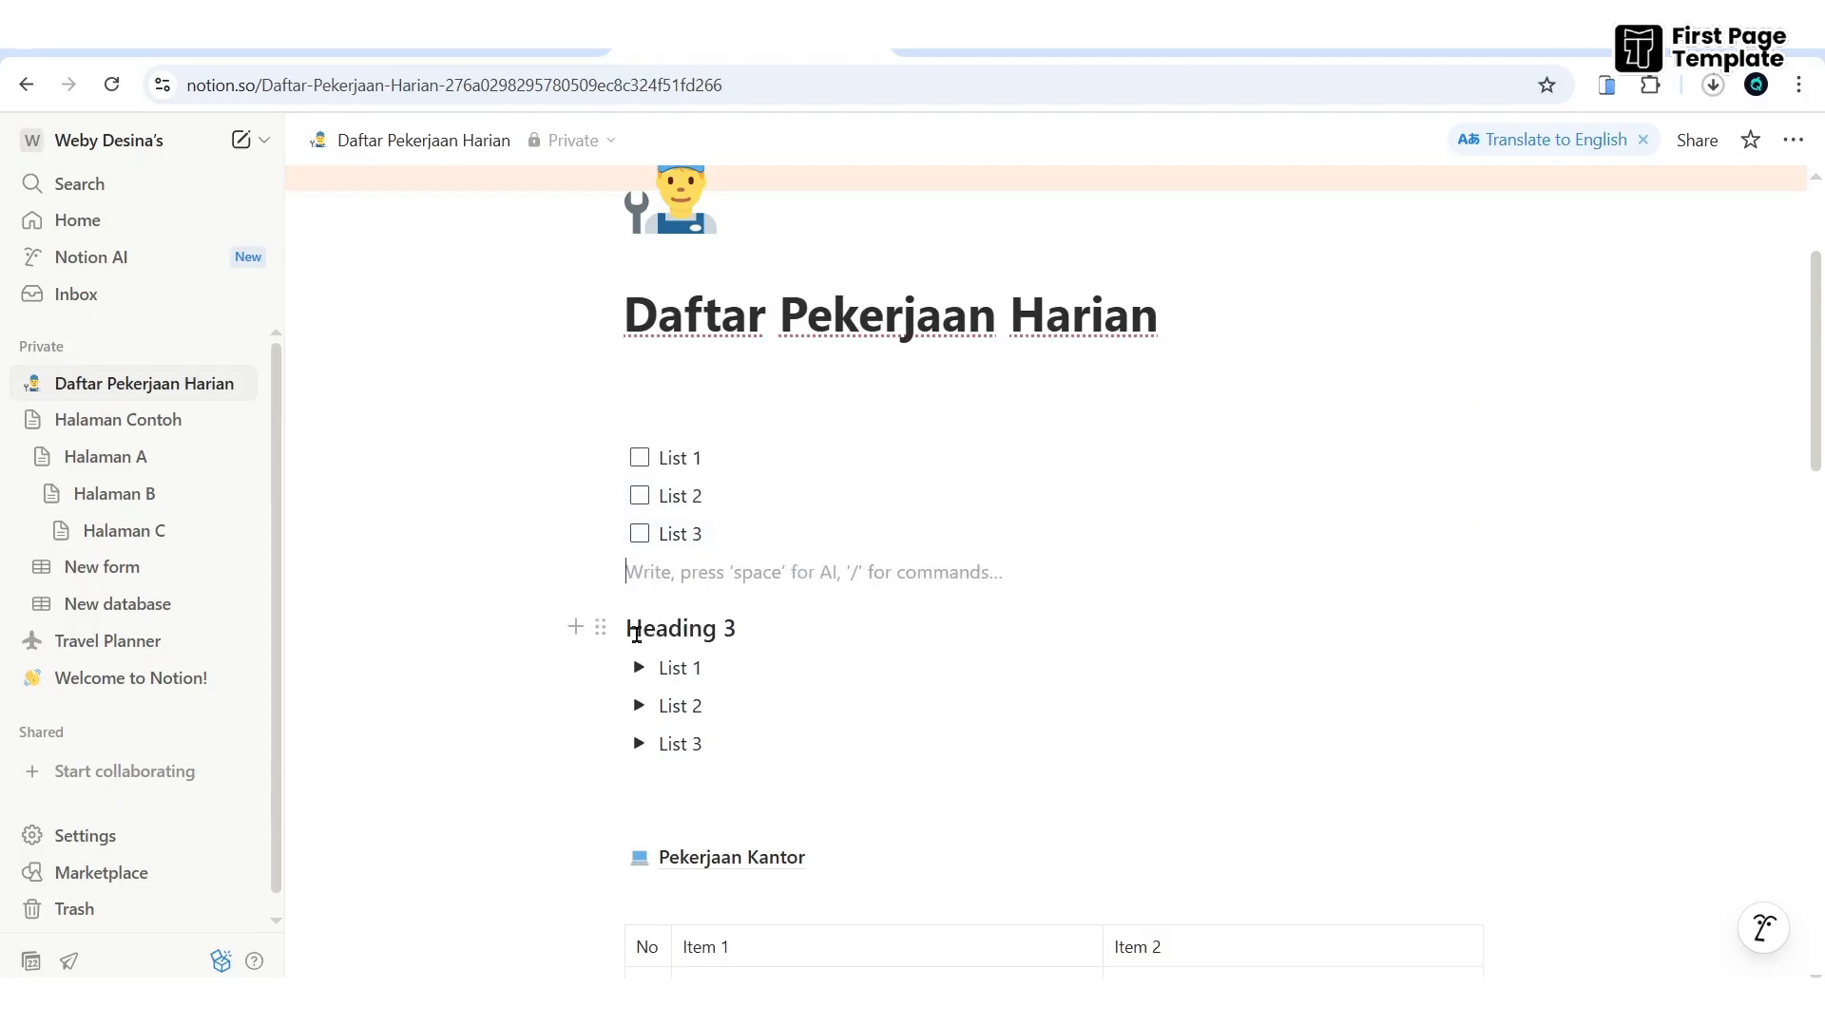
left_click_drag(600, 629, 1502, 669)
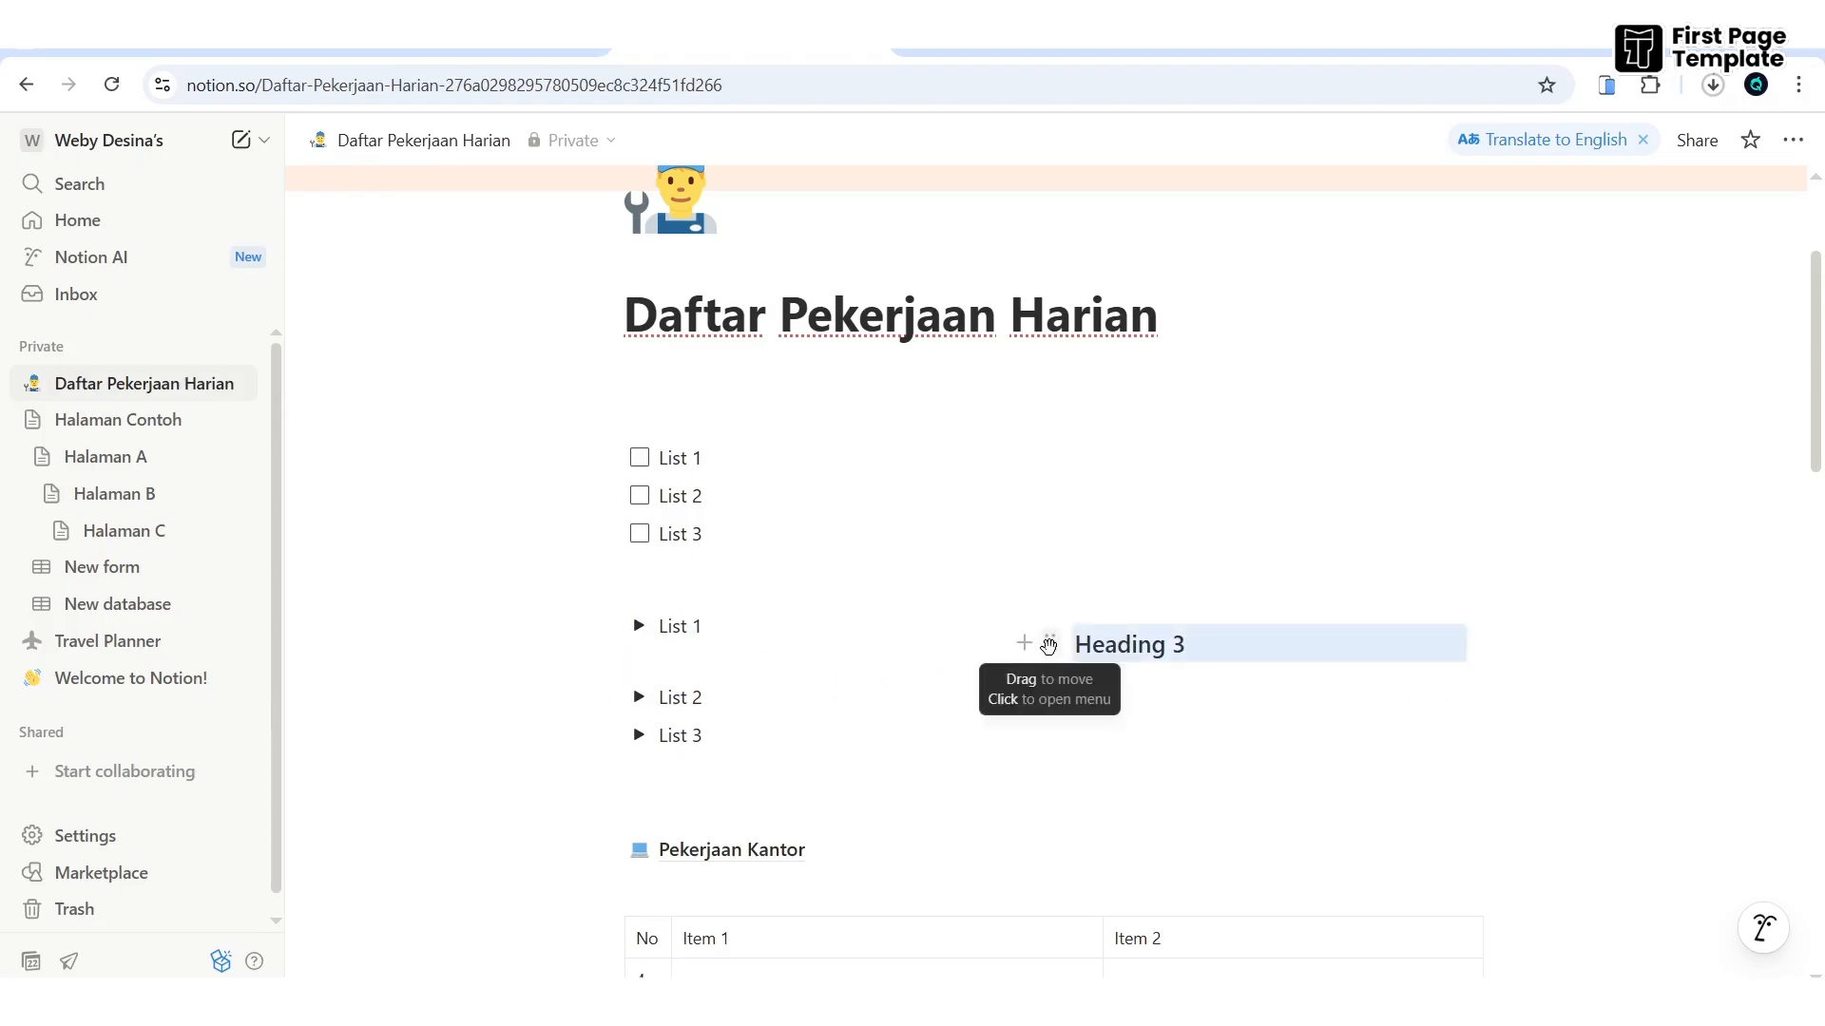
left_click_drag(1036, 644, 572, 625)
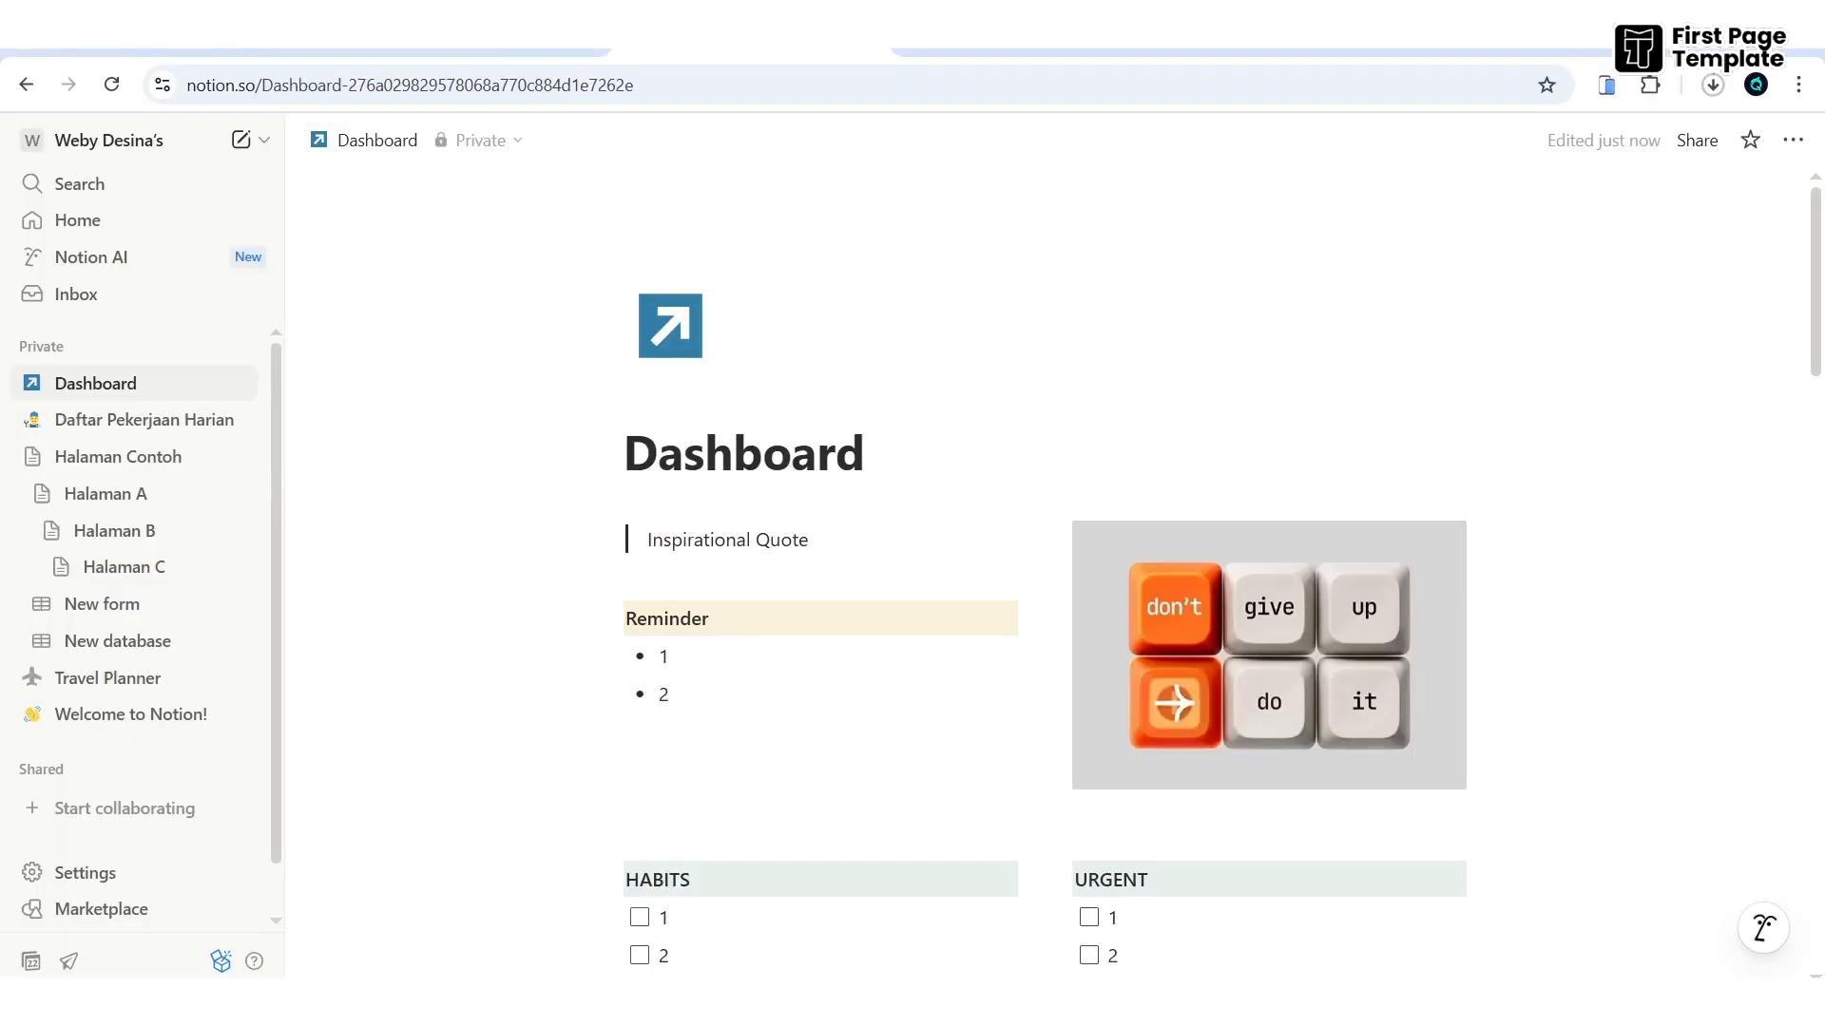
- Check off items 1 and 2 under HABITS and items 1 and 2 under URGENT
scroll(893, 362, "down", 1)
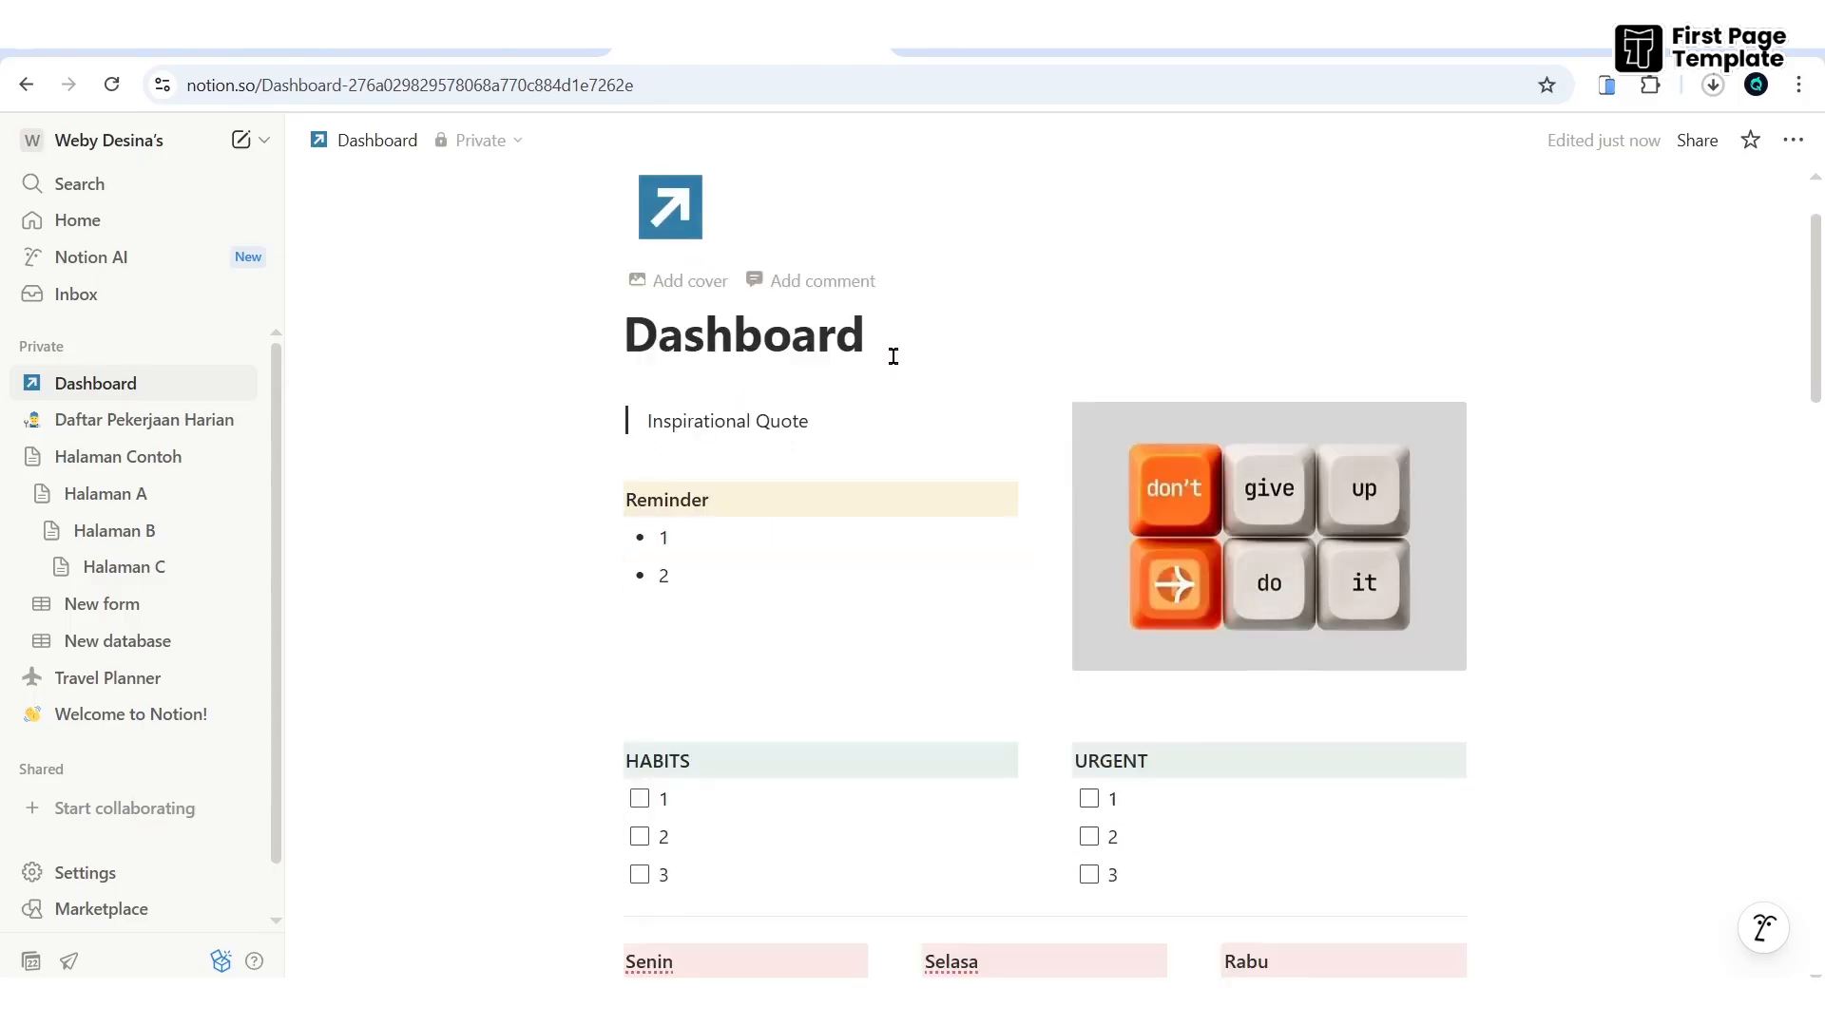
left_click(839, 418)
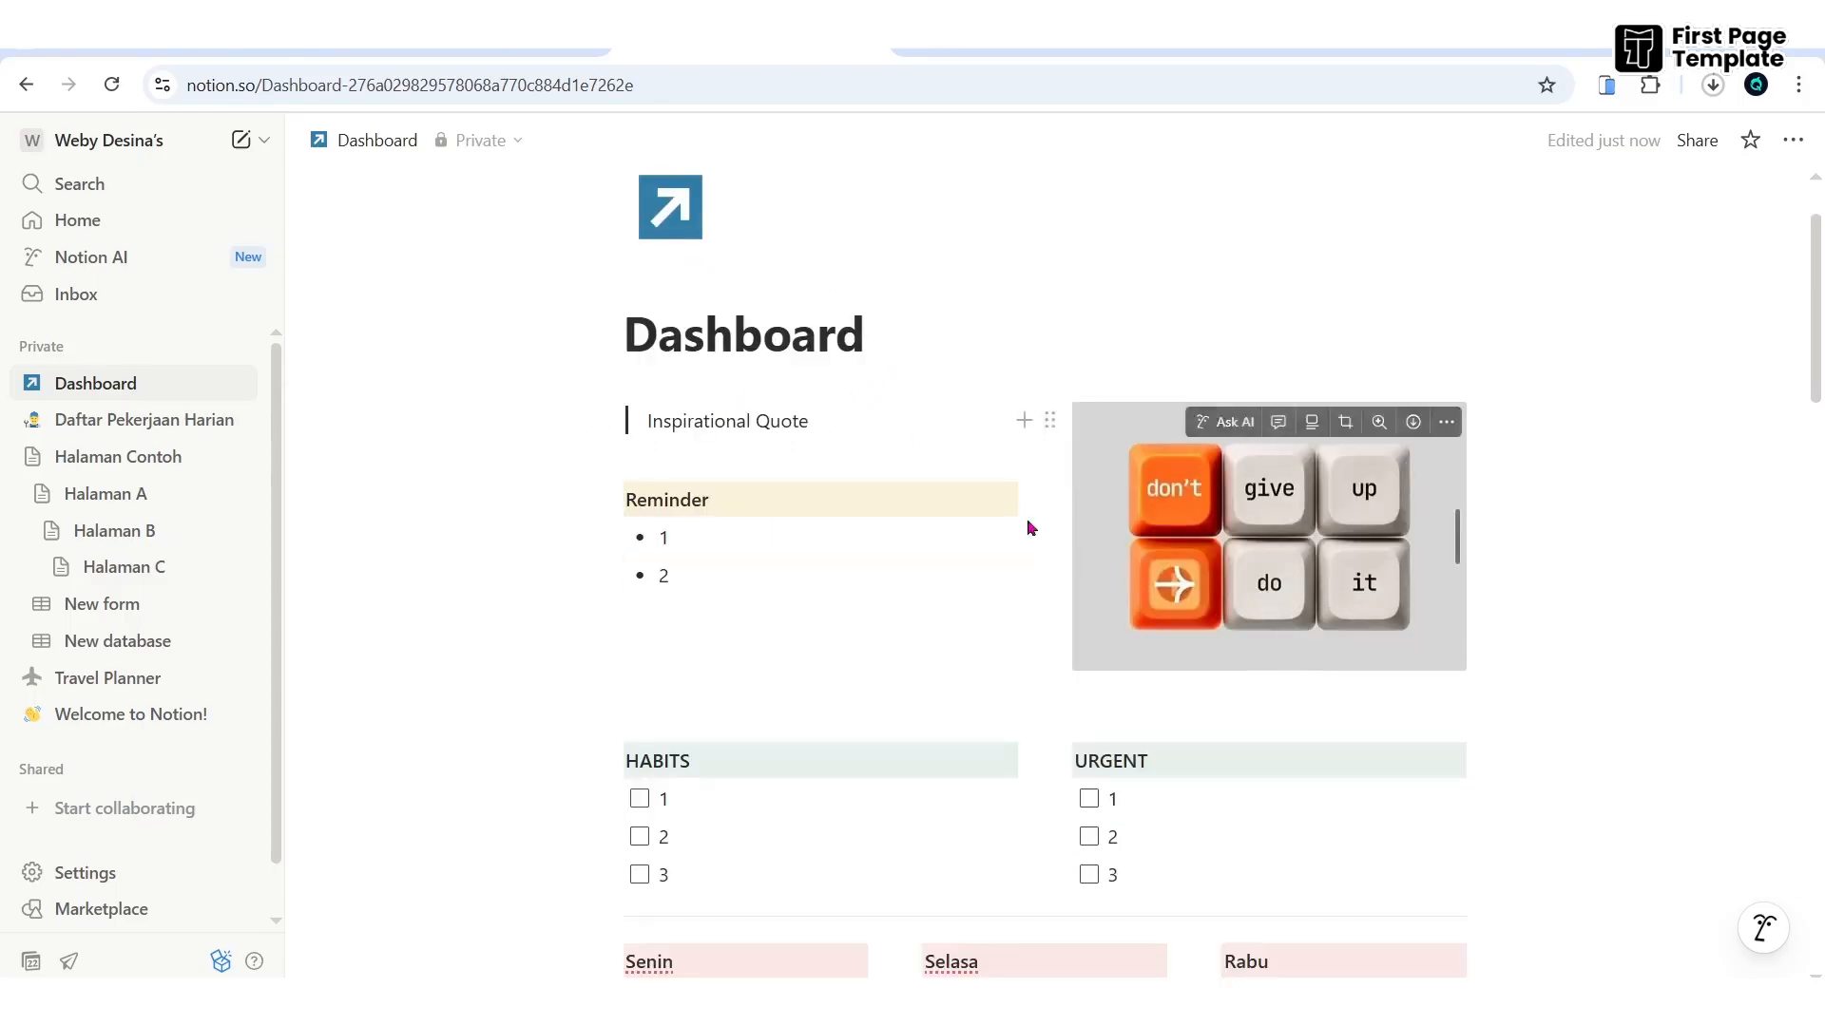
scroll(830, 562, "down", 3)
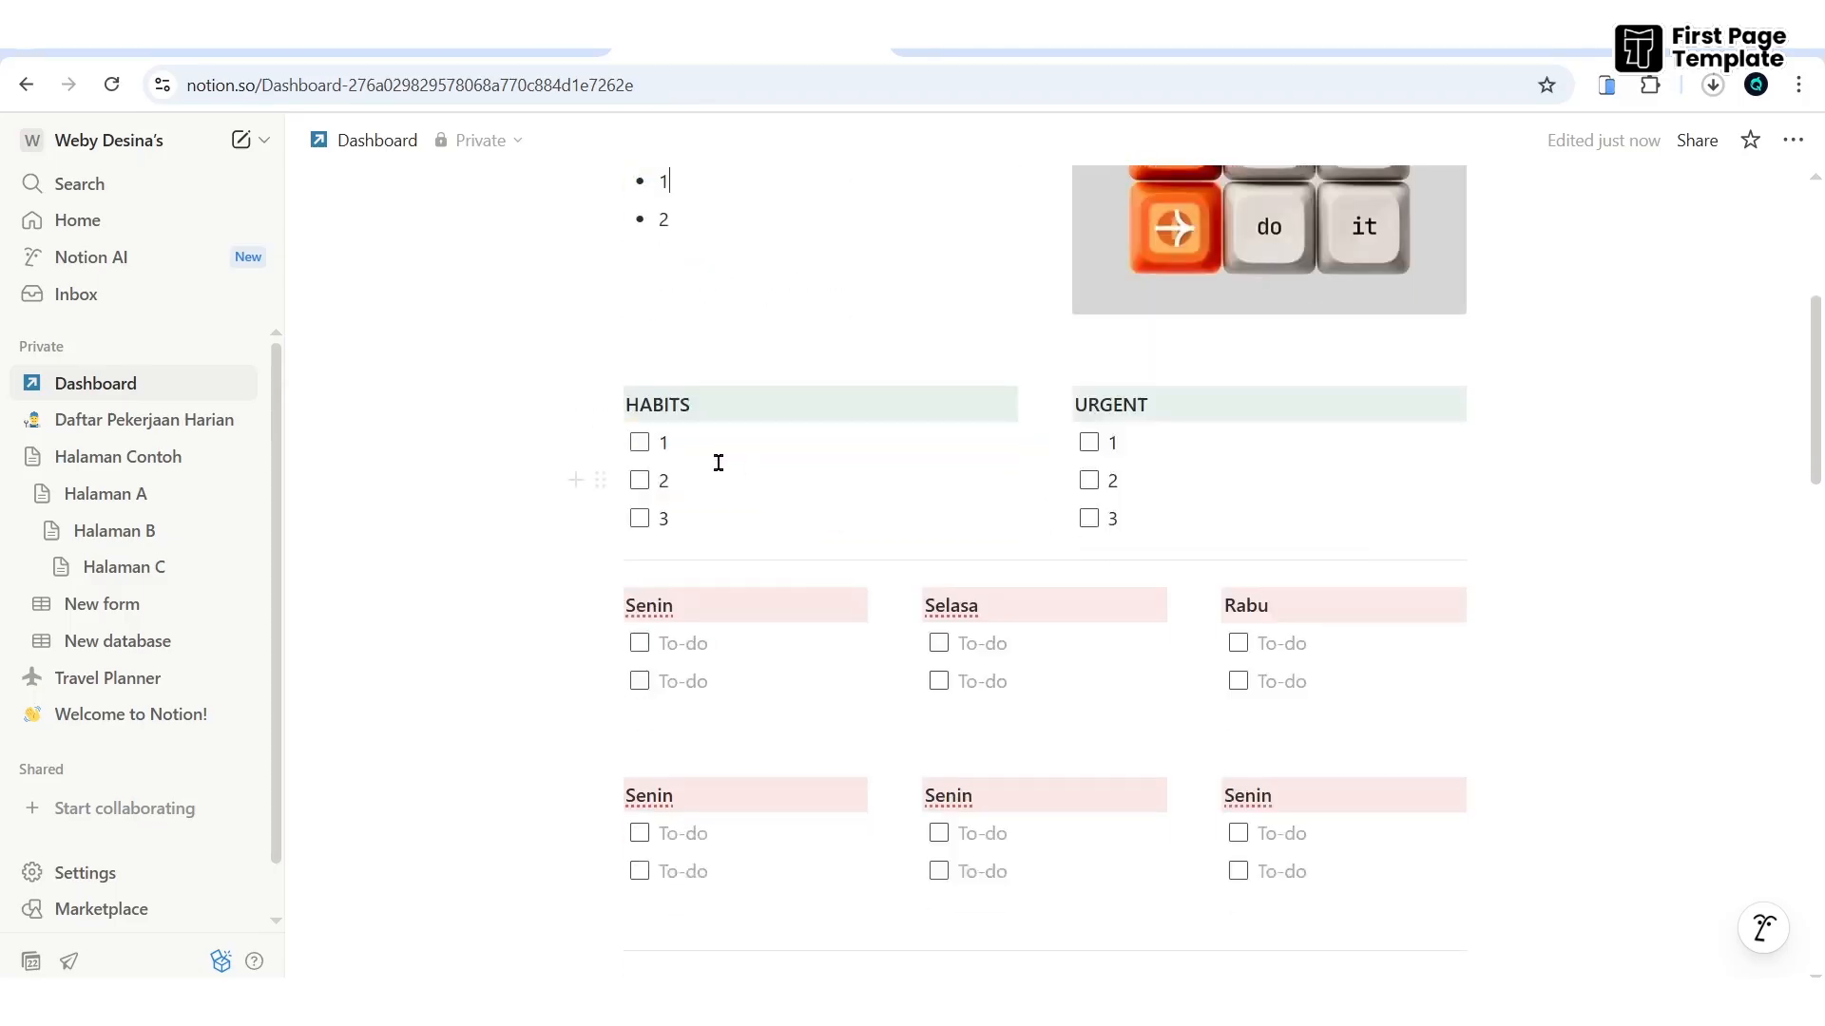
left_click(640, 449)
left_click(639, 482)
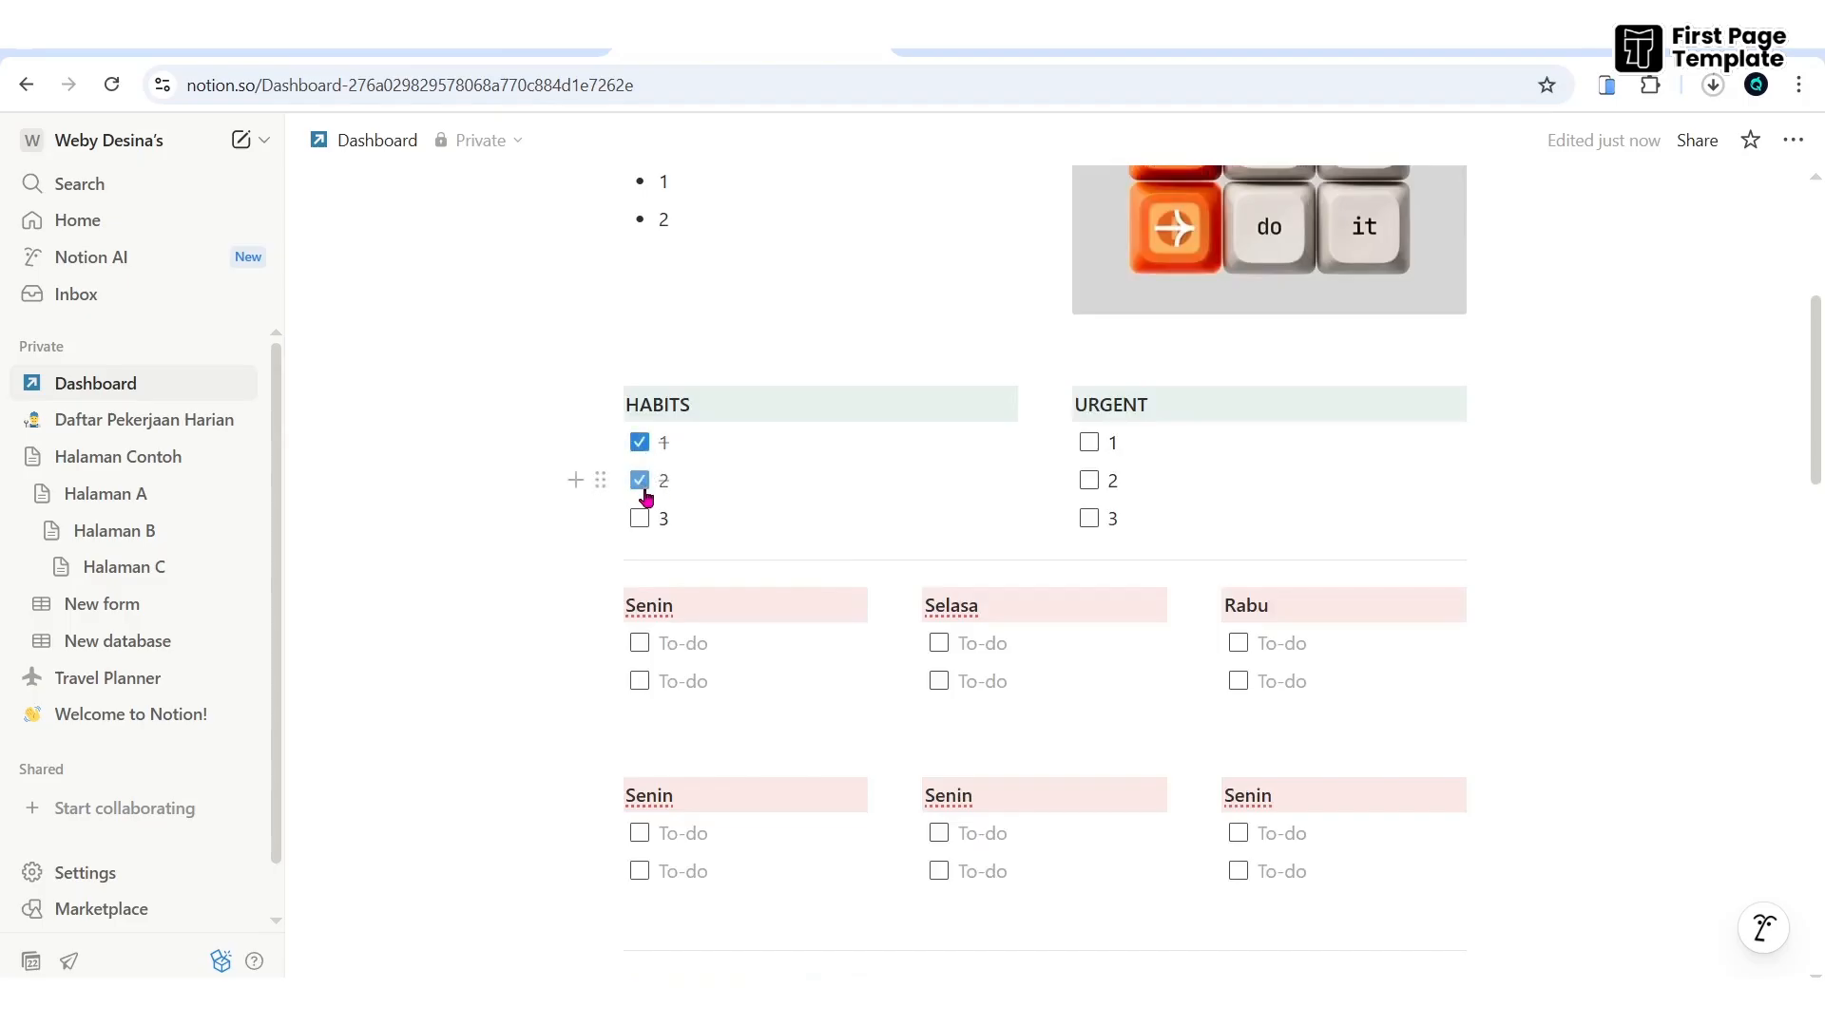
left_click(1089, 442)
left_click(1089, 481)
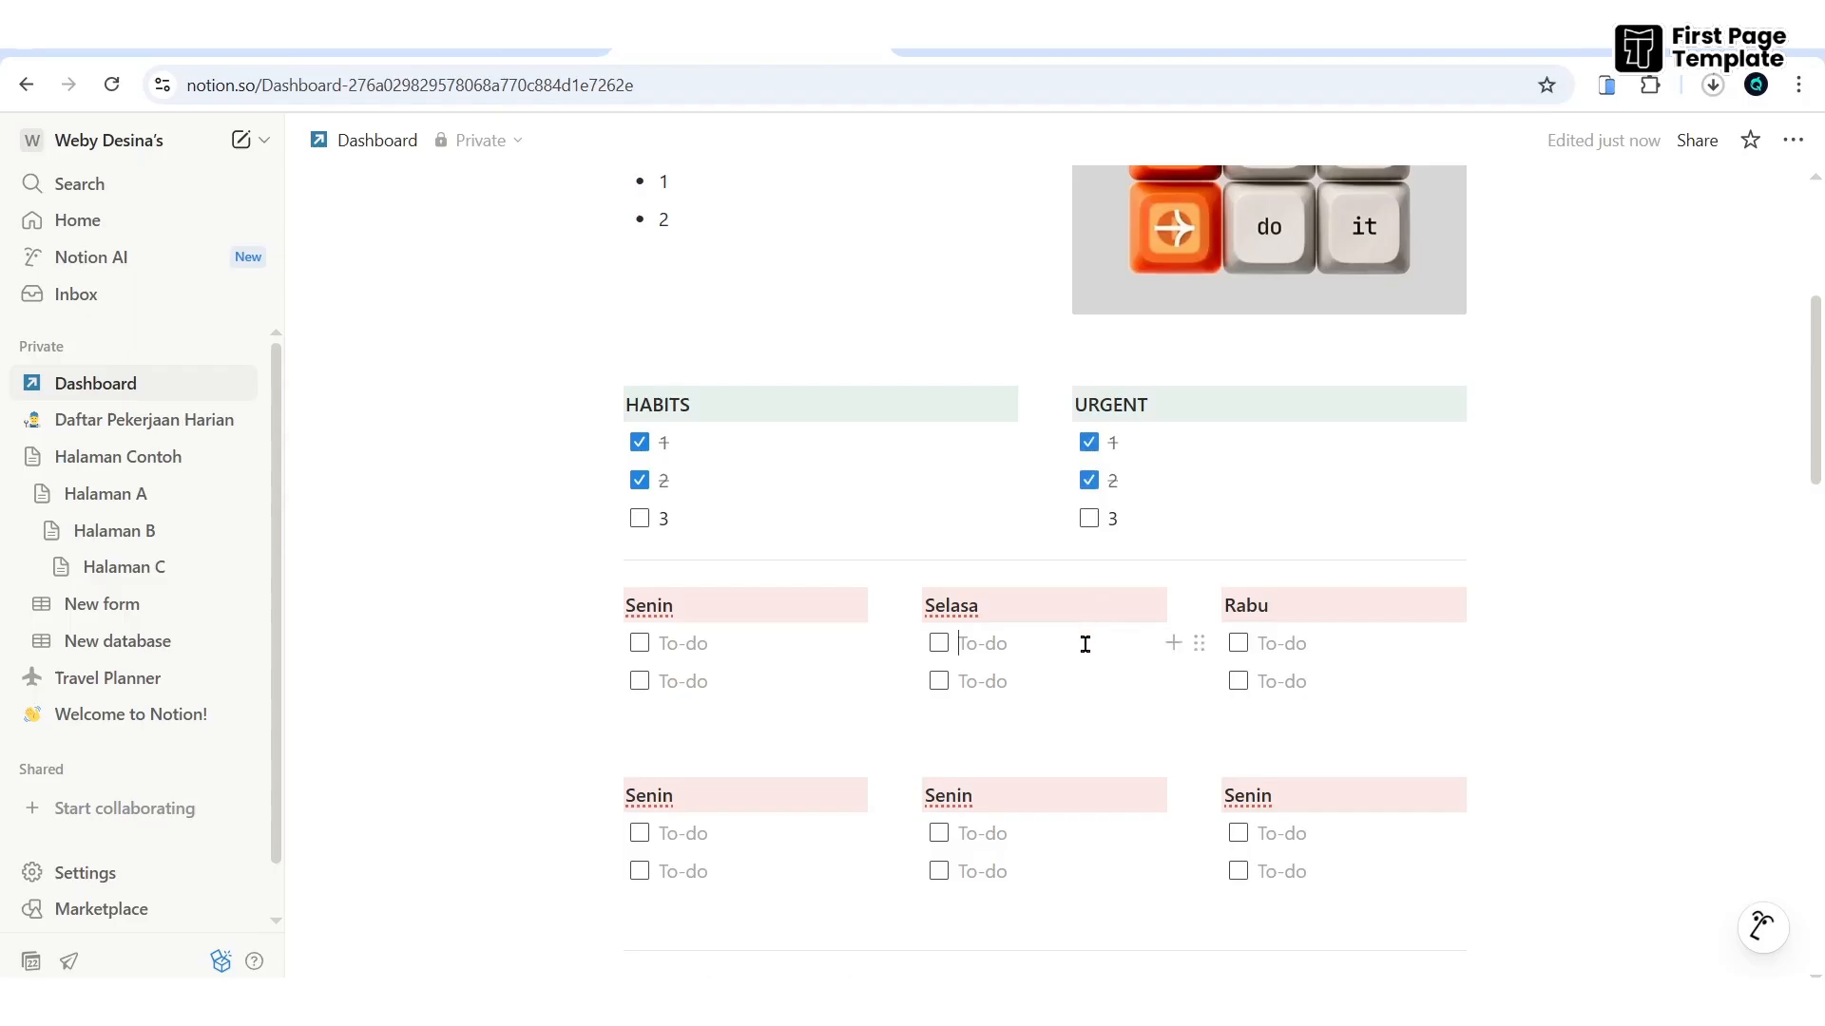
scroll(1106, 655, "down", 6)
scroll(1102, 646, "down", 3)
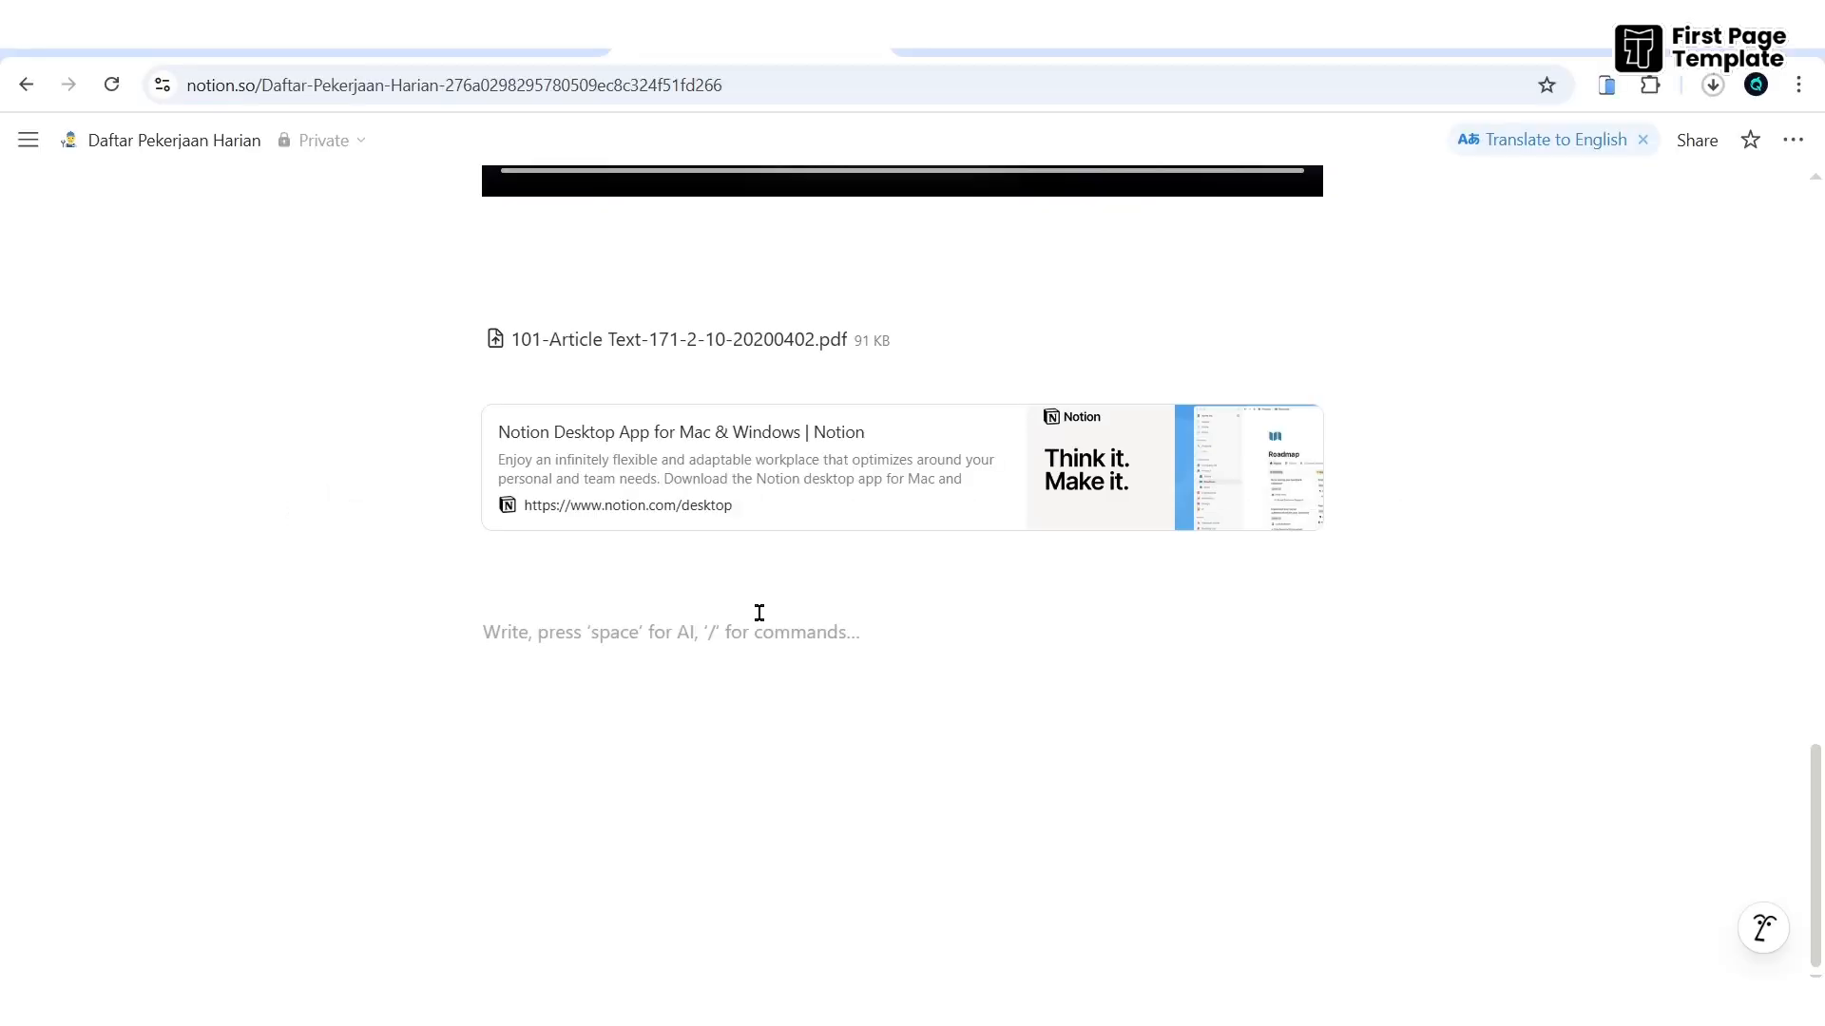
- Insert an inline database named 'Data Pelajaran Sekolah' and add an empty block beneath it
type("/")
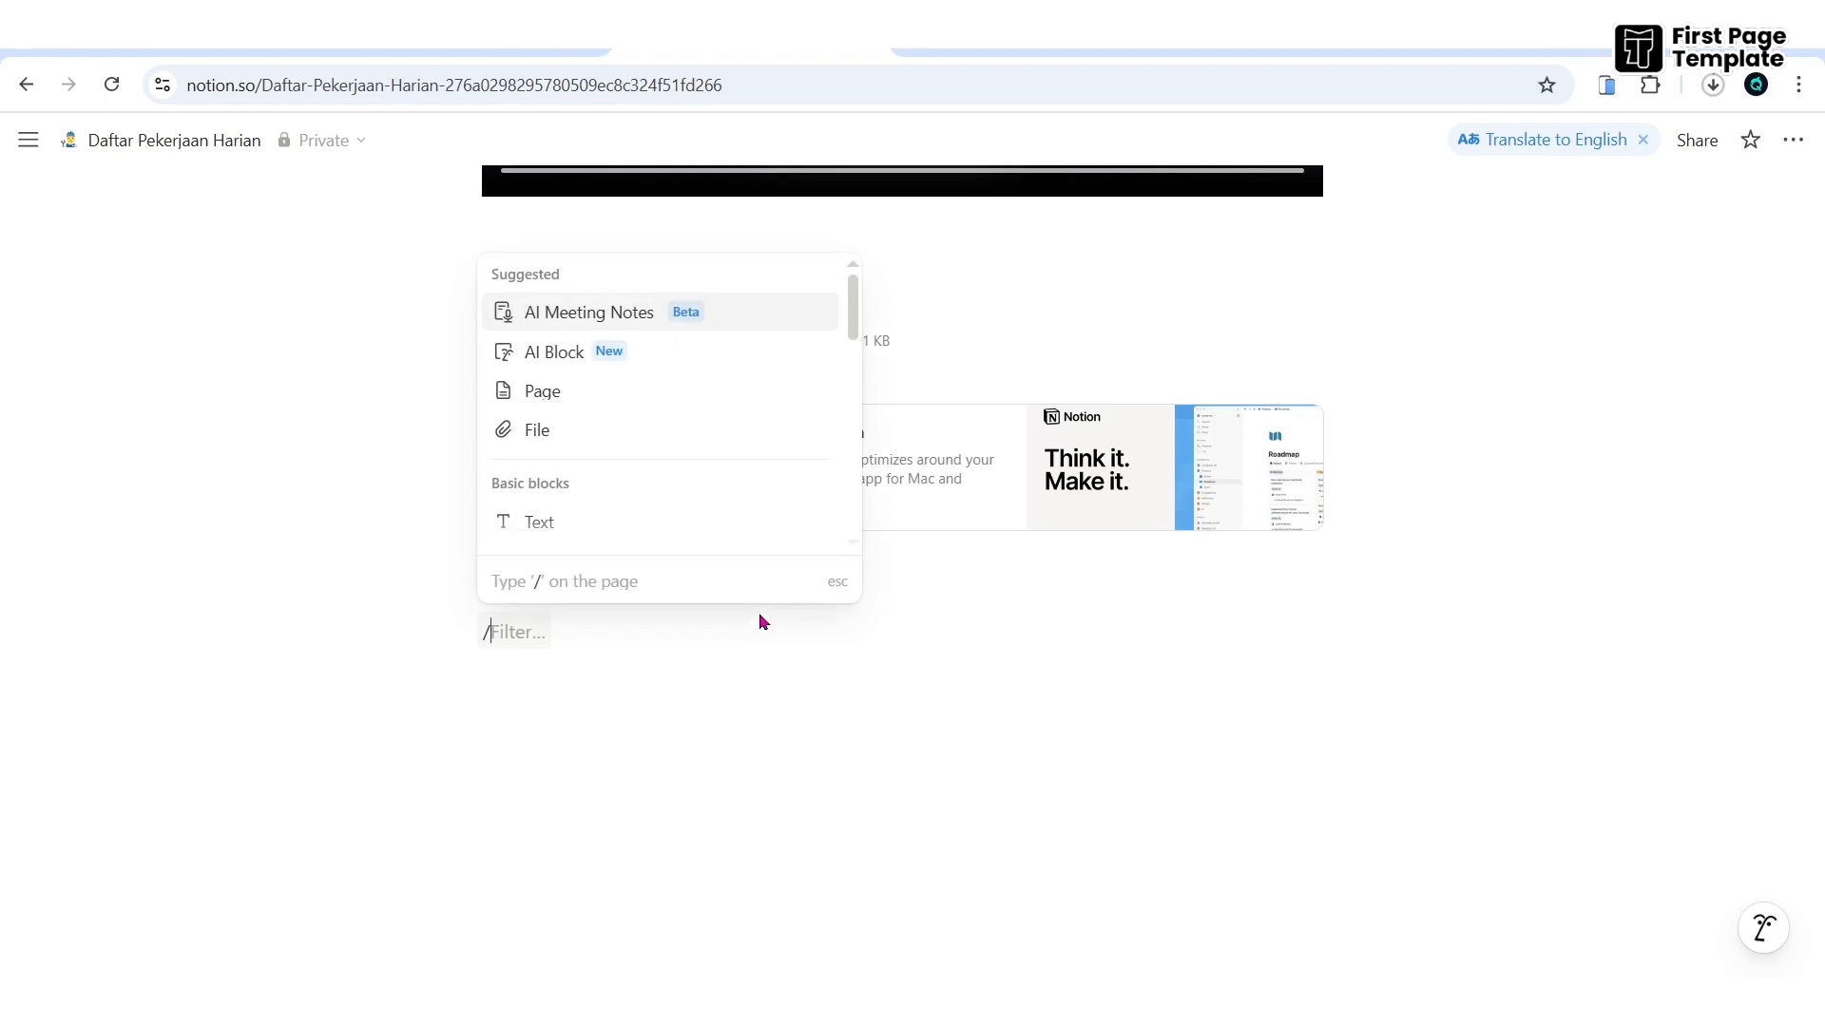
type("data")
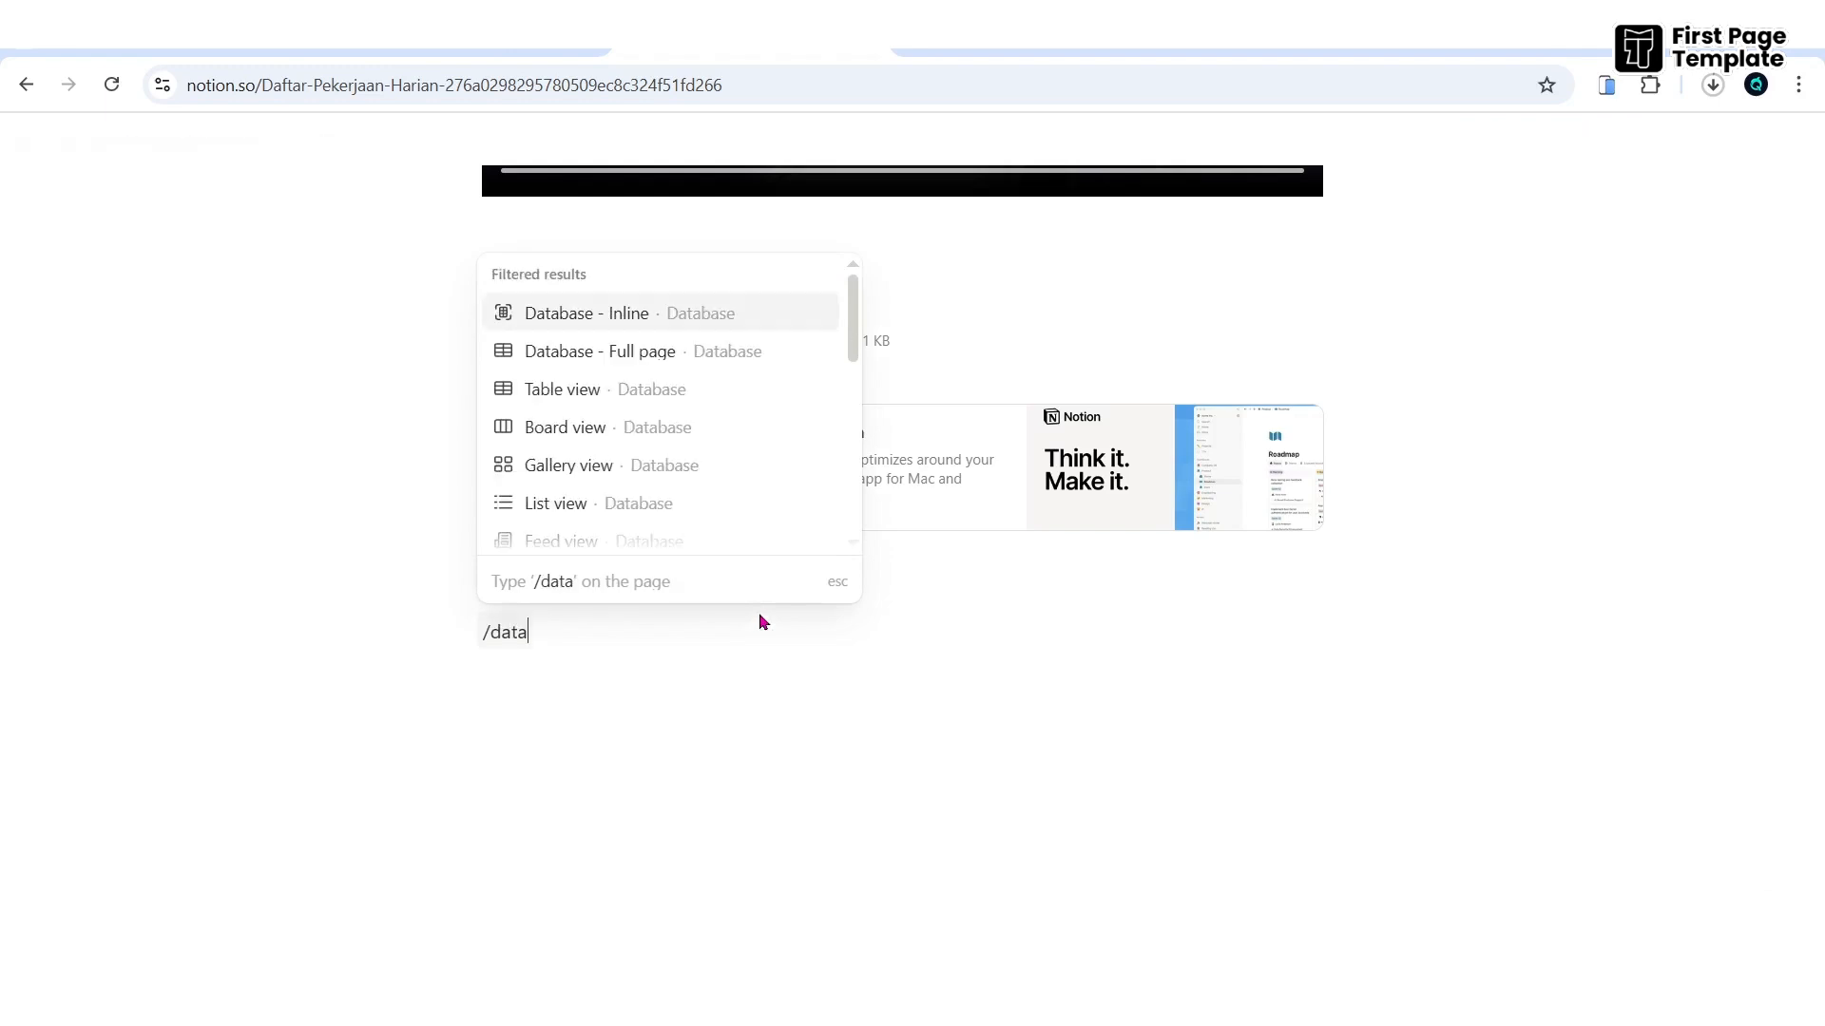
type("base")
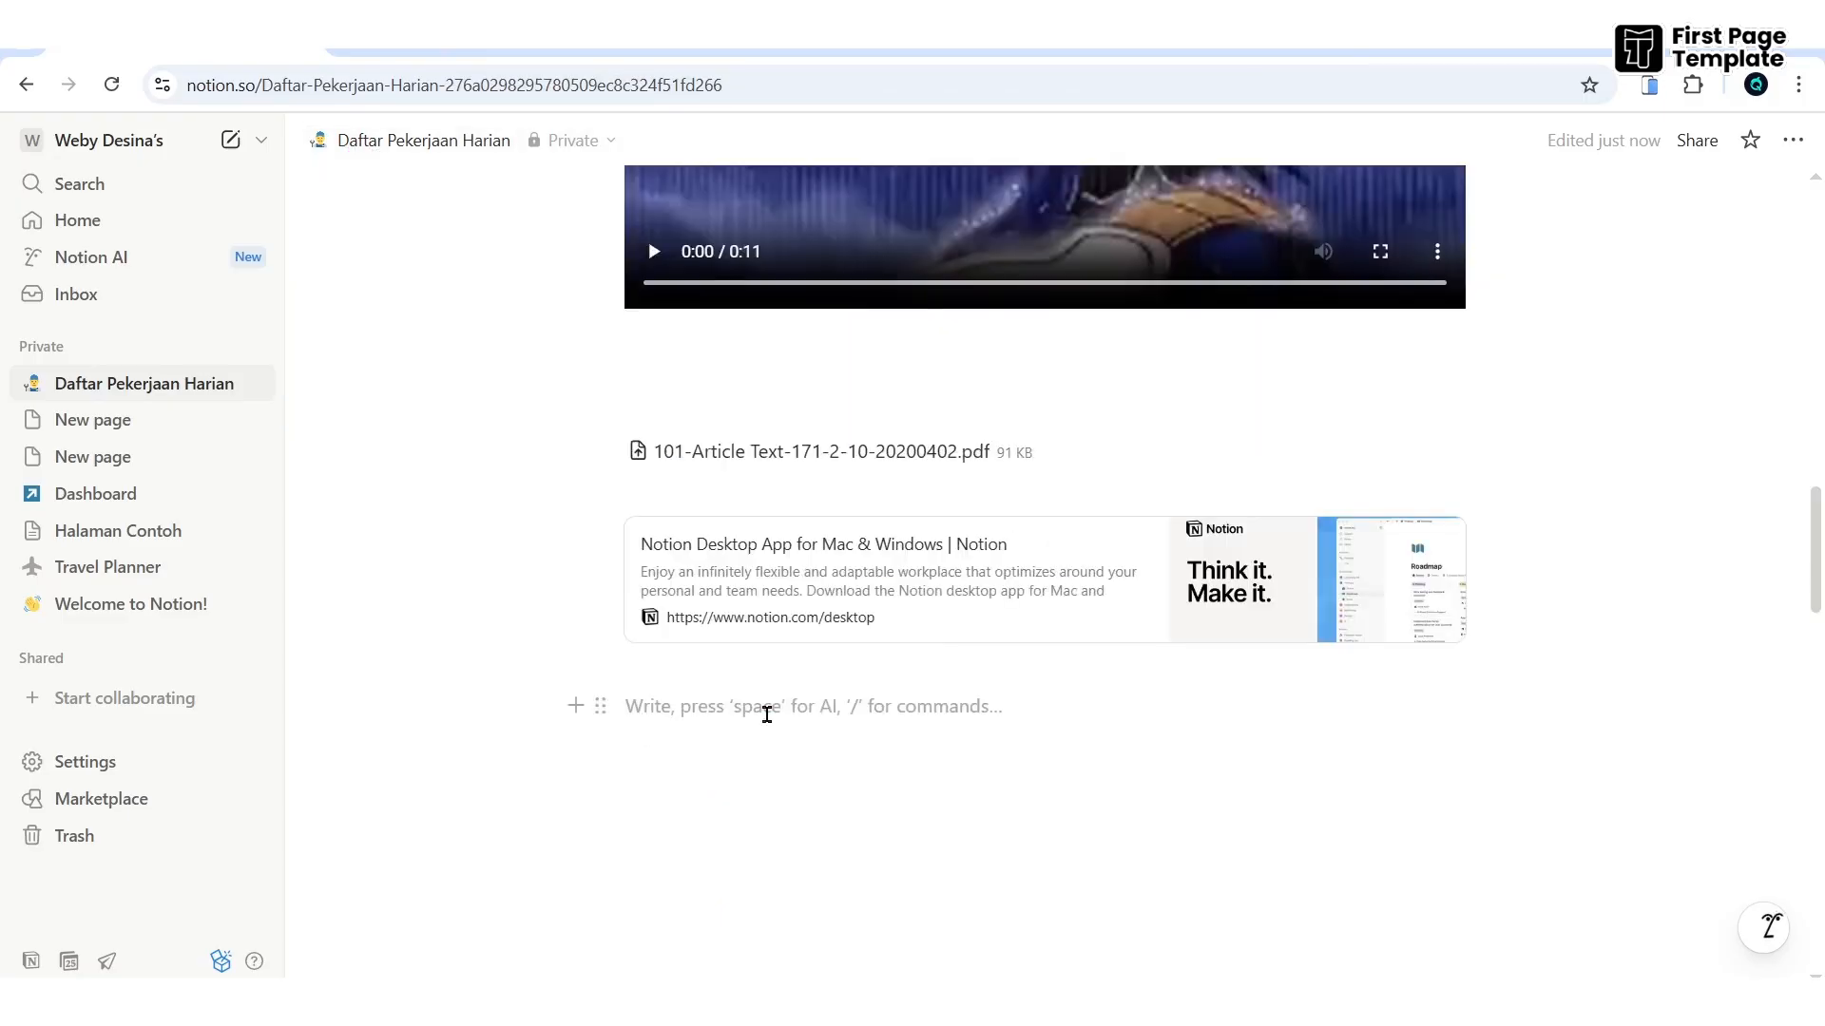
type("/")
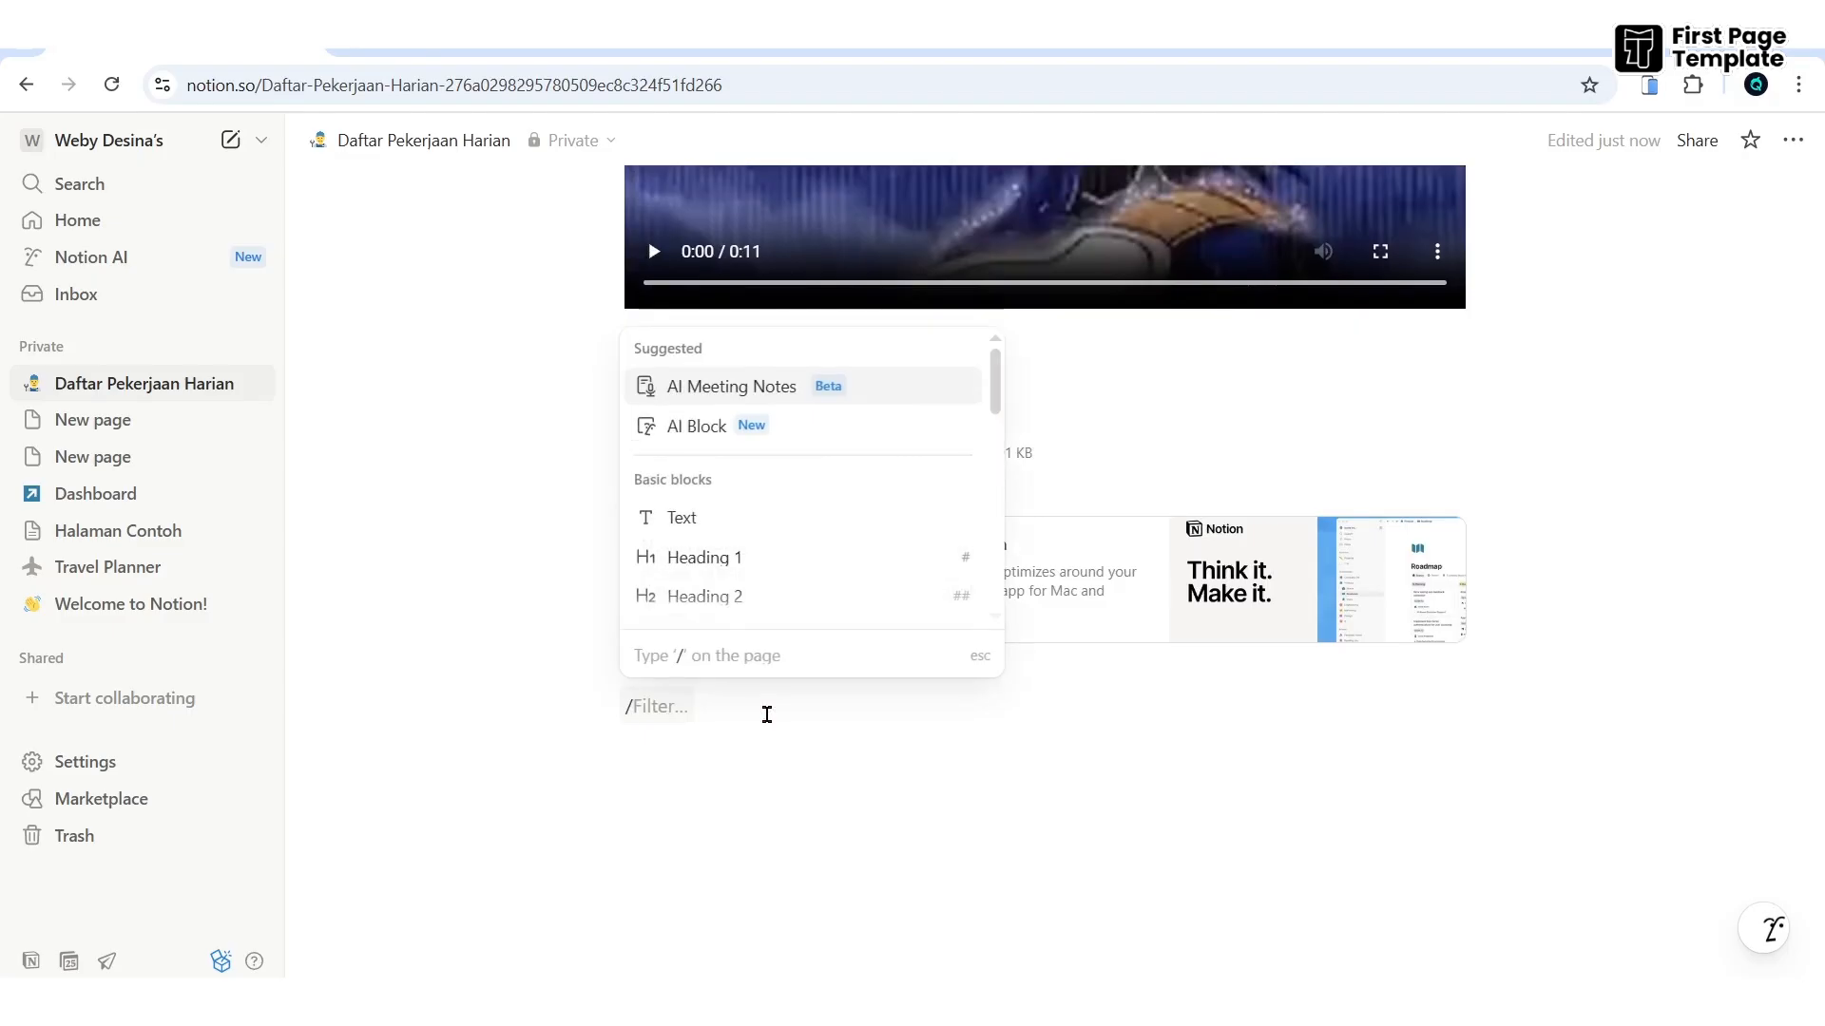
type("data")
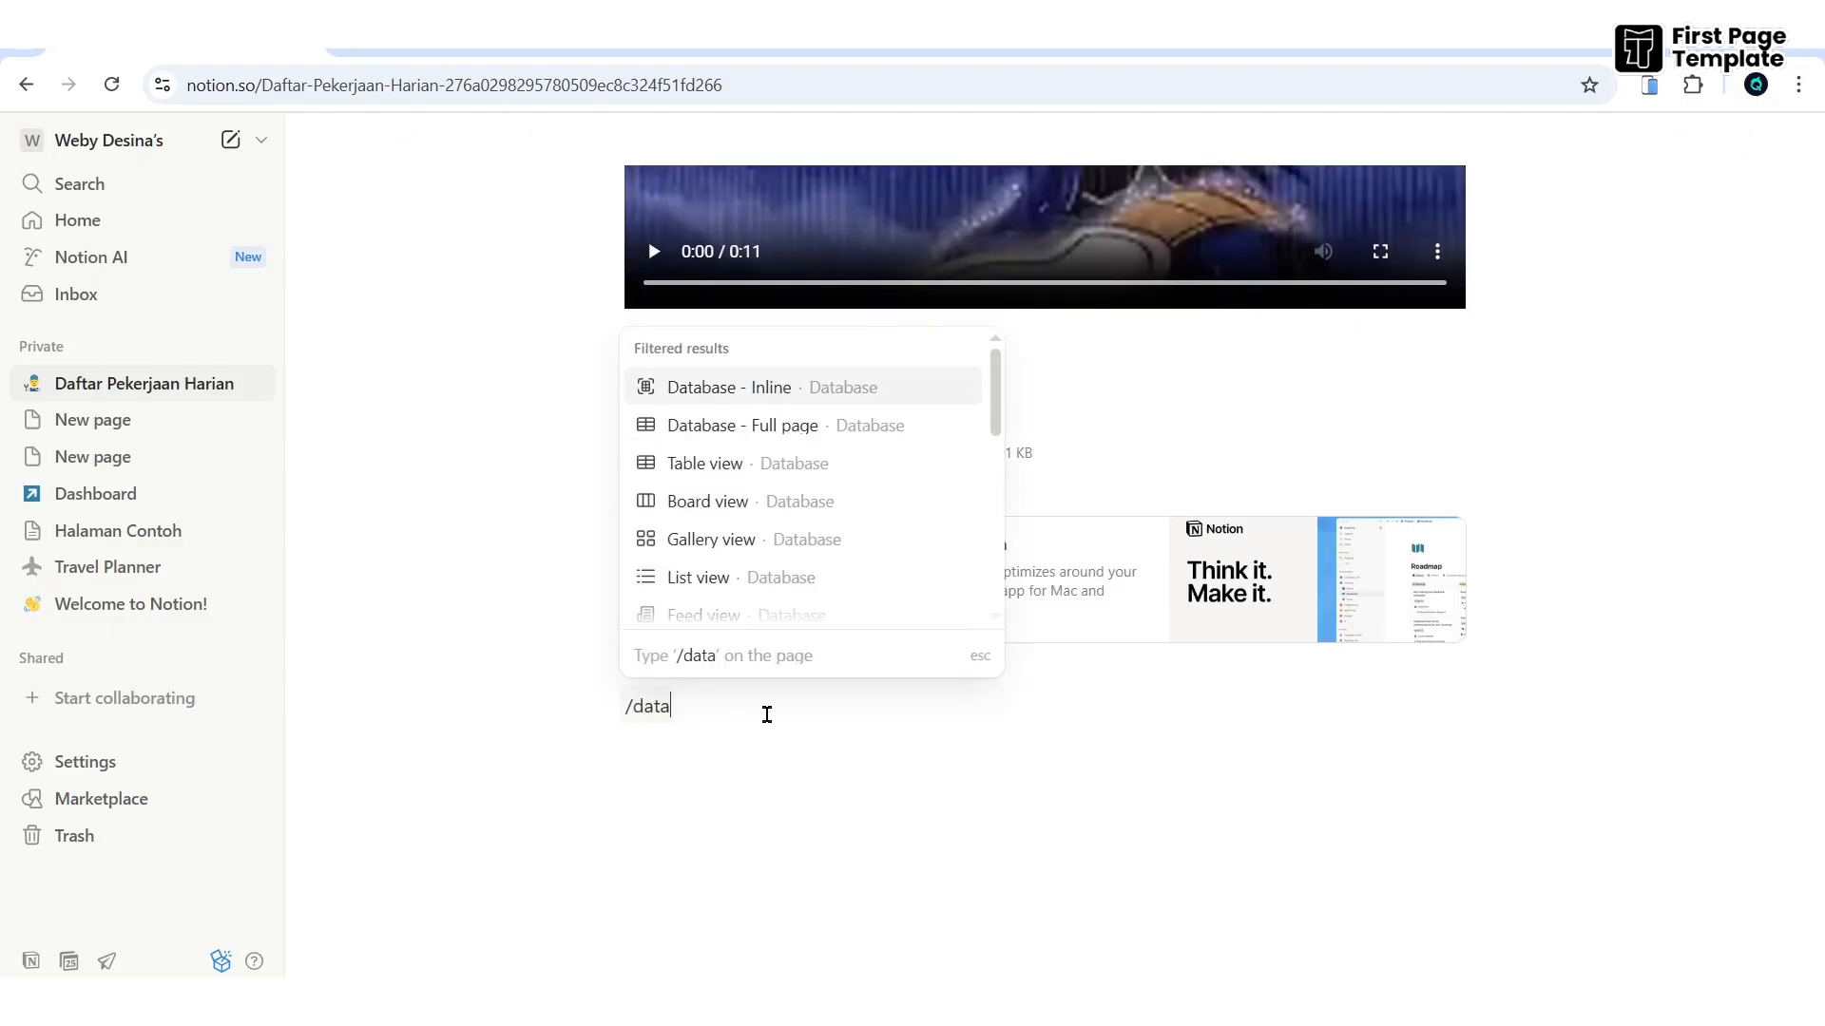
key("Return")
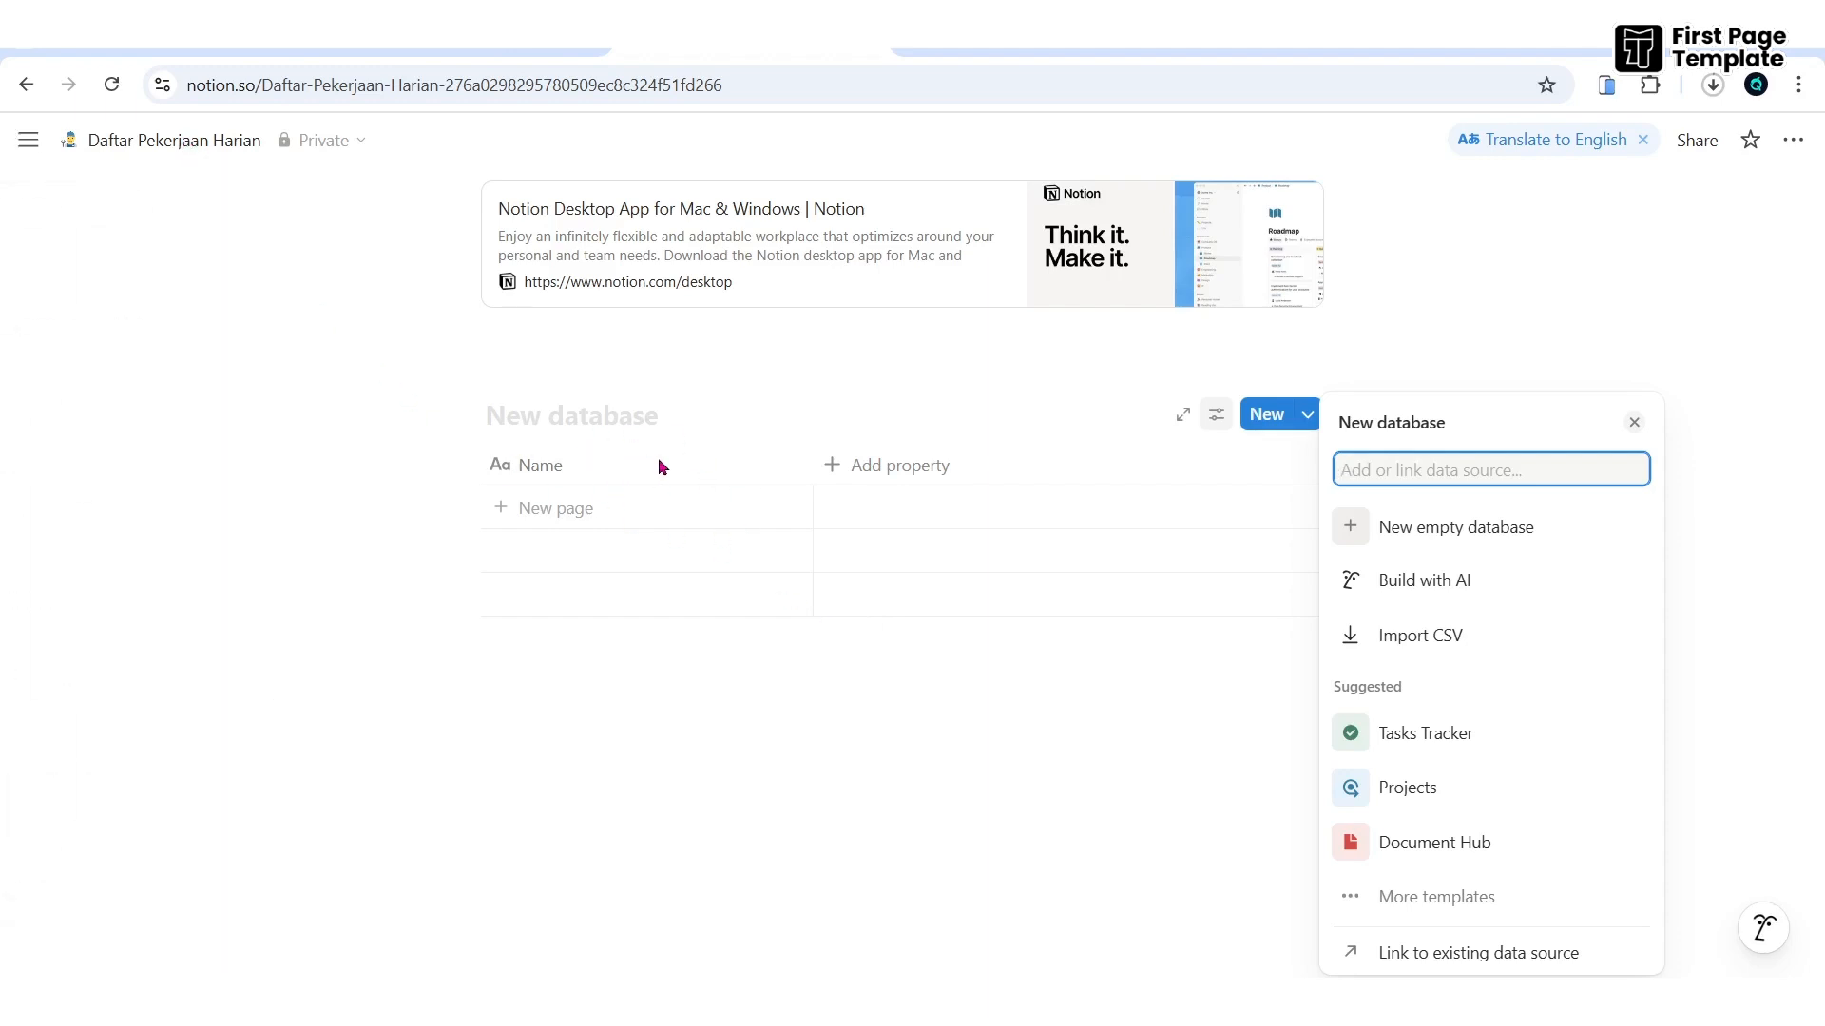
key("Escape")
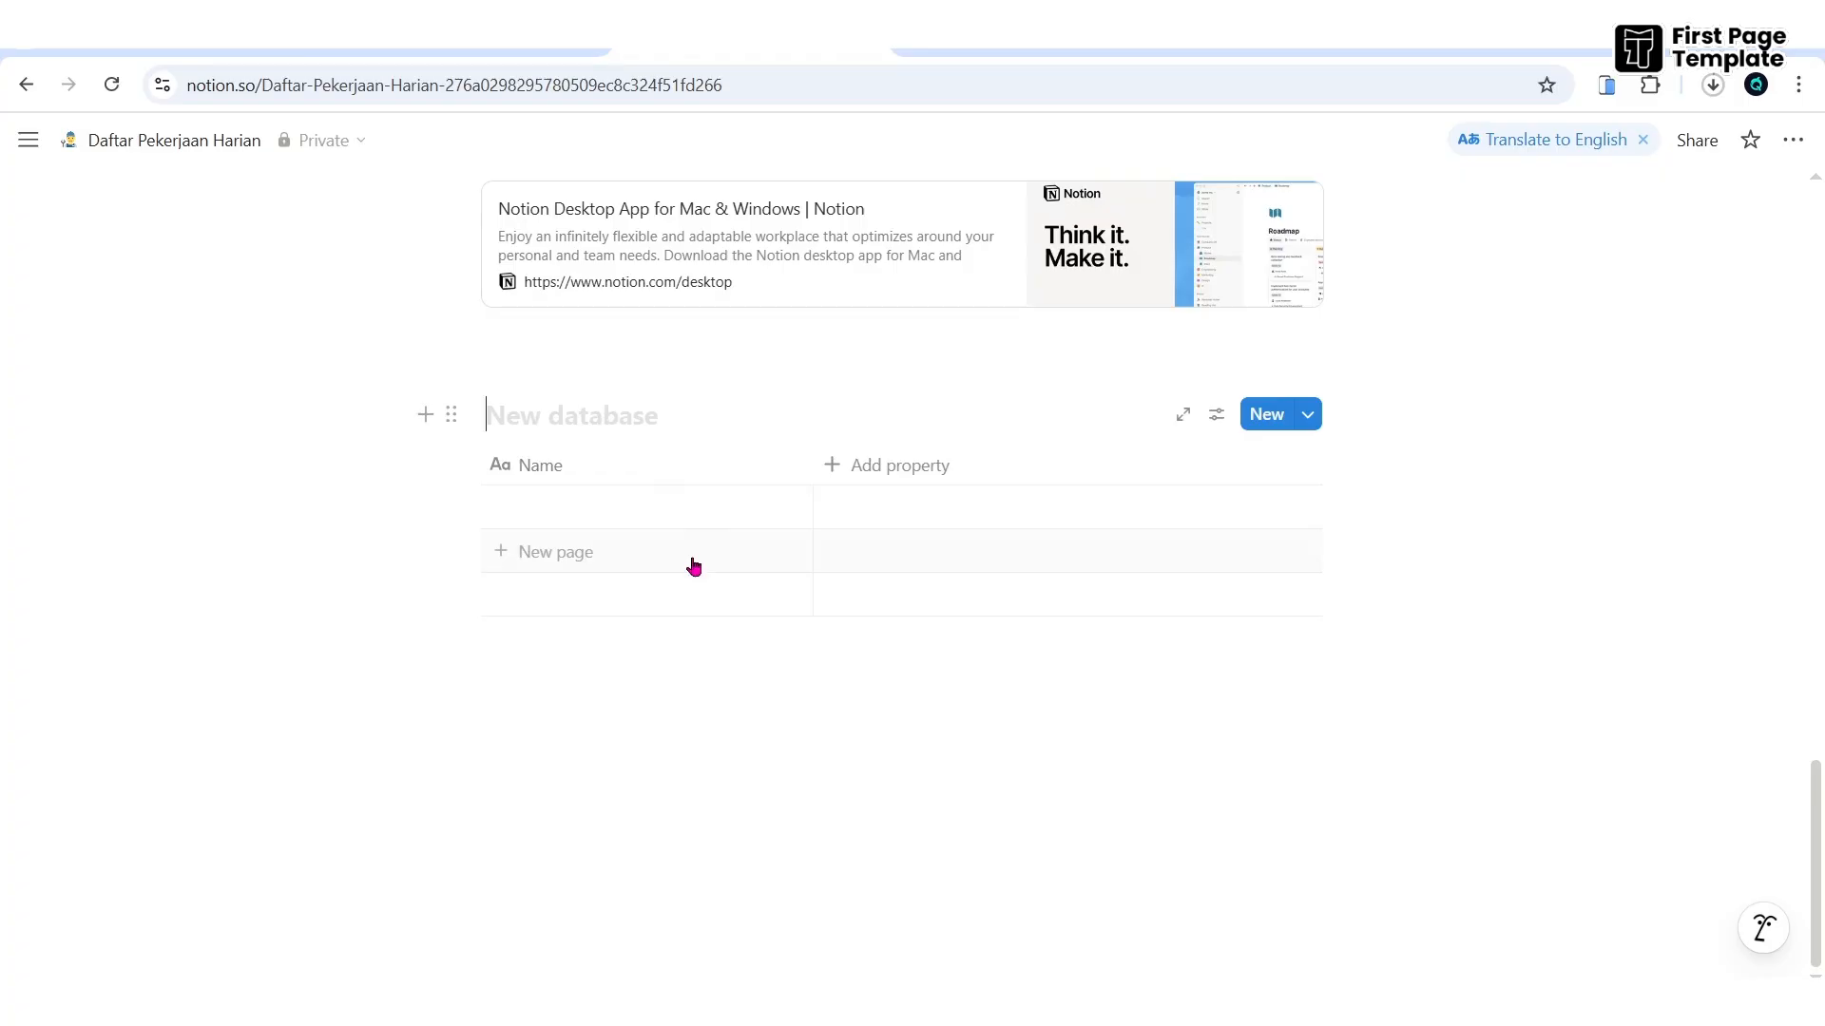
type("Data Pelaj")
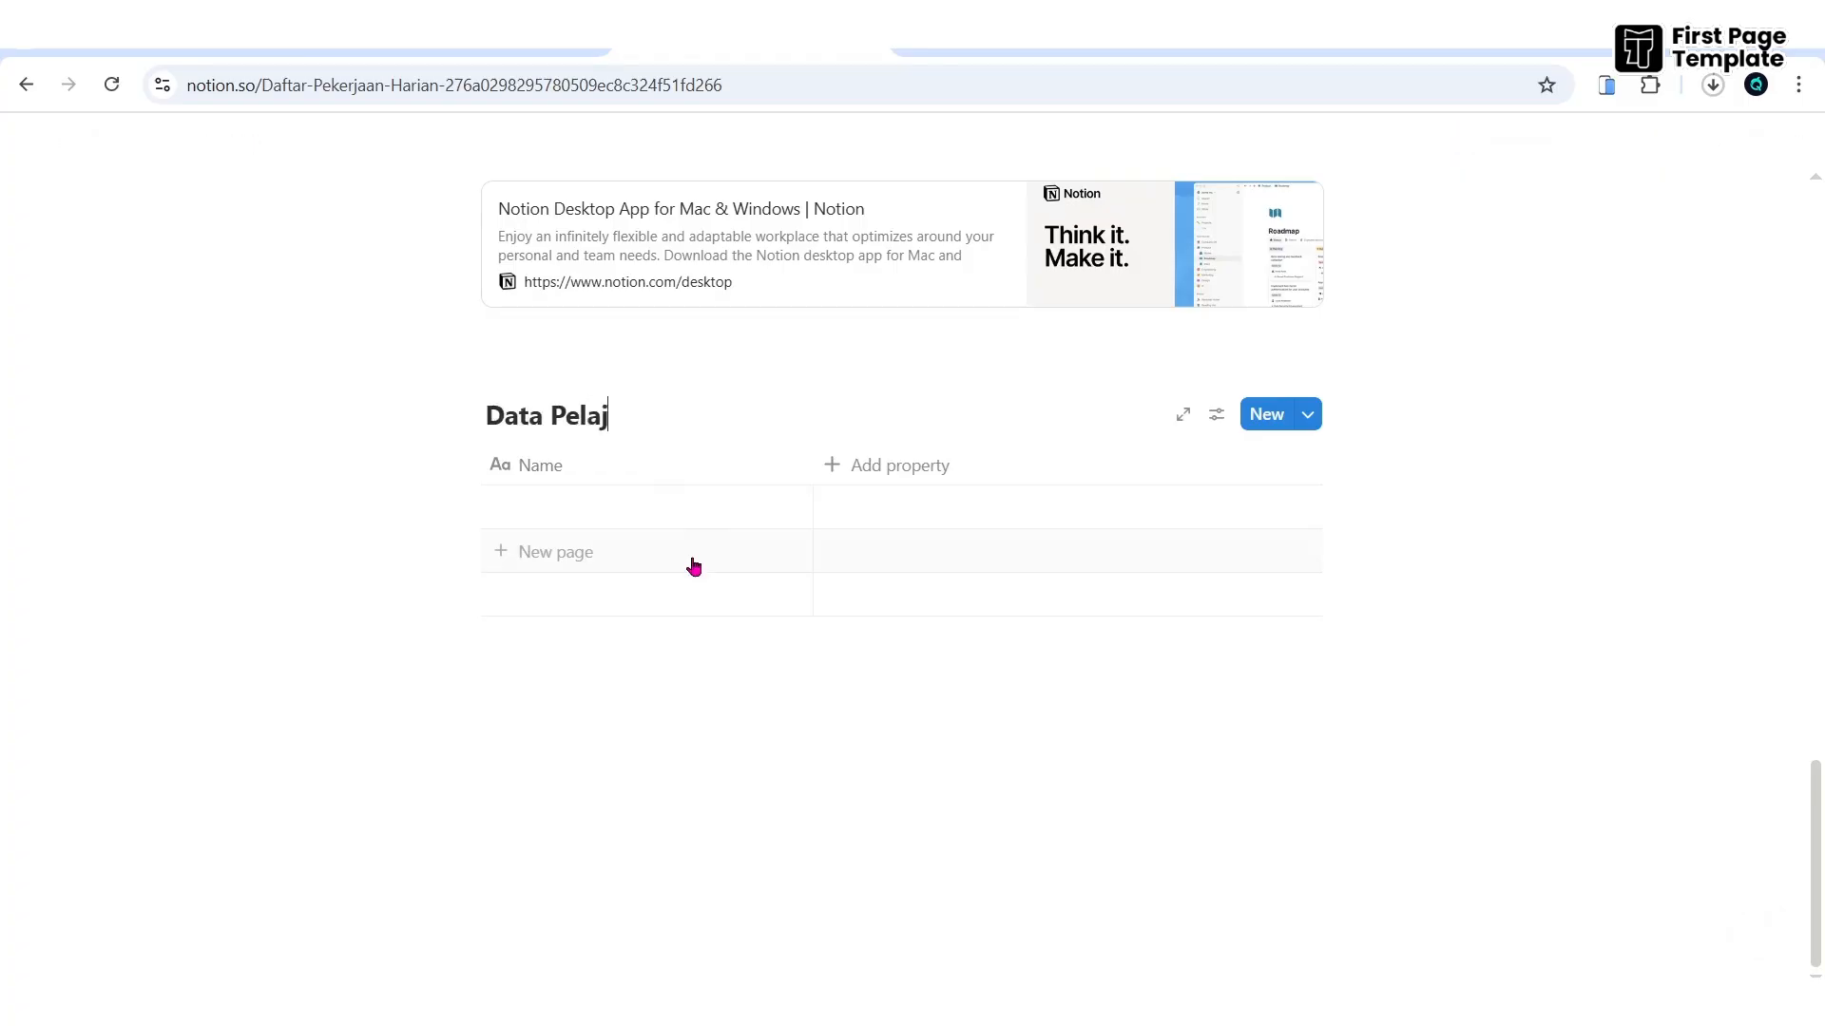
type("aran Sekolah")
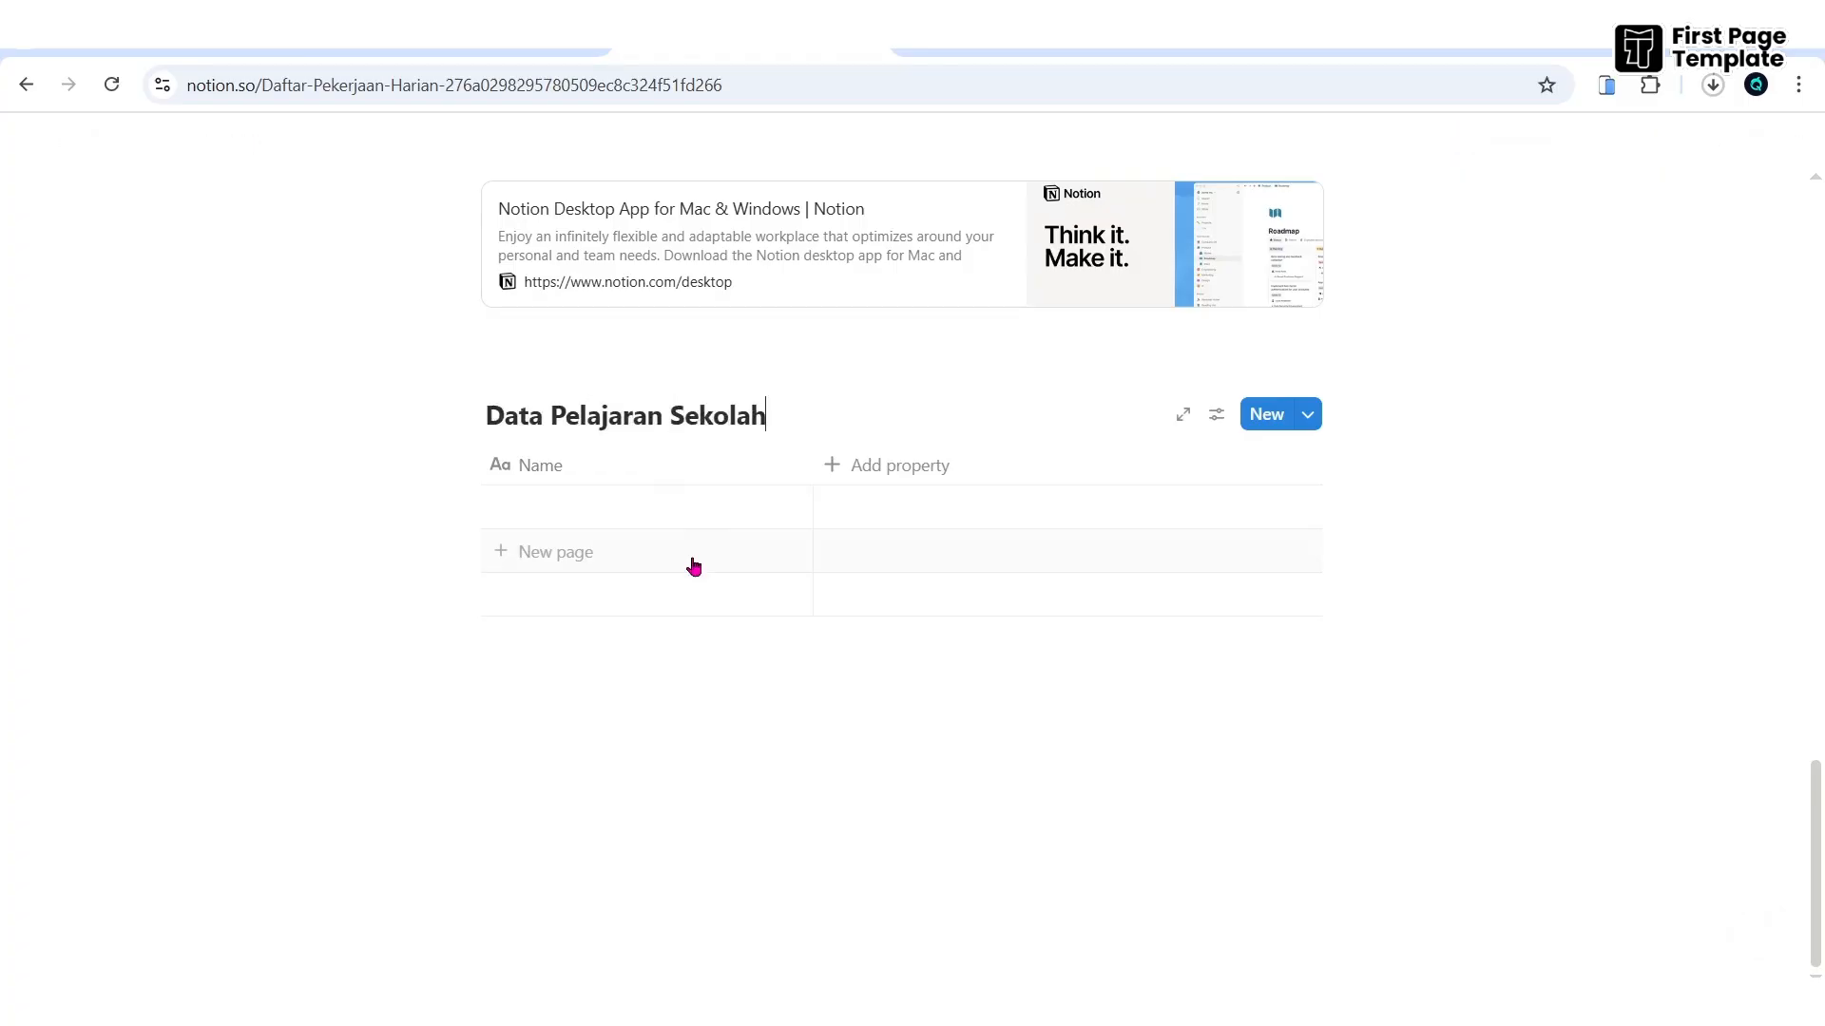
left_click(777, 700)
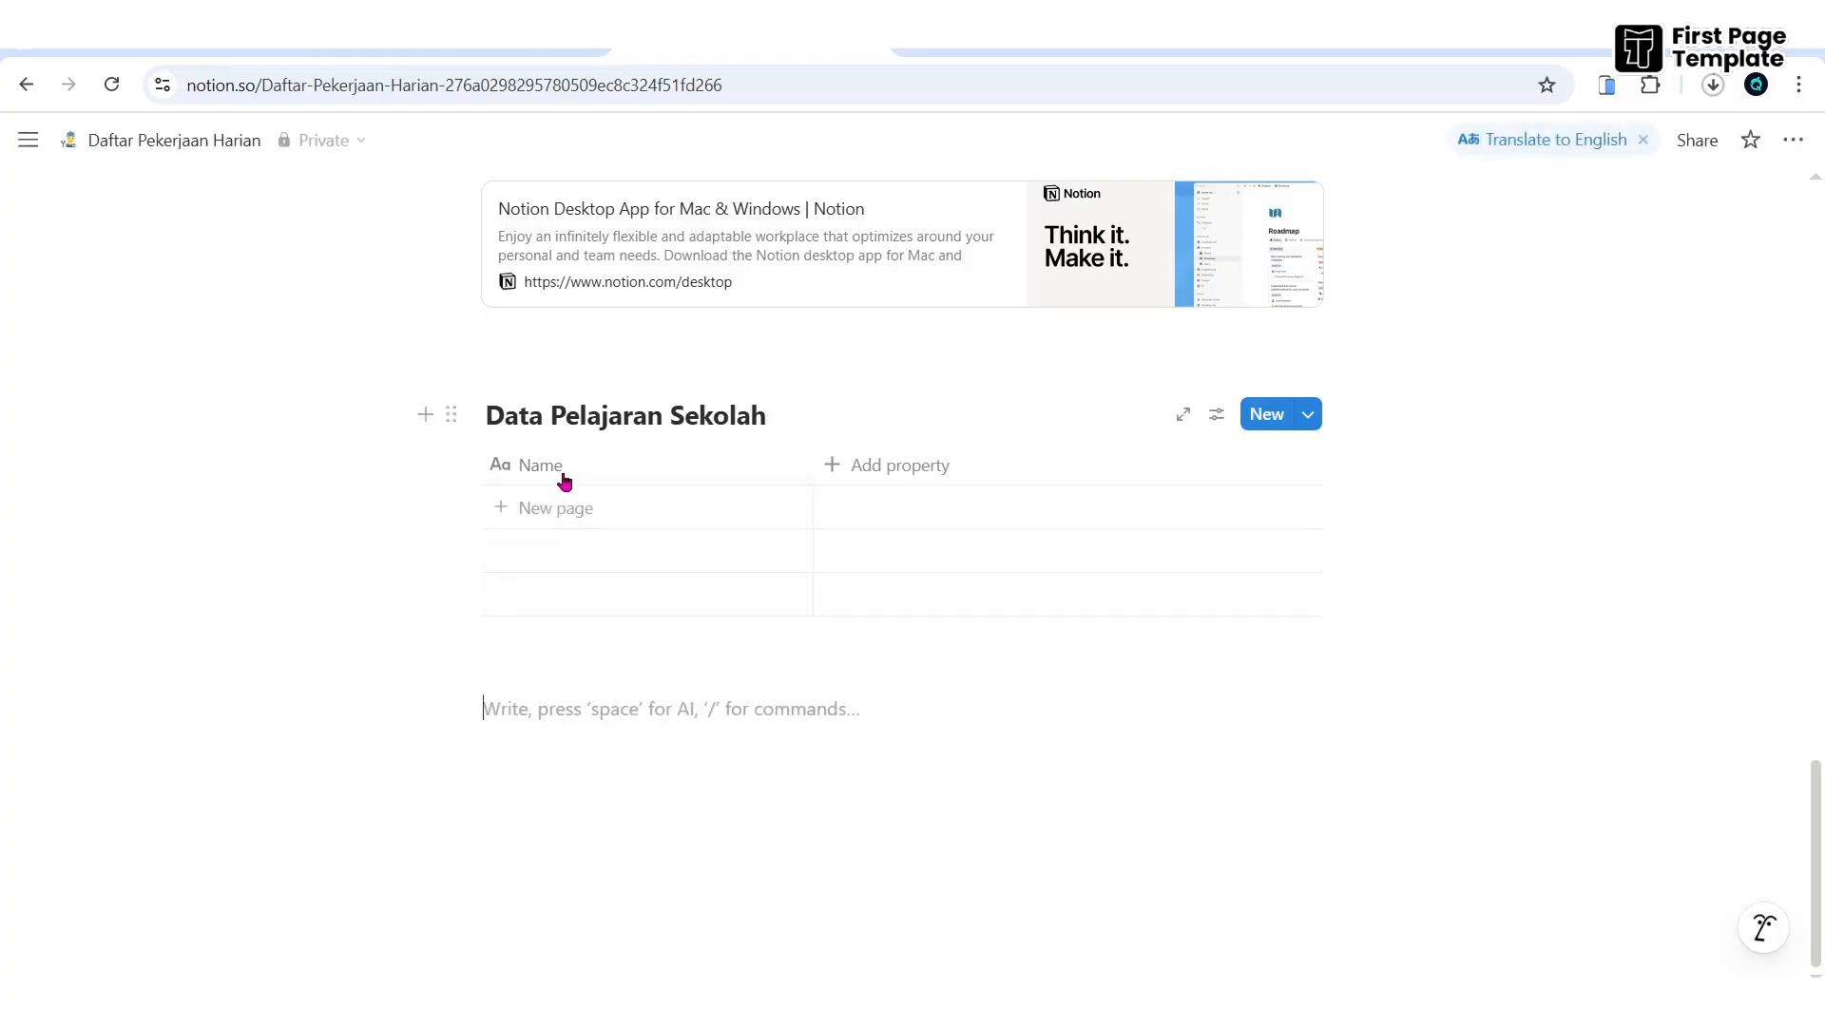
- Add a full-page database titled 'Pekerjaan Kantor', then go back to Daftar Pekerjaan Harian
type("/")
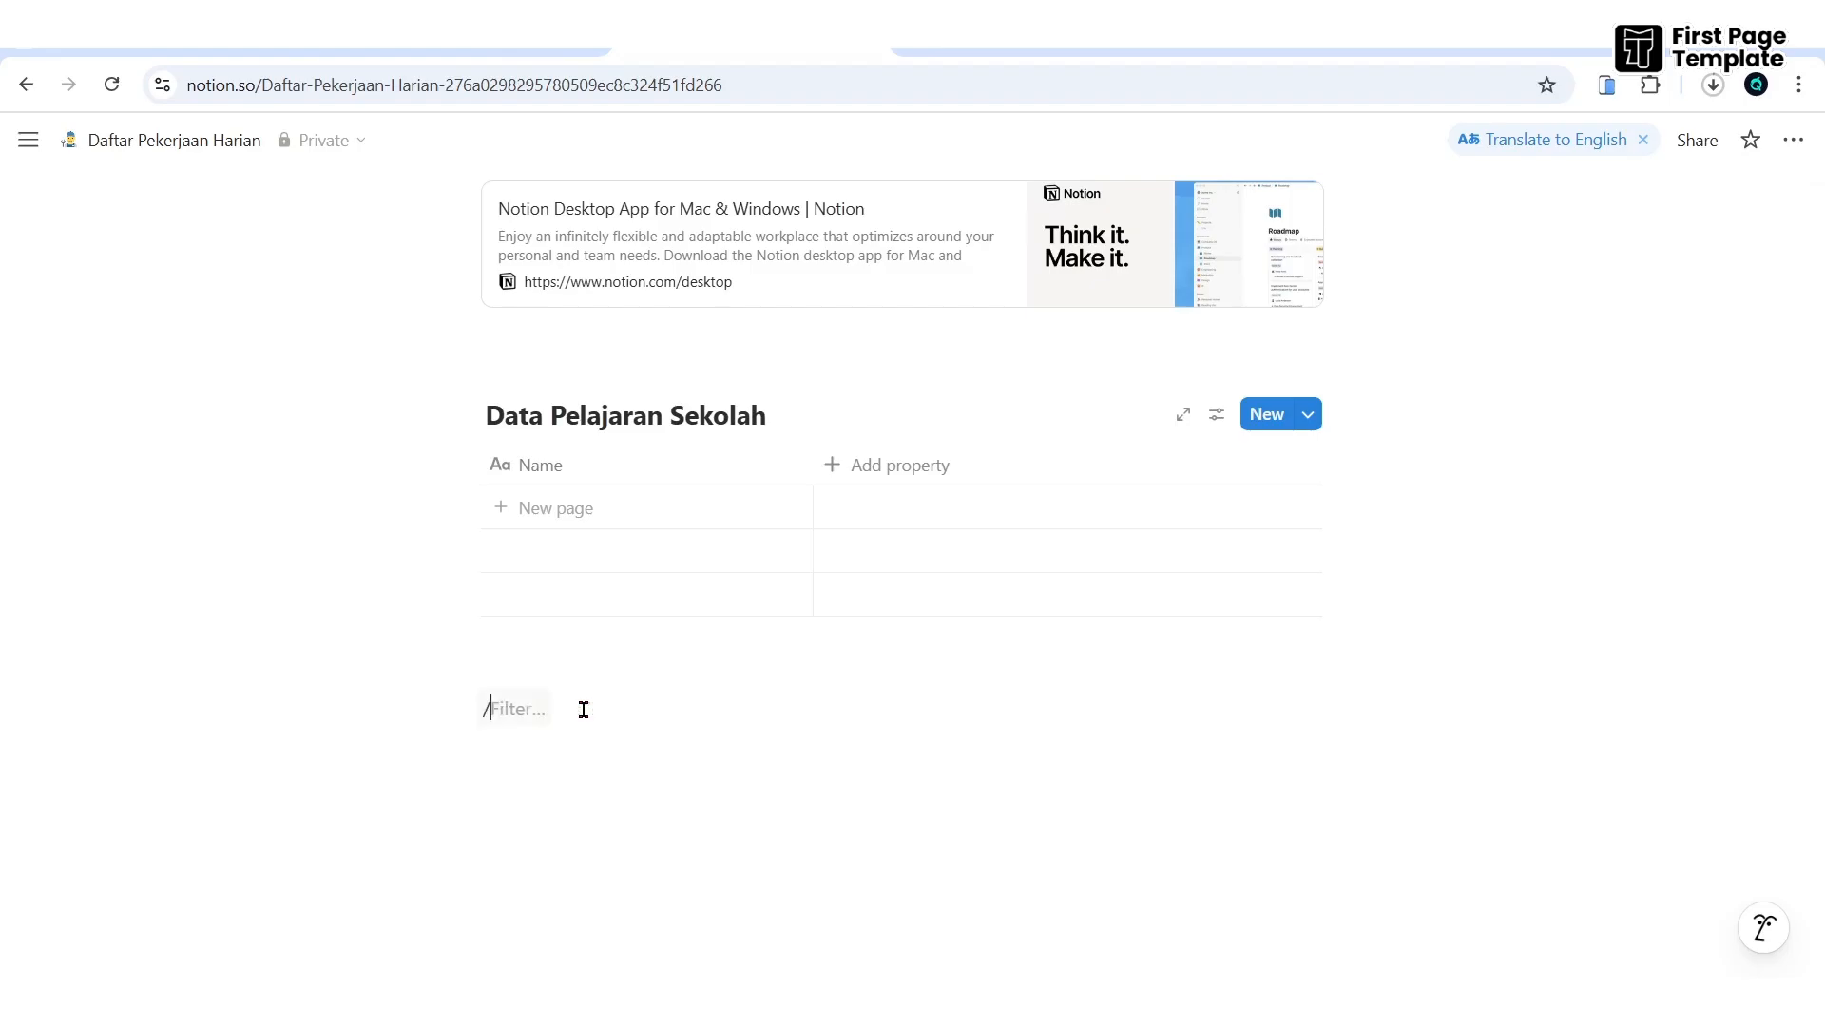
type("data")
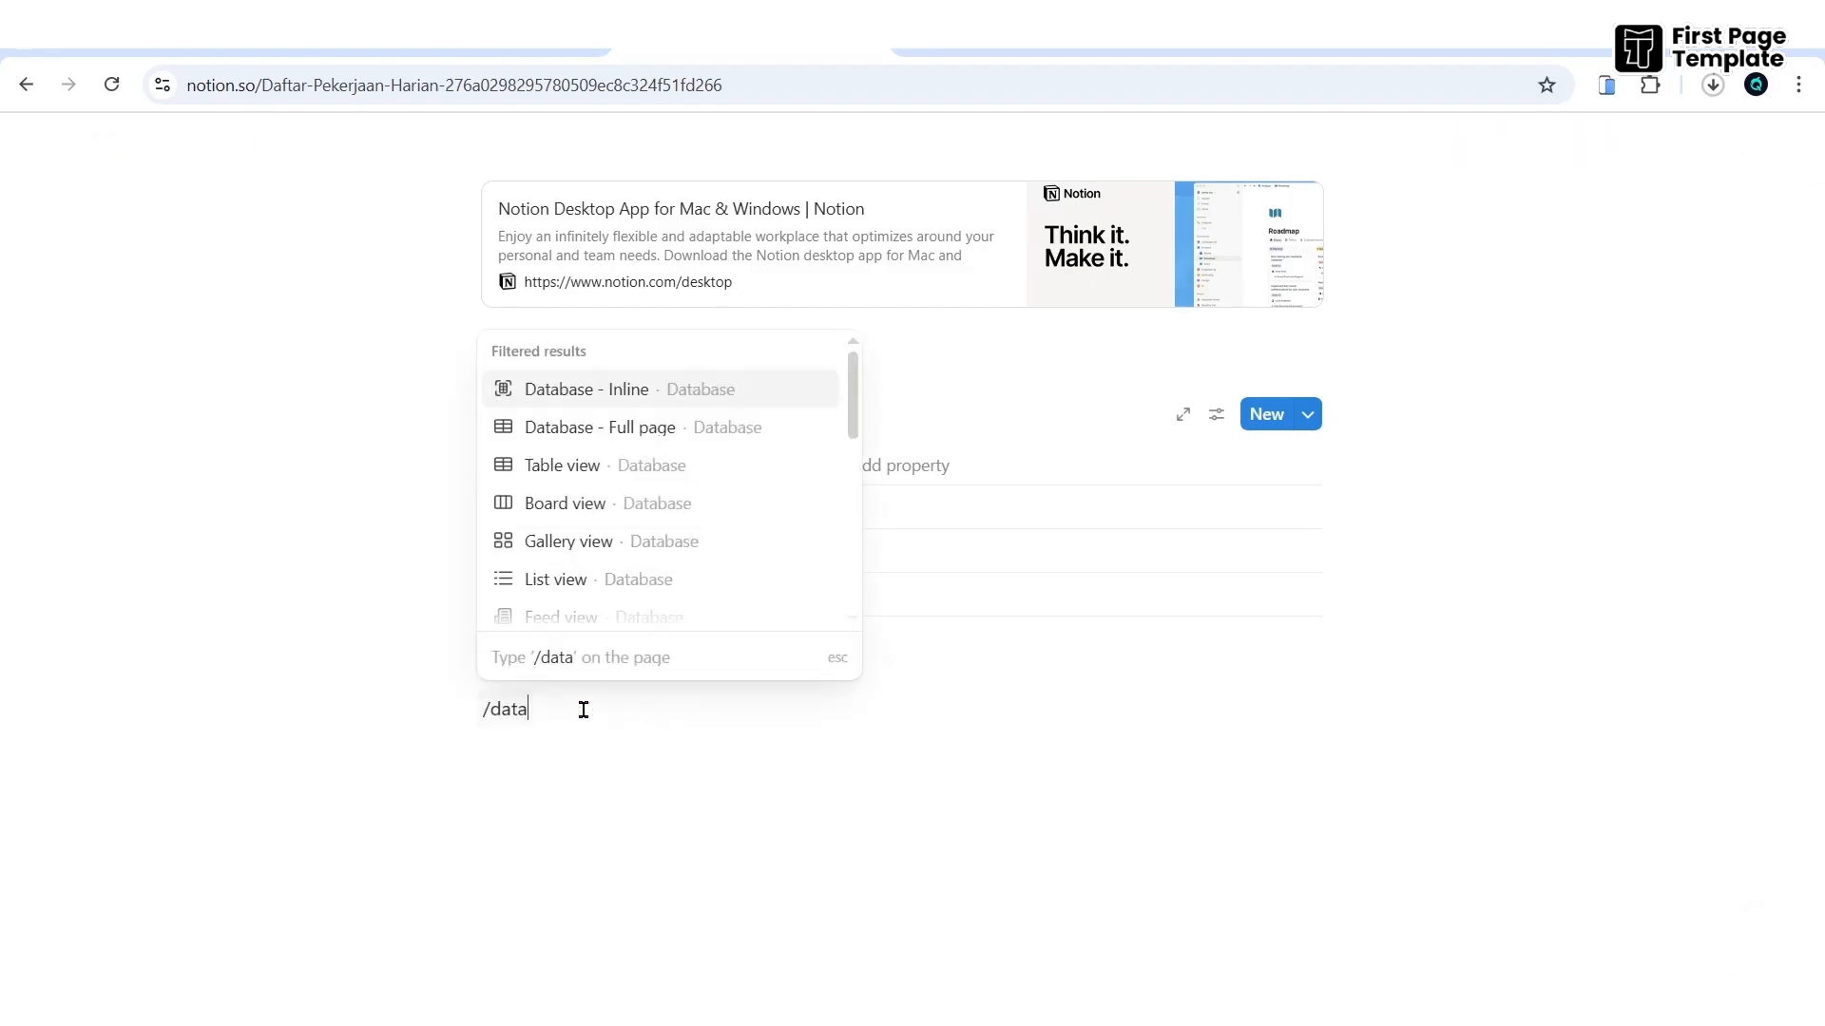
left_click(643, 432)
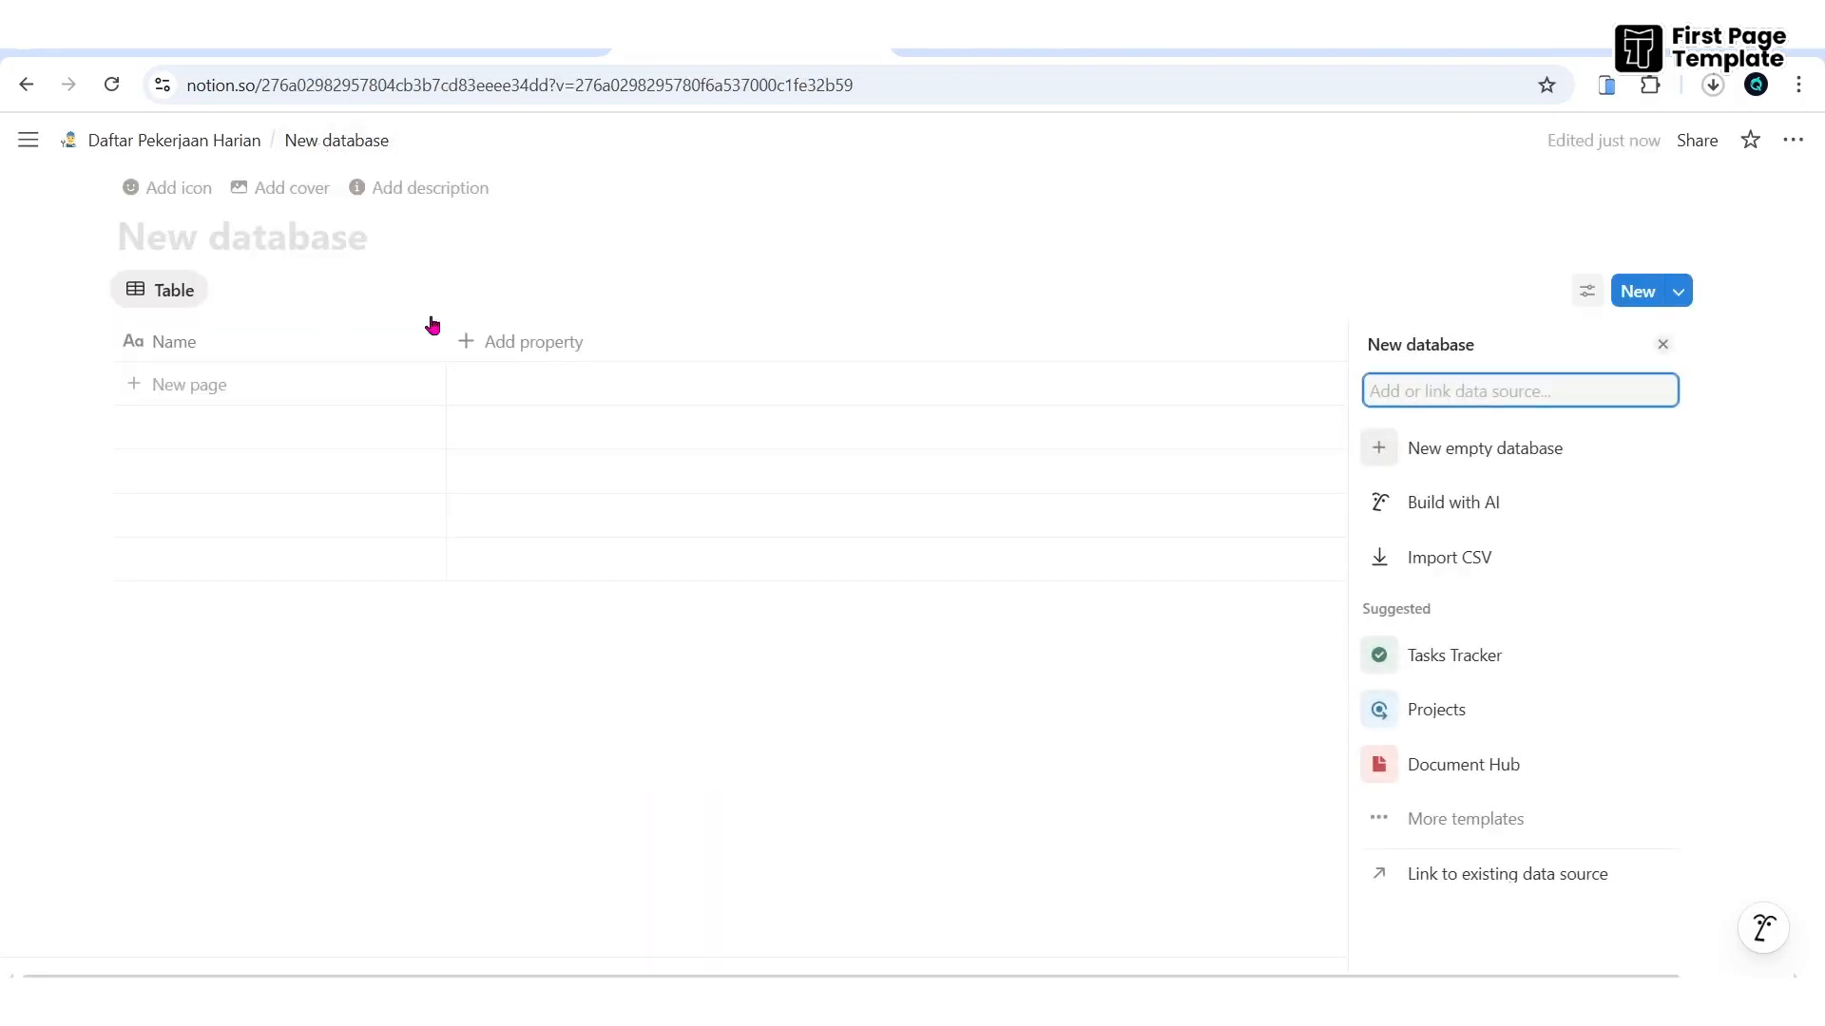
left_click(264, 249)
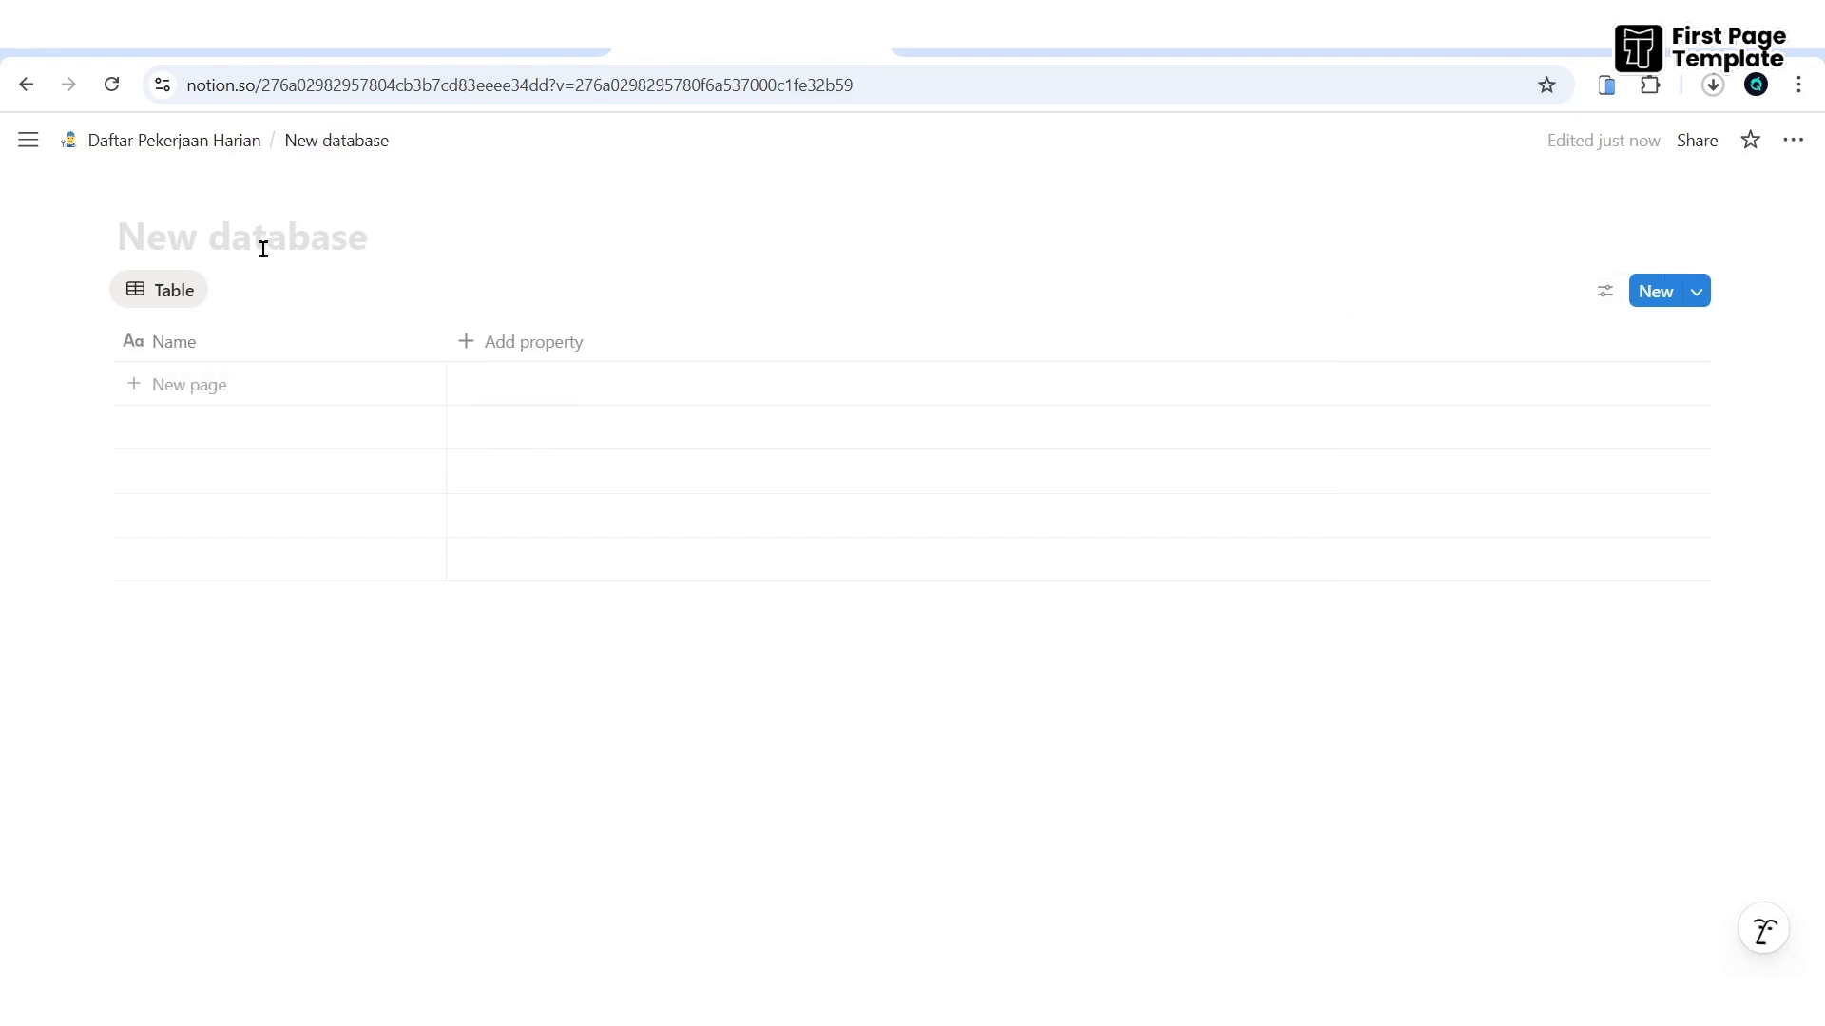
type("Pekerjaan Kantor")
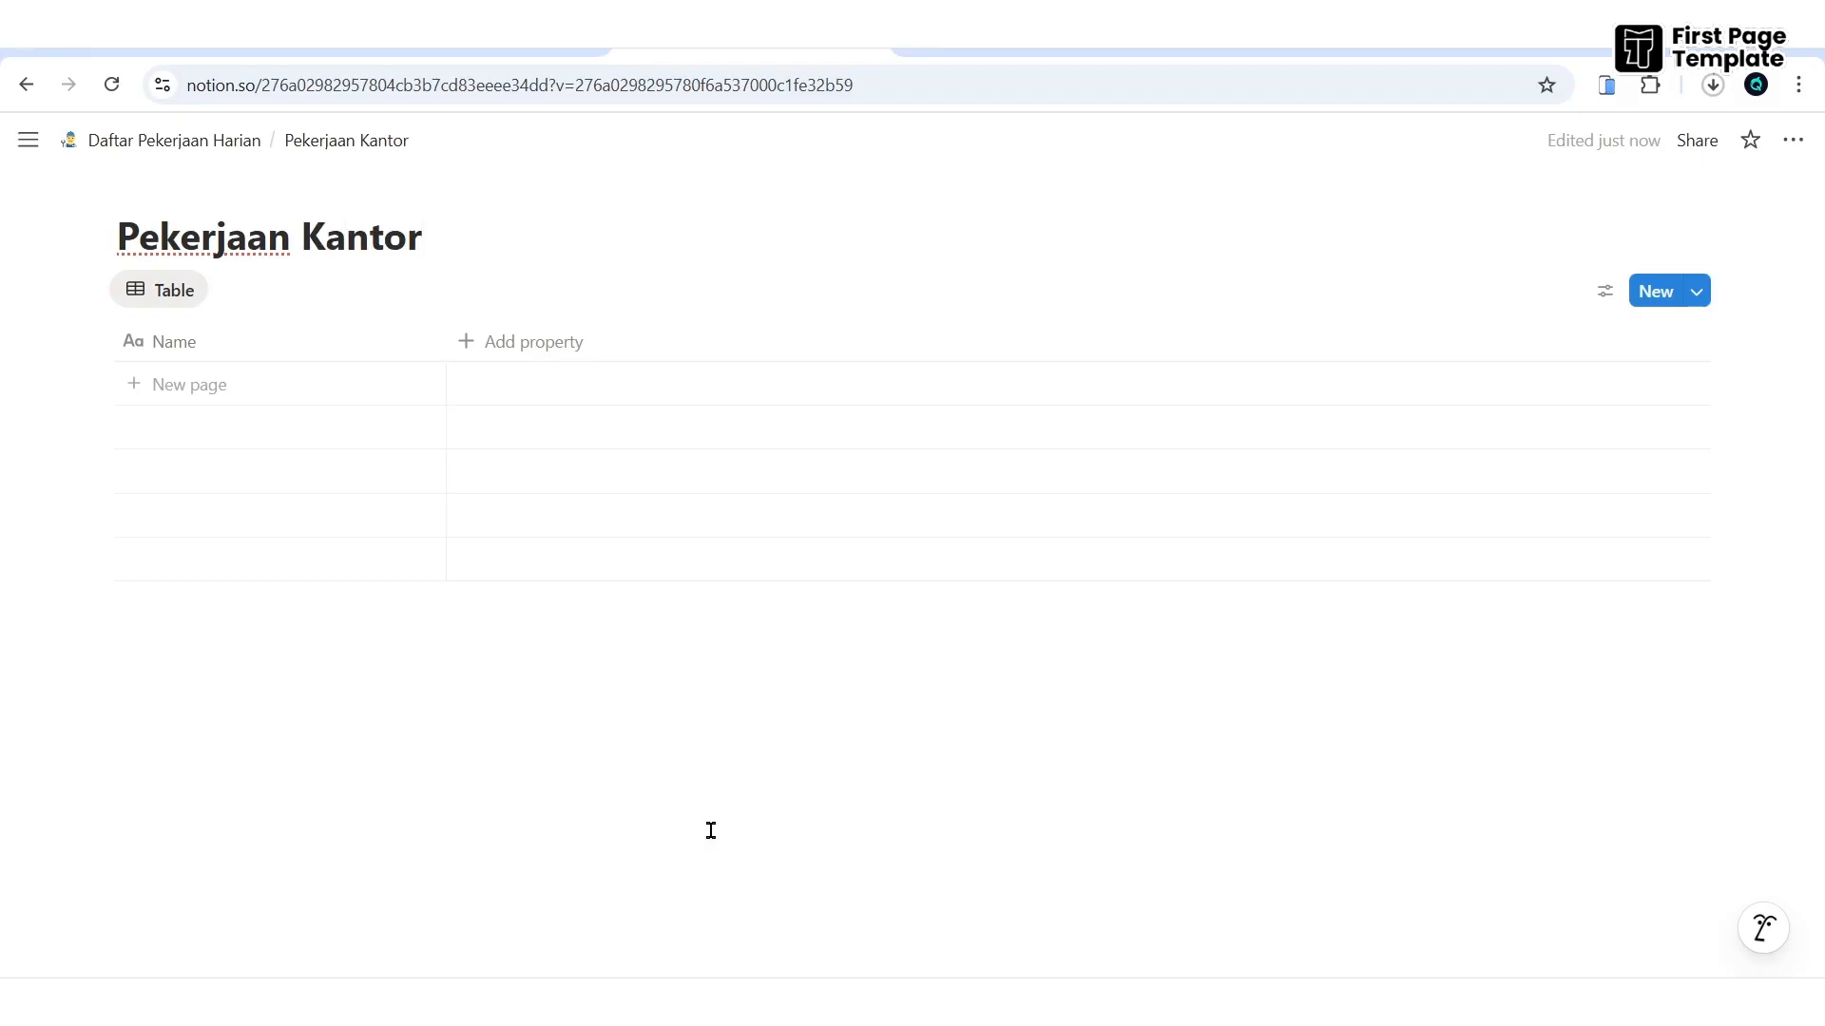
left_click(145, 140)
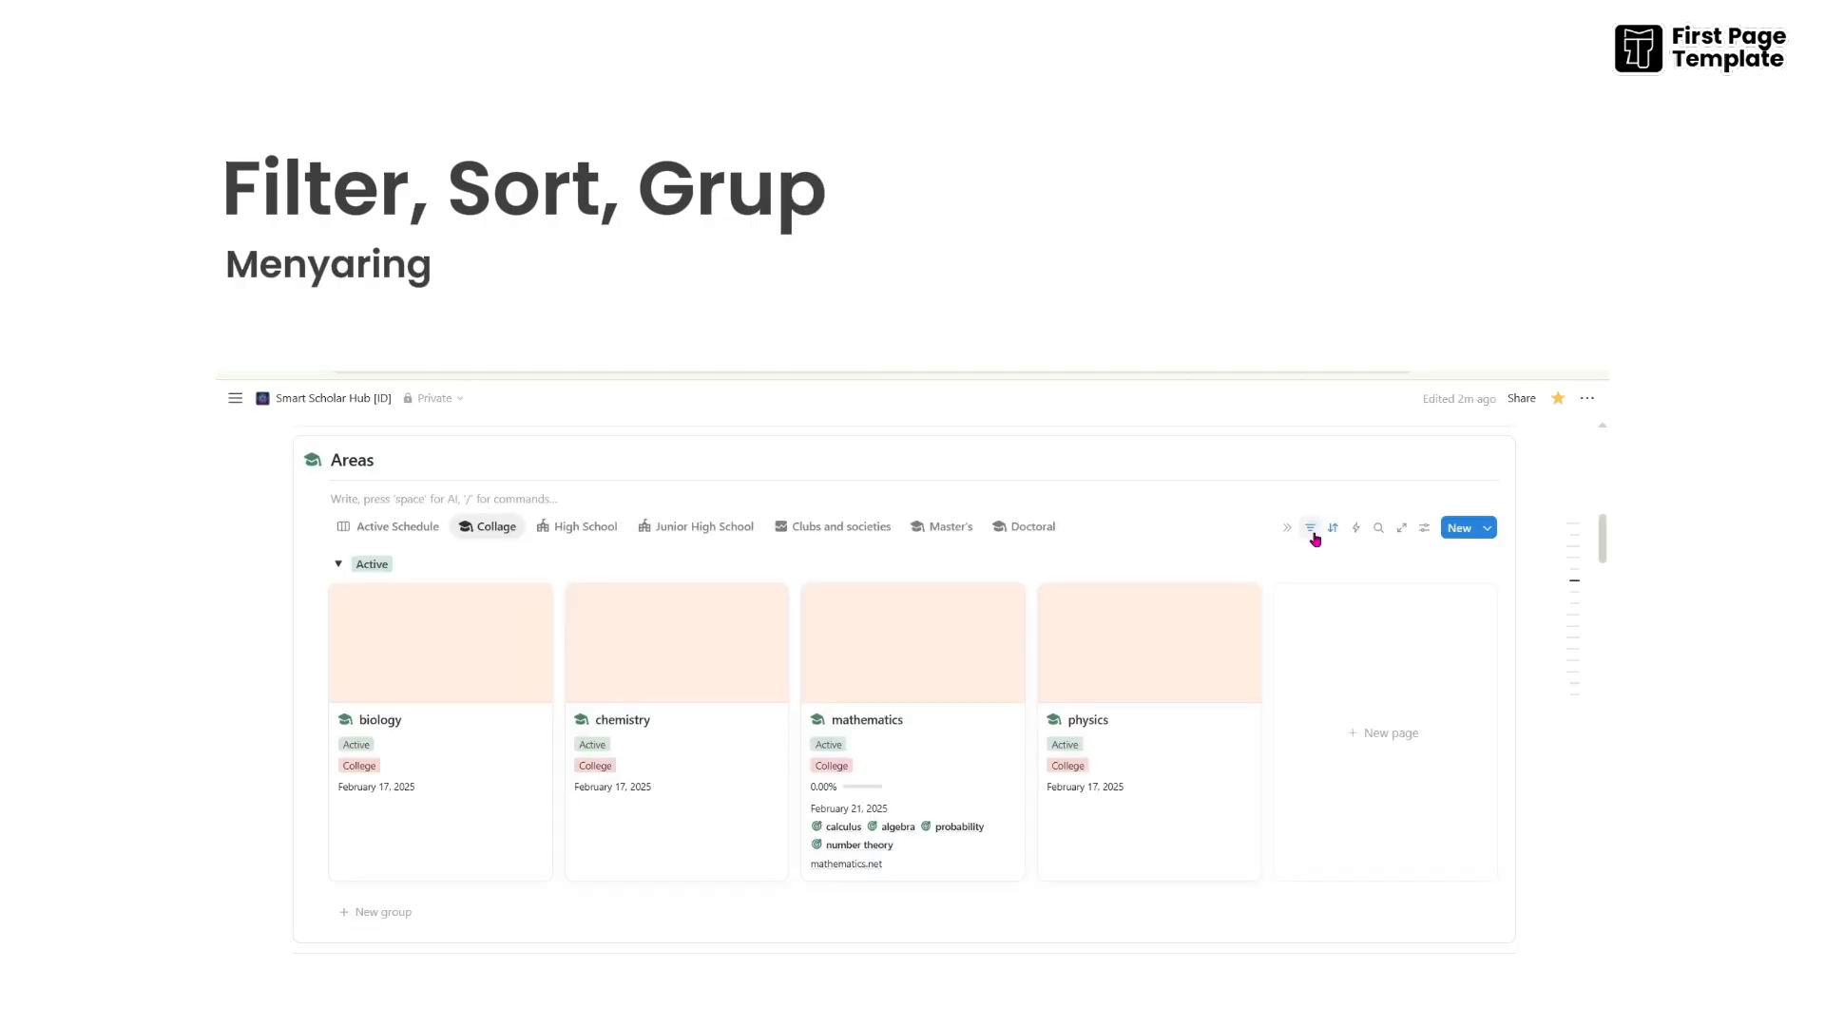
left_click(1313, 534)
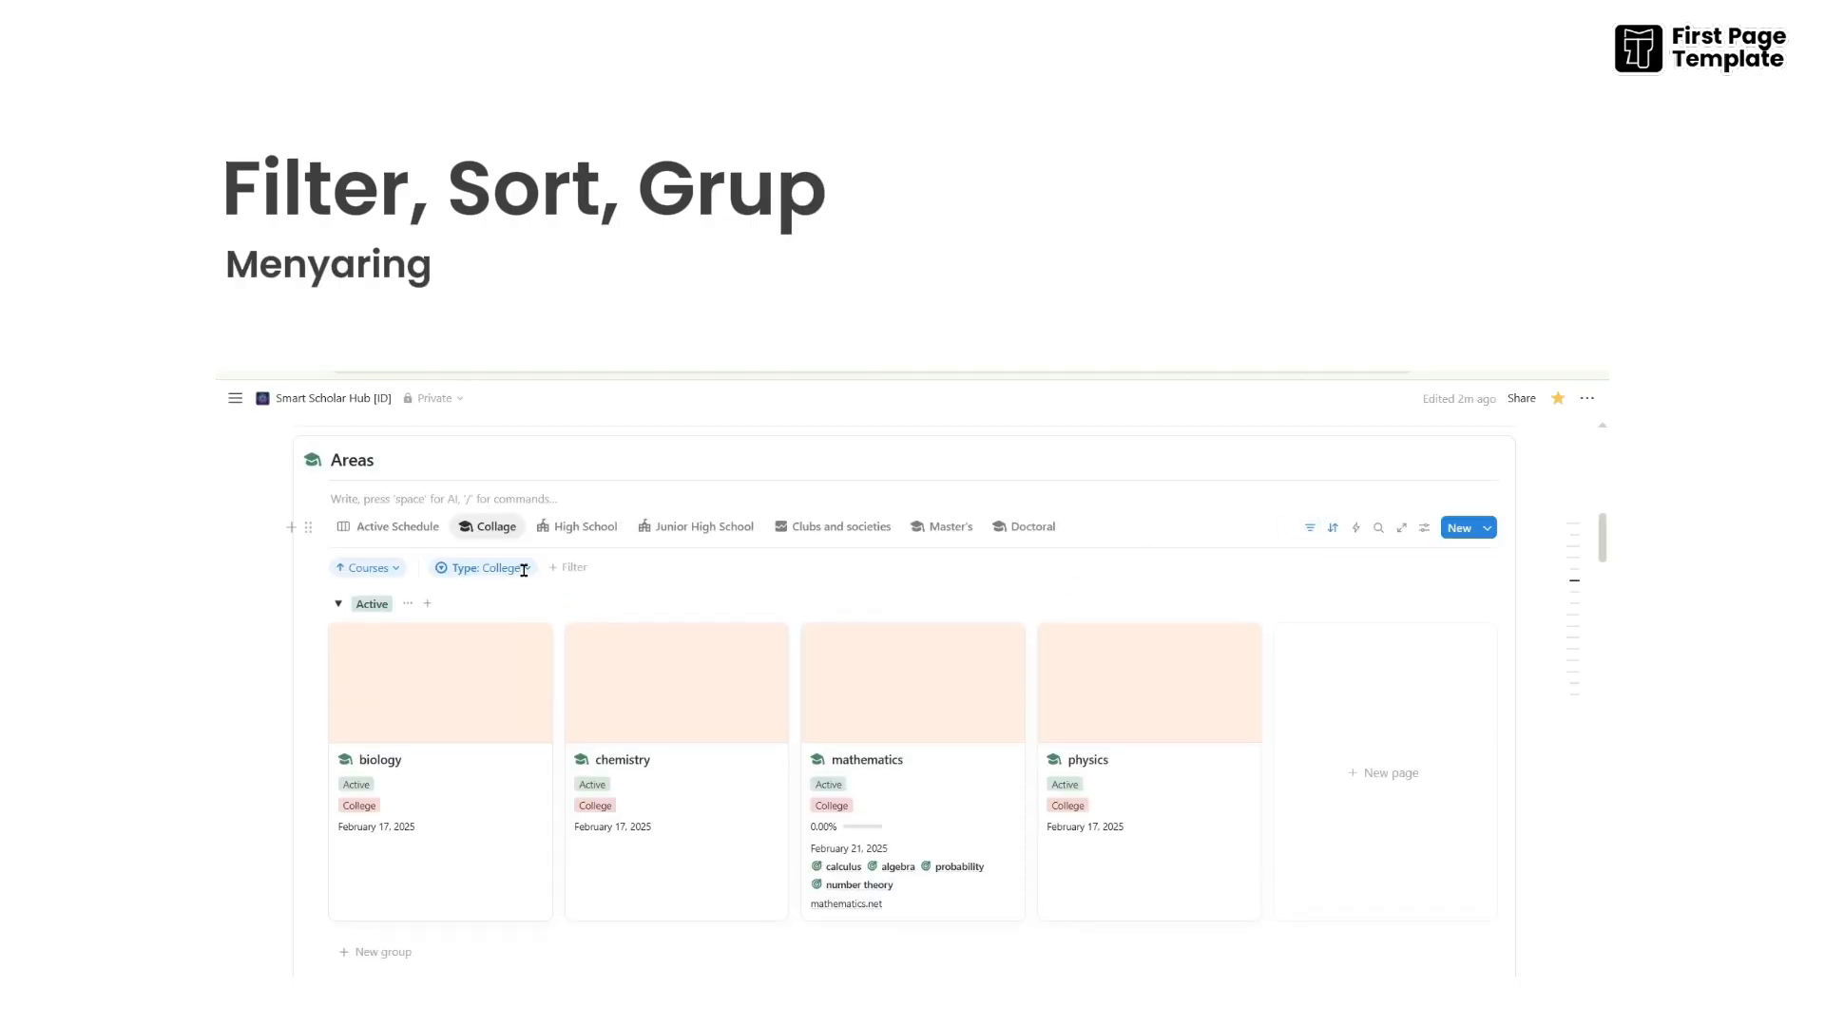
left_click(524, 569)
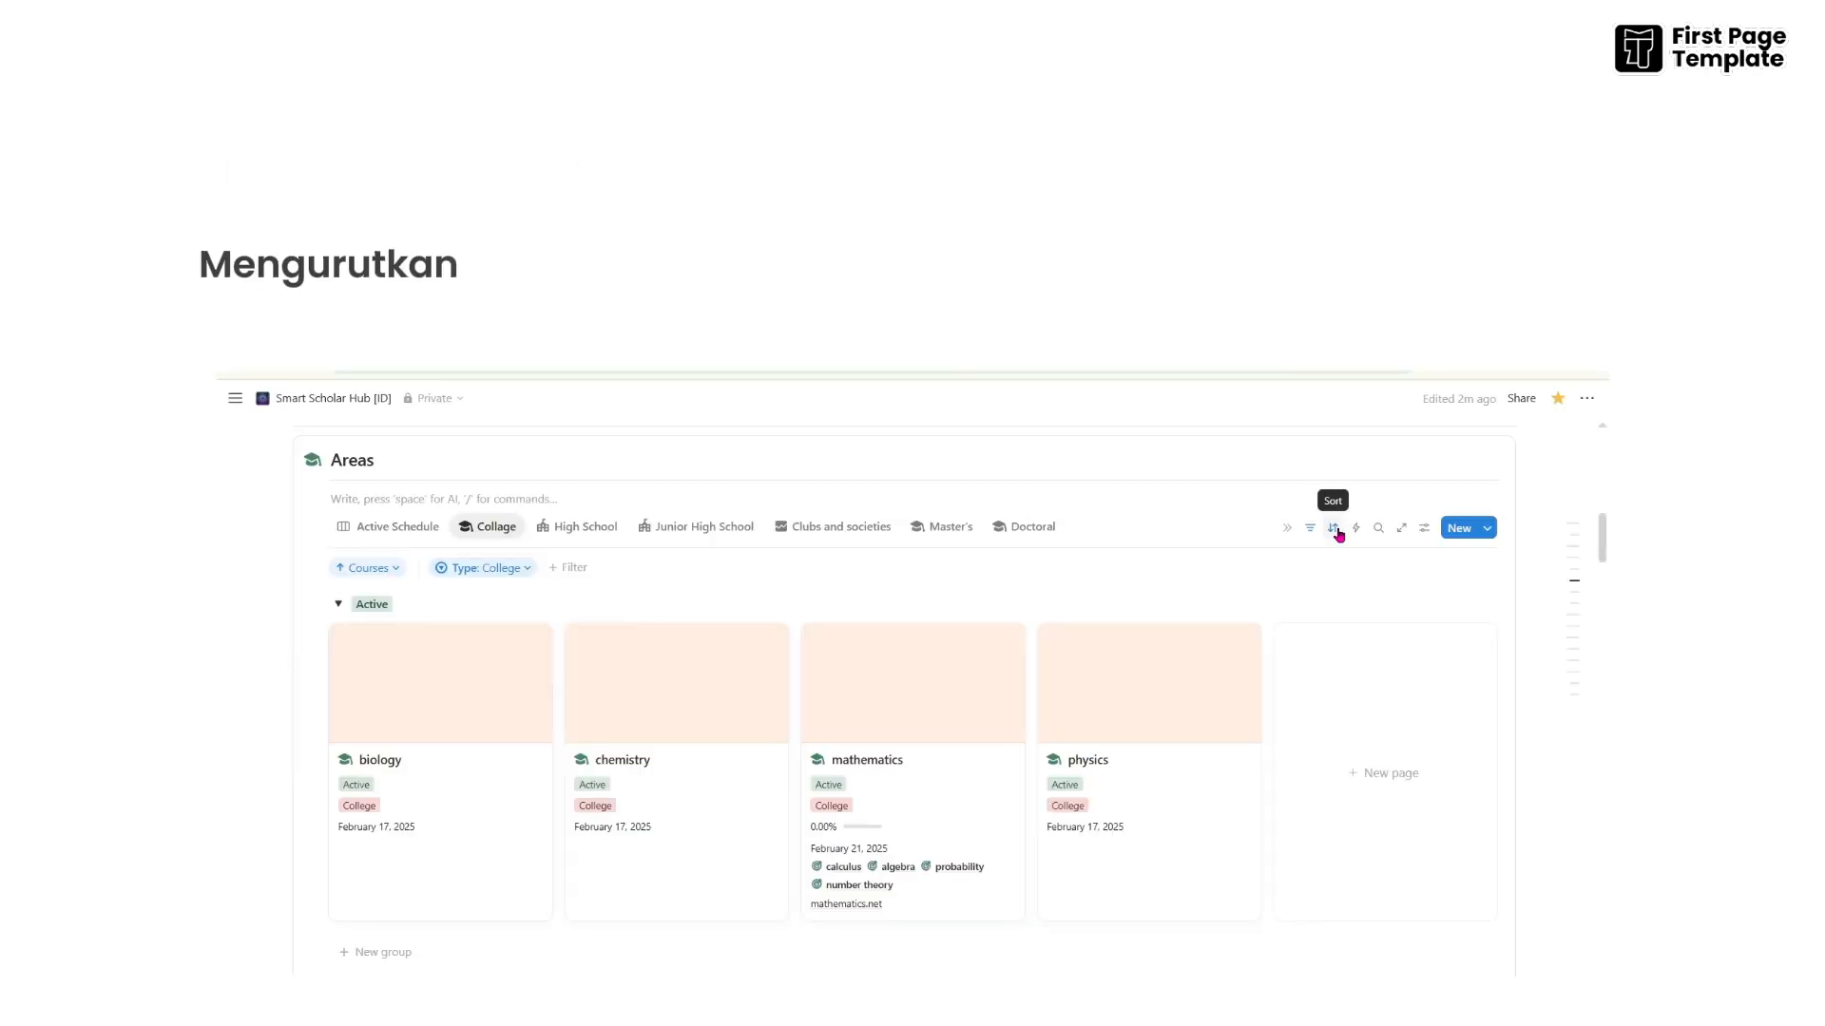
left_click(1334, 529)
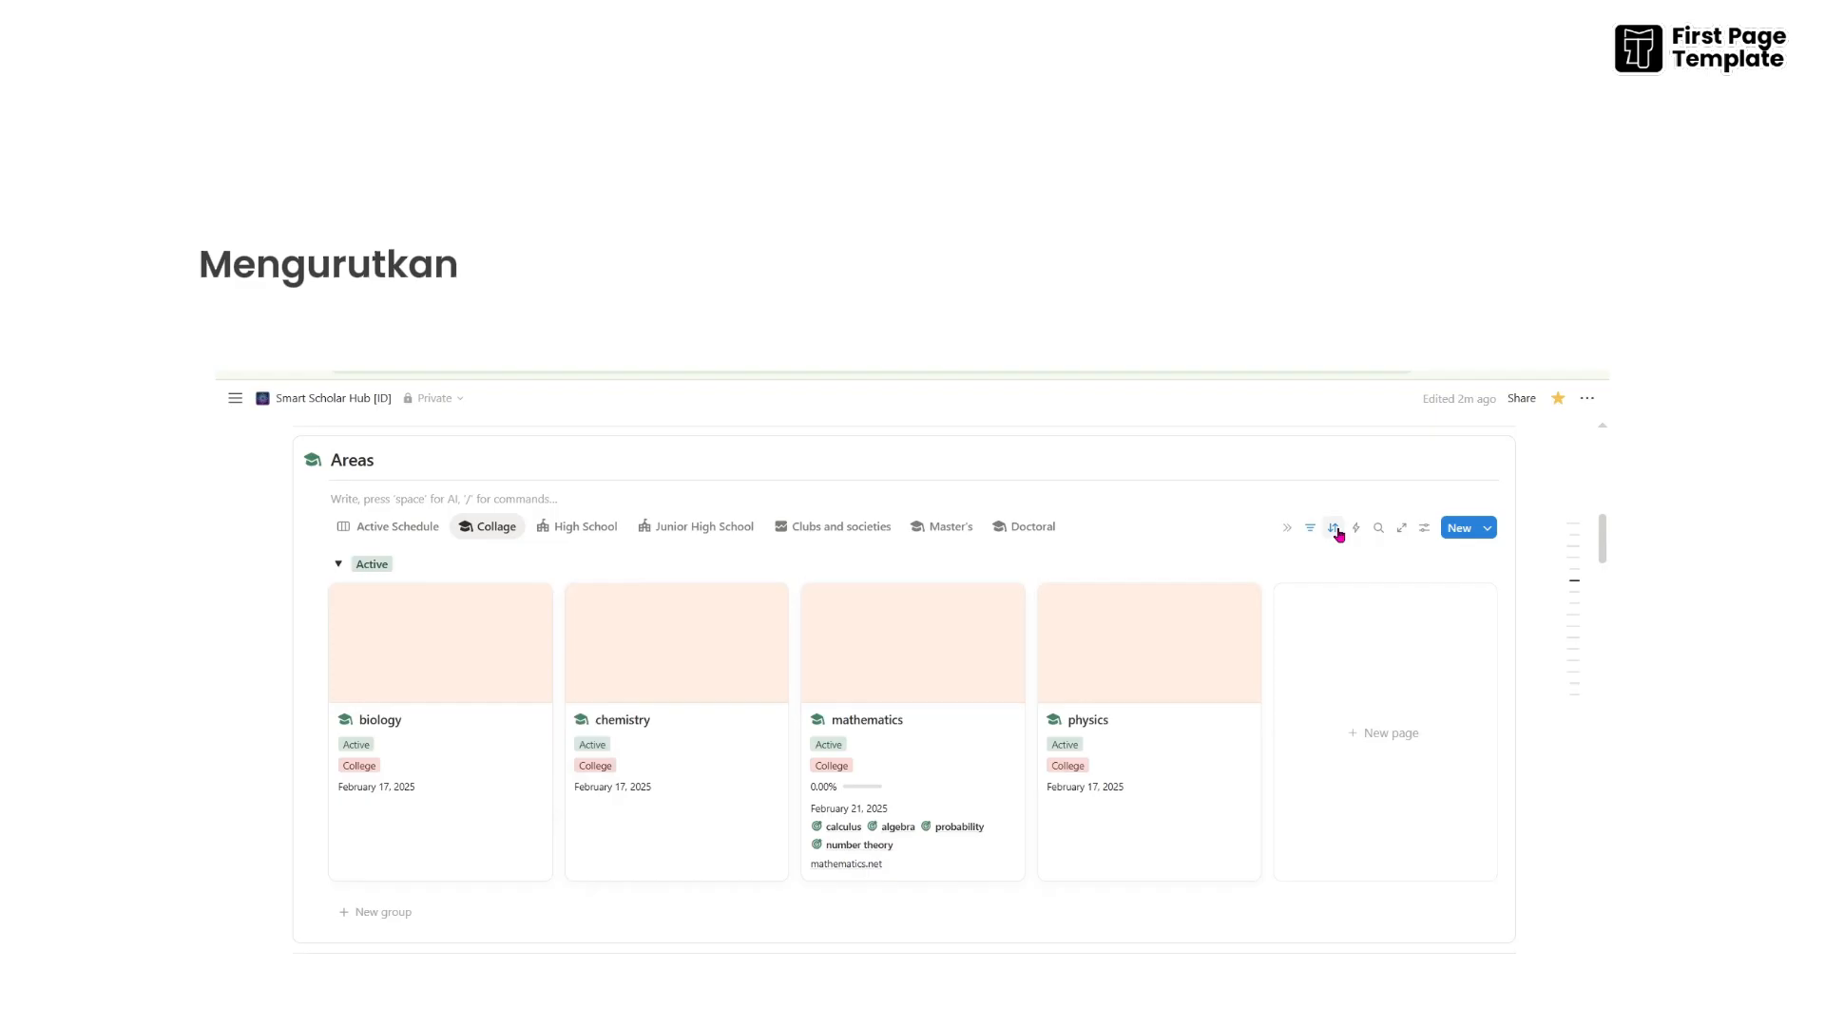
left_click(1336, 530)
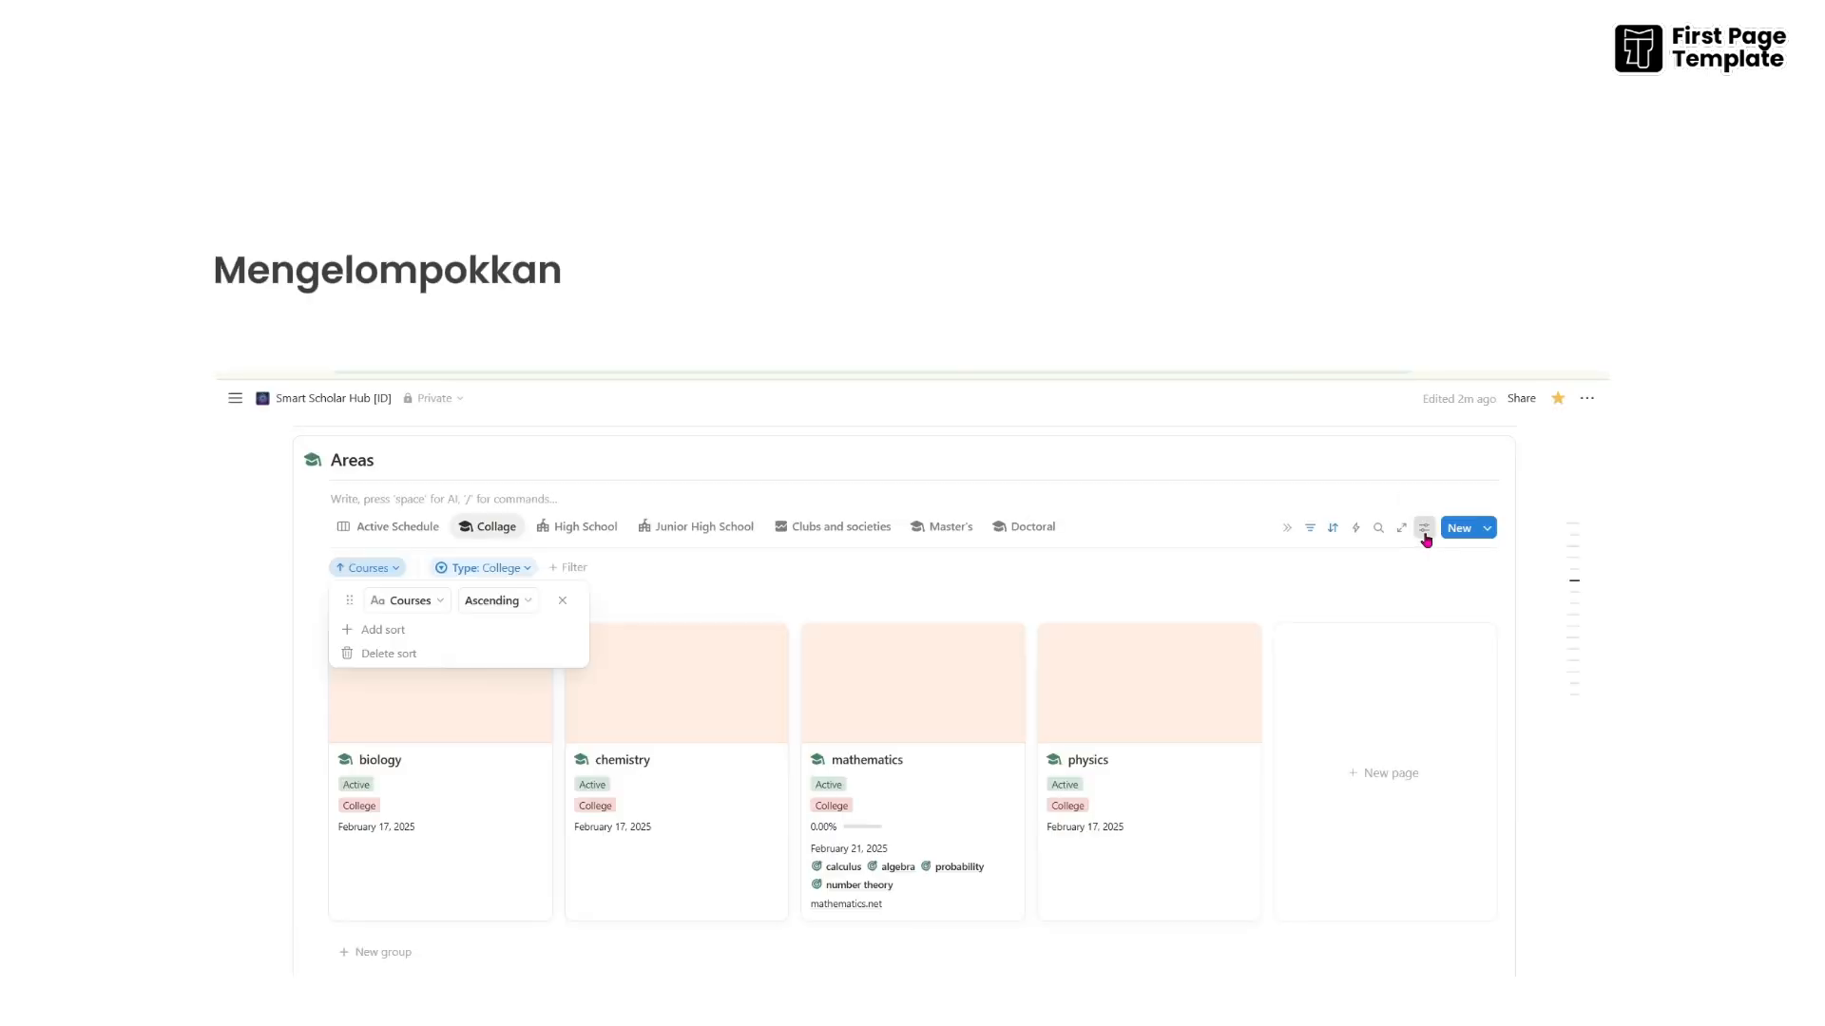
left_click(1423, 530)
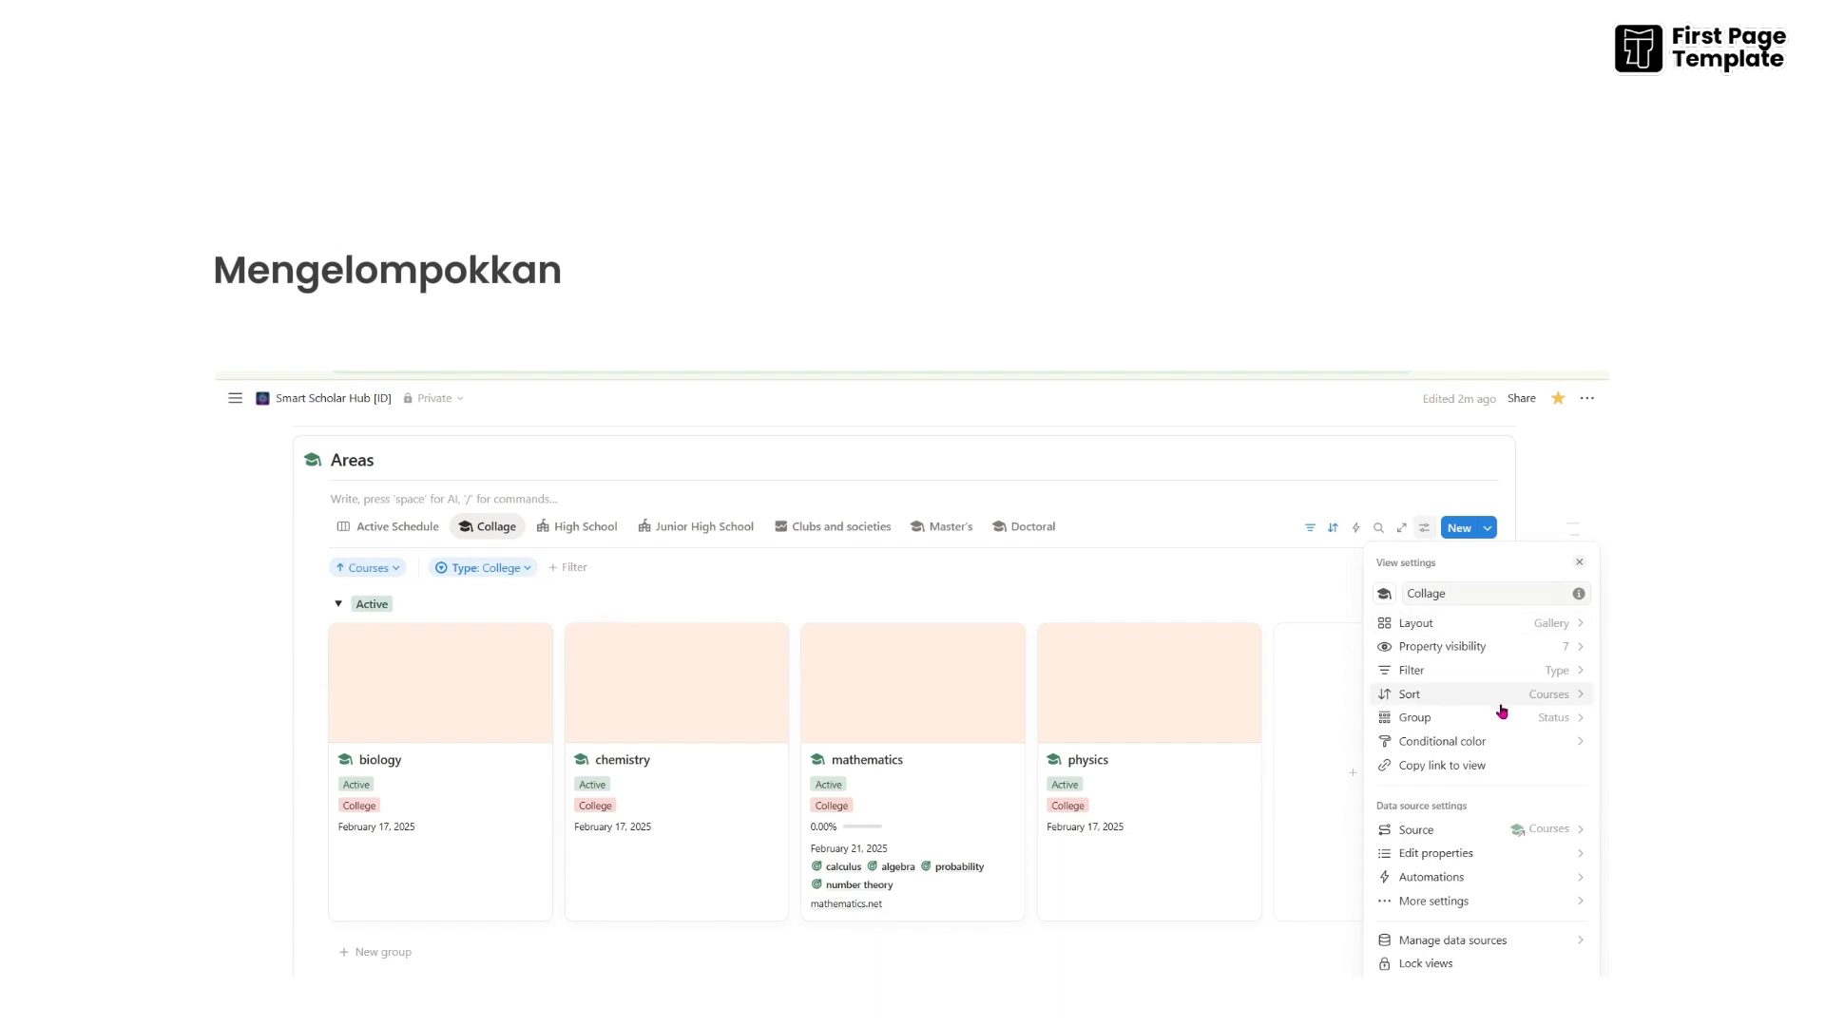
left_click(1559, 718)
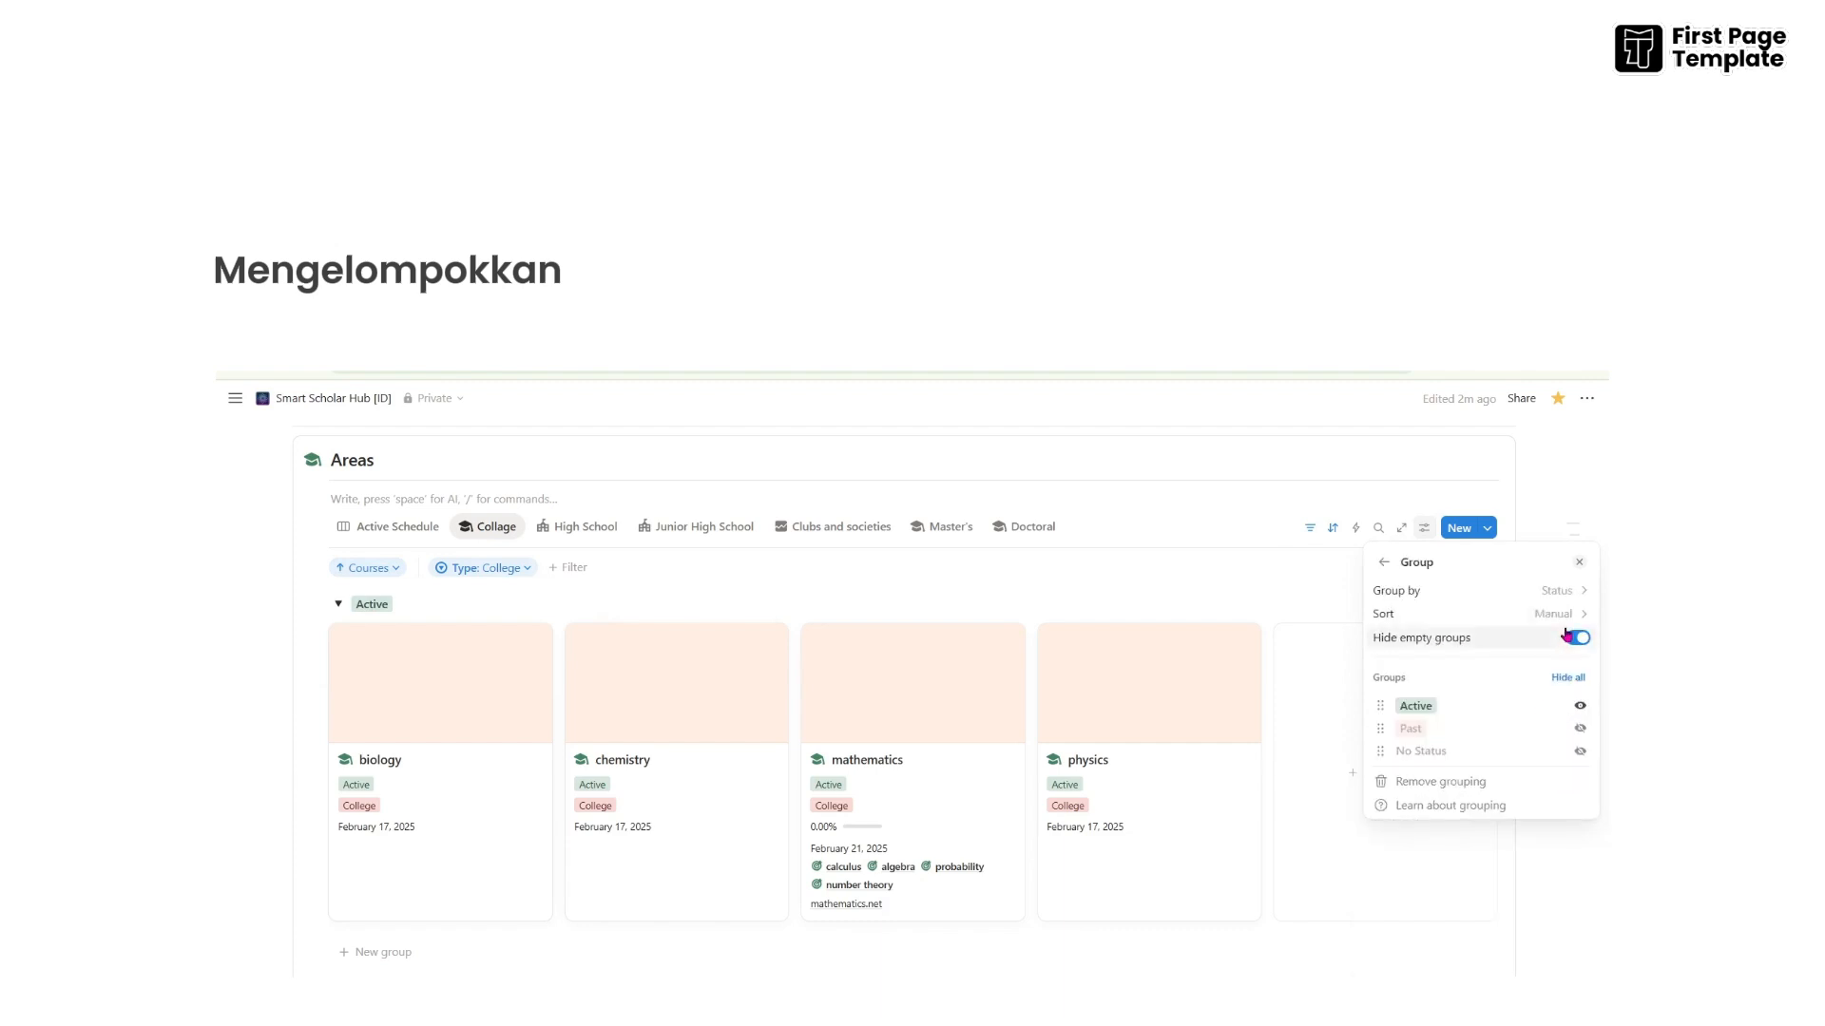
left_click(1563, 593)
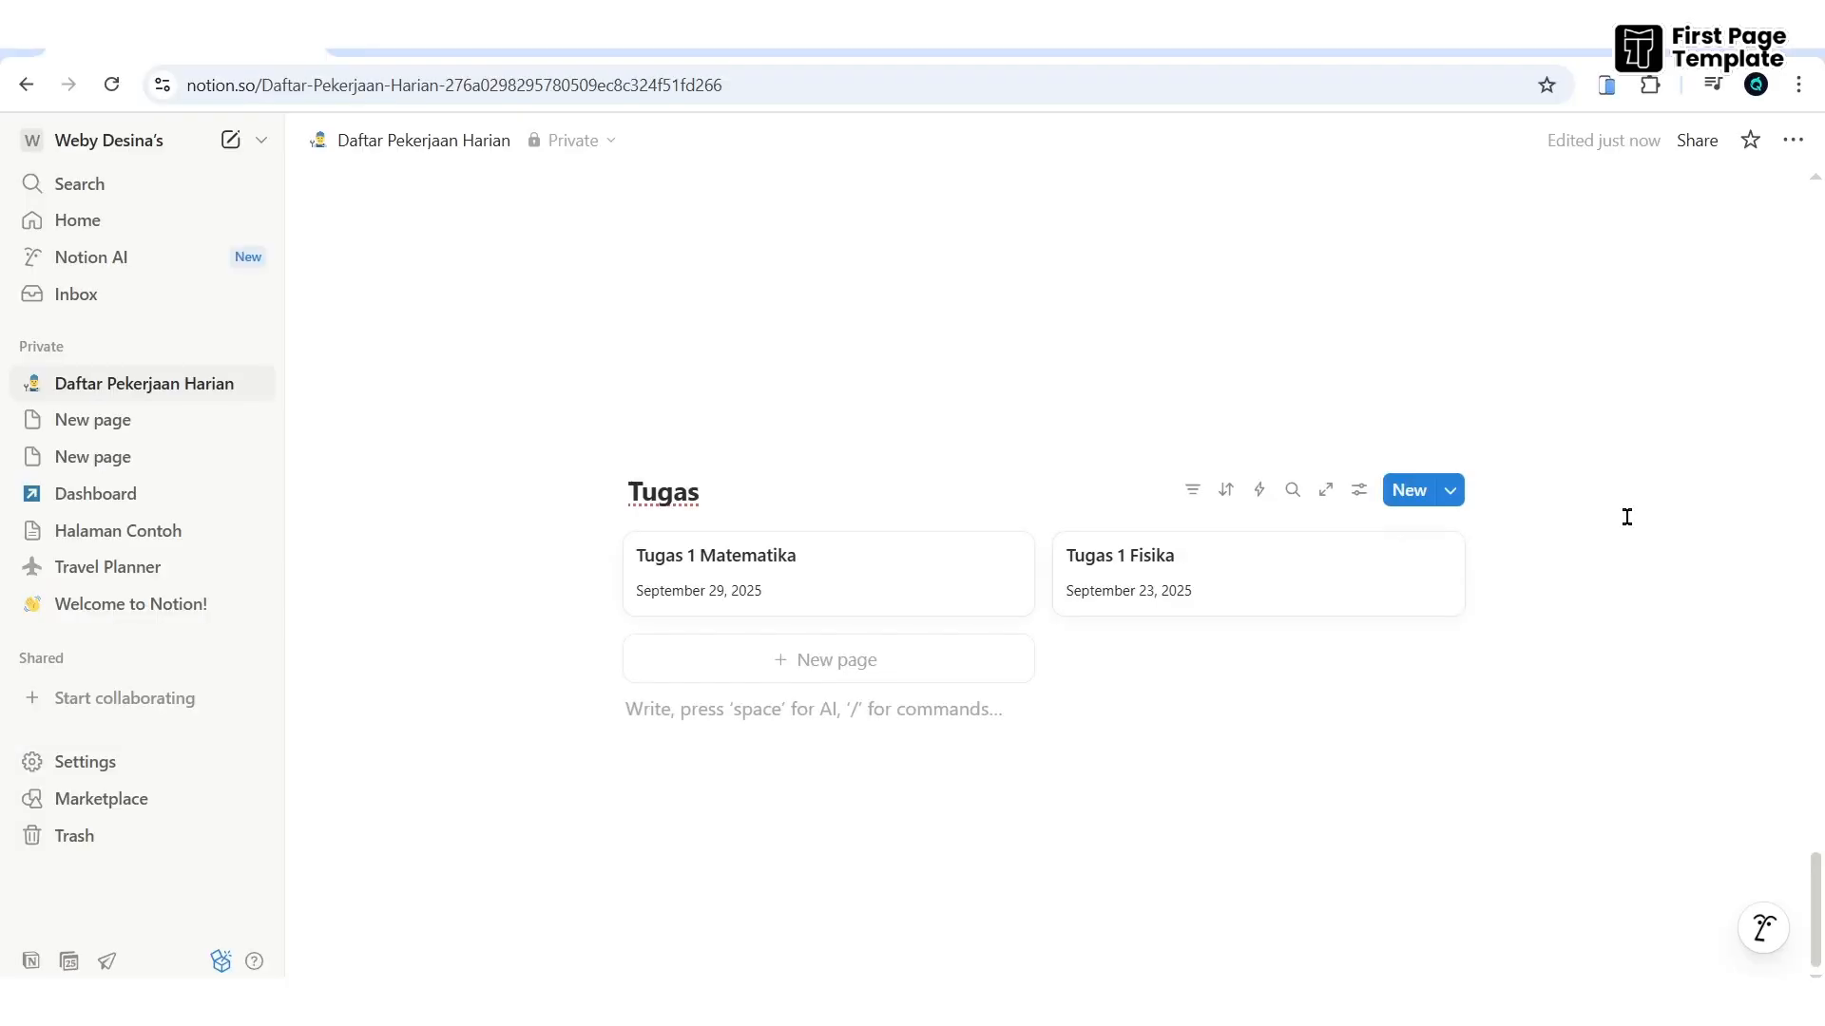
left_click(882, 583)
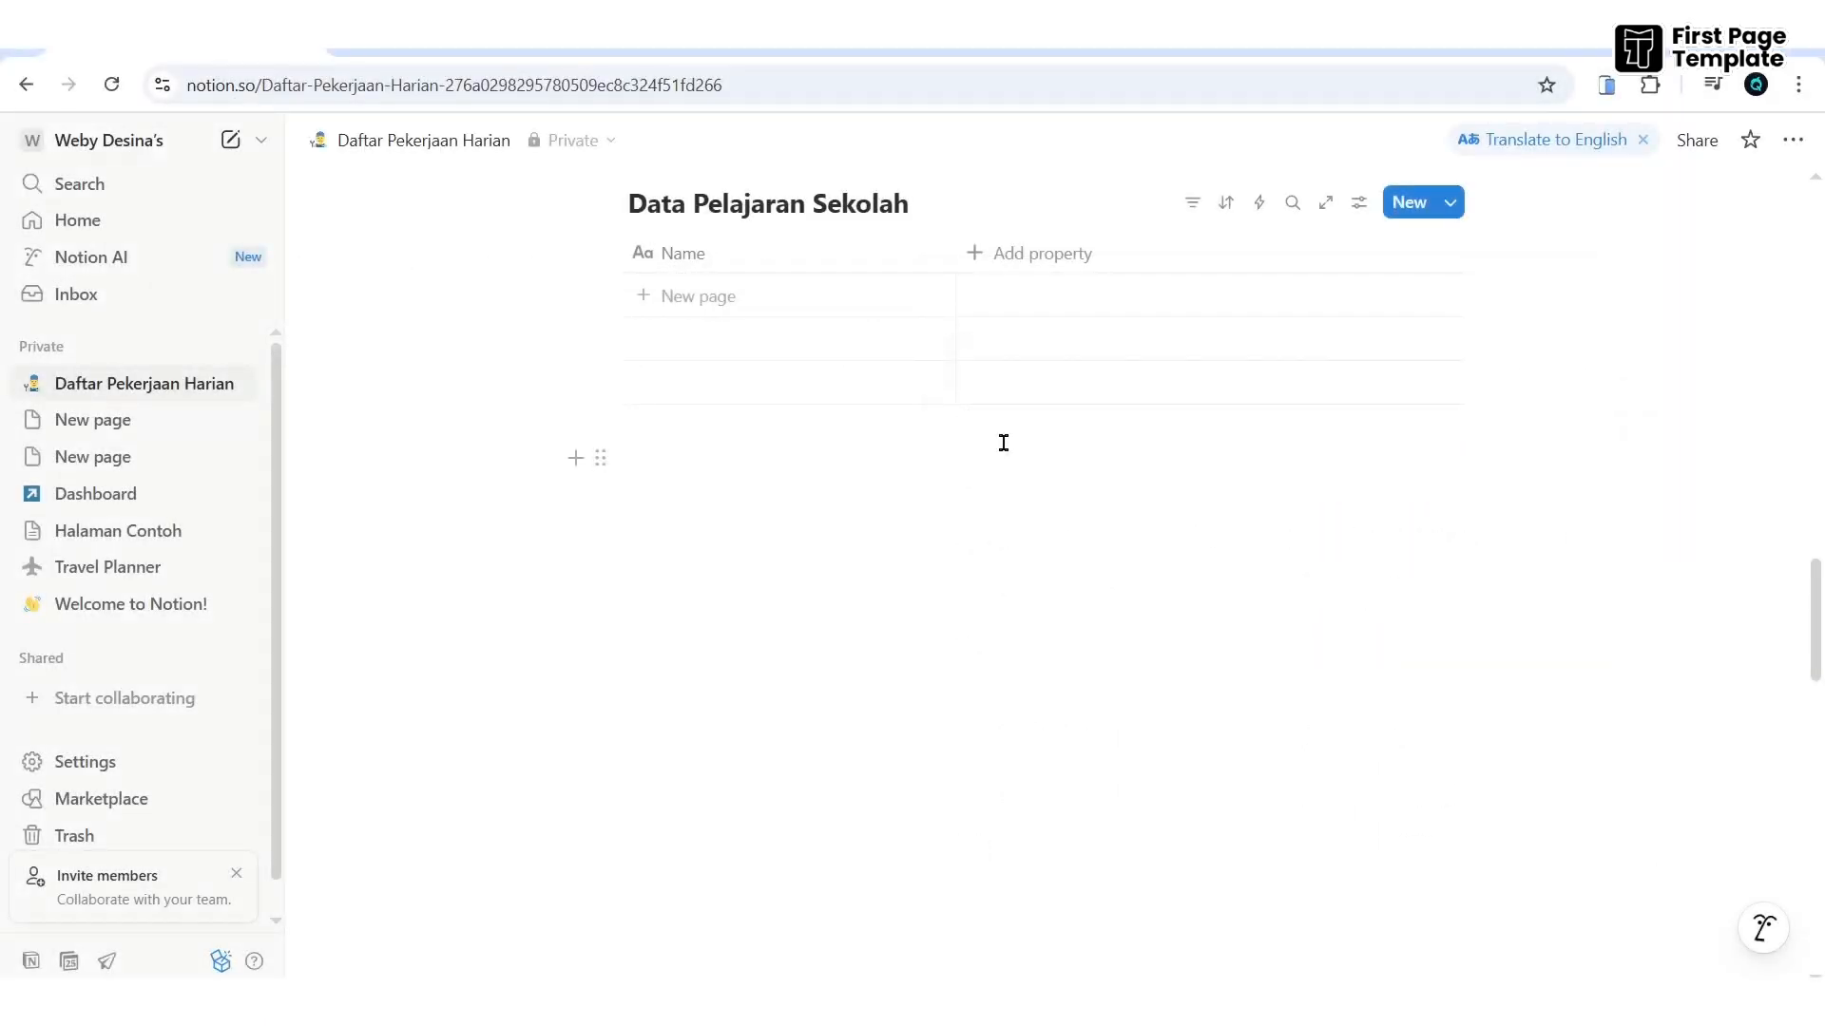
left_click(1033, 256)
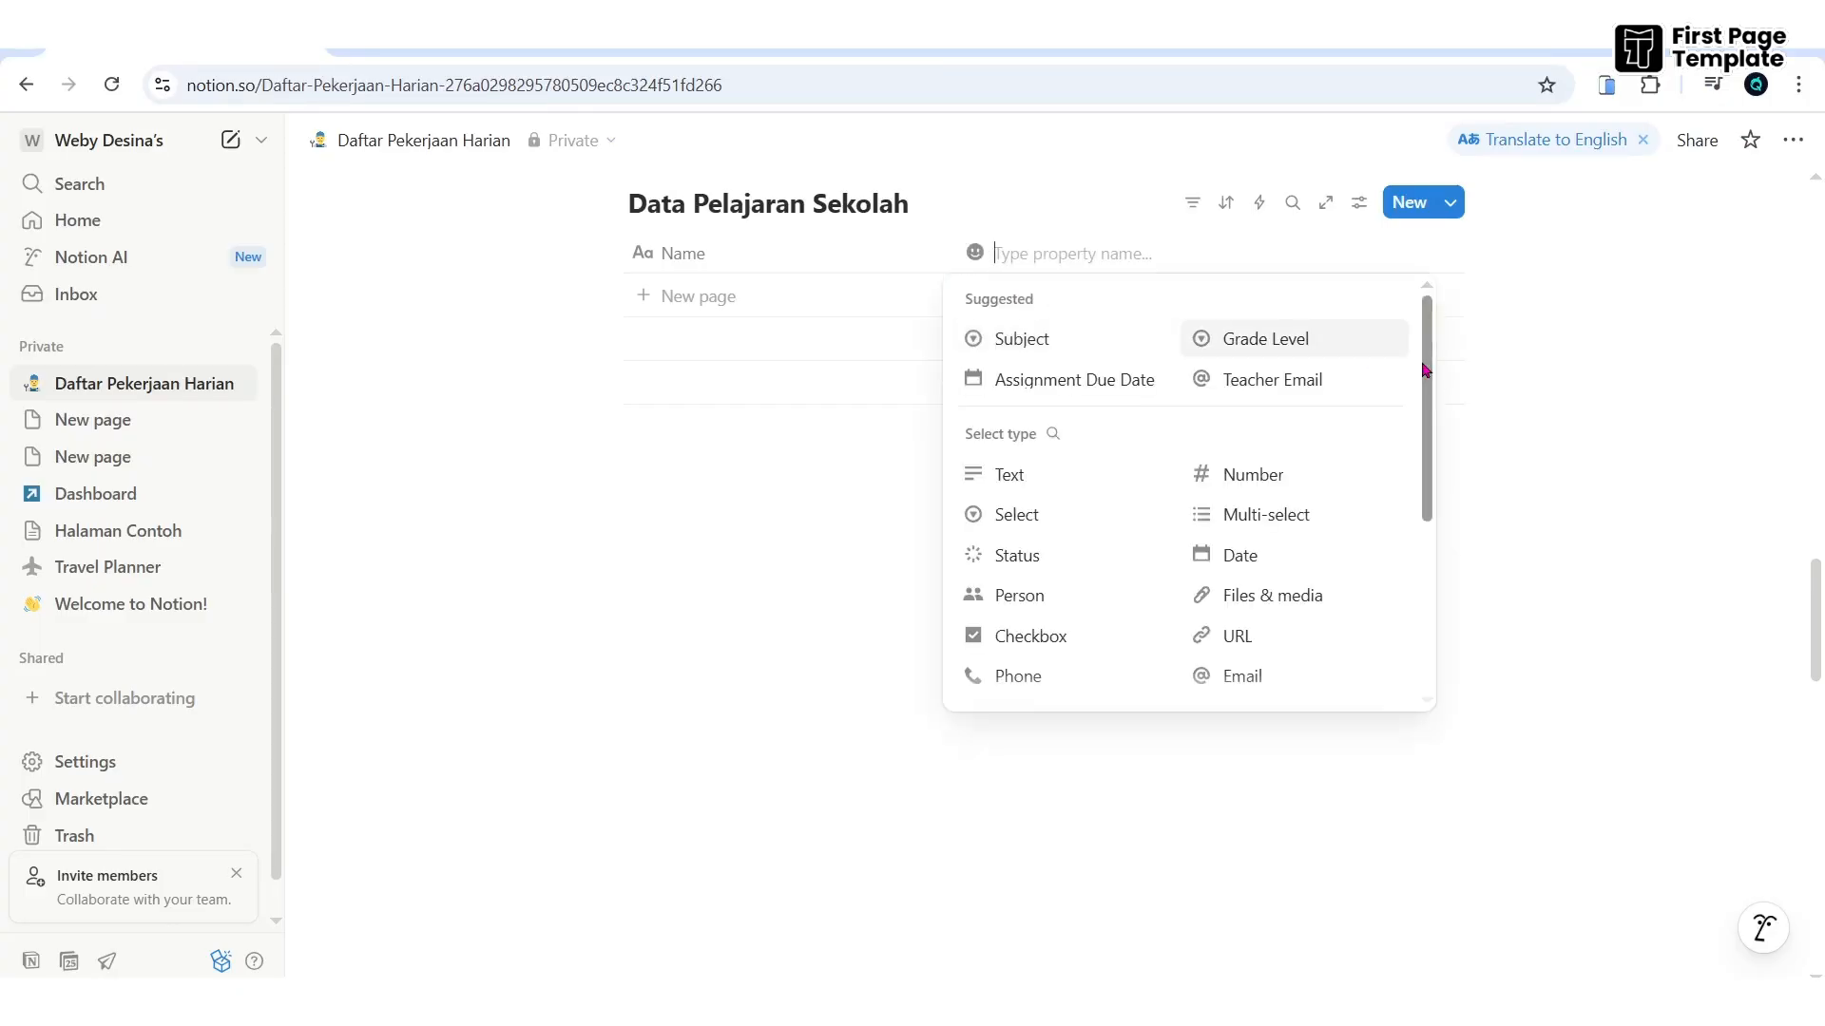
left_click_drag(1425, 368, 1417, 429)
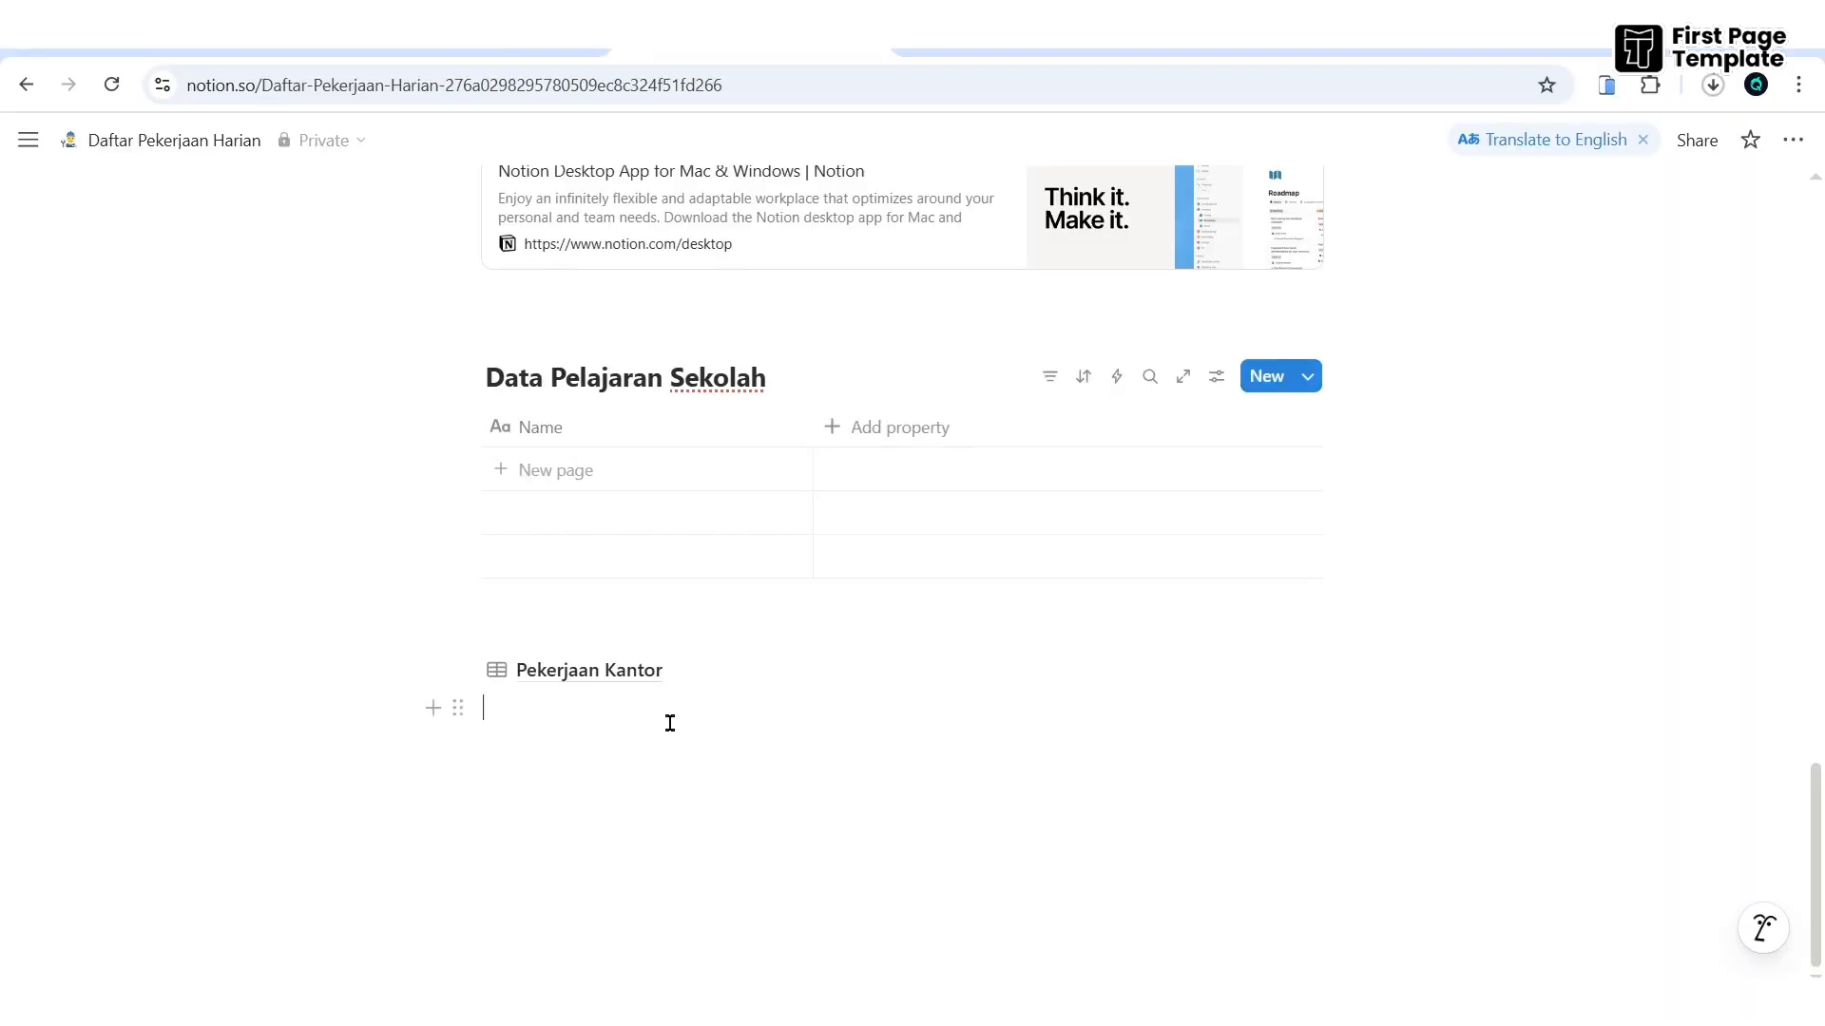
- Insert an inline database with /data below Pekerjaan Kantor and title it 'Mata Pelajaran'
key("Return")
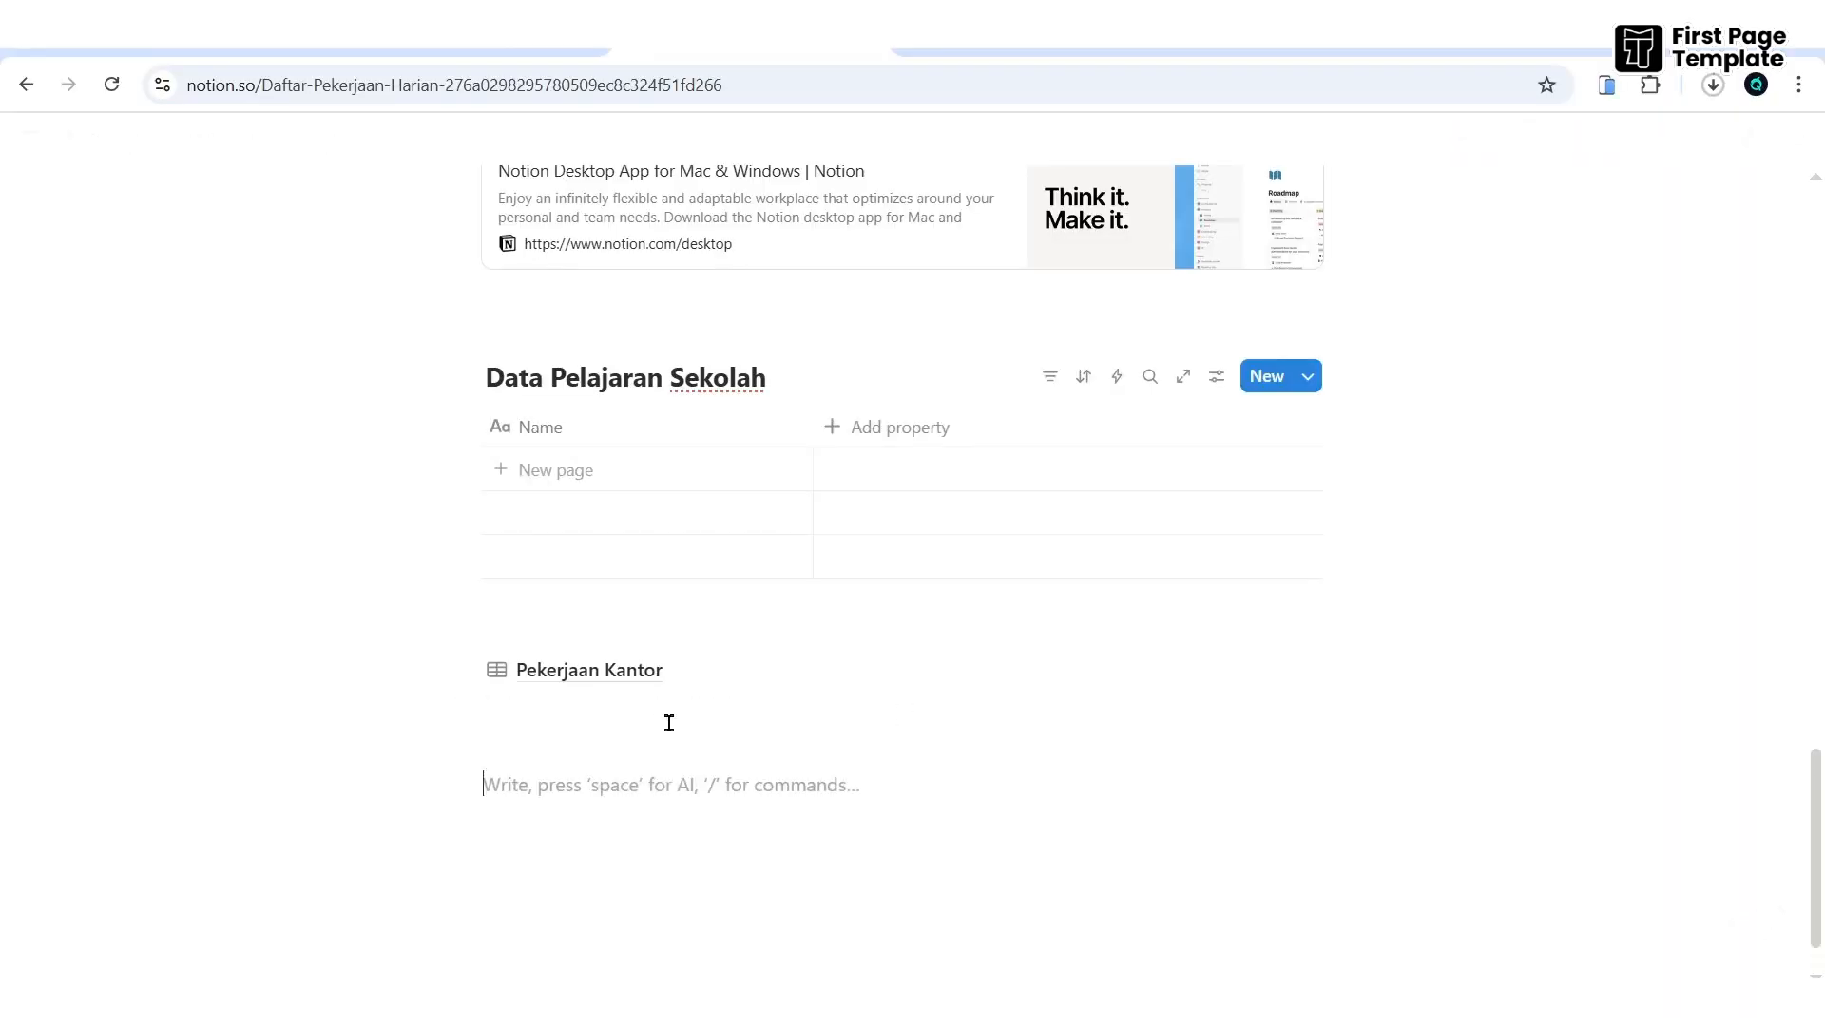
type("/data")
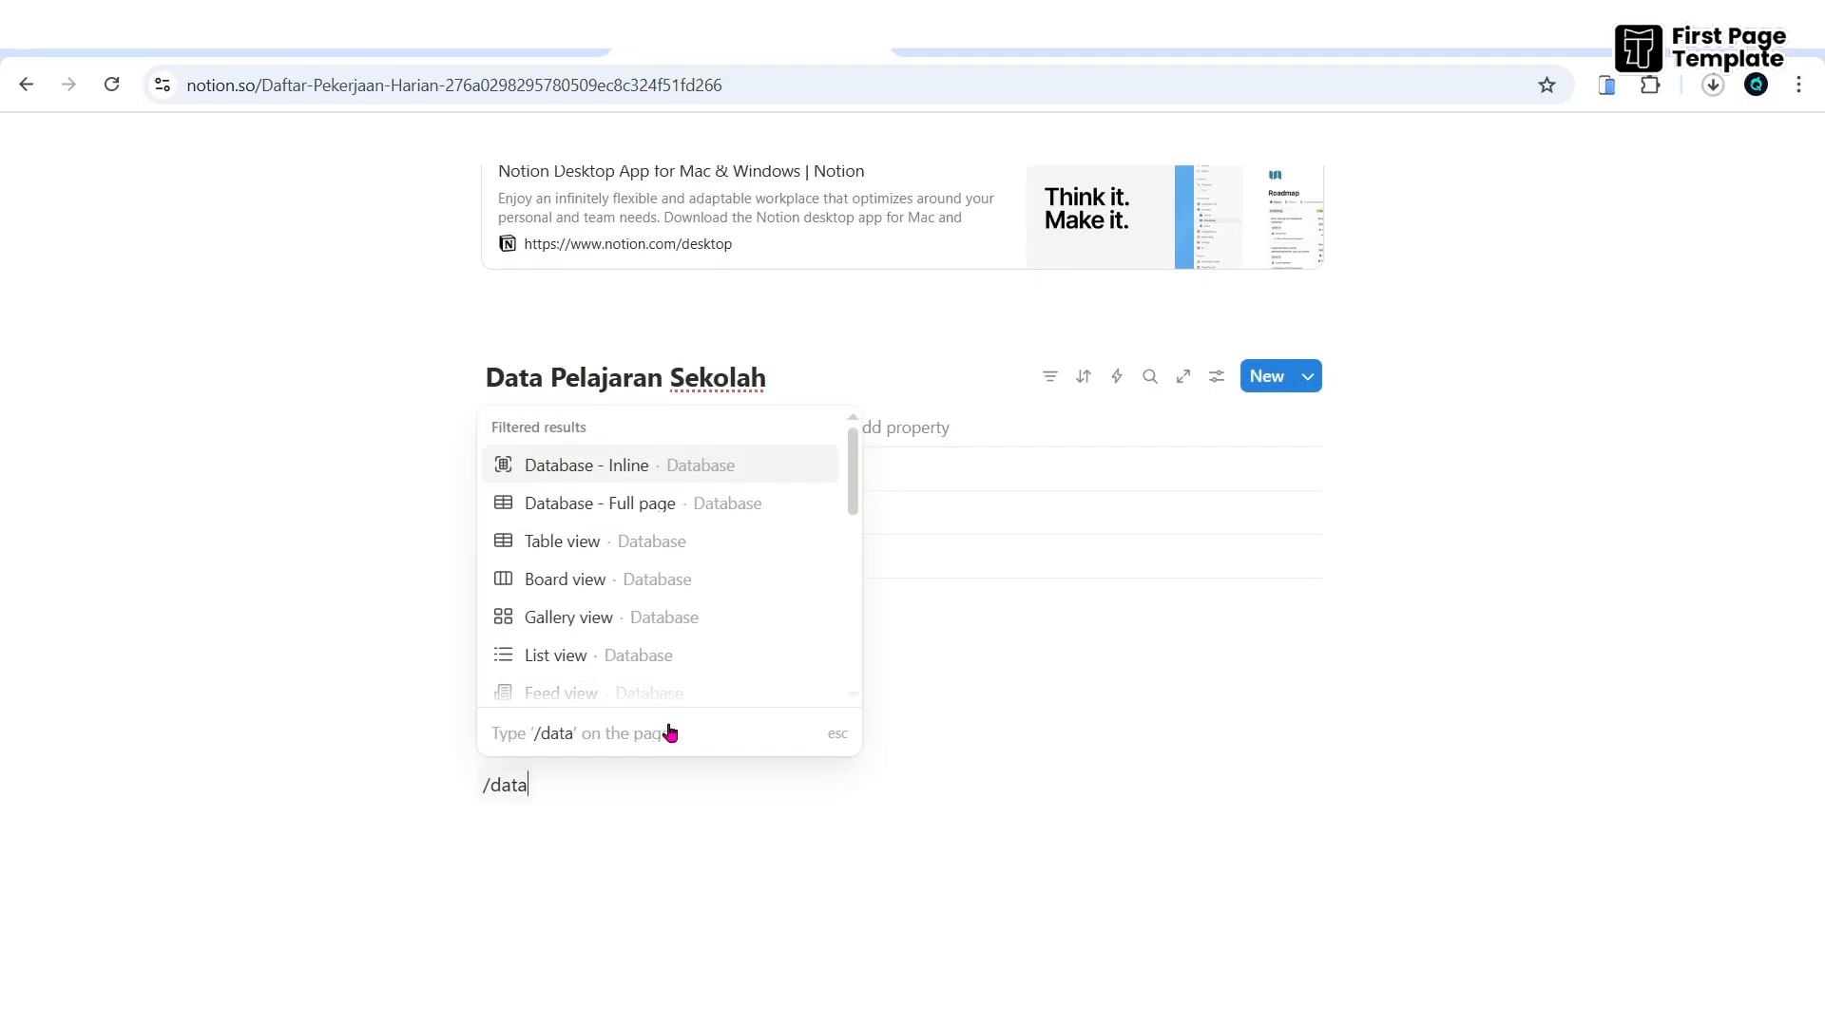
key("Return")
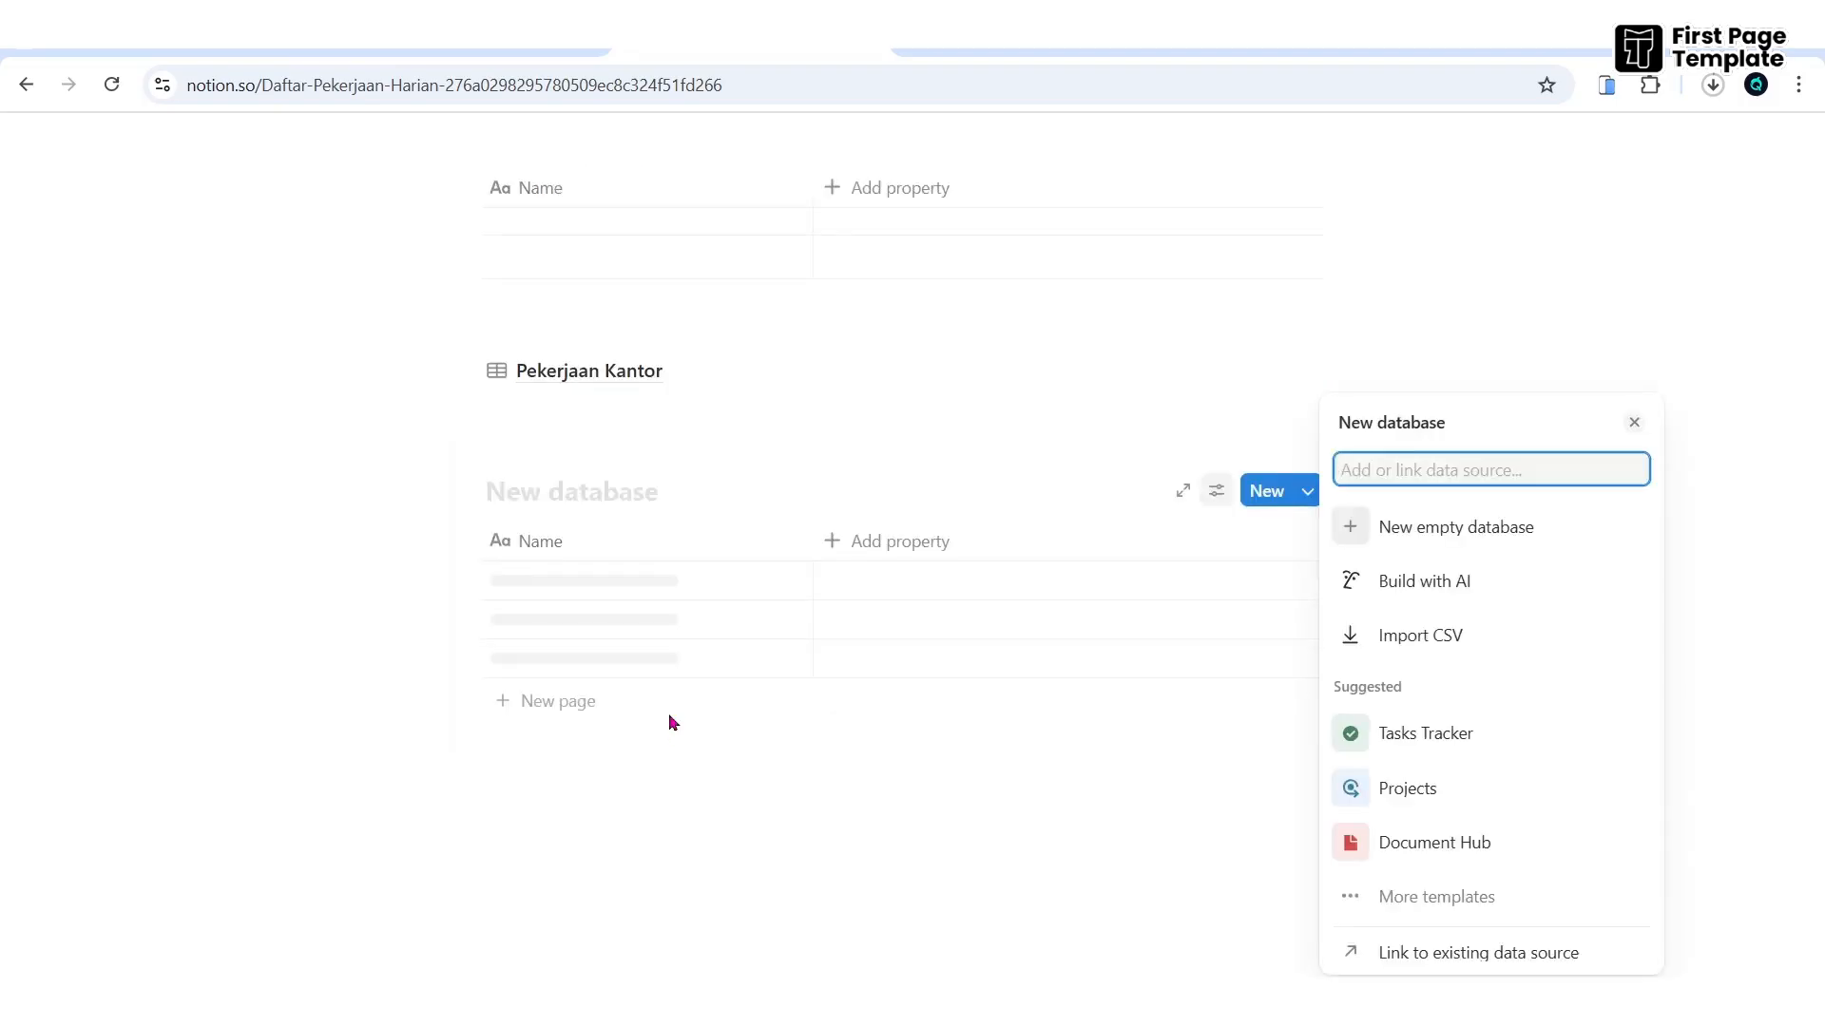
left_click(575, 487)
type("Mata Pe")
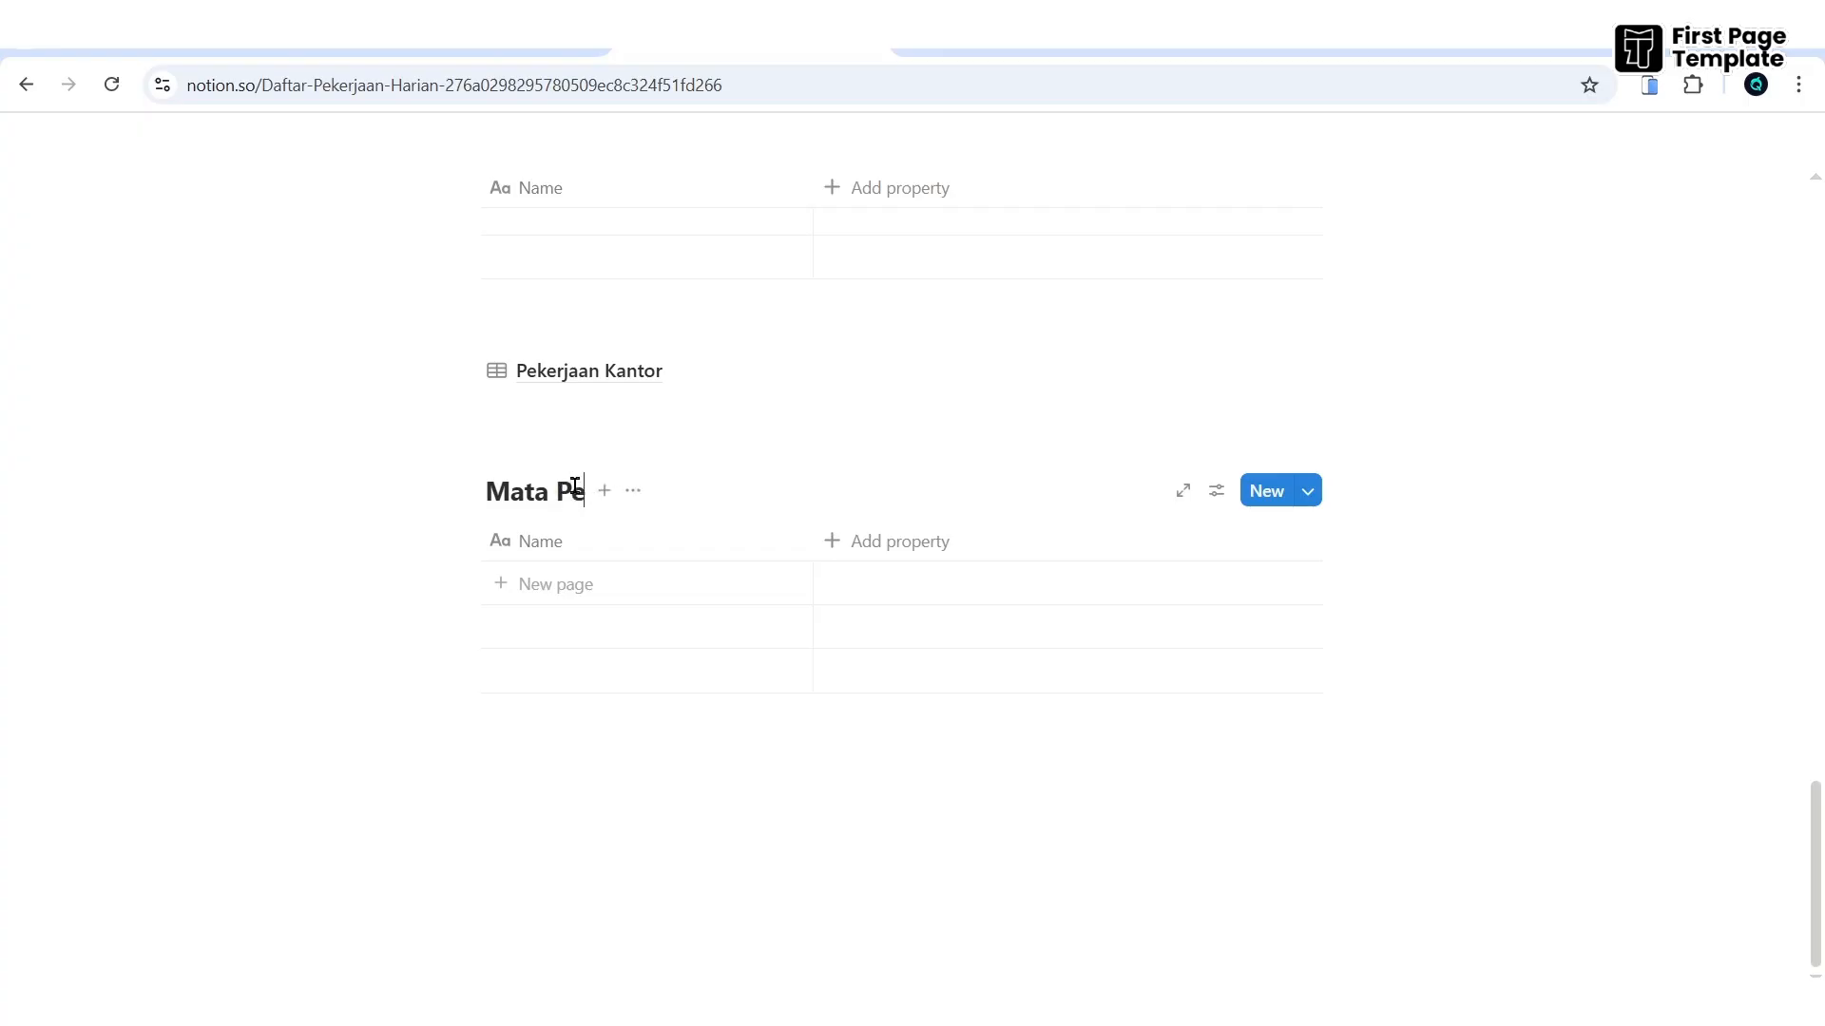
type("lajaran")
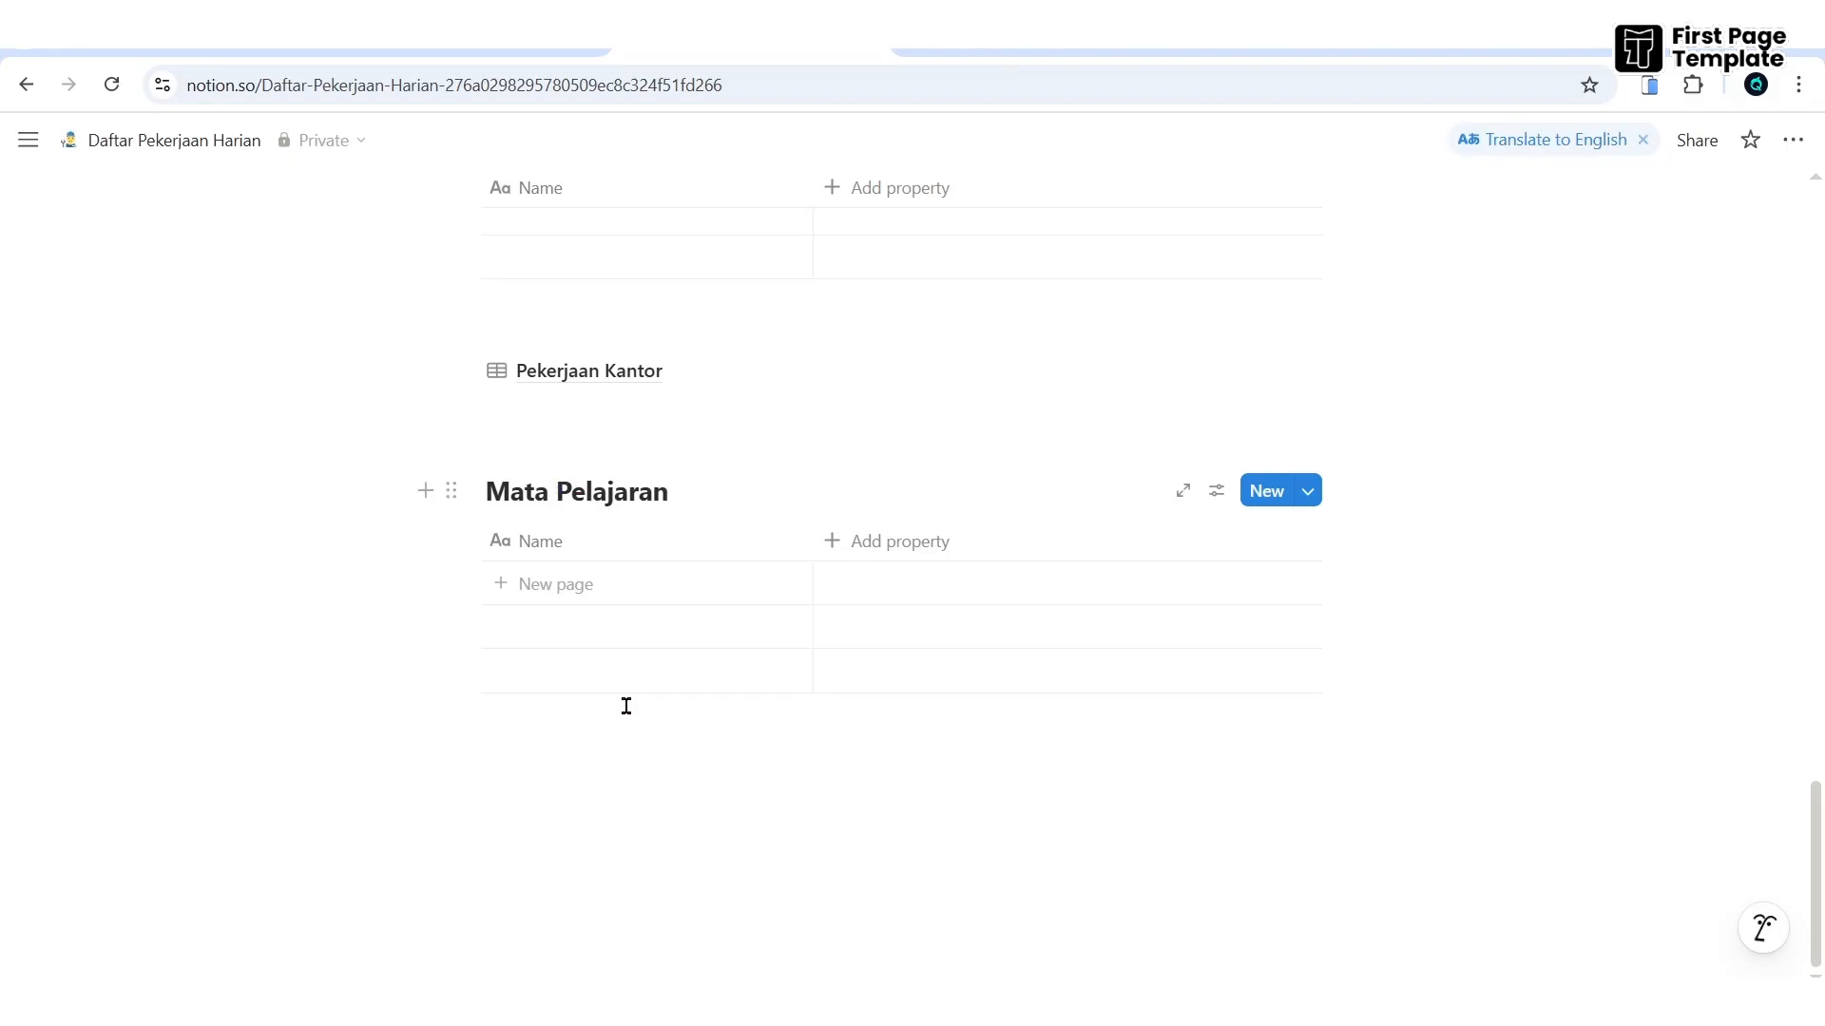
- Add a Status property to the Mata Pelajaran table
left_click(845, 554)
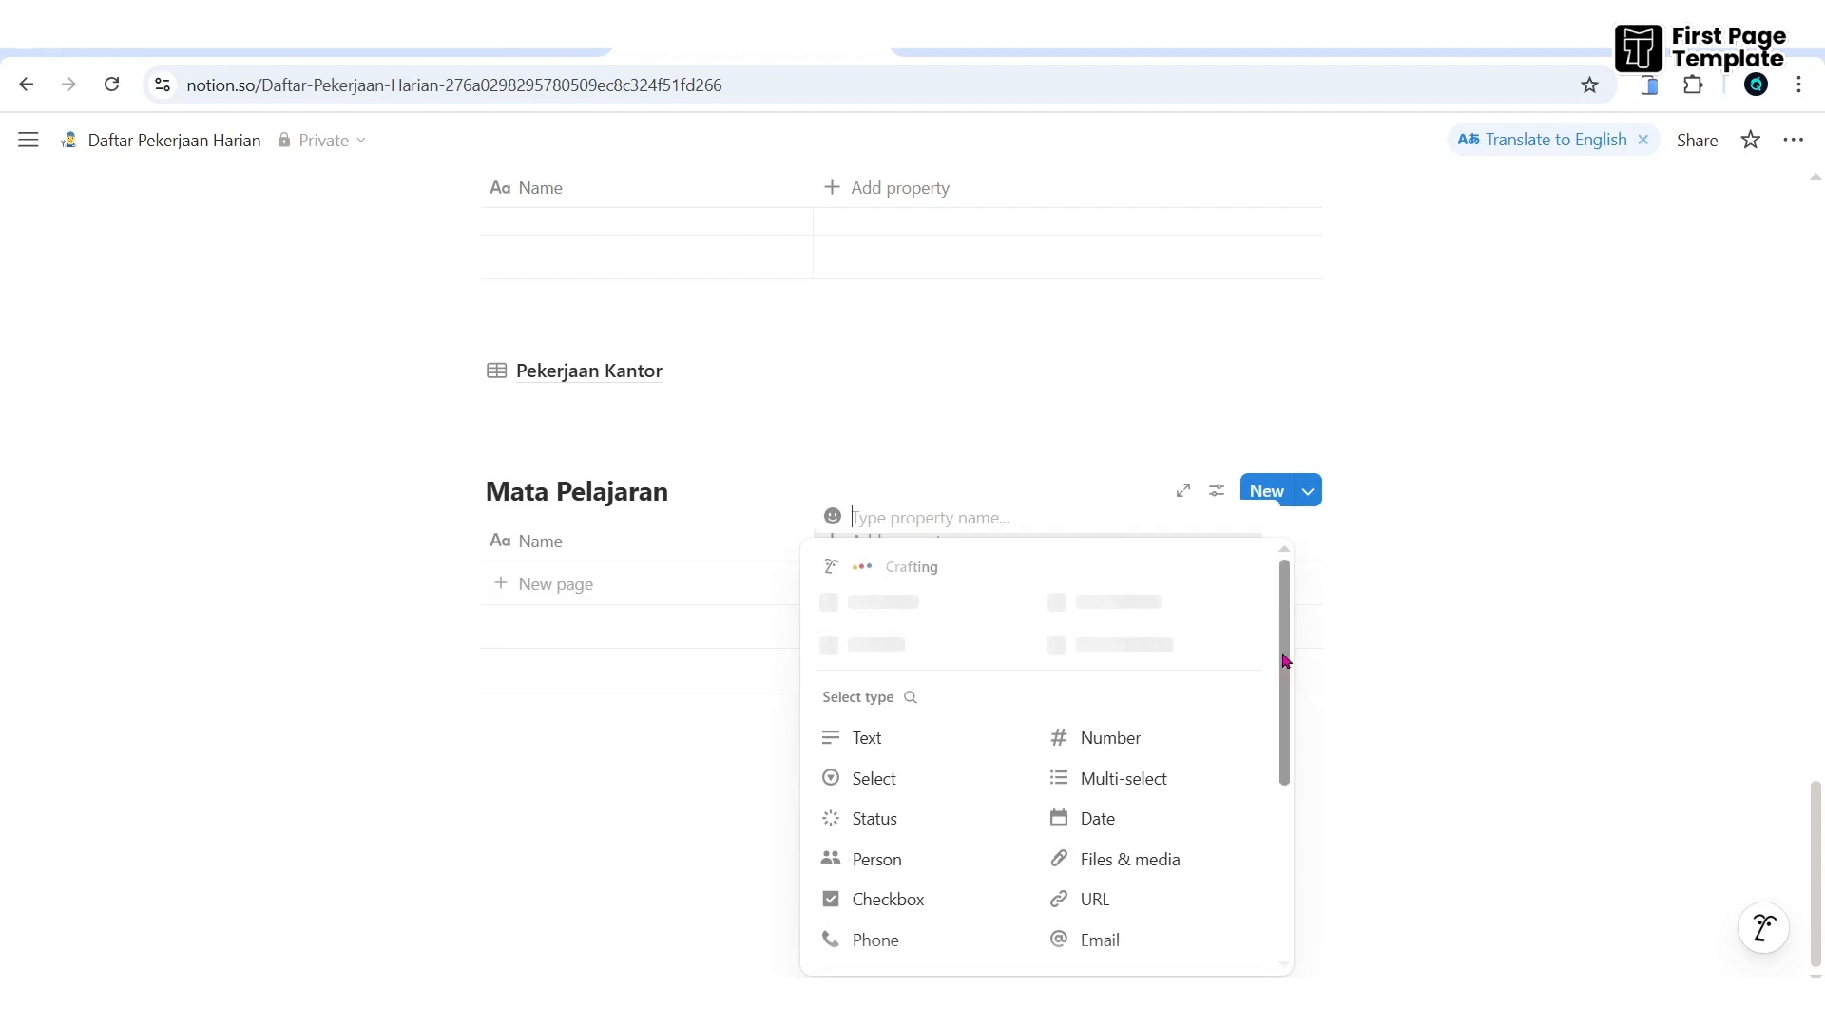
scroll(1284, 661, "down", 2)
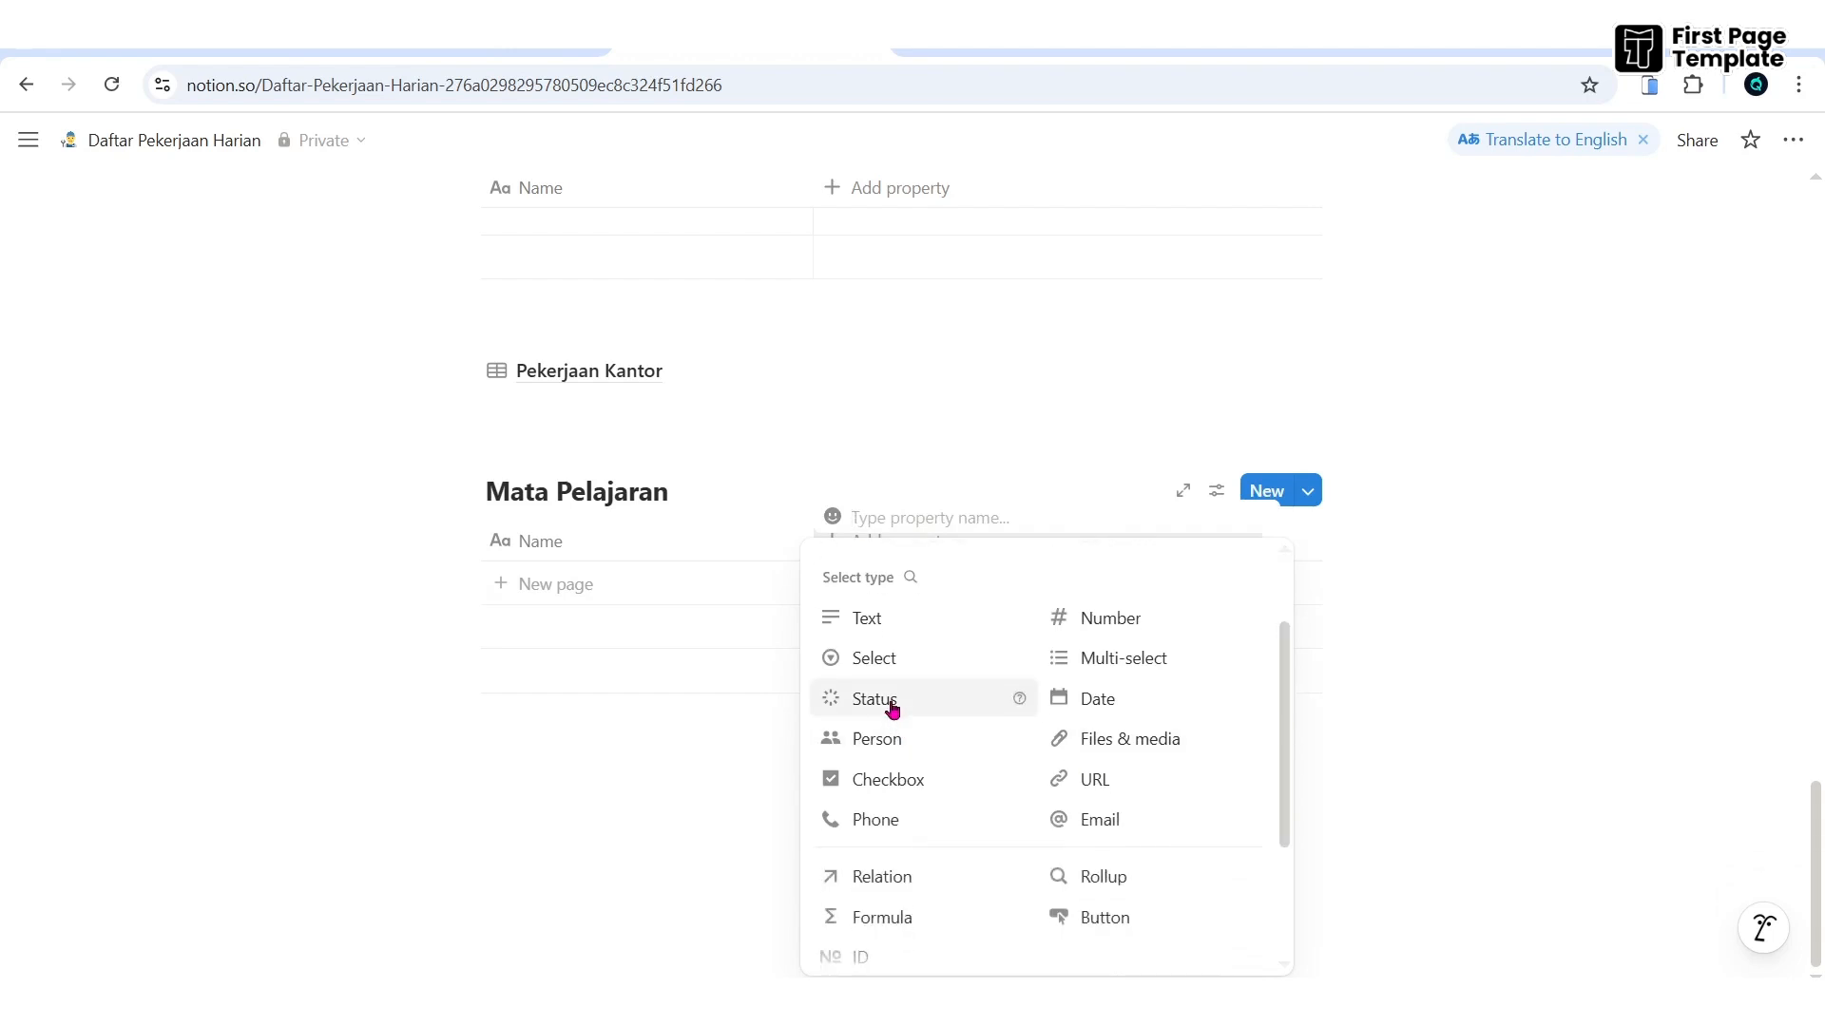
left_click(891, 708)
- Rename the Status options to Dimulai, Sedang Berlangsung and Sudah Selesai
left_click(887, 544)
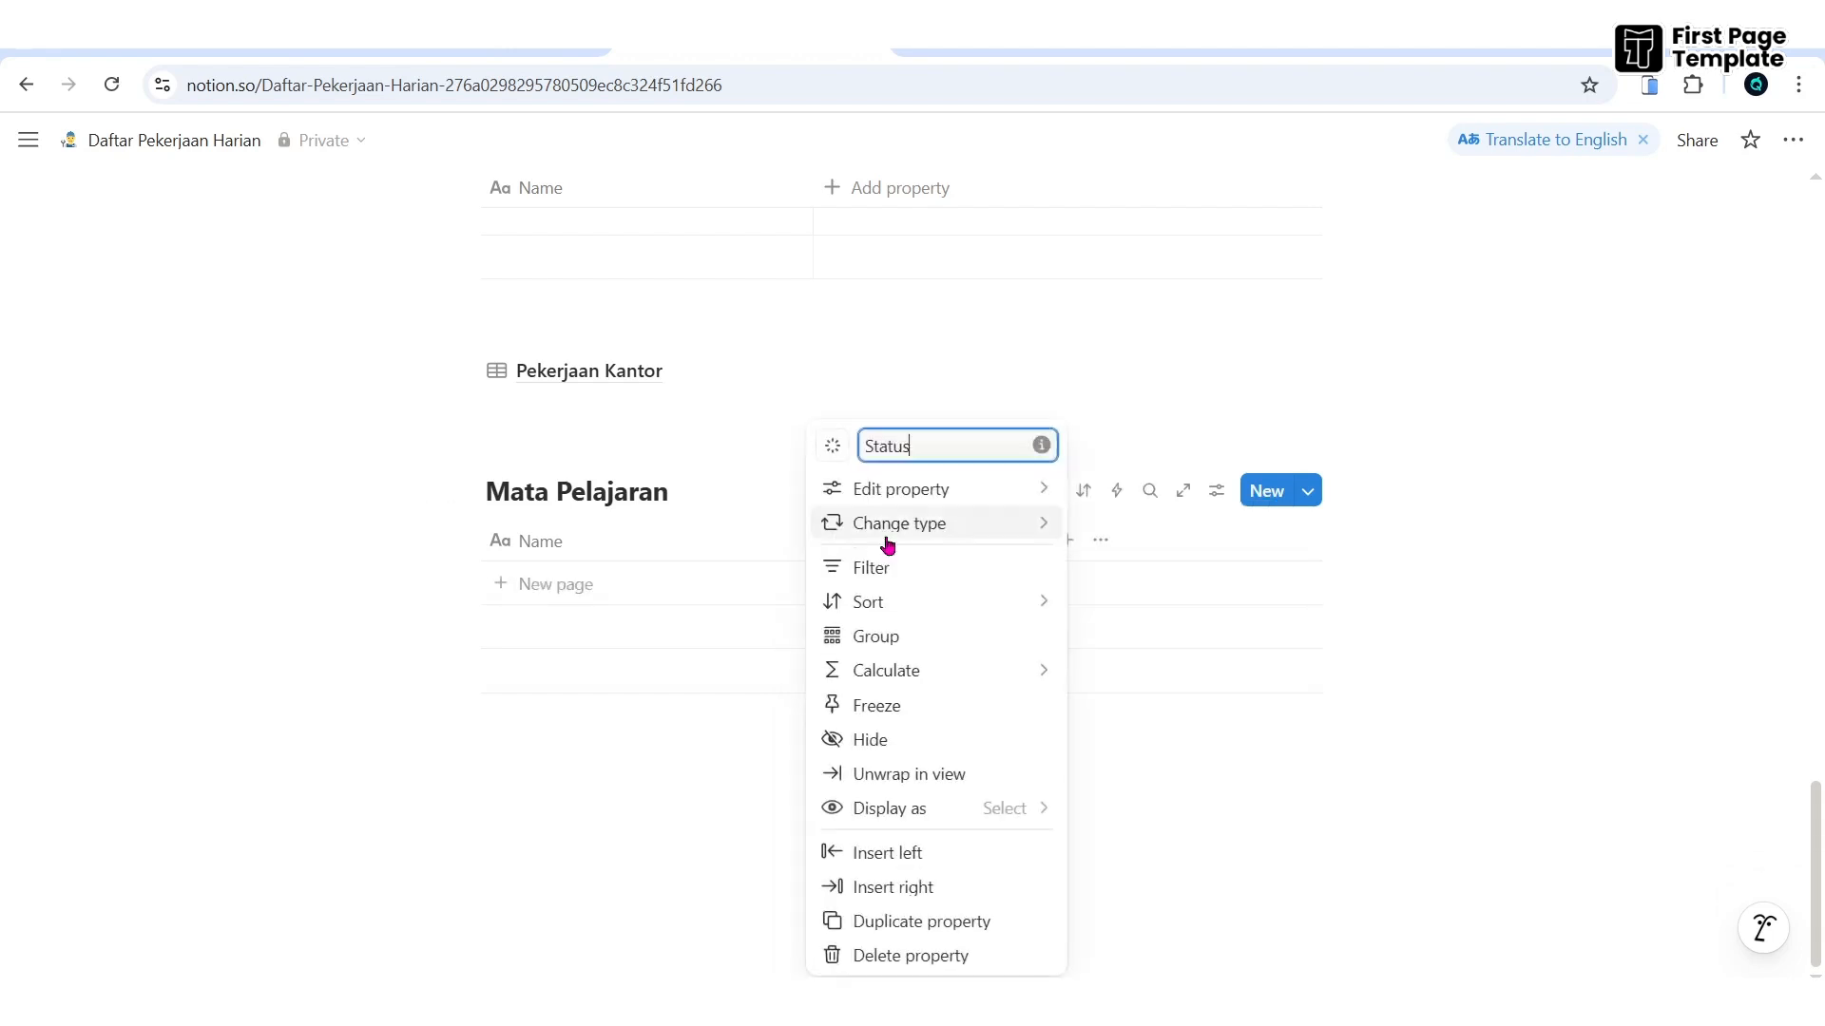
mouse_move(988, 498)
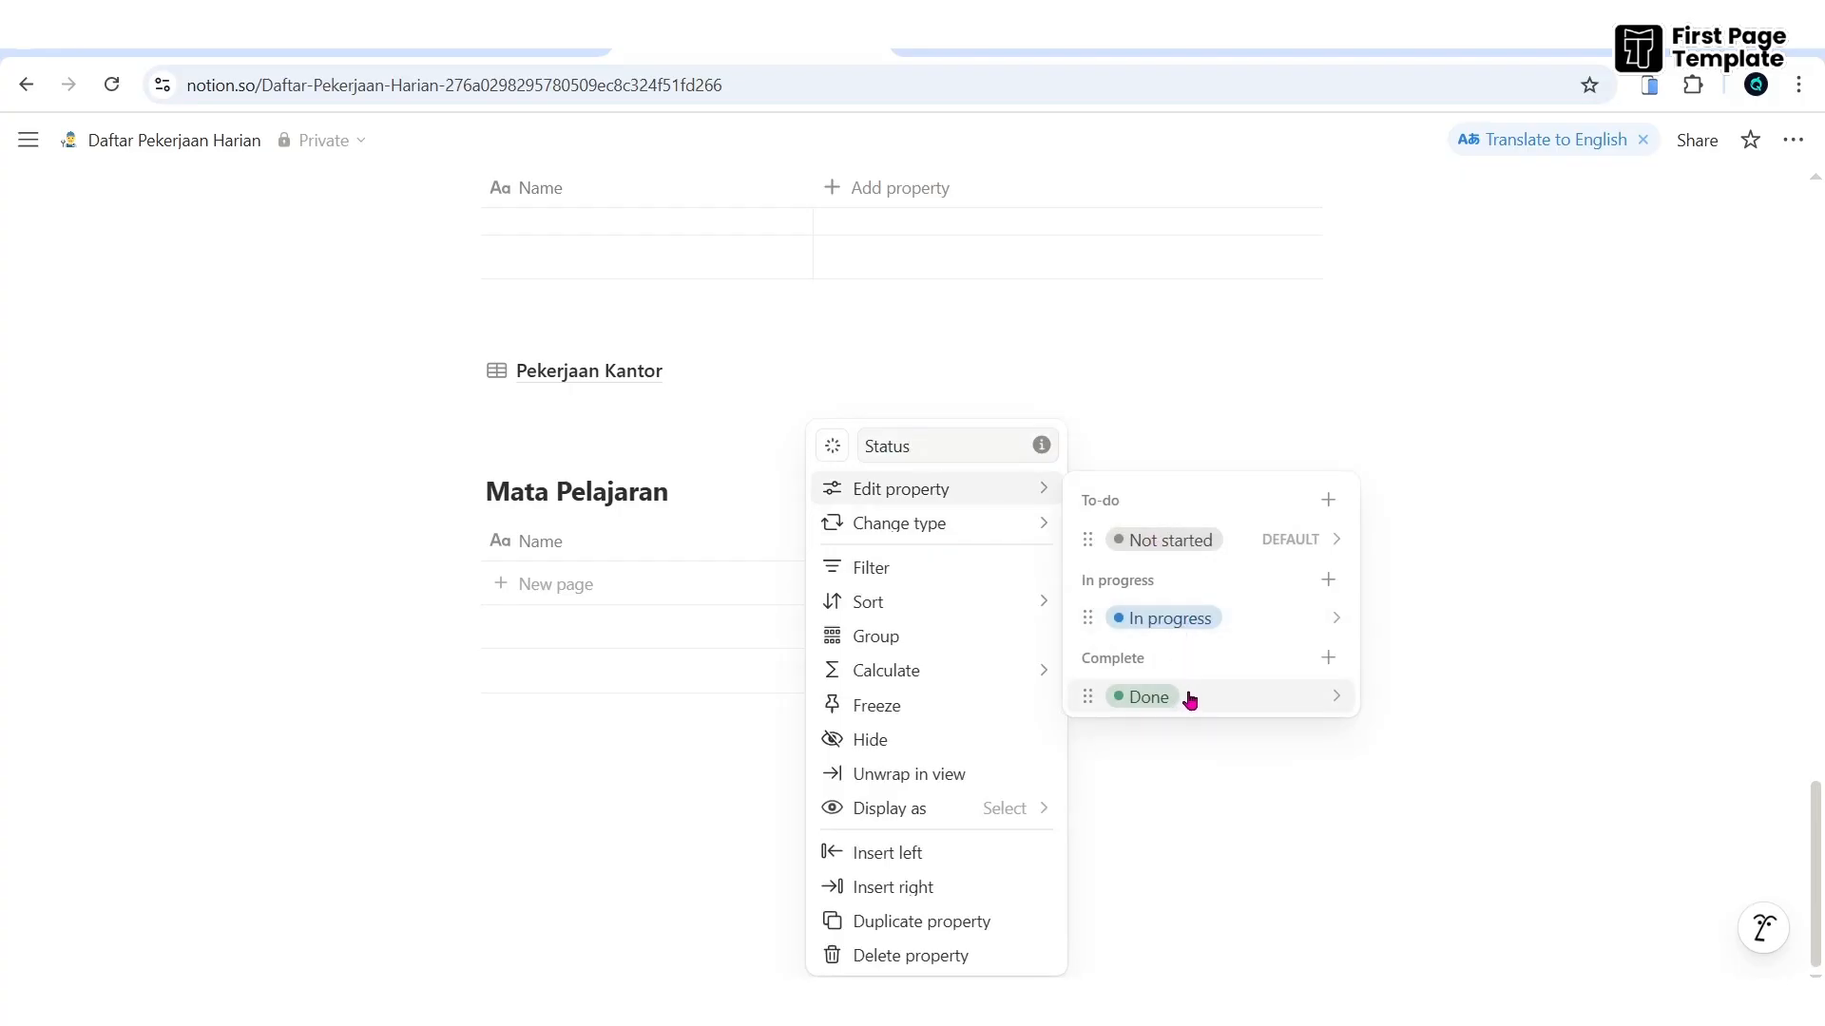
left_click(1288, 696)
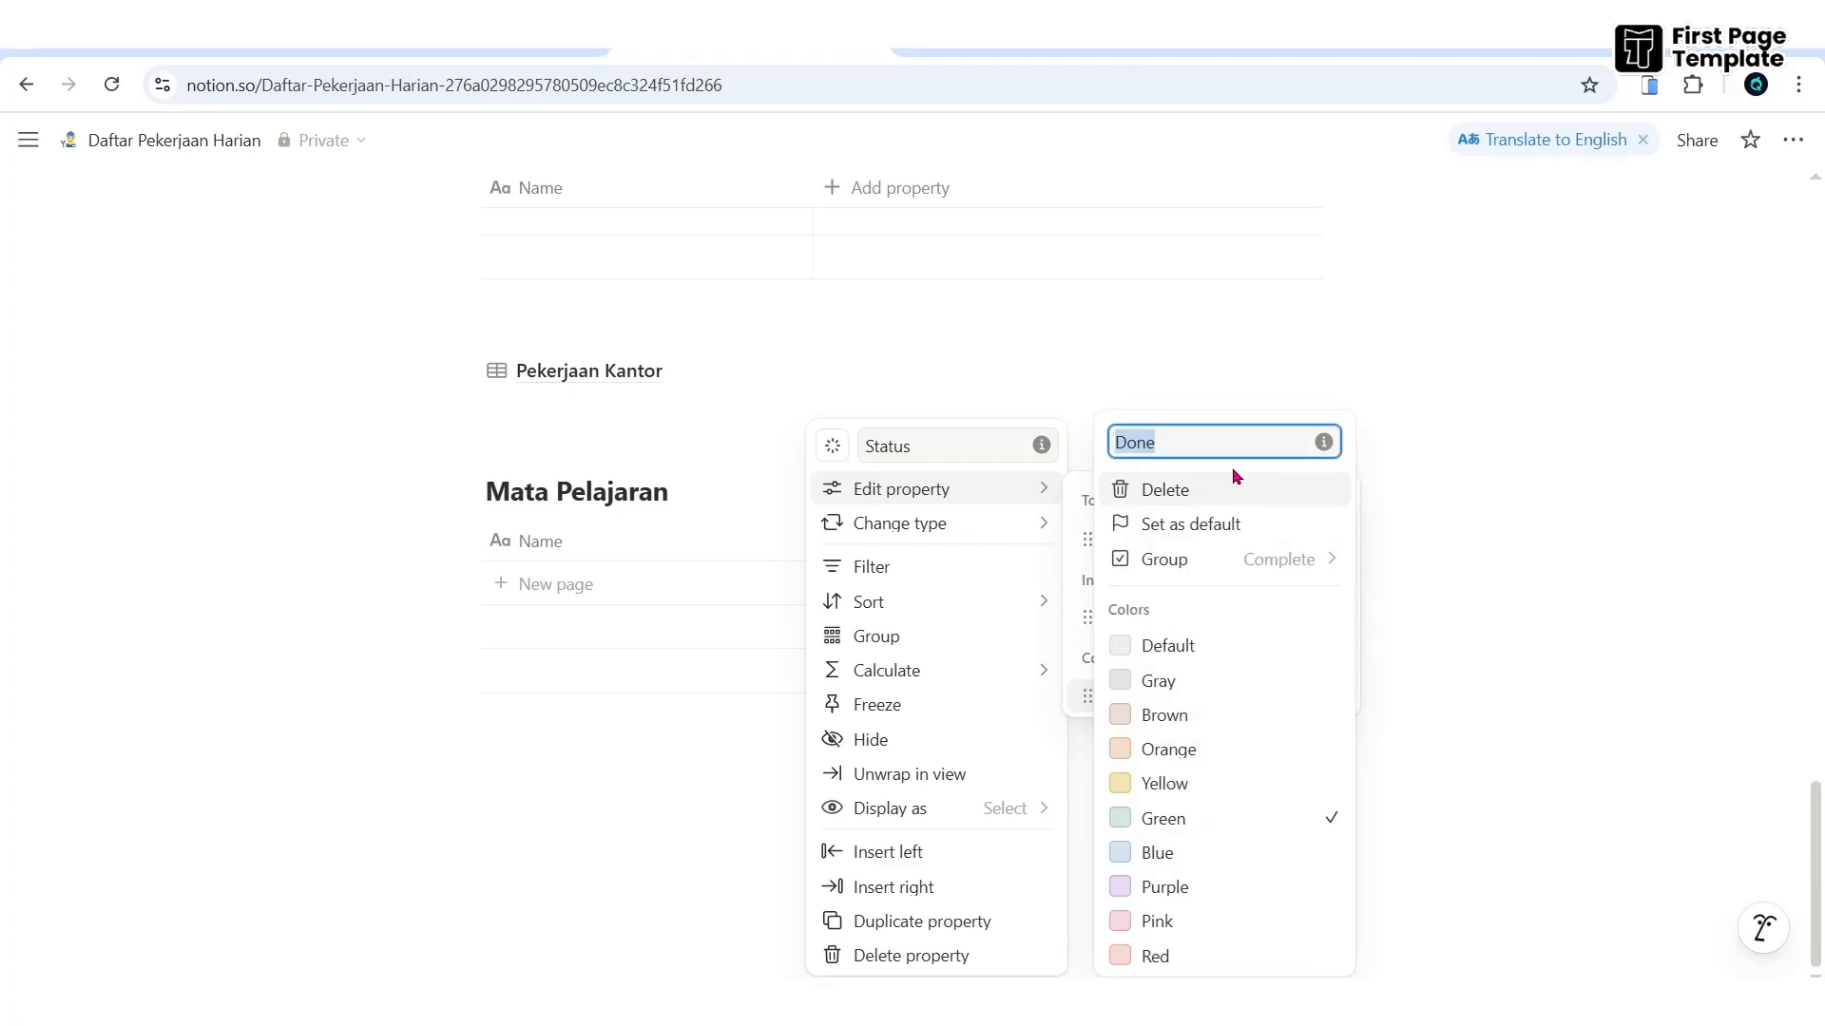
key("BackSpace")
type("Sudah Selesai")
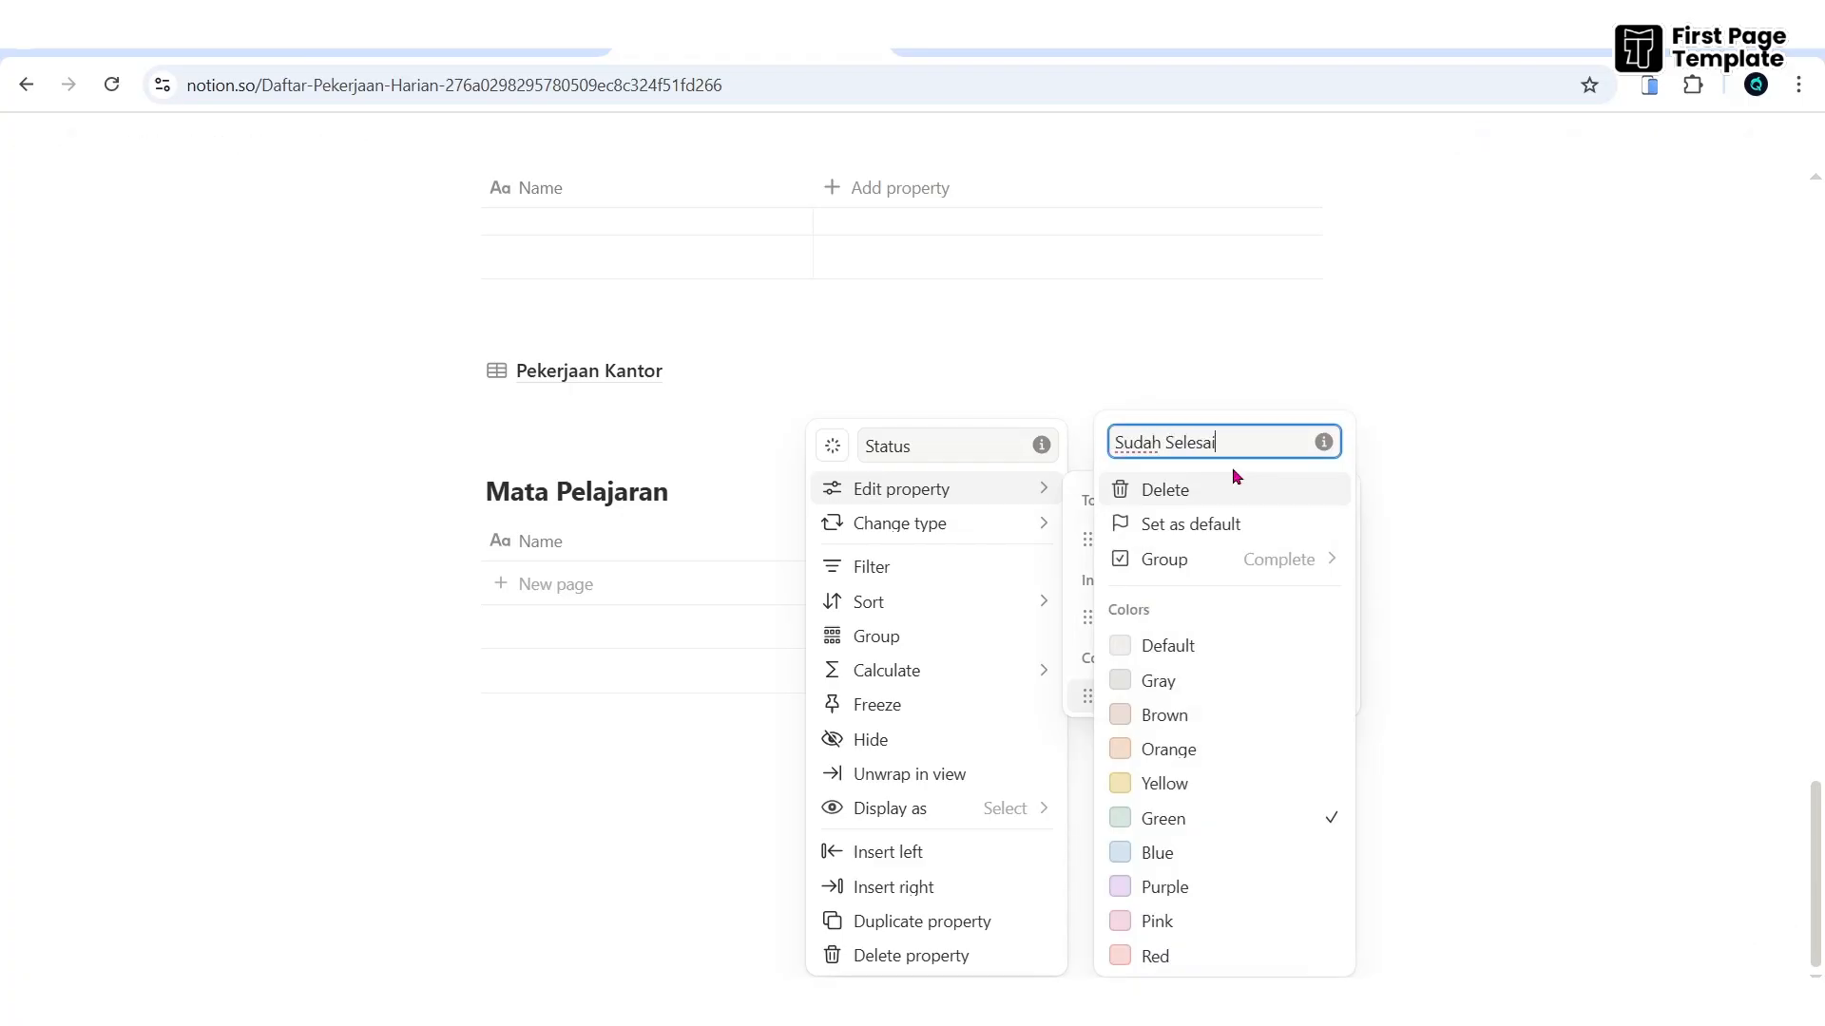
key("Return")
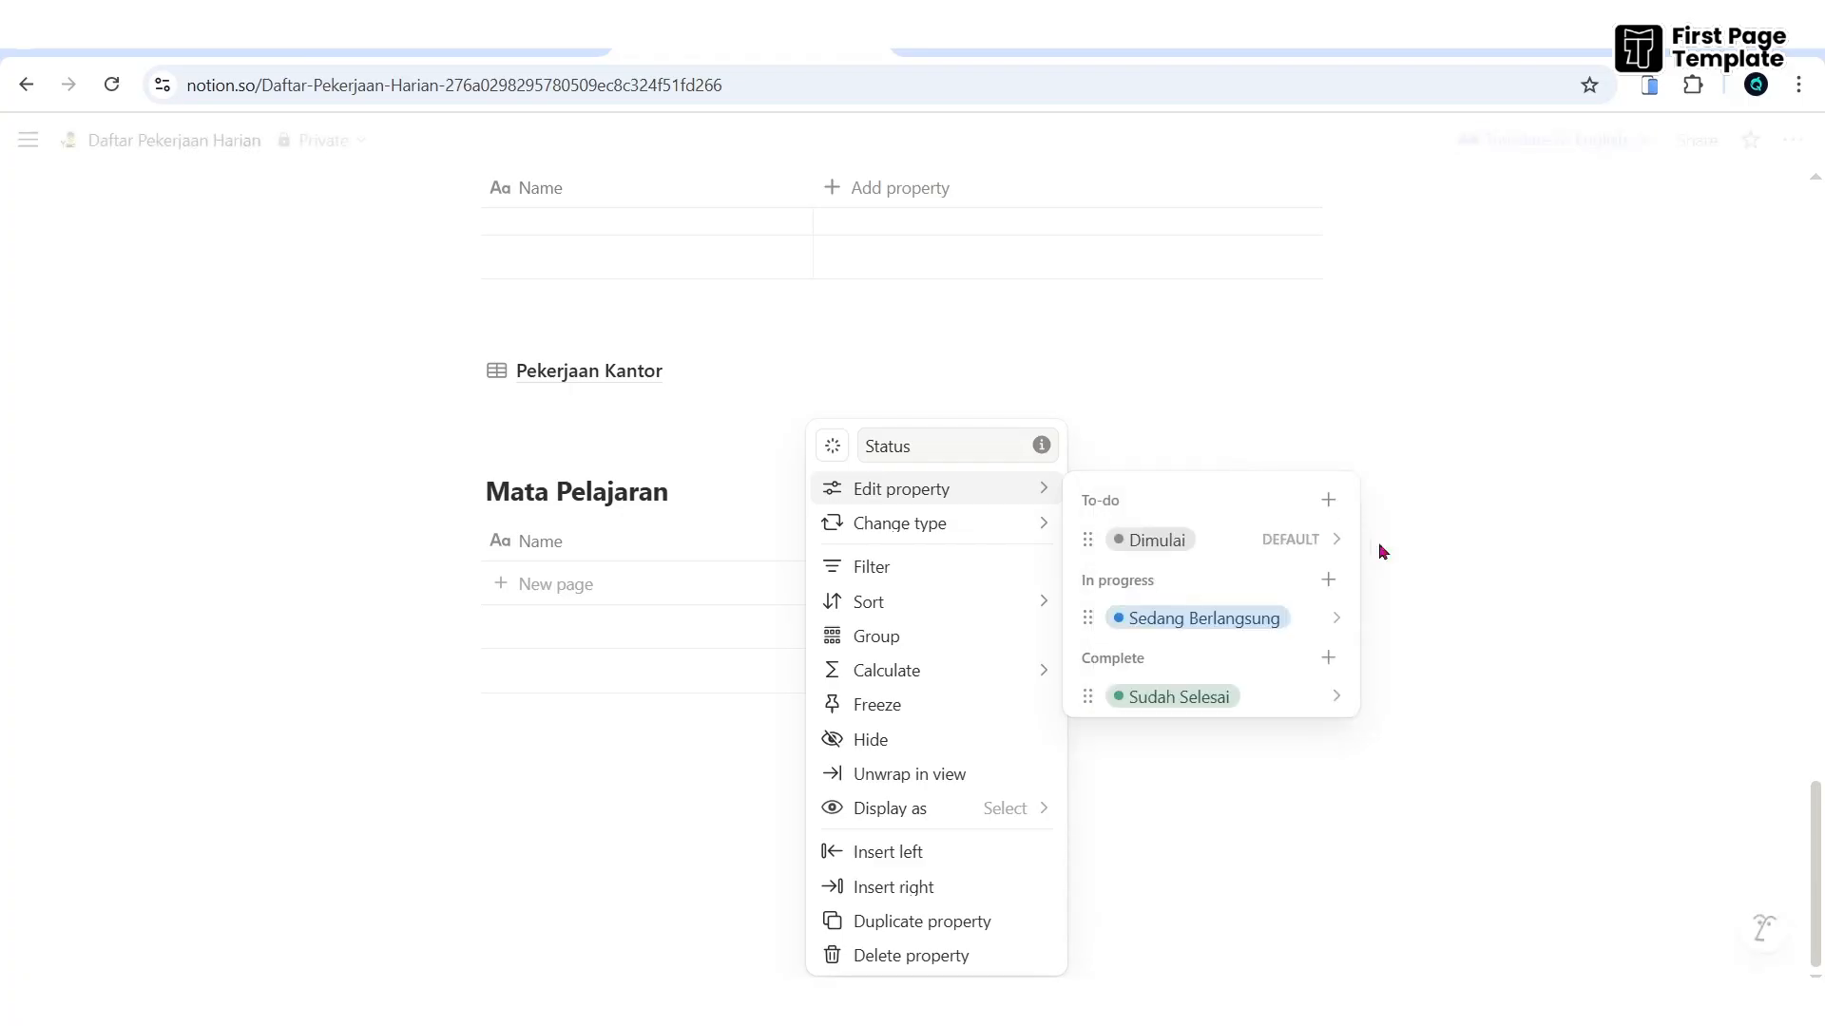
left_click(1511, 582)
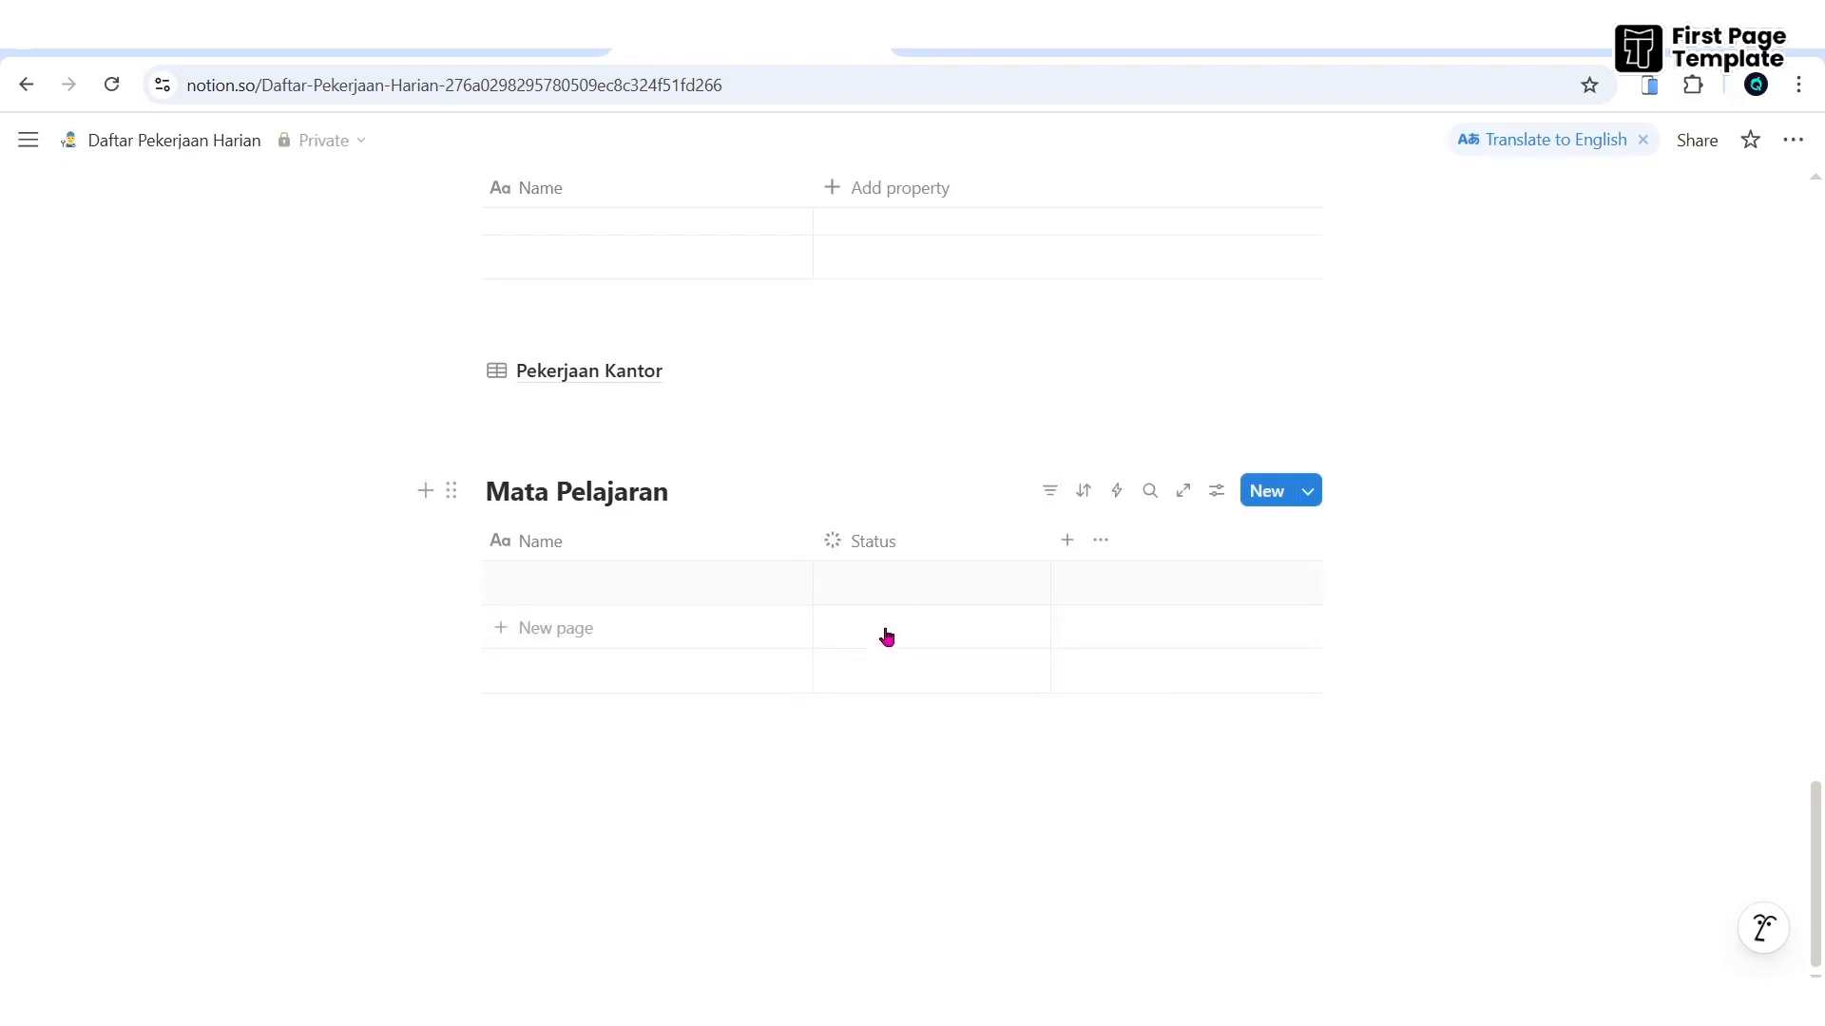
- Add a multi-select property to the Mata Pelajaran table
left_click(1067, 541)
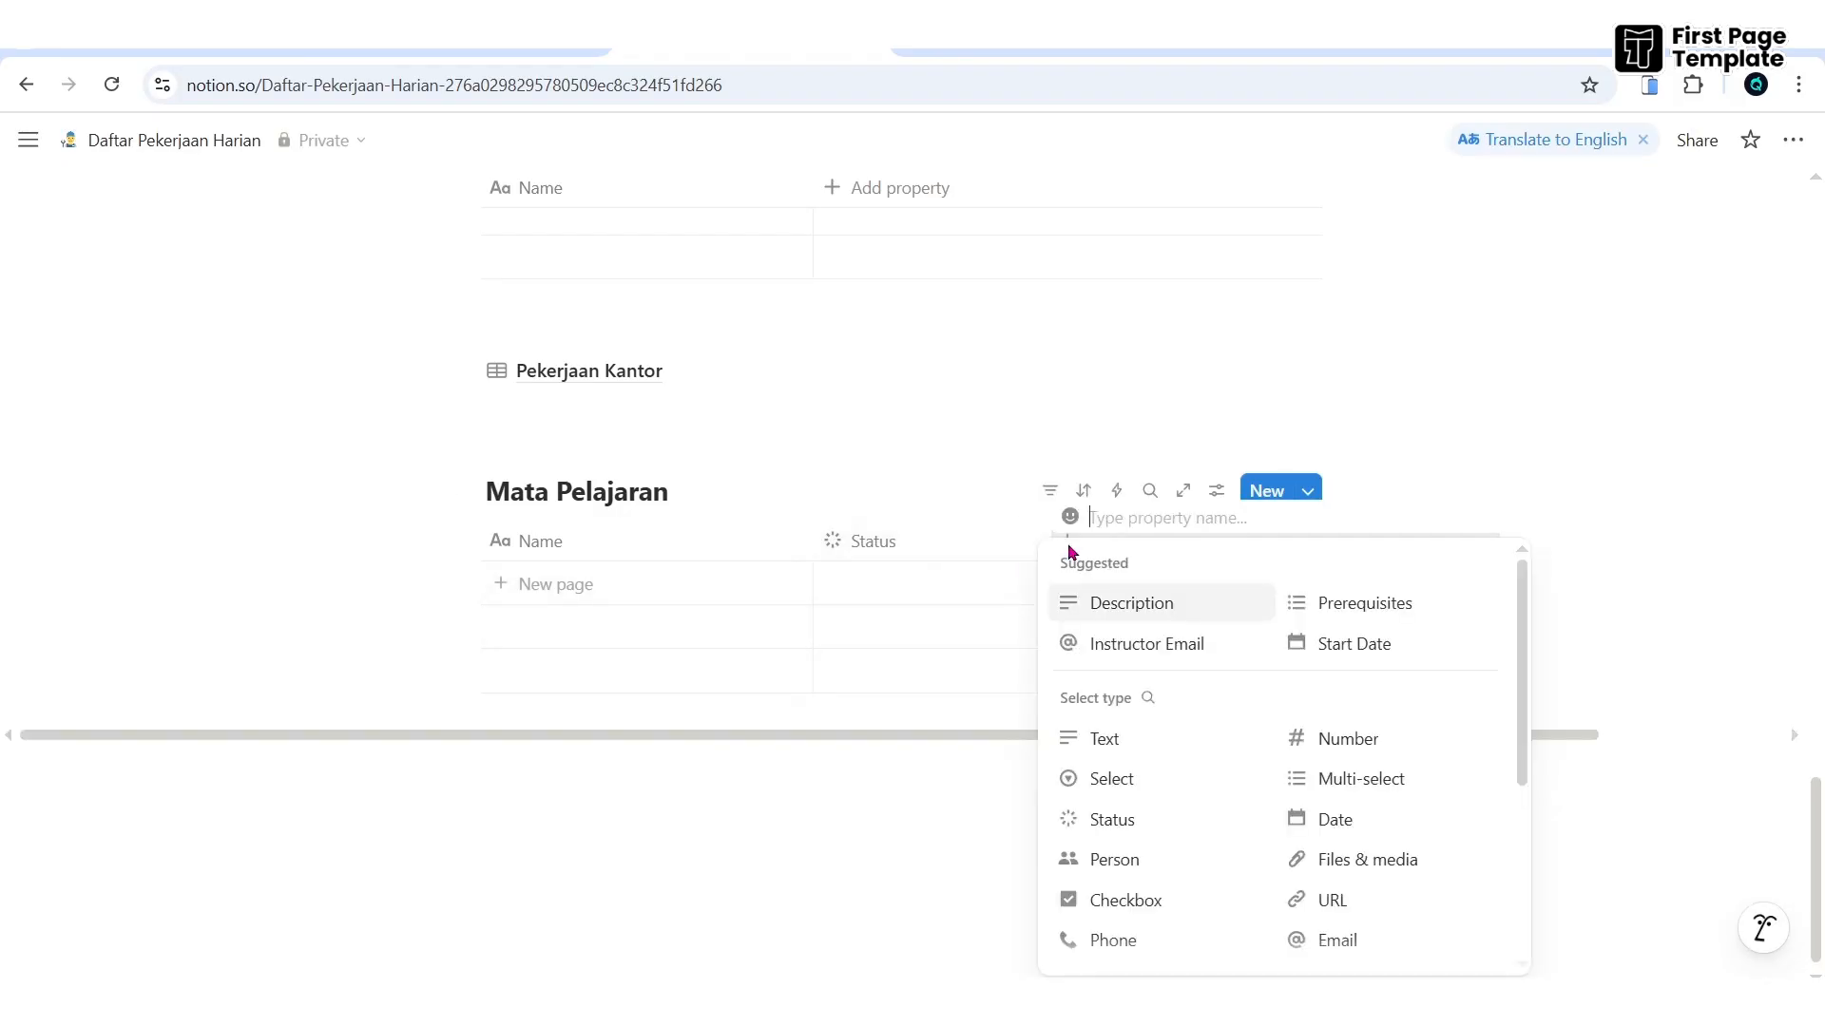
scroll(1330, 799, "down", 3)
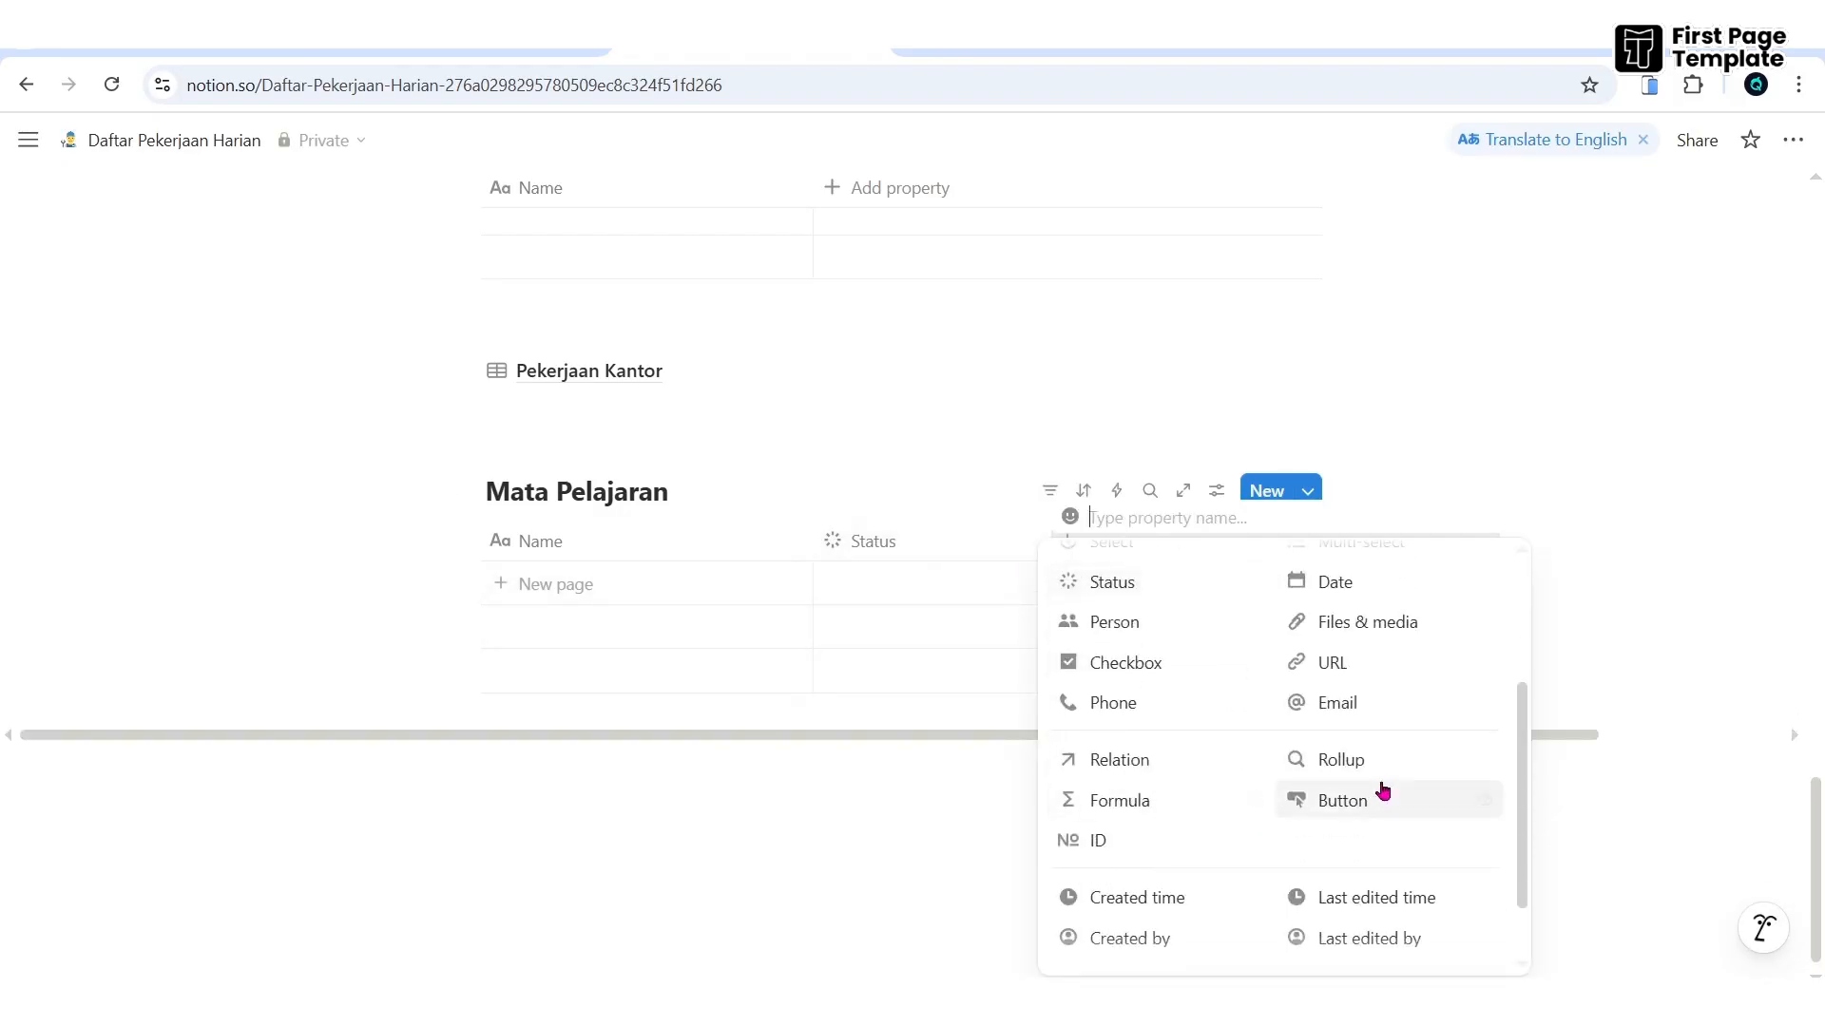
scroll(1376, 760, "up", 3)
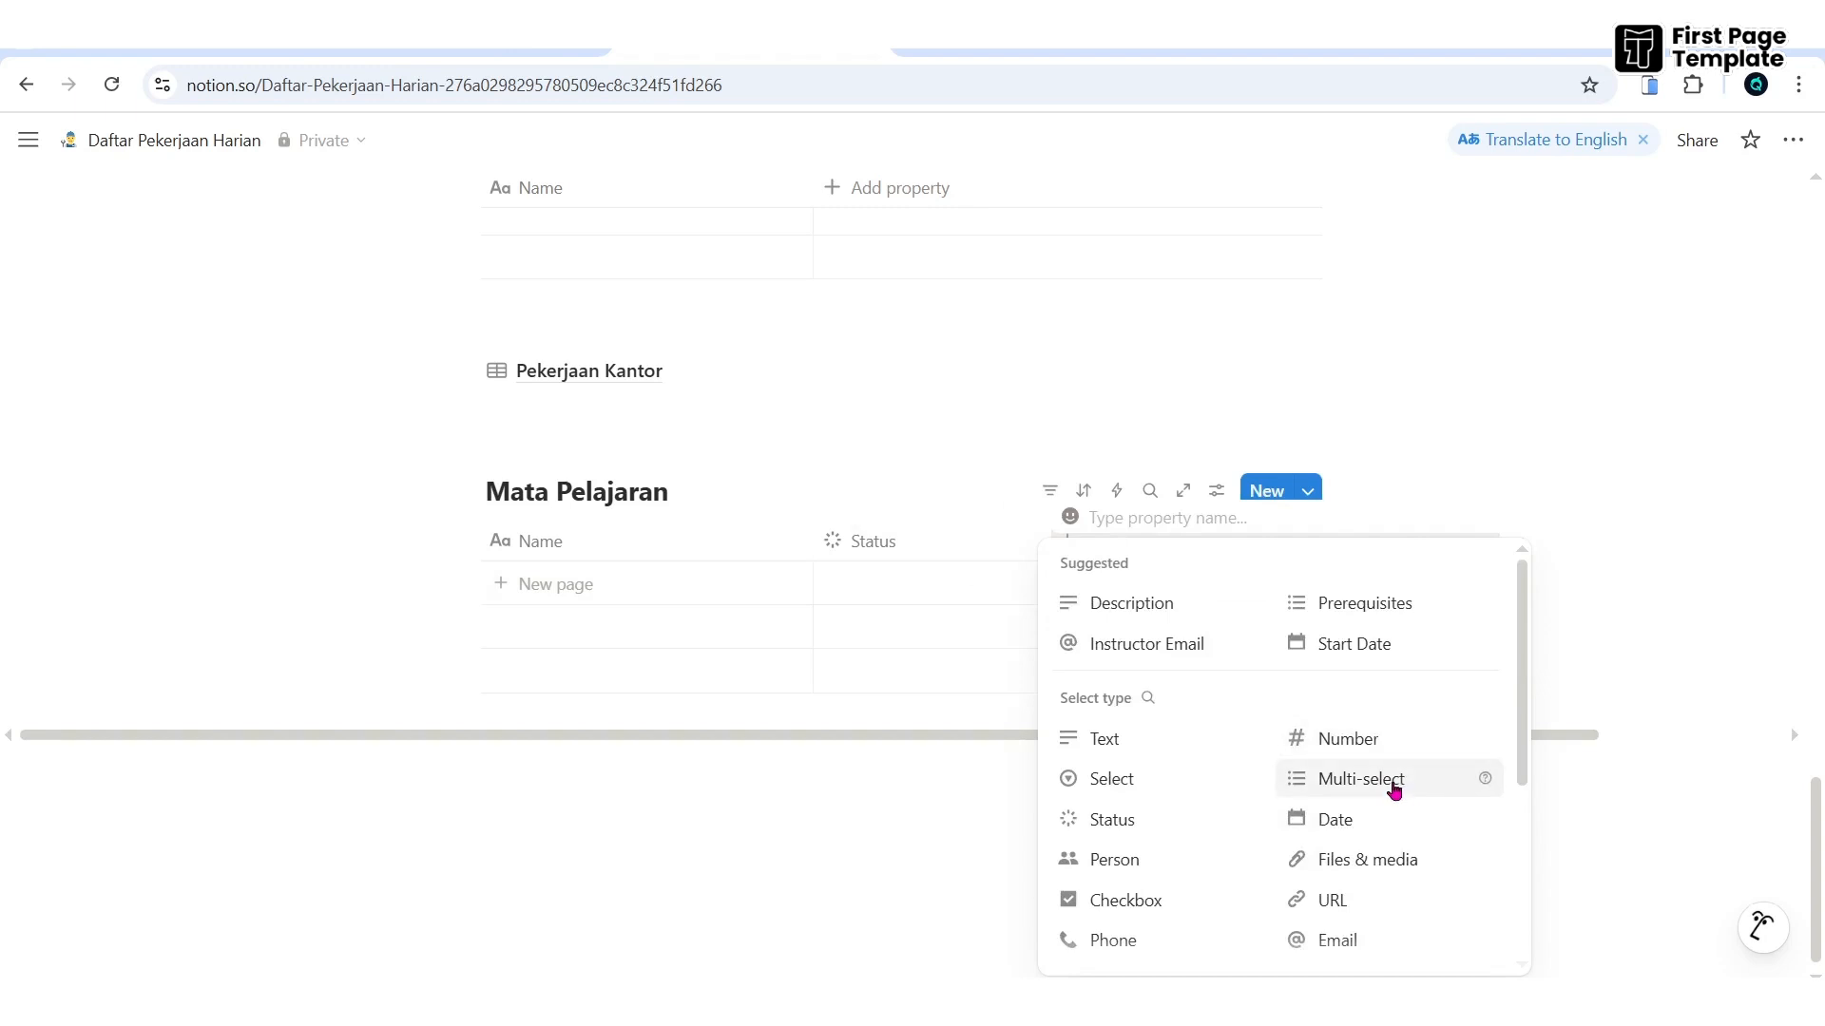
left_click(1390, 782)
- Give the multi-select property day options from Senin to Minggu
left_click(1174, 551)
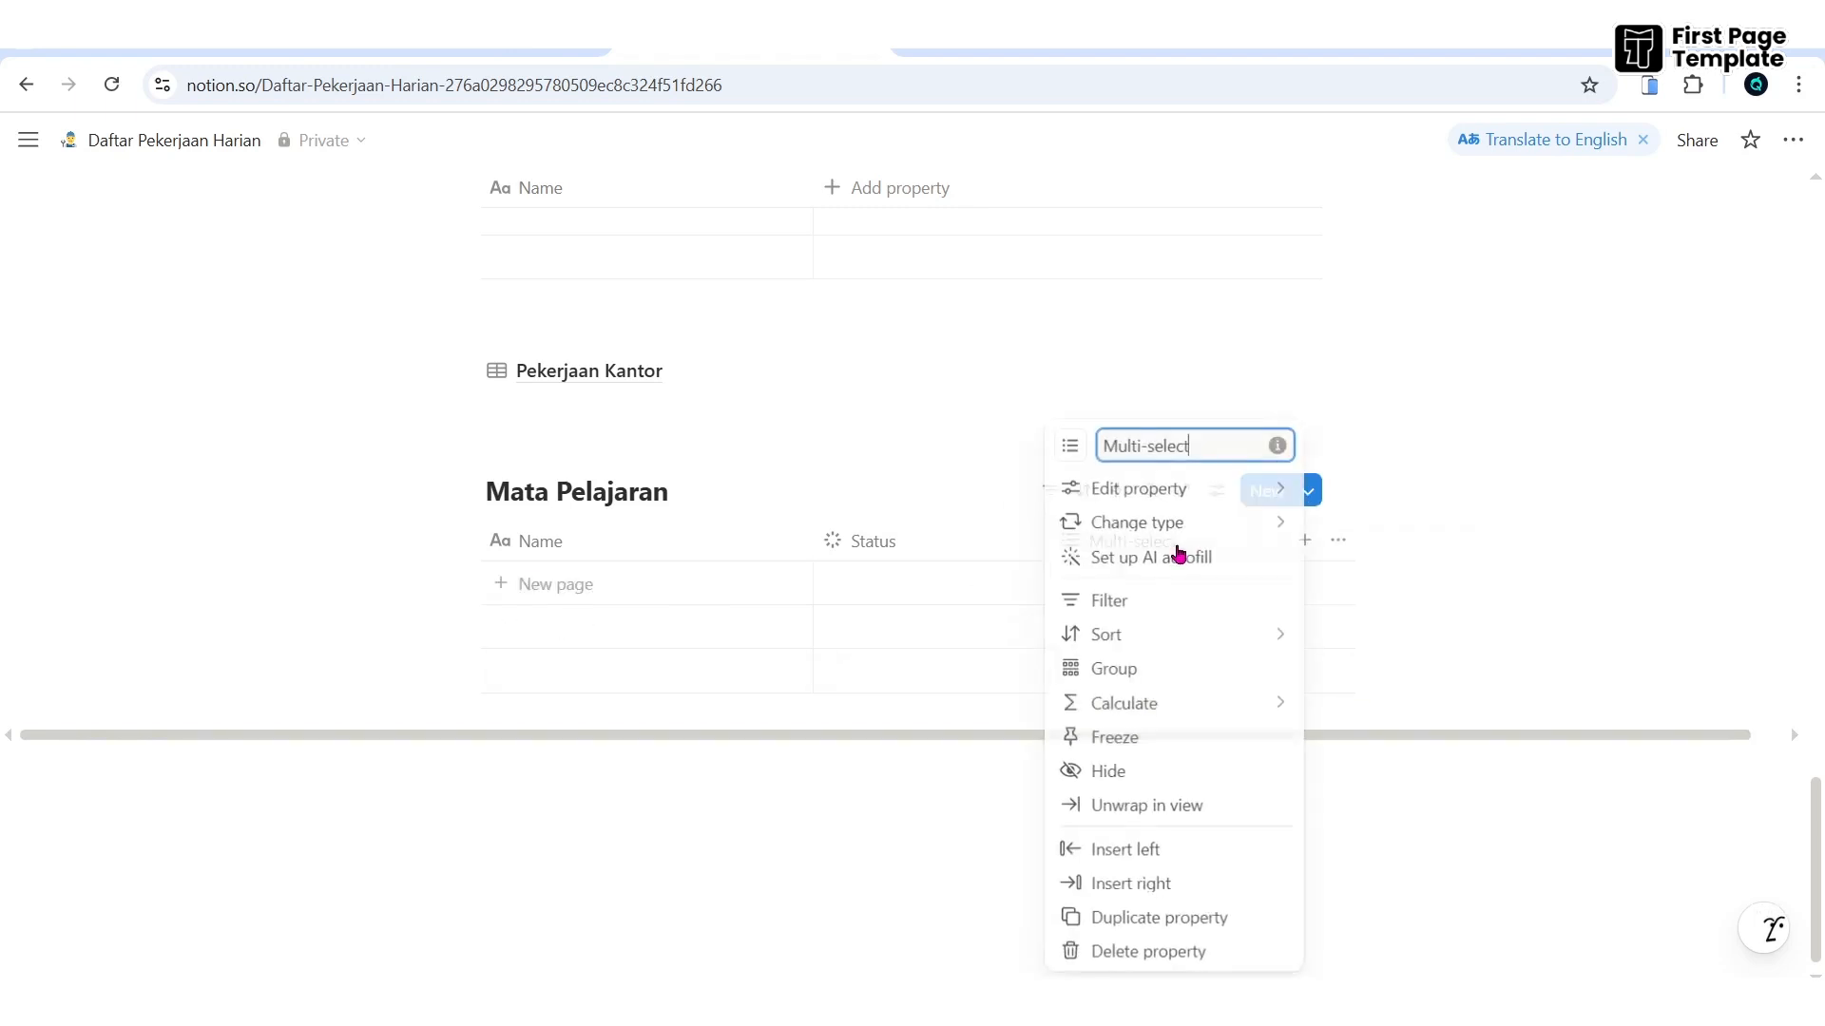
mouse_move(1214, 501)
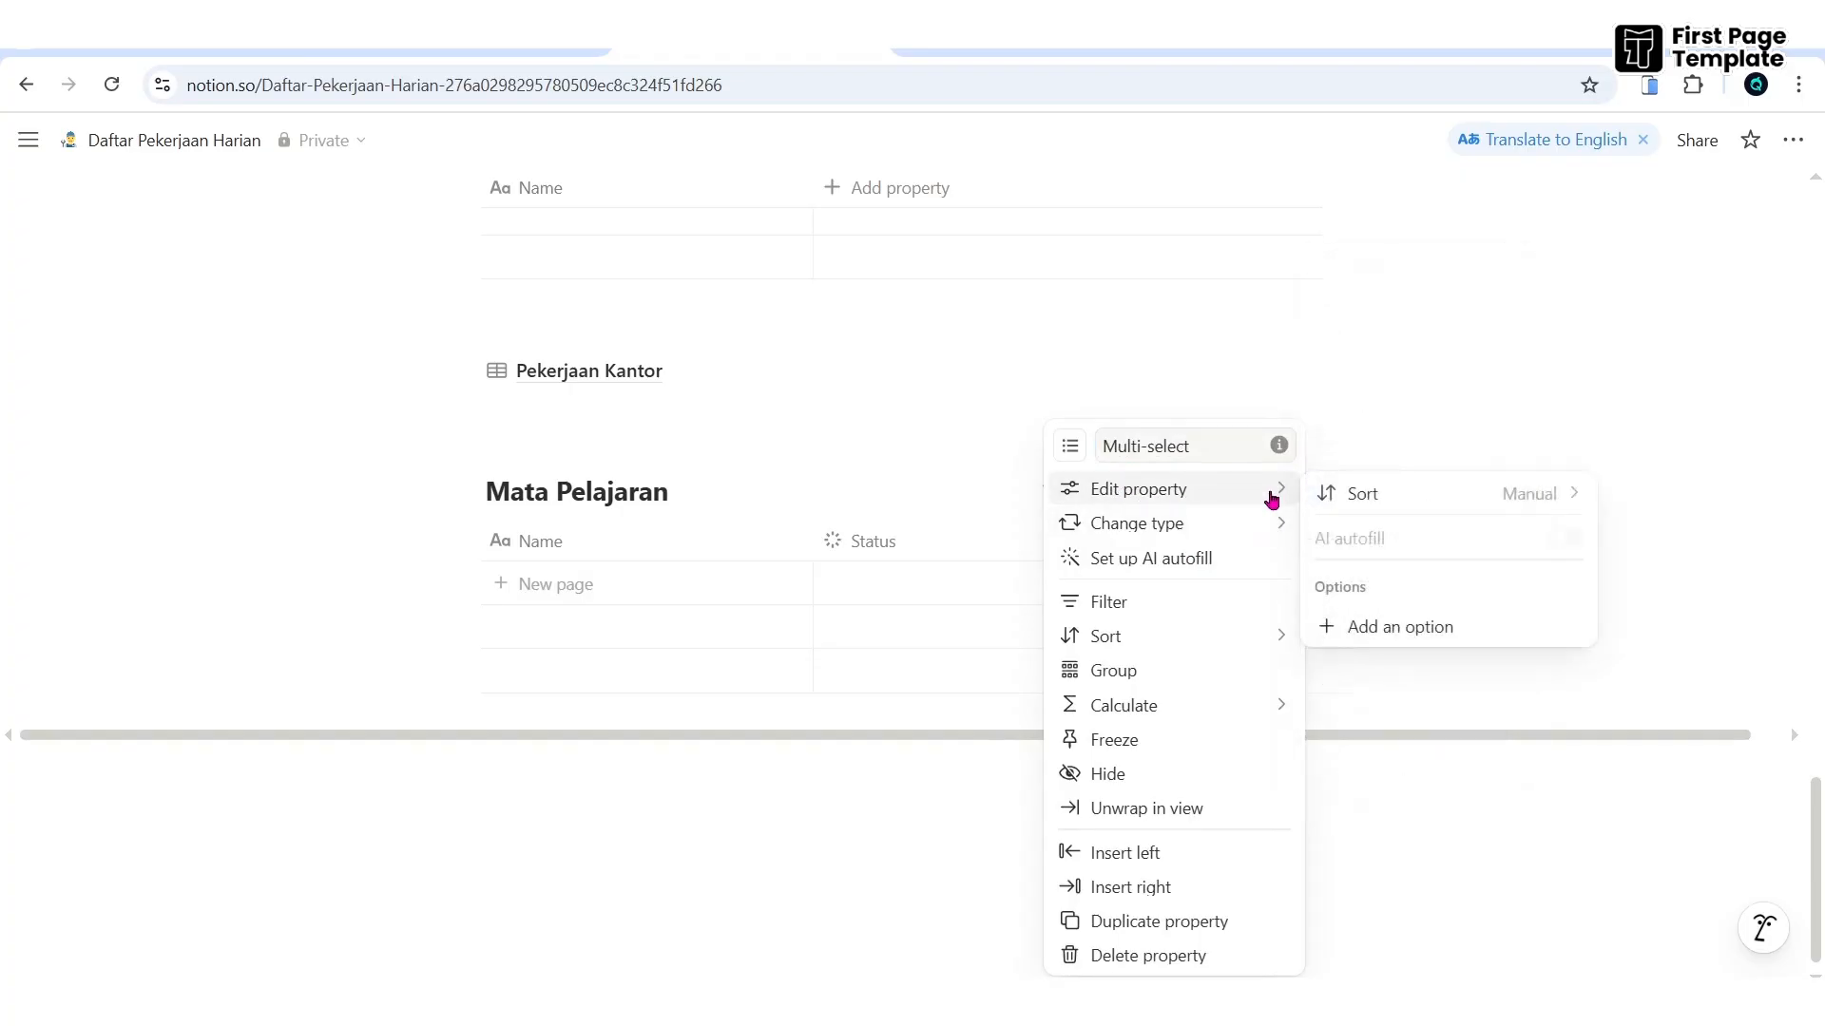
left_click(1413, 629)
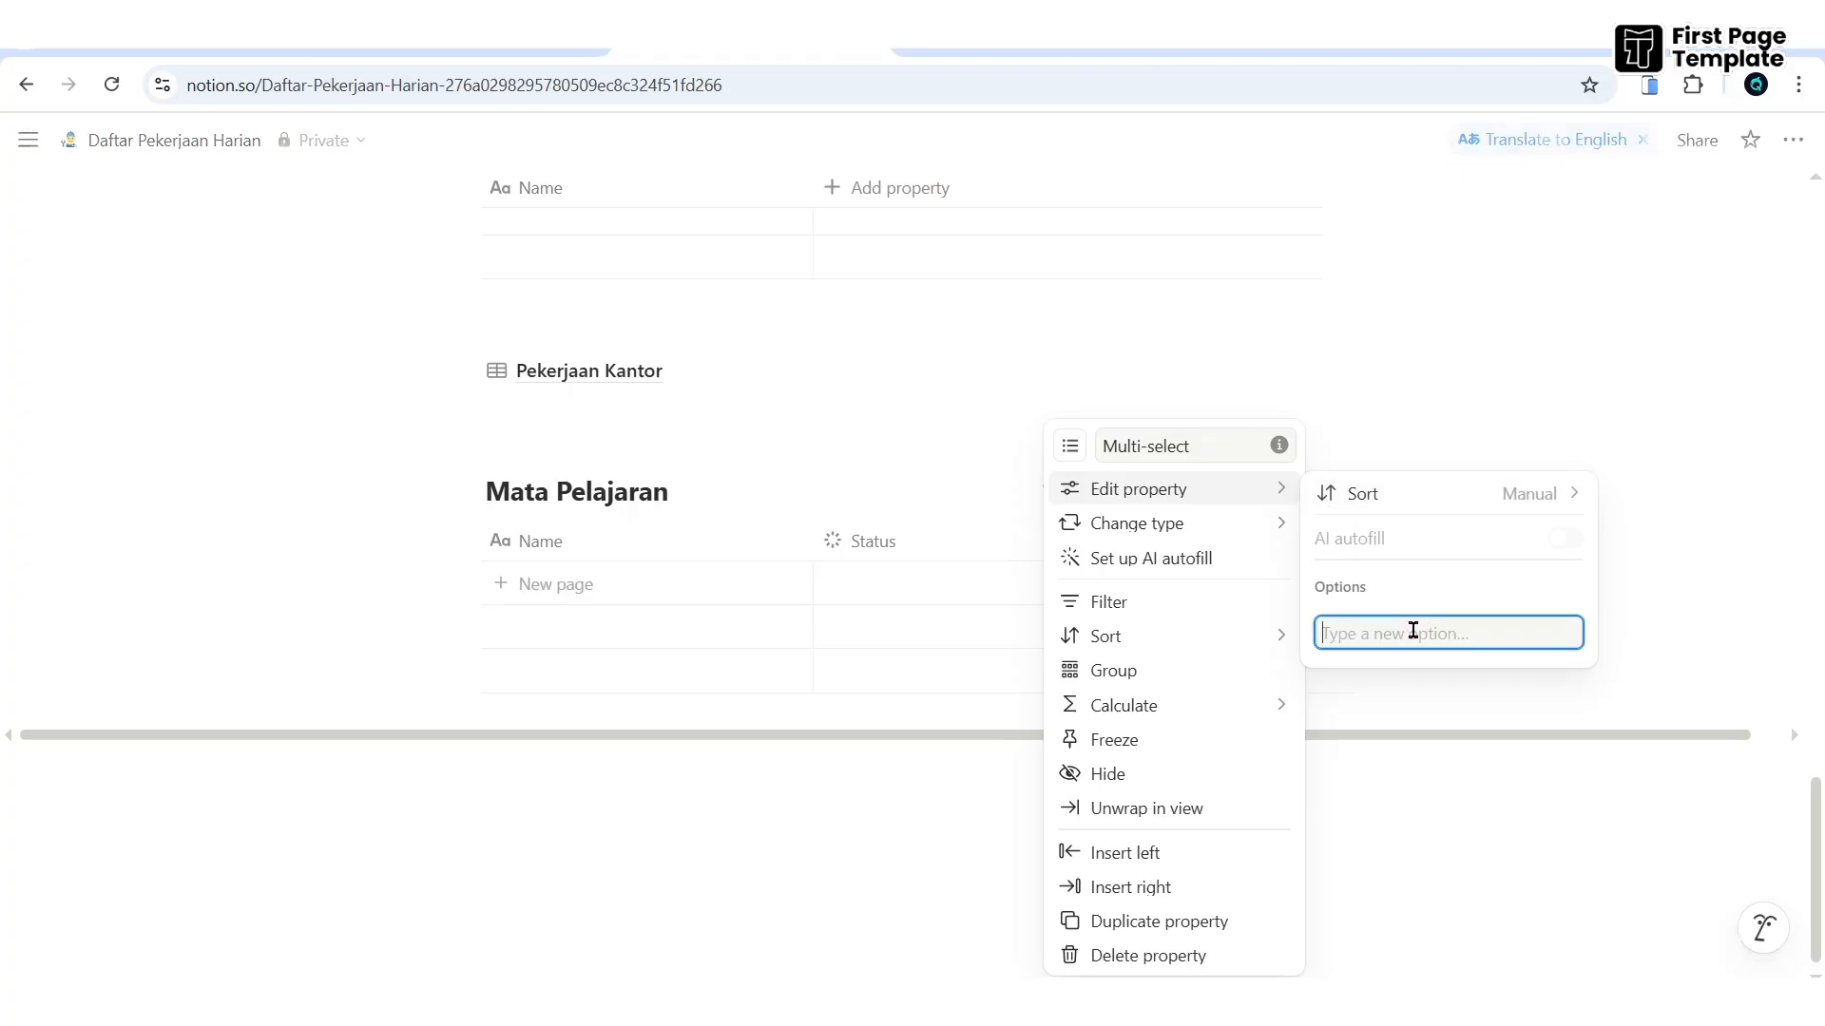
type("Senin")
key("Return")
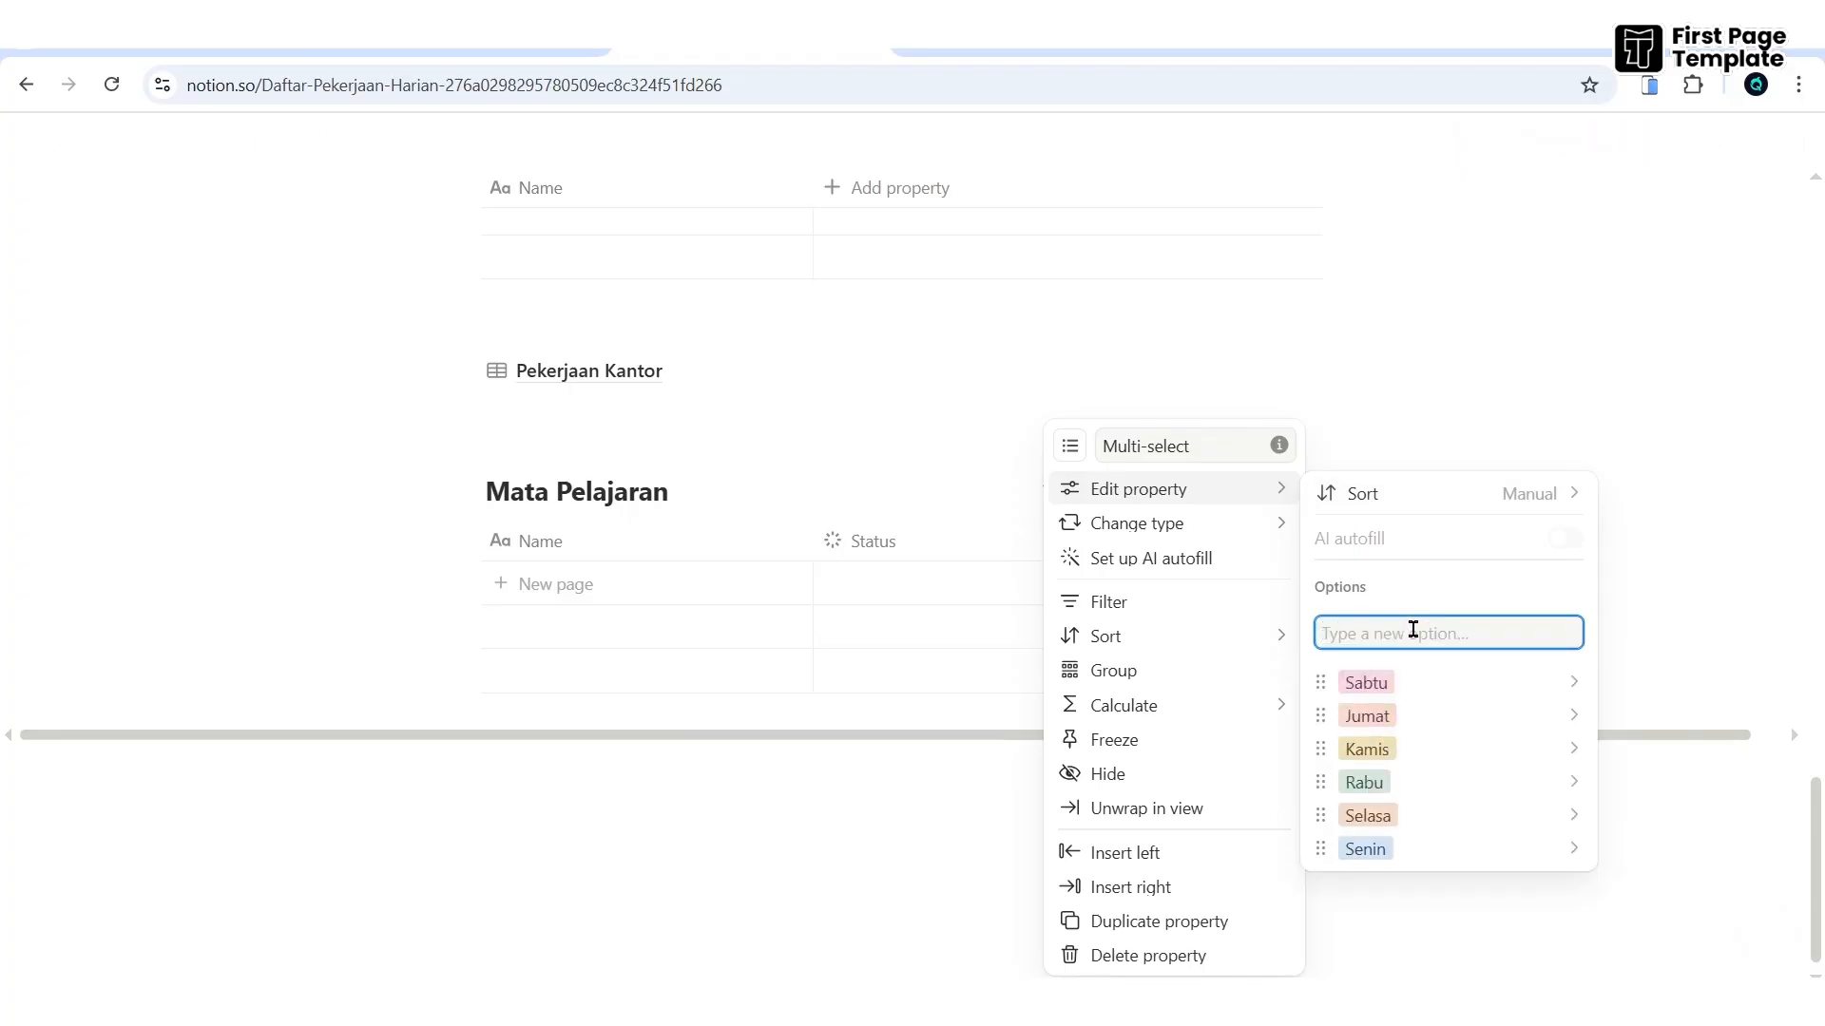
type("Minggu")
key("Return")
left_click(1694, 597)
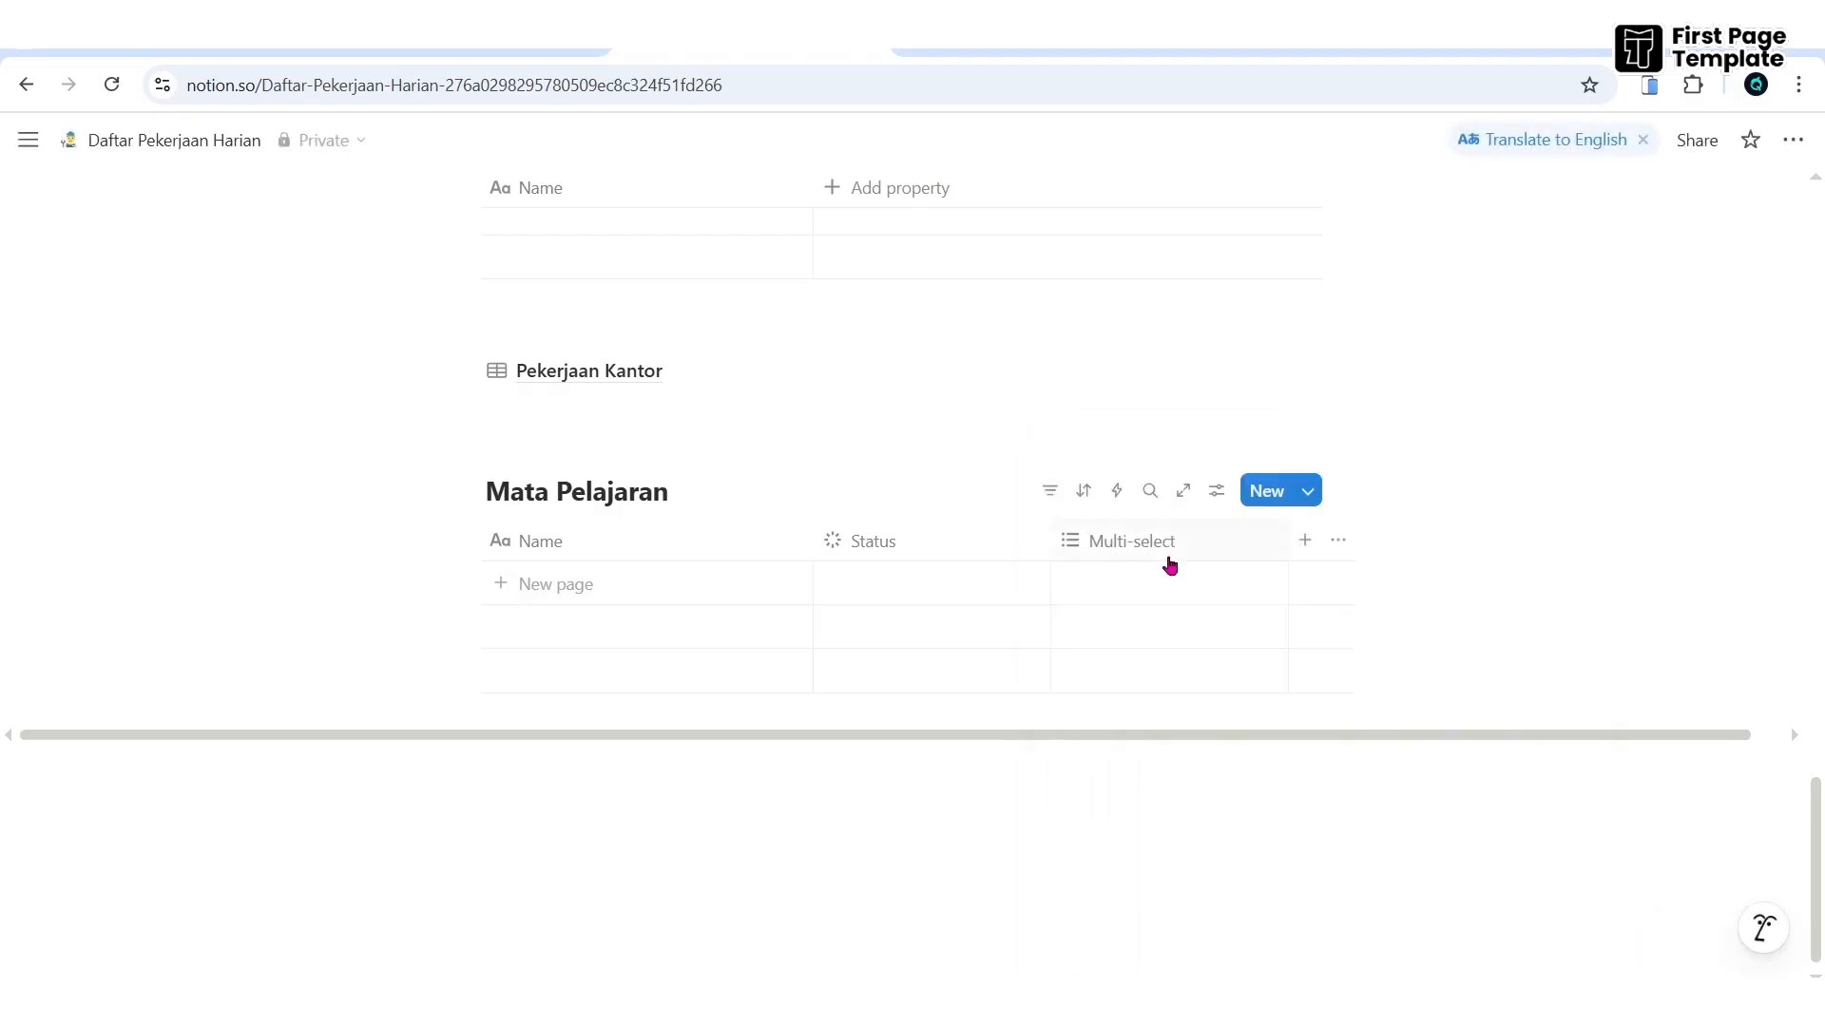
- Rename the multi-select property to 'Jadwal'
left_click(1145, 547)
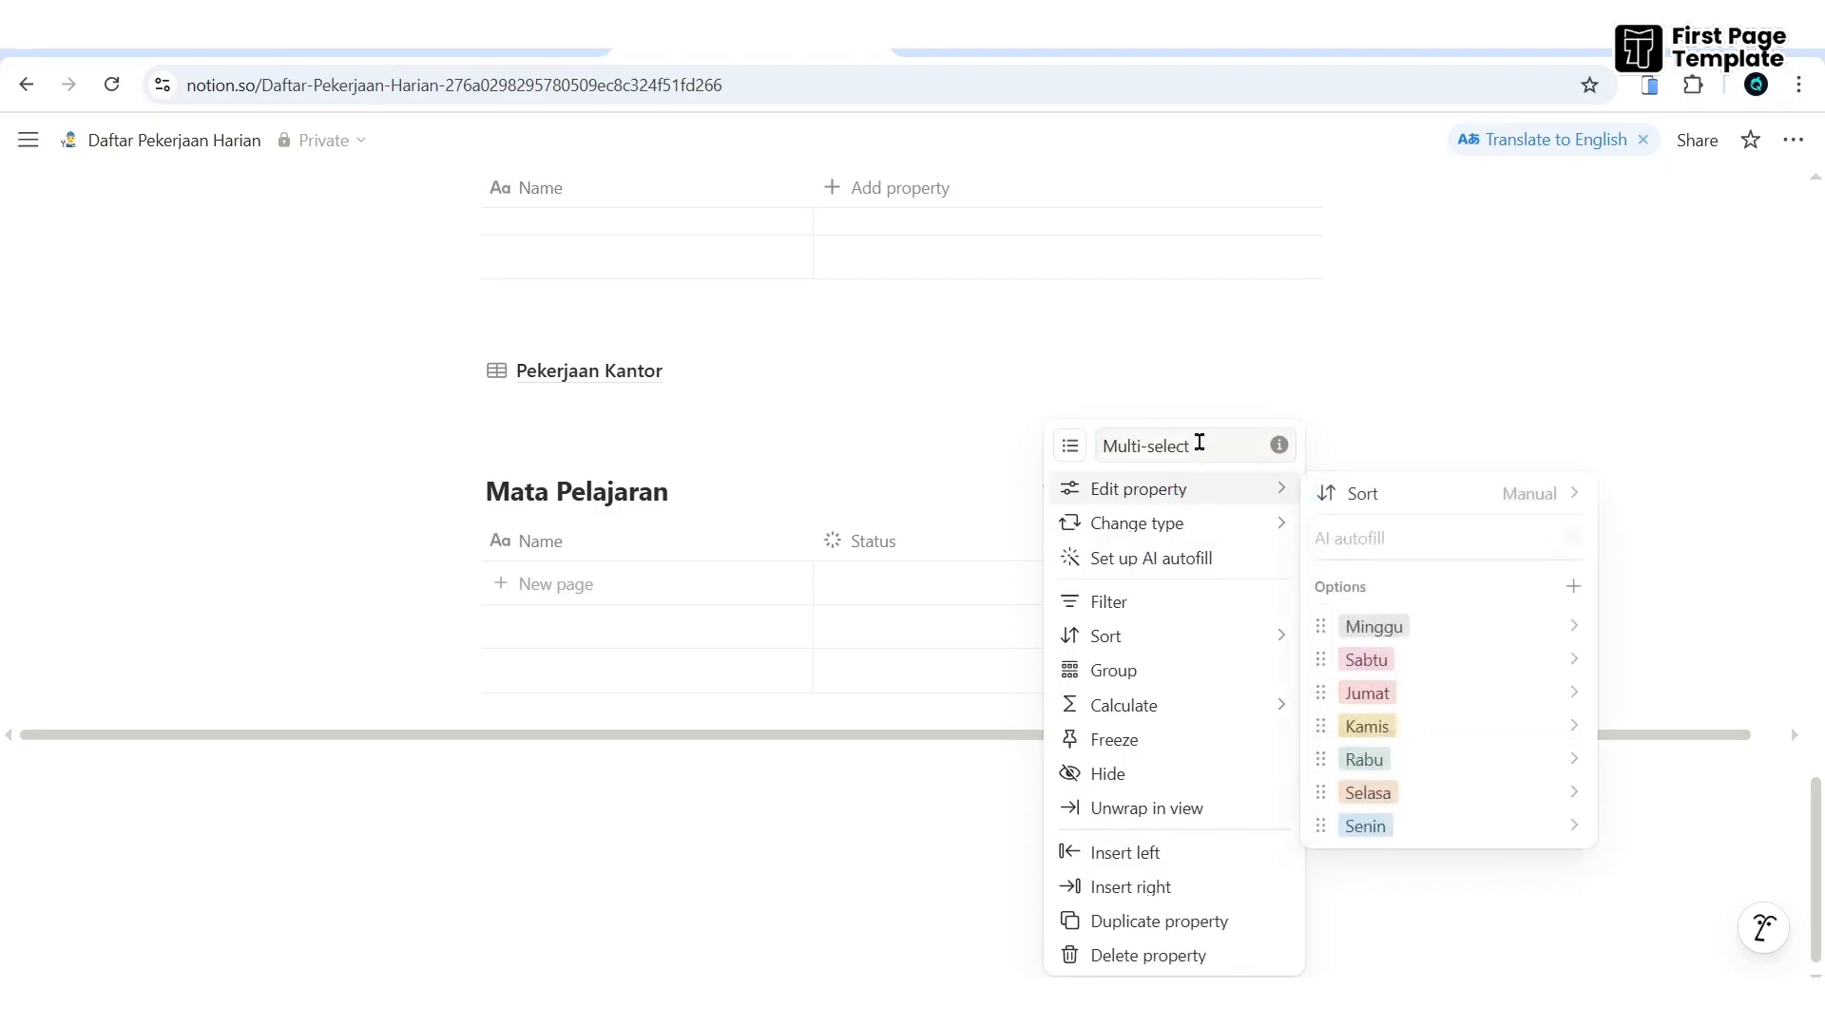
left_click_drag(1195, 443, 978, 422)
type("Jadwal")
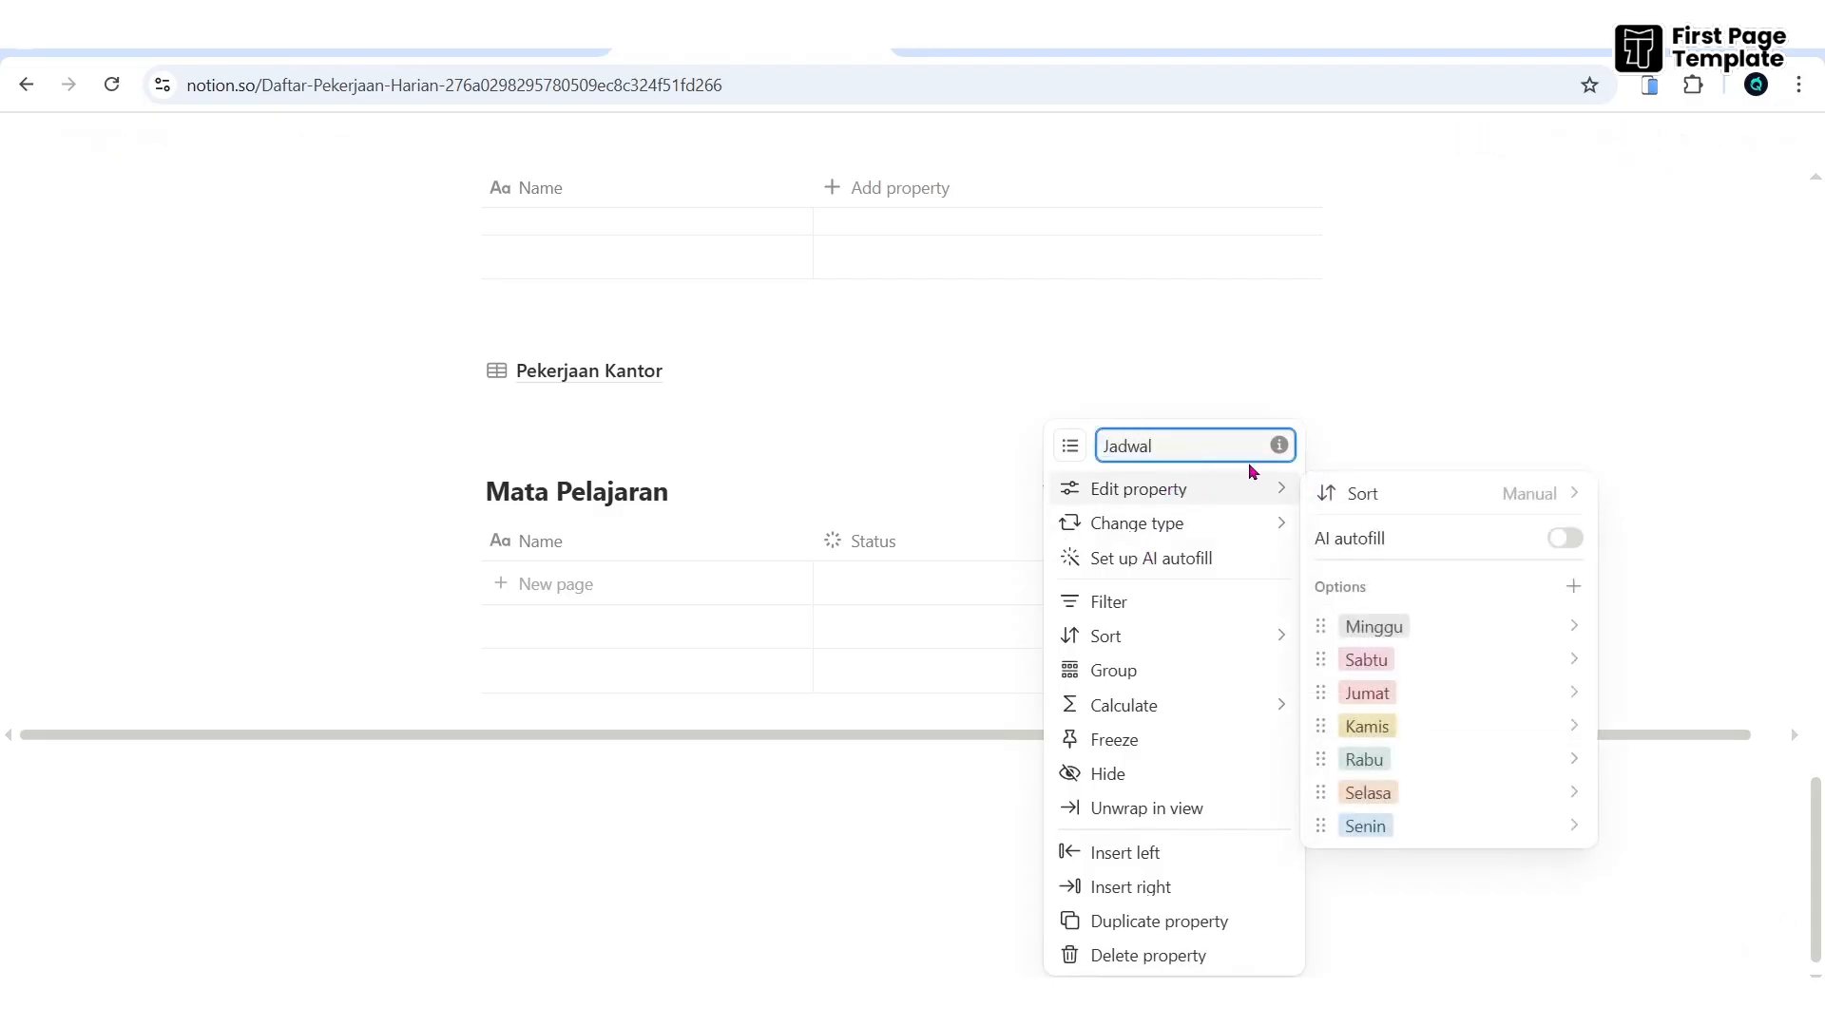
left_click(1690, 439)
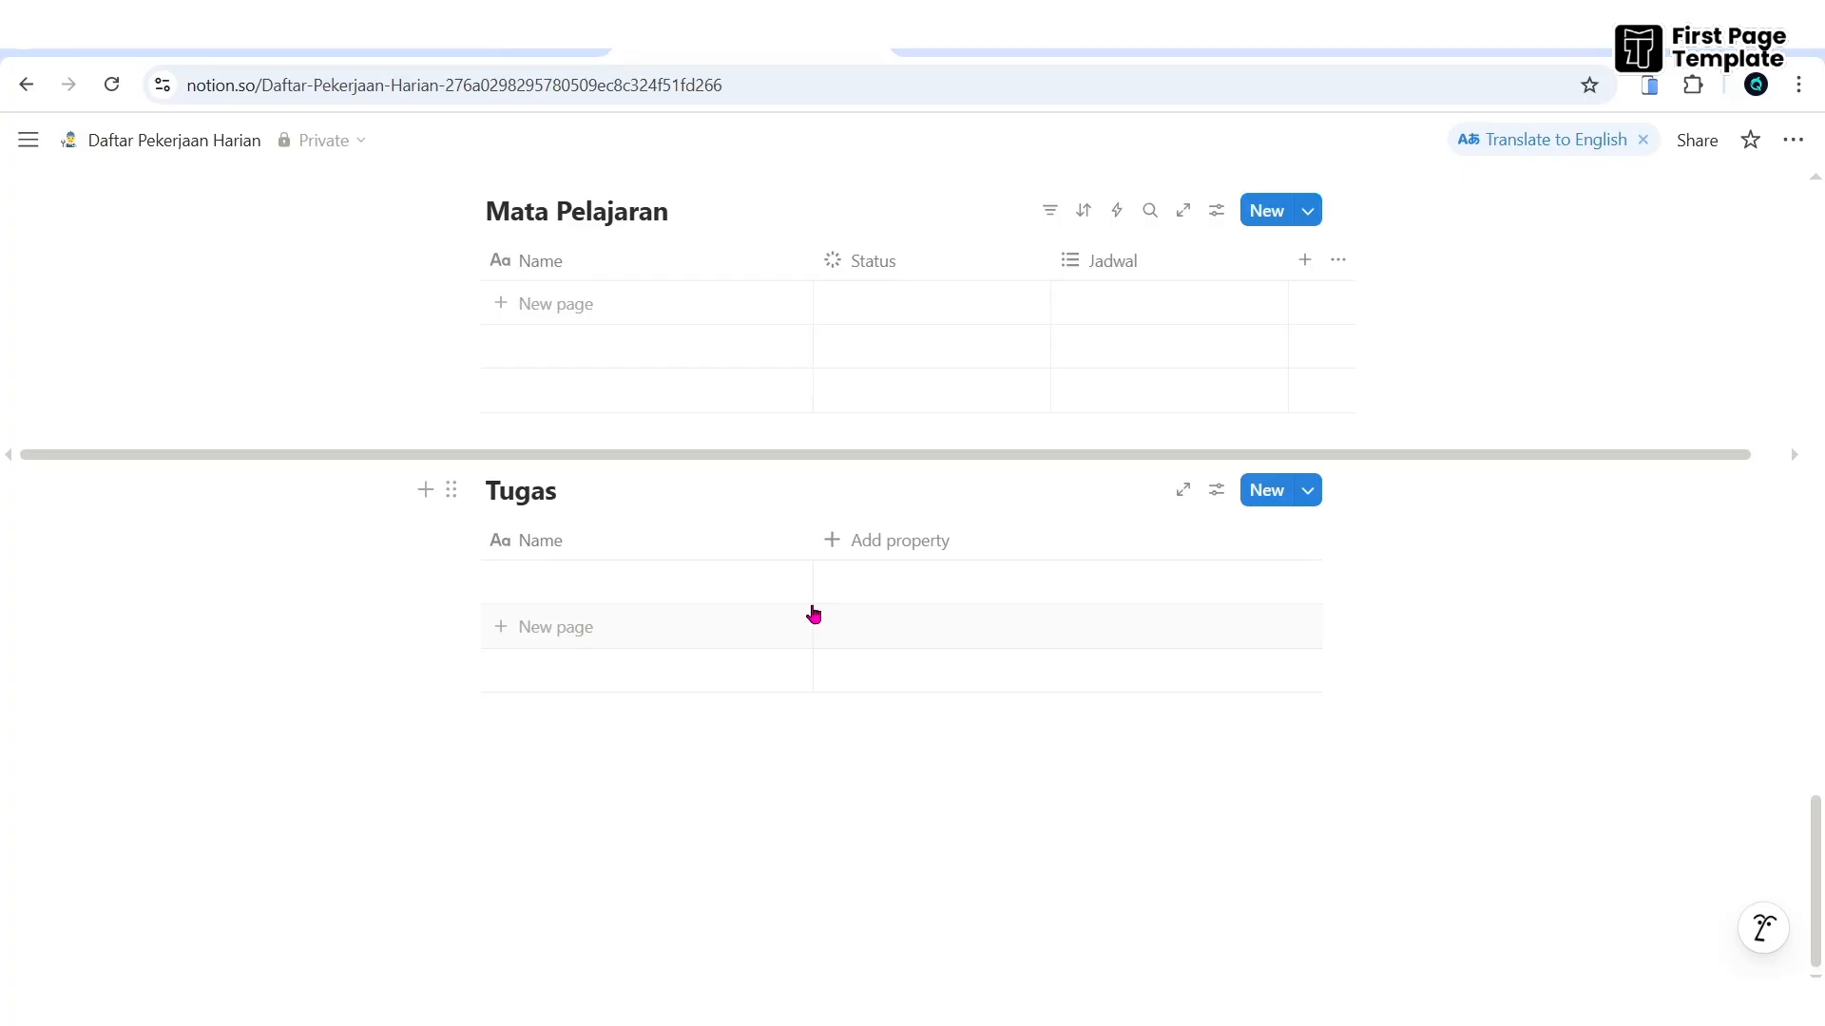
- Add a two-way Mata Pelajaran relation to Tugas and start a task 'Tugas 1 Matematika'
left_click(861, 540)
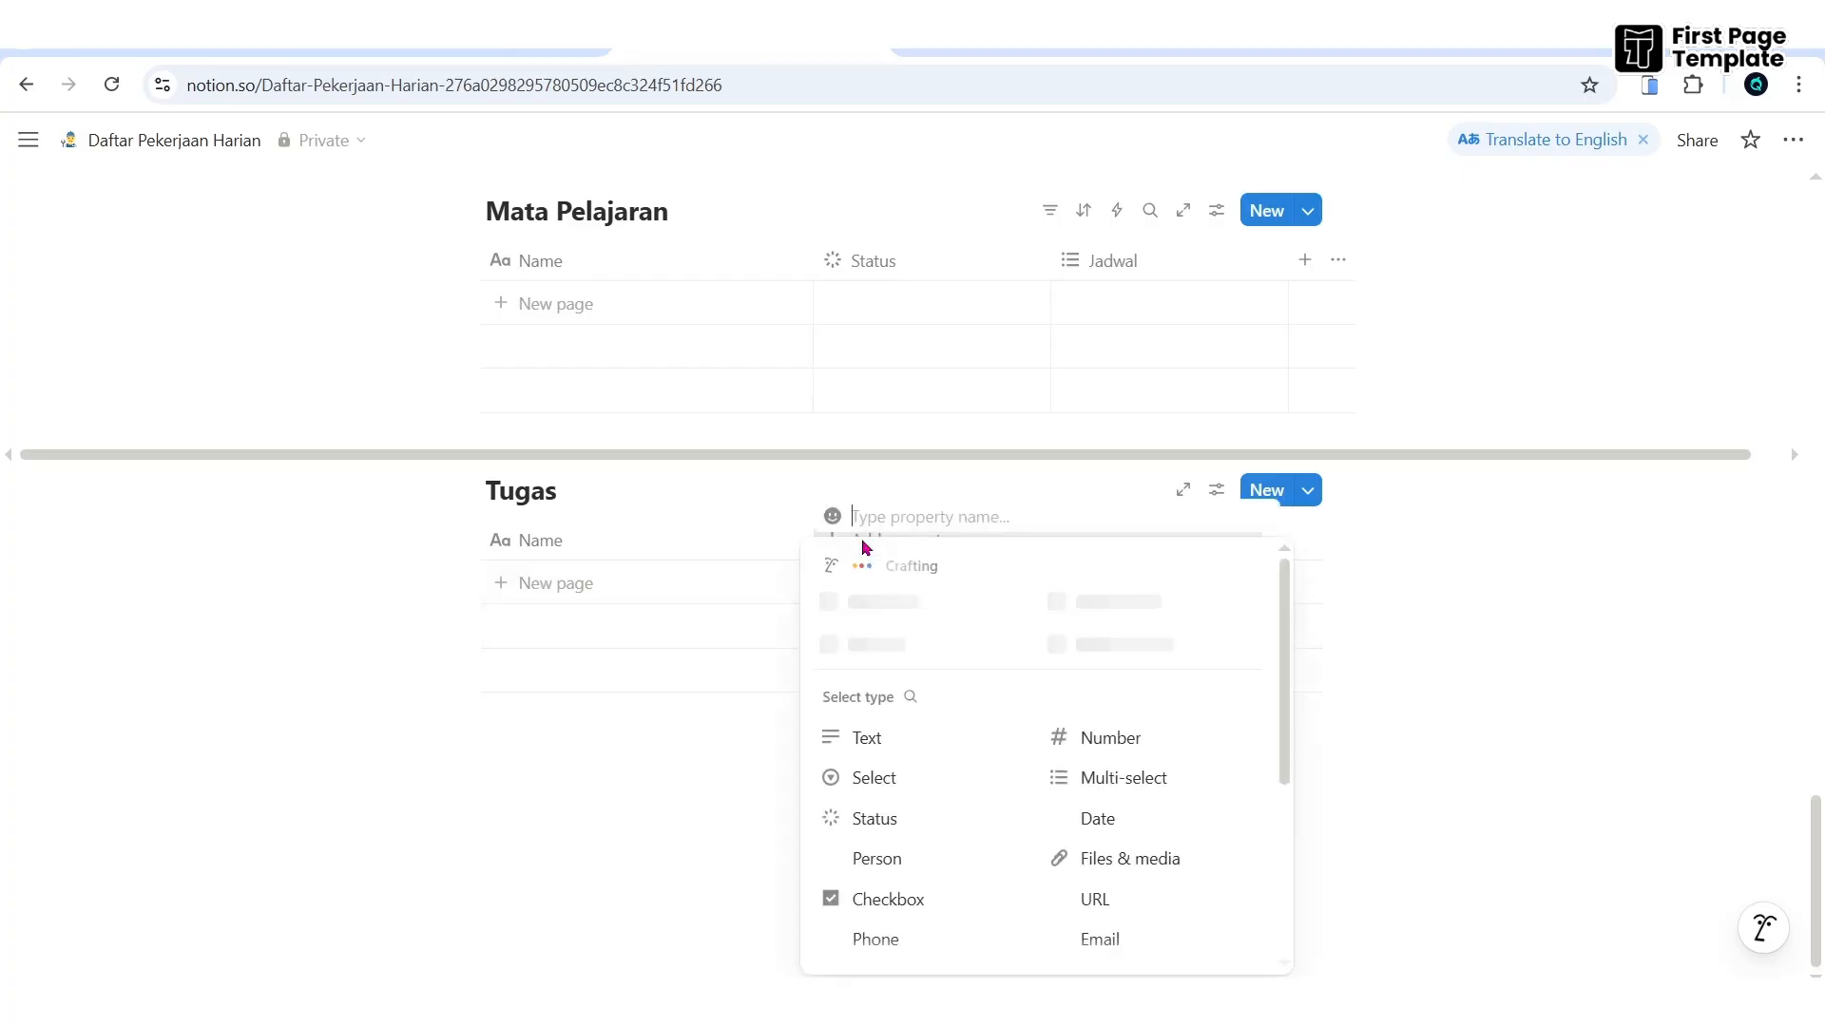
scroll(977, 775, "down", 2)
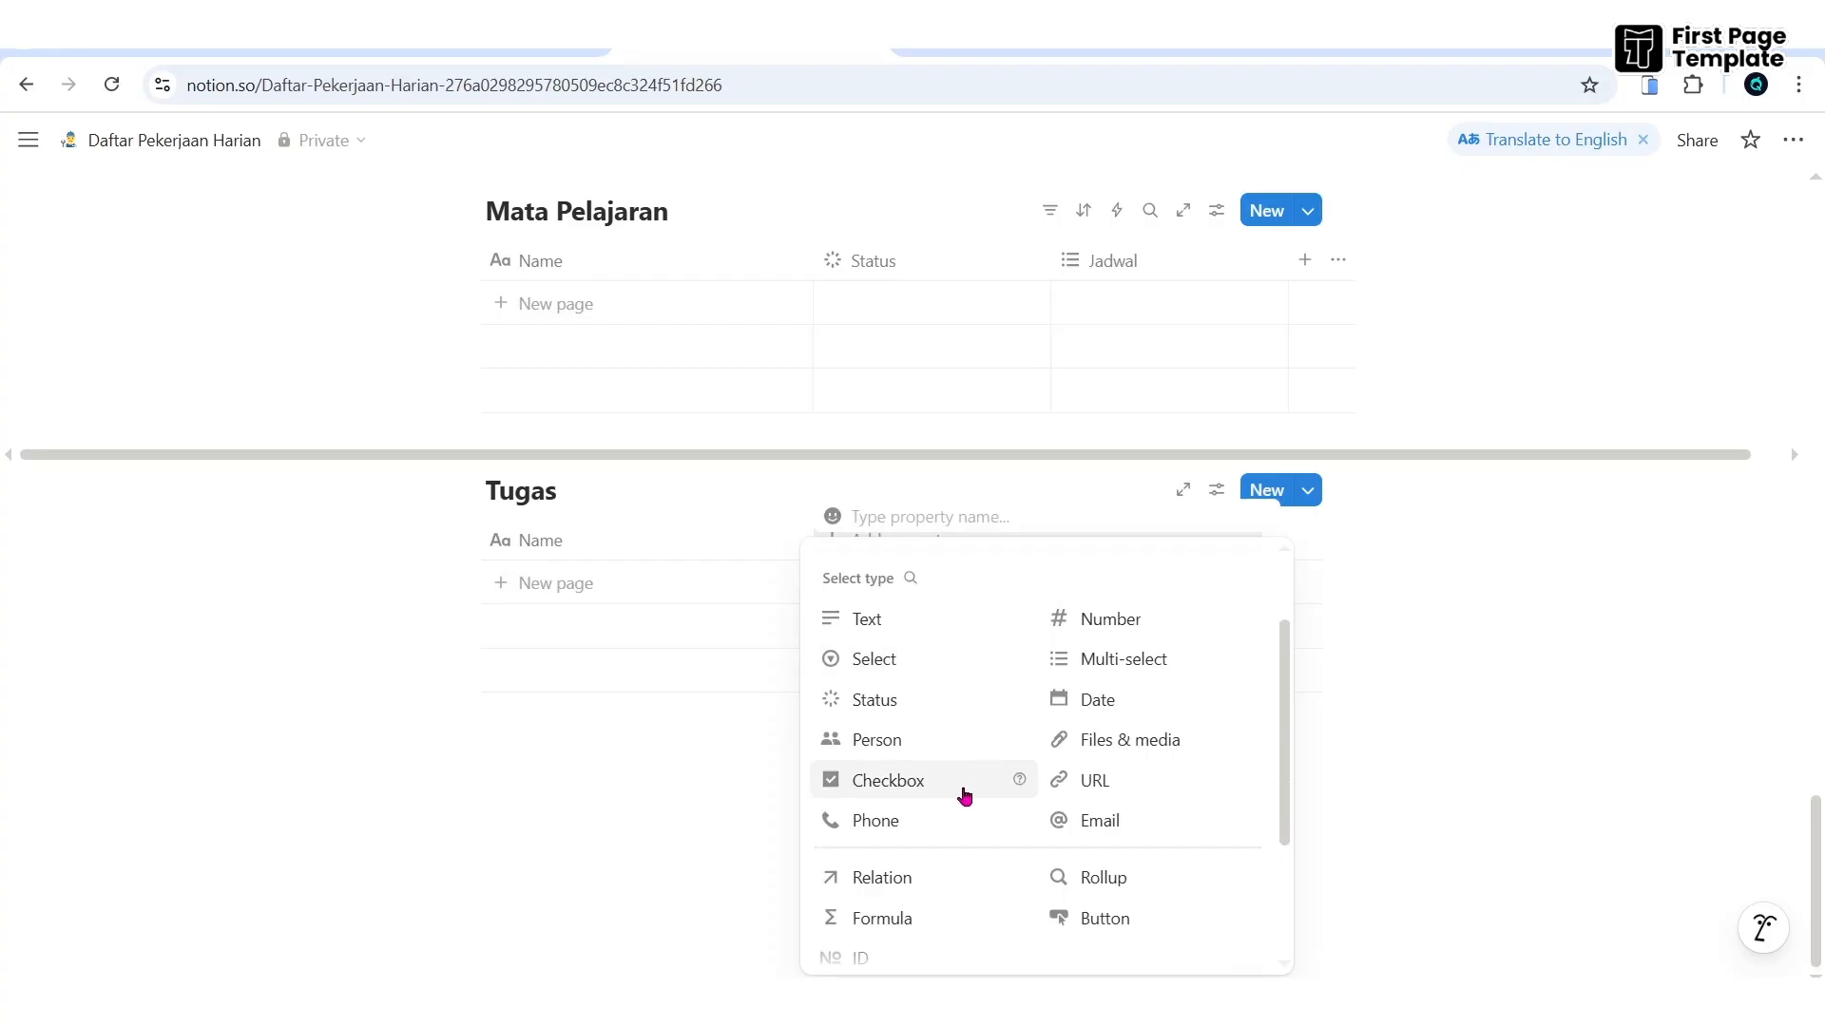
scroll(951, 794, "down", 1)
left_click(905, 763)
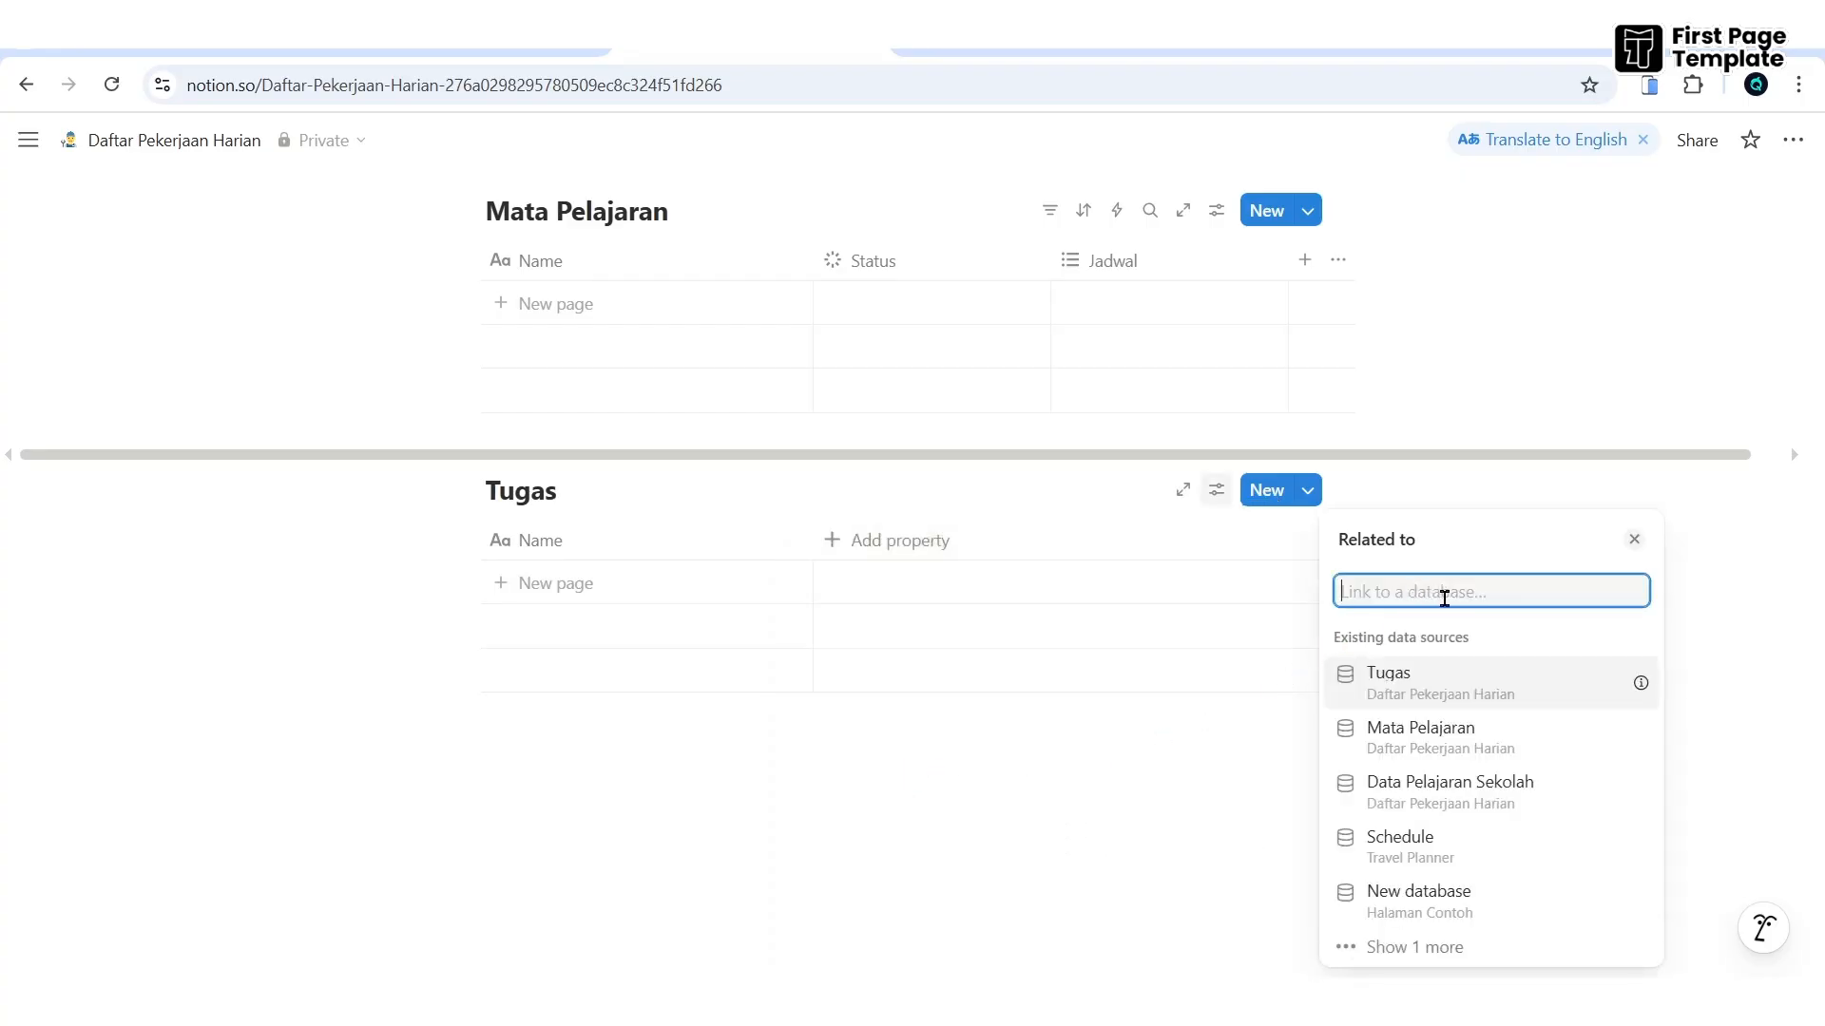
left_click(1450, 741)
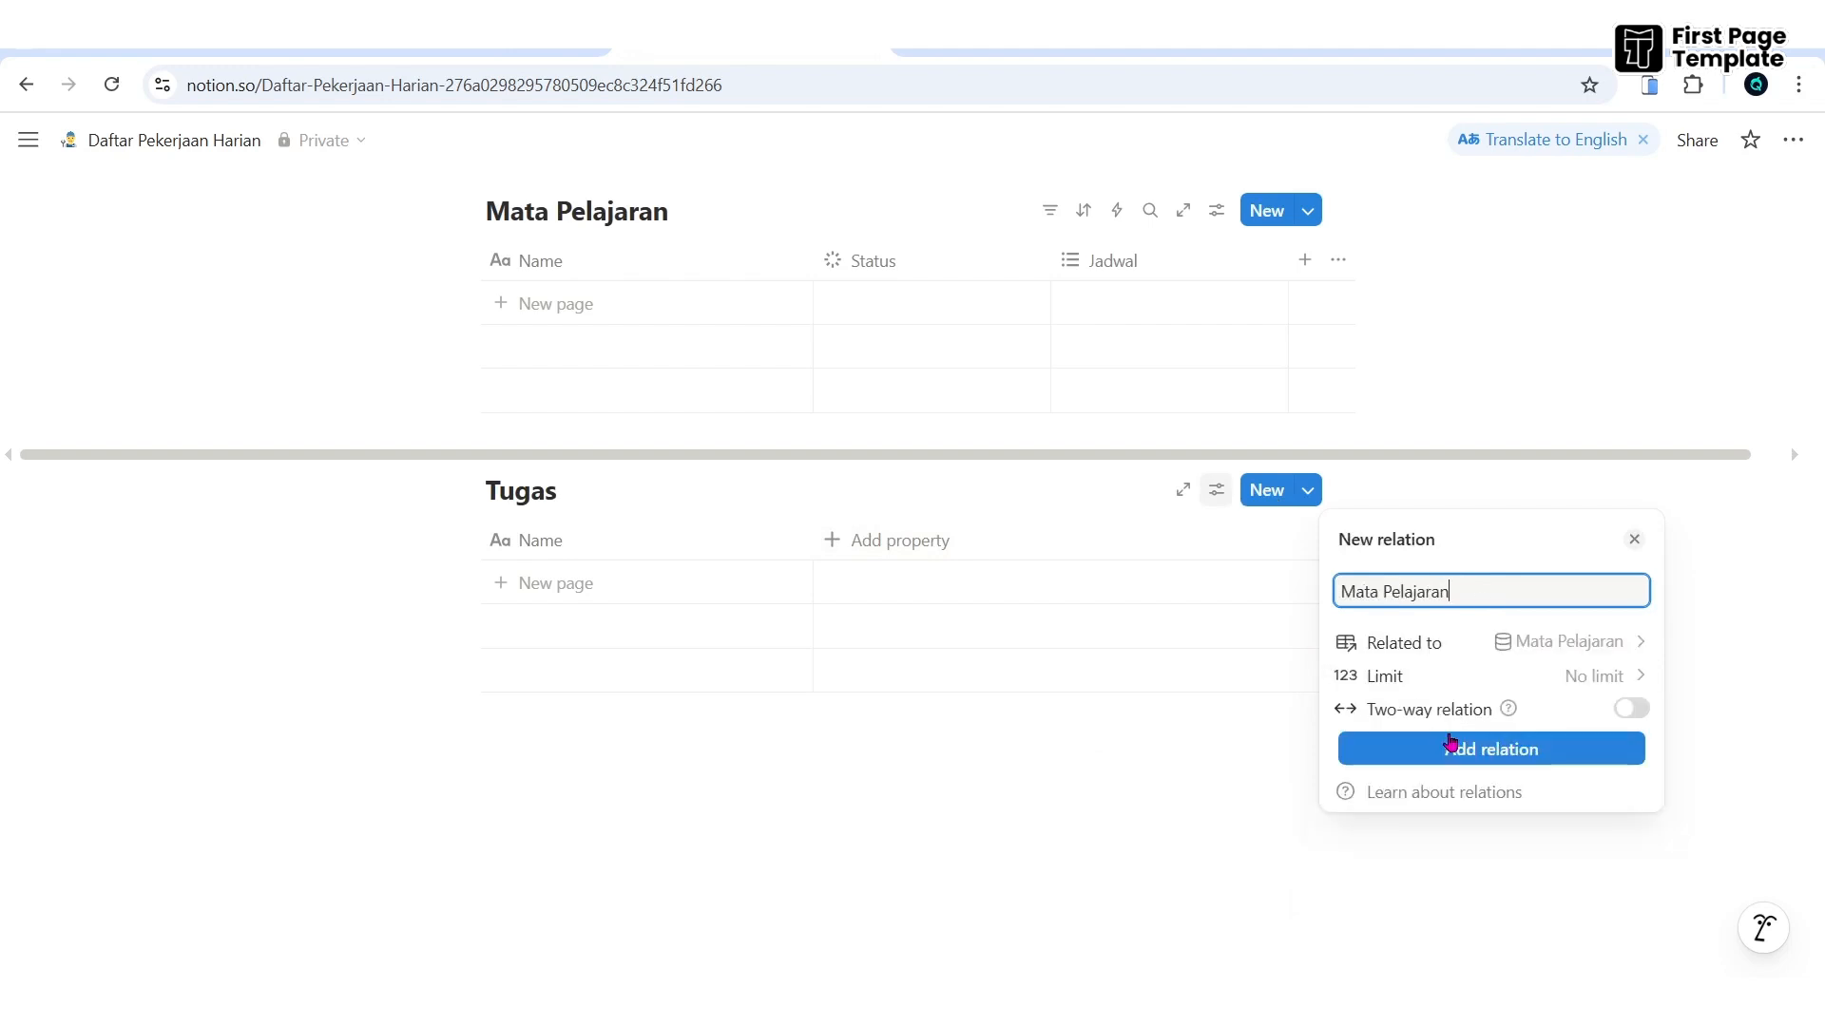
left_click(1629, 711)
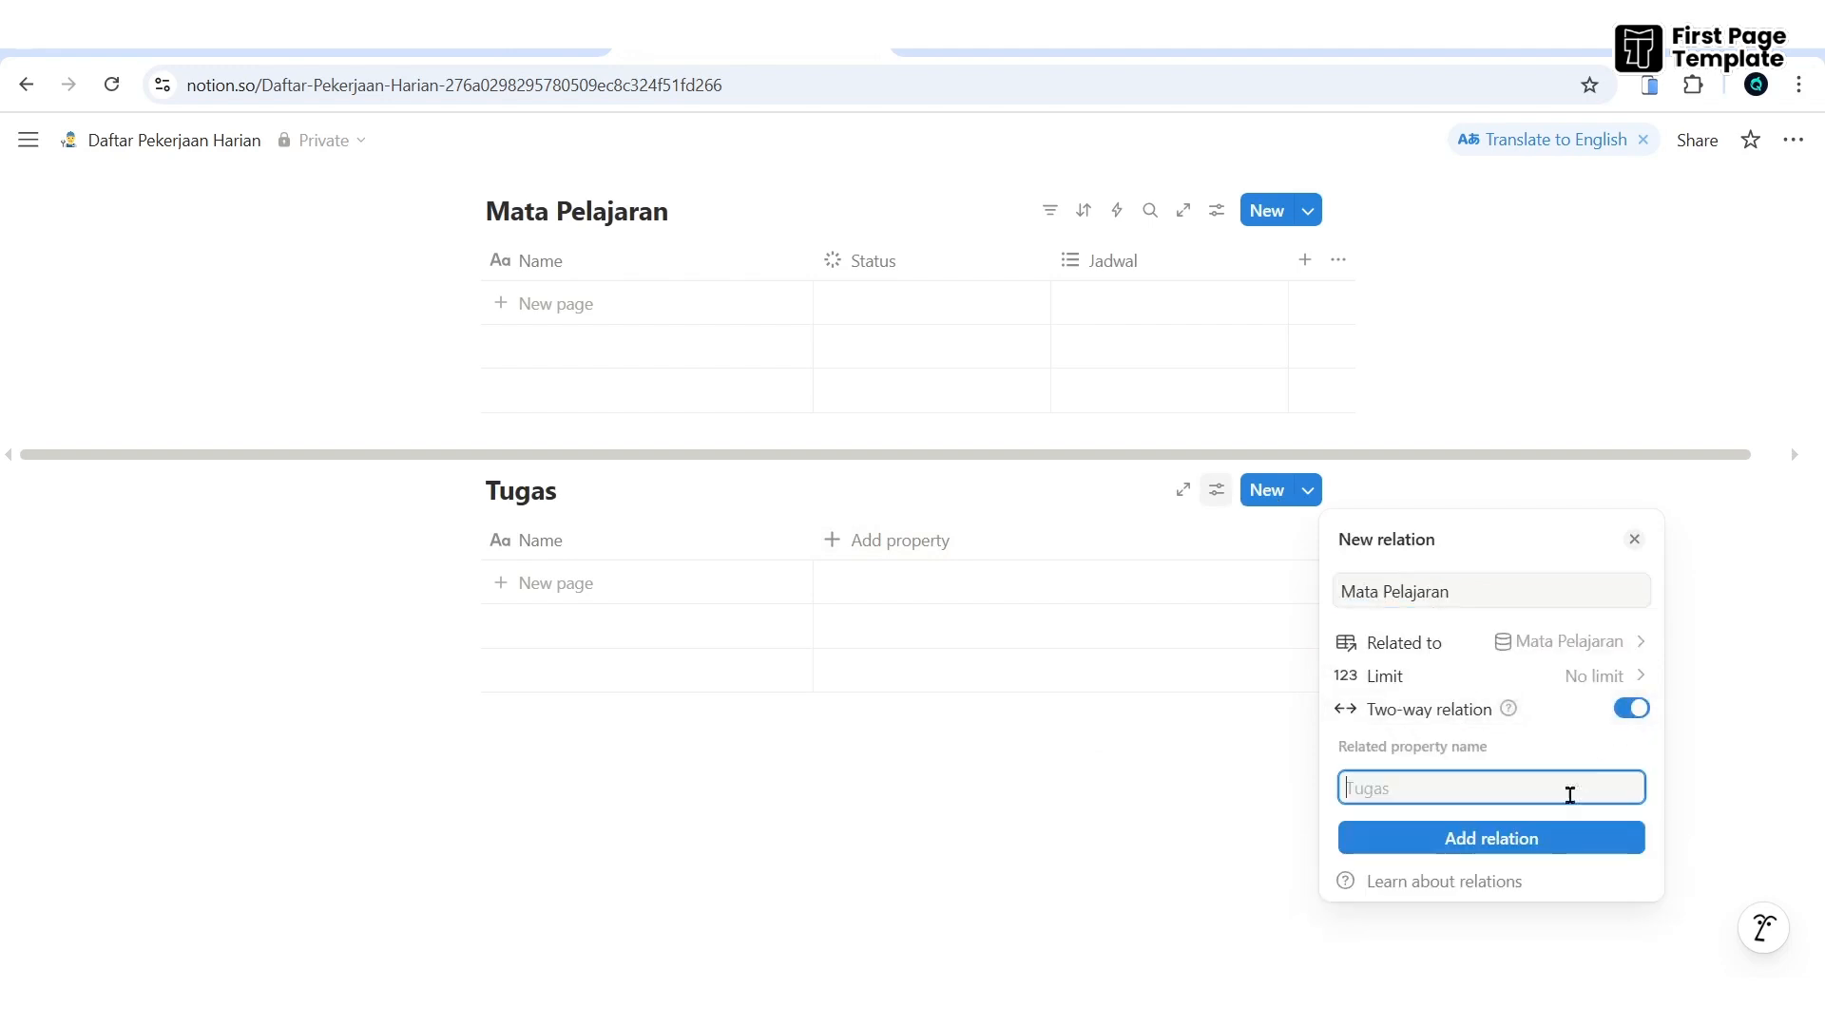
left_click(1527, 839)
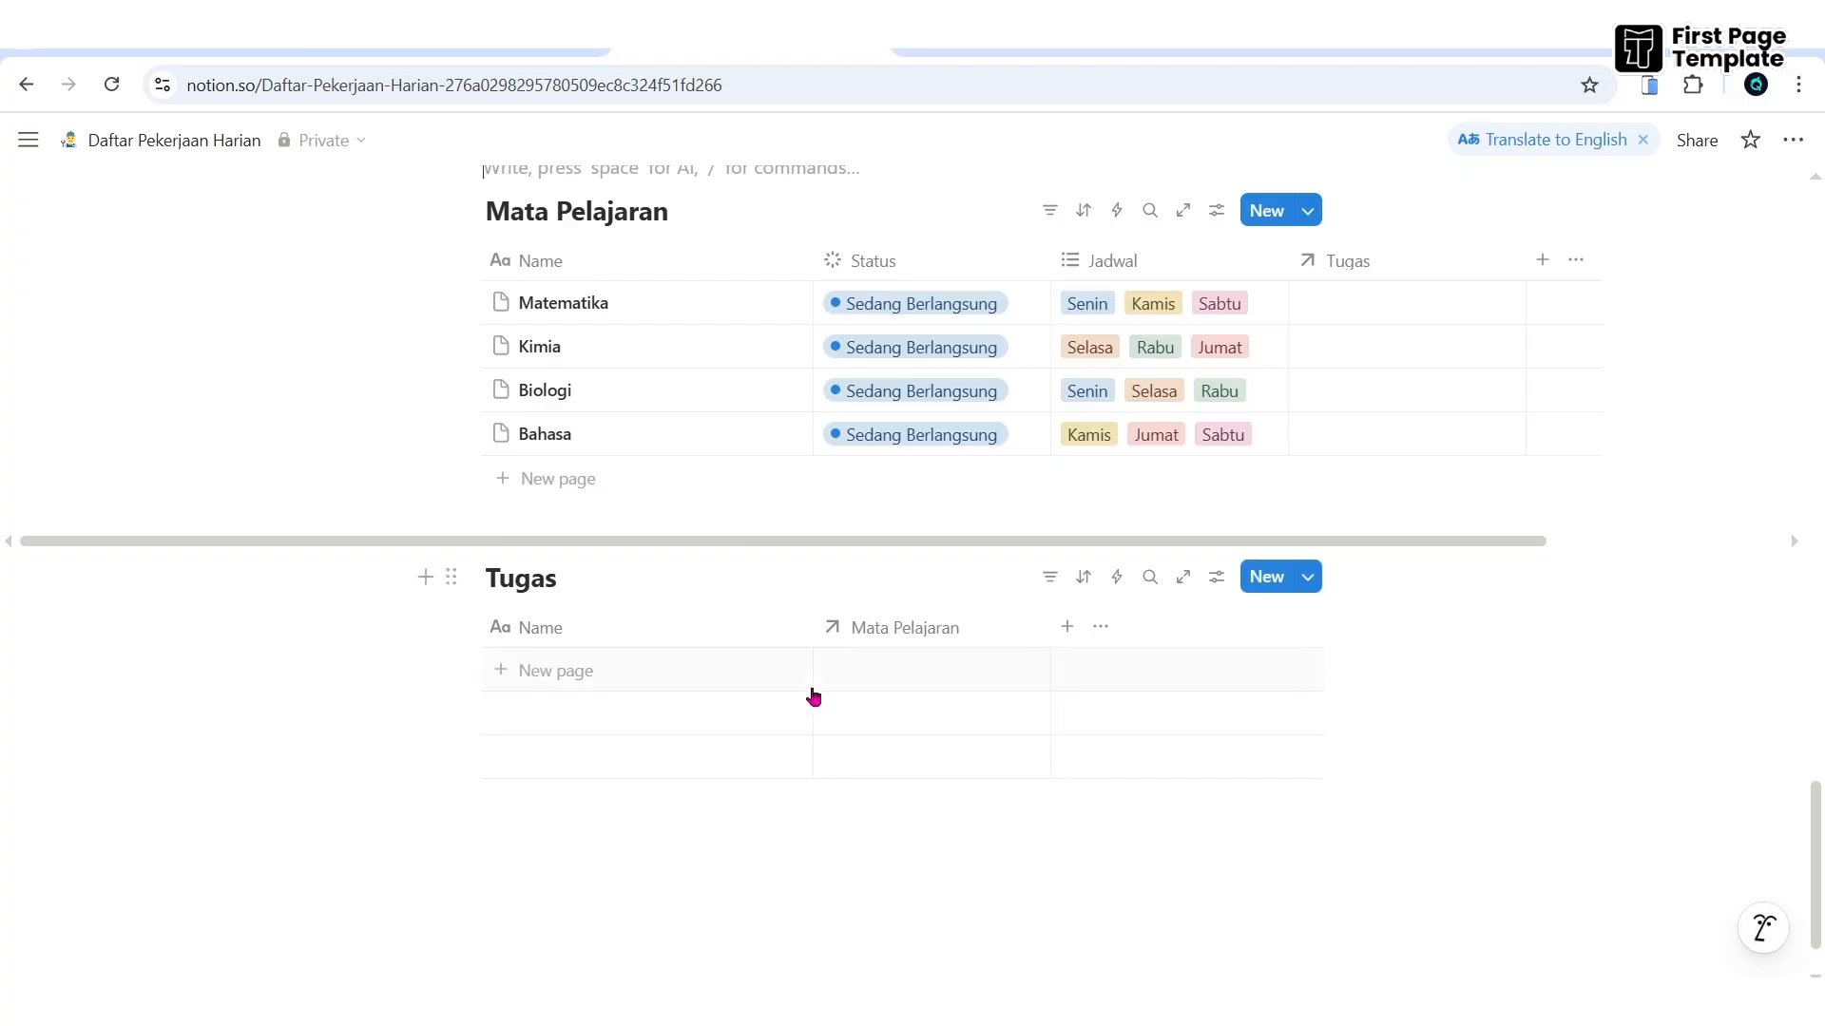
left_click(554, 672)
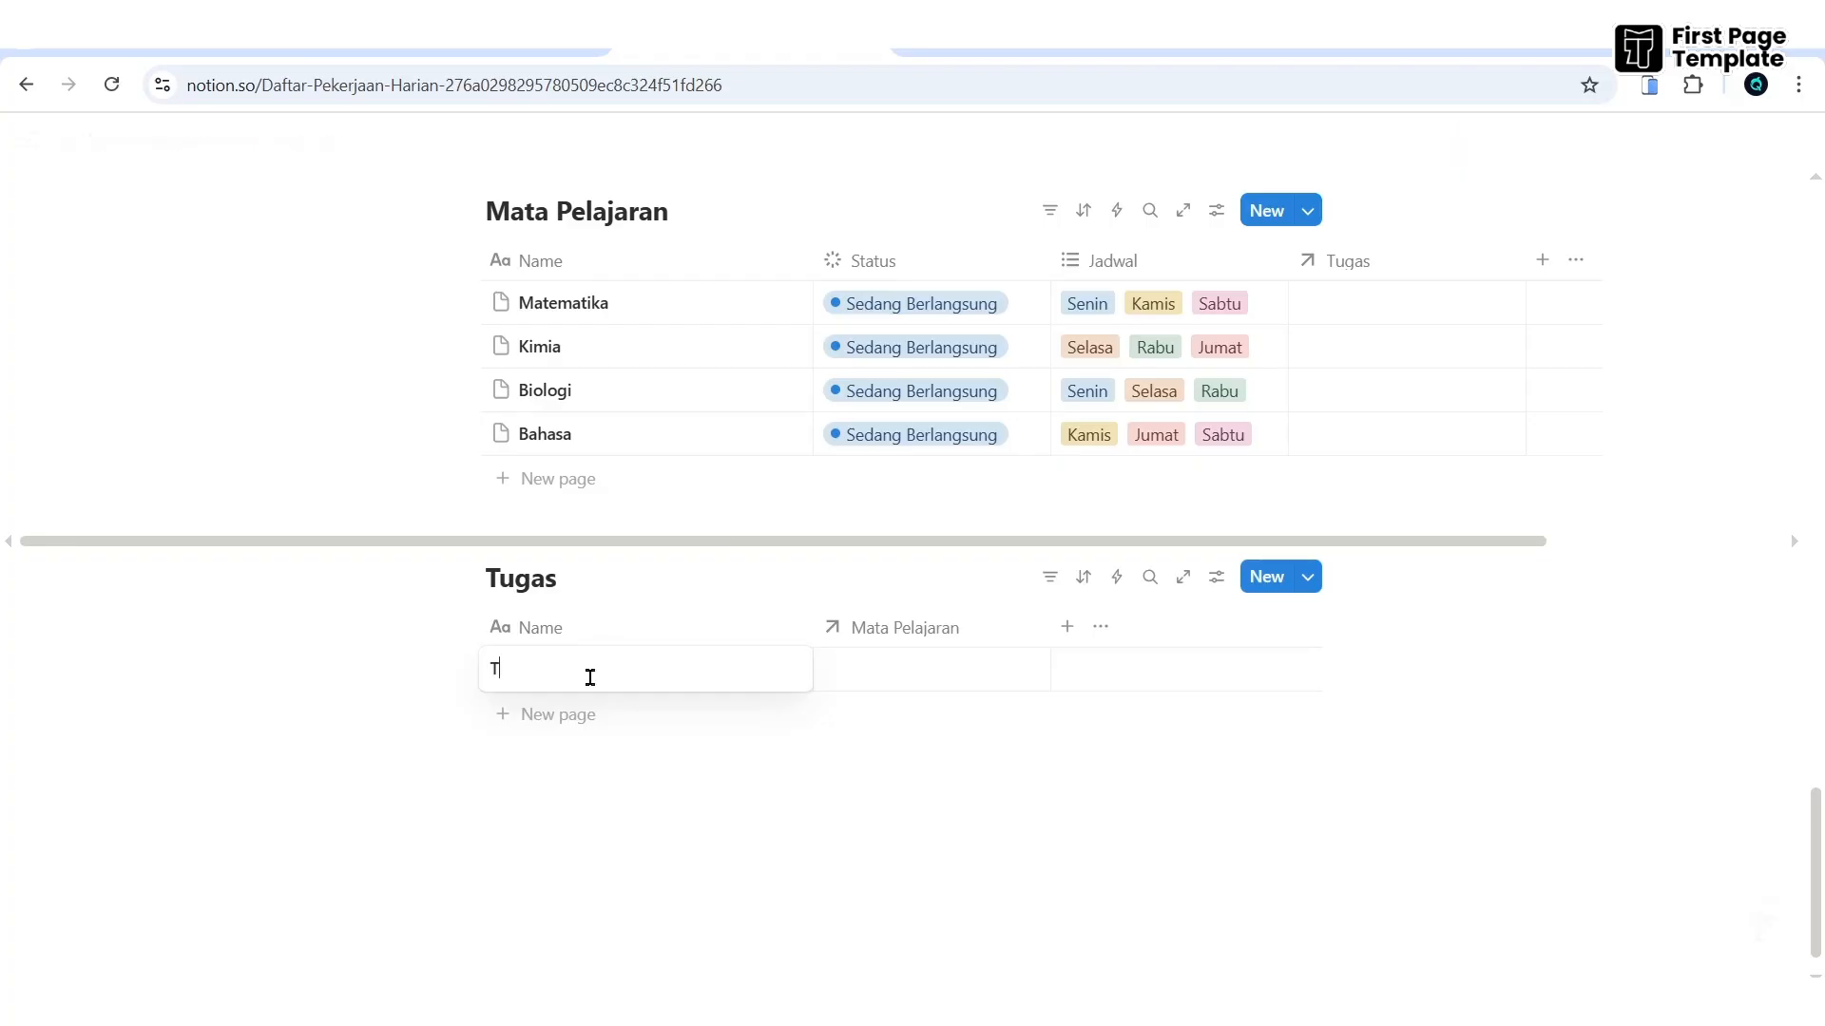
type("Tugas 1 Matematika")
- Set Tugas 1 Matematika's Mata Pelajaran cell to Matematika
key("Escape")
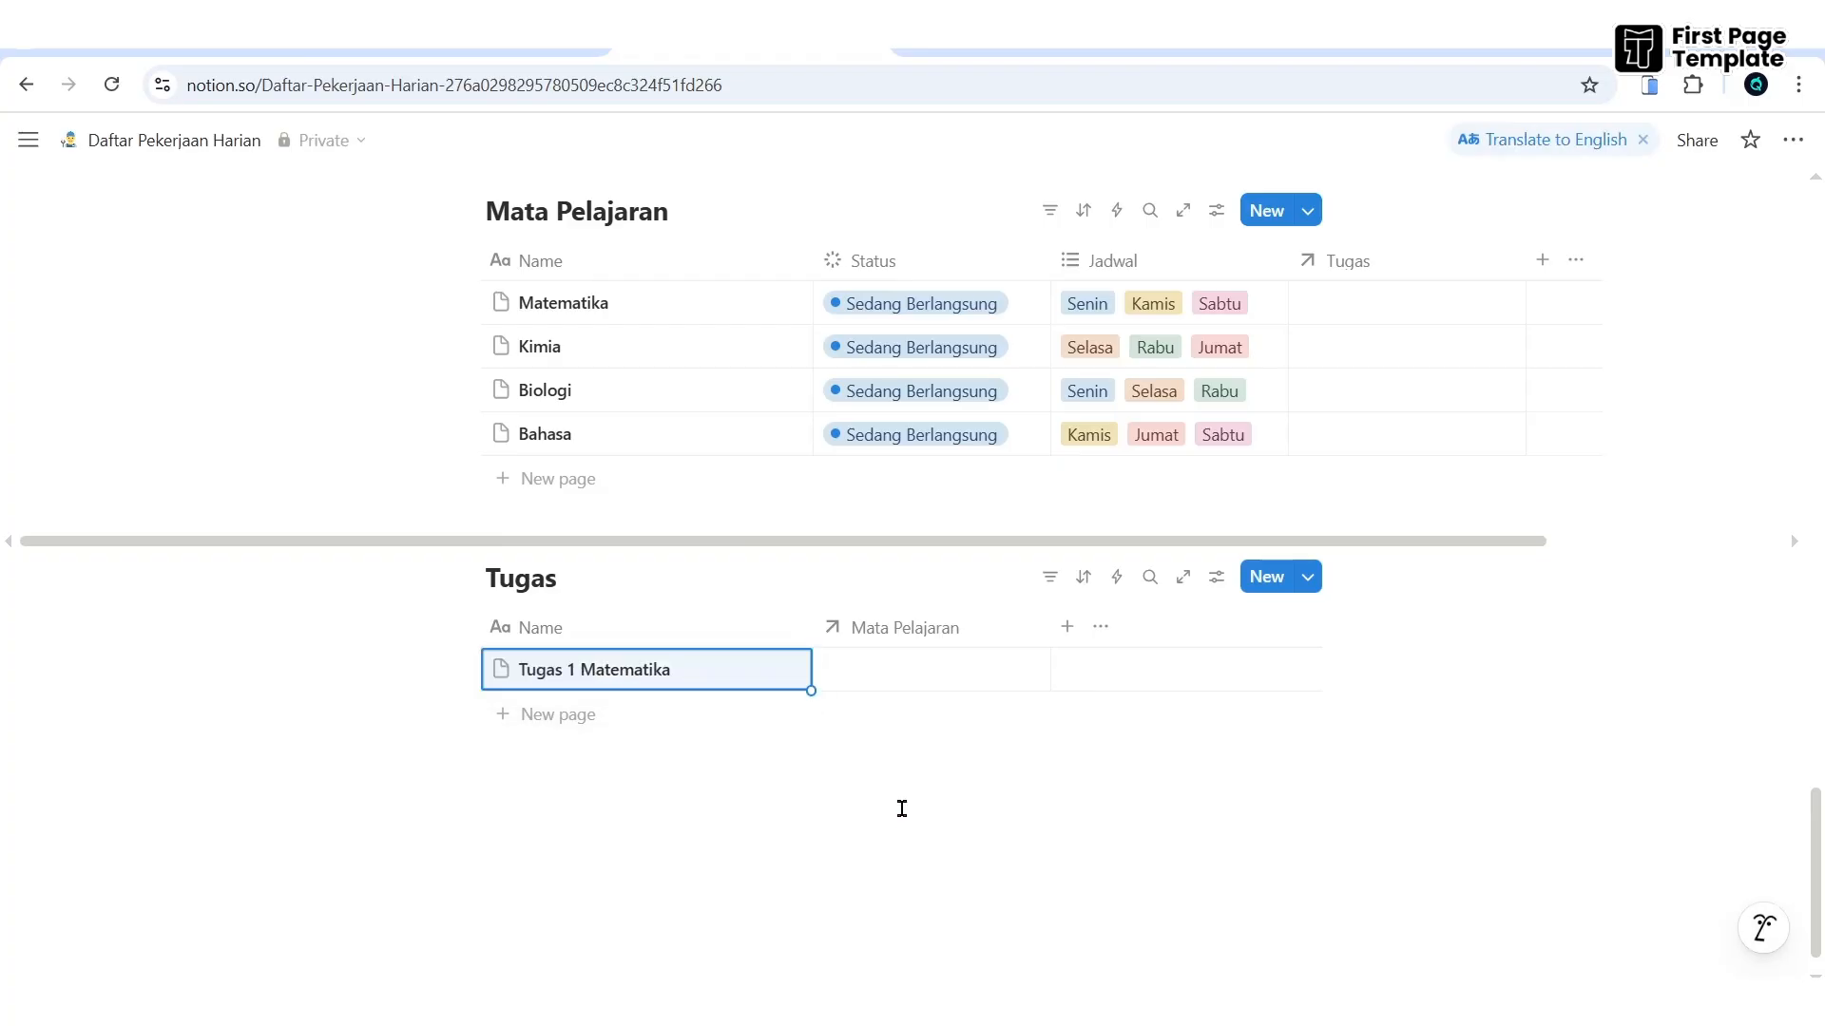
left_click(891, 677)
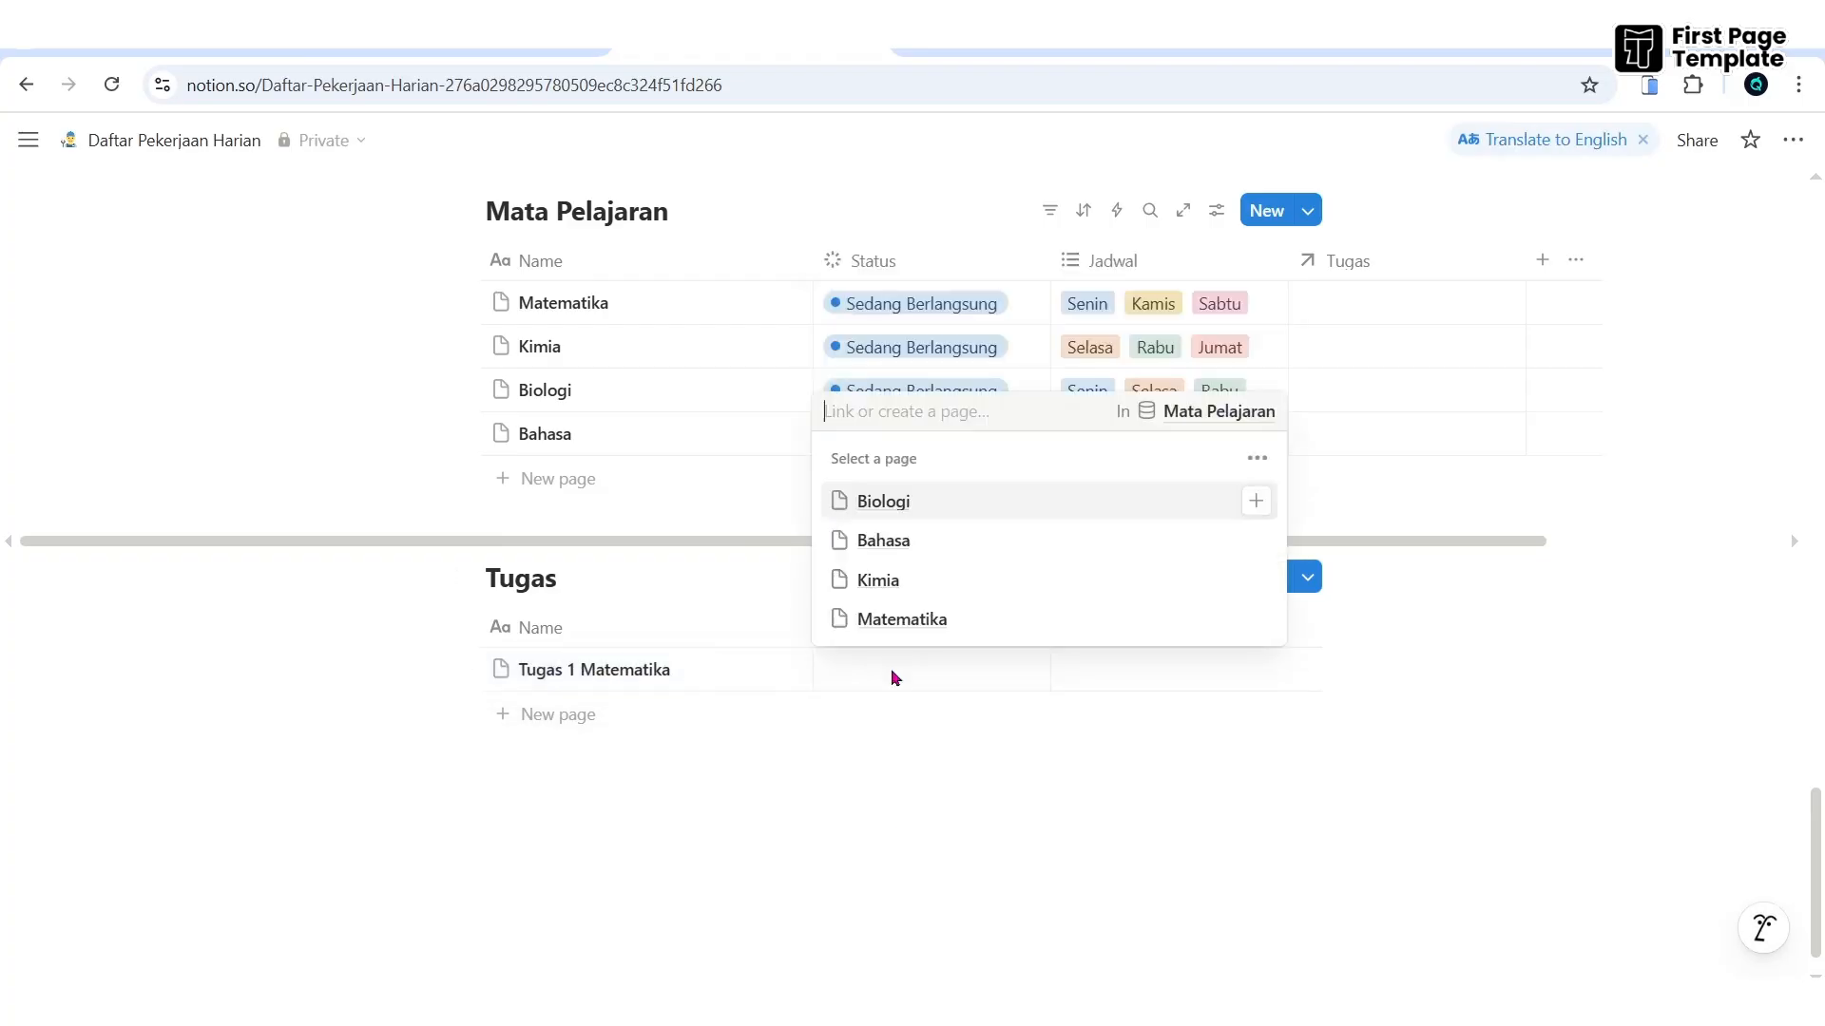
left_click(898, 619)
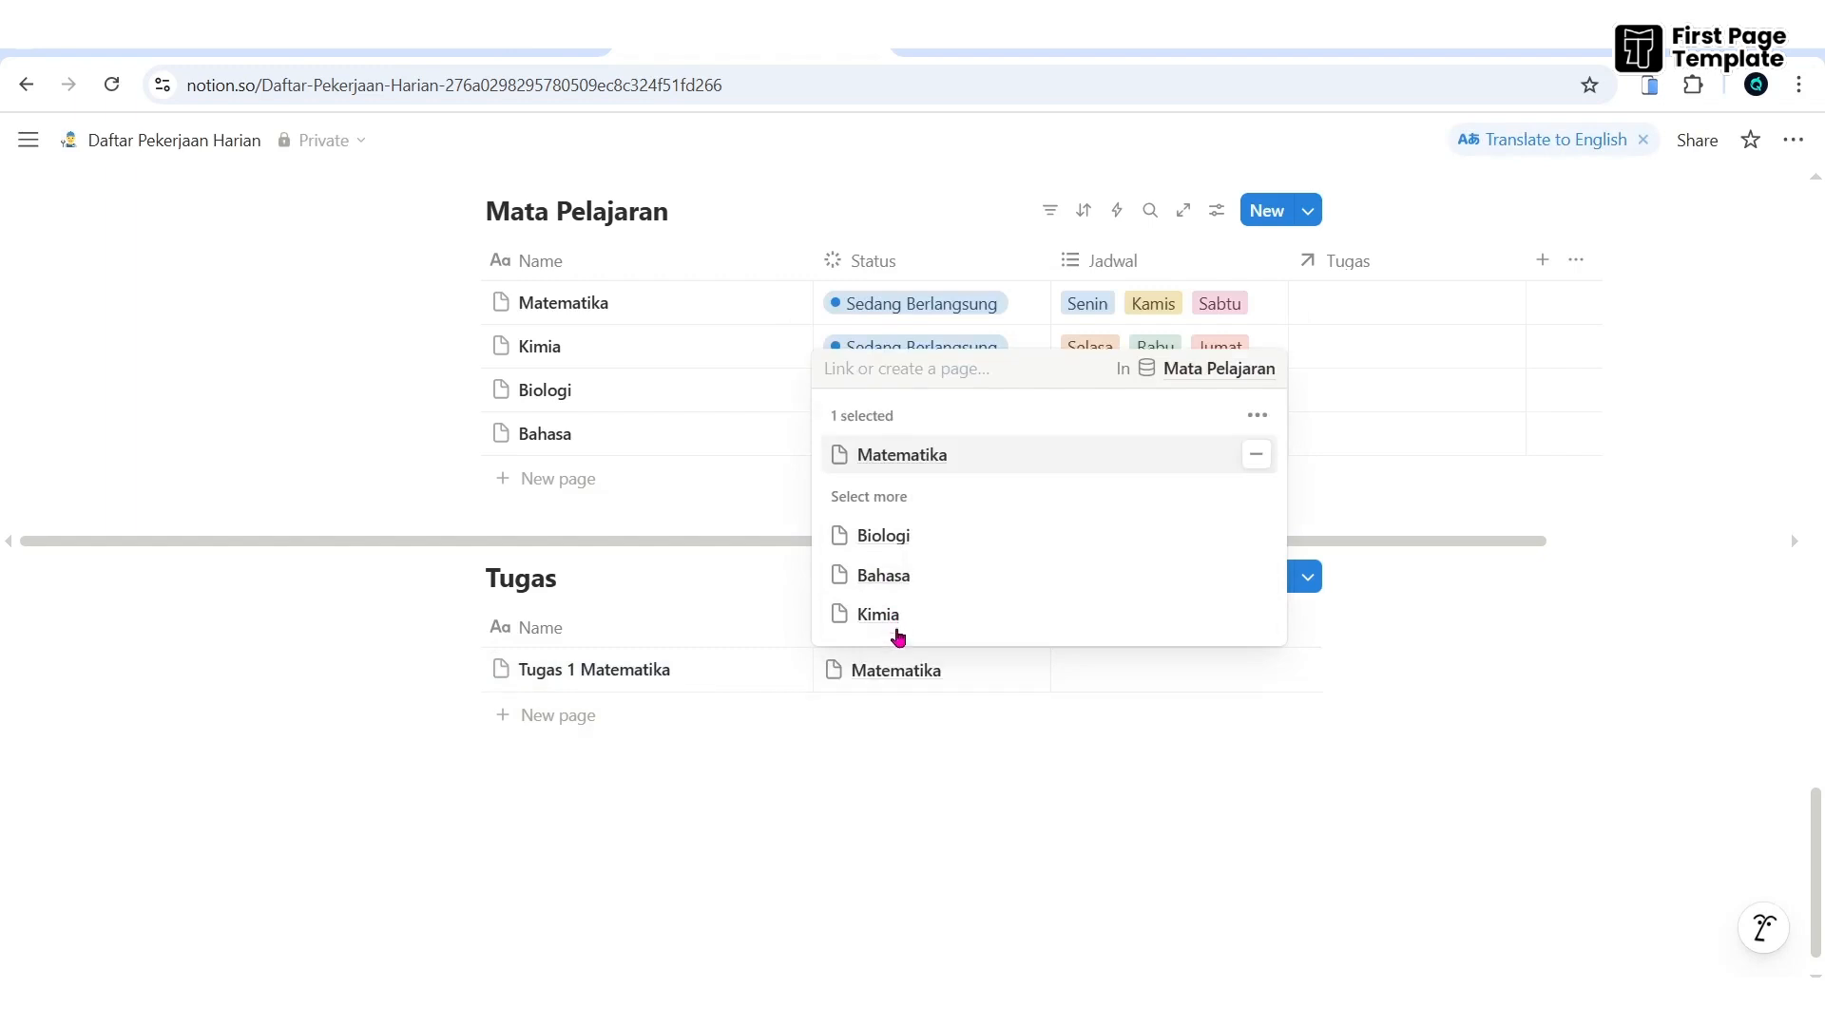
key("Escape")
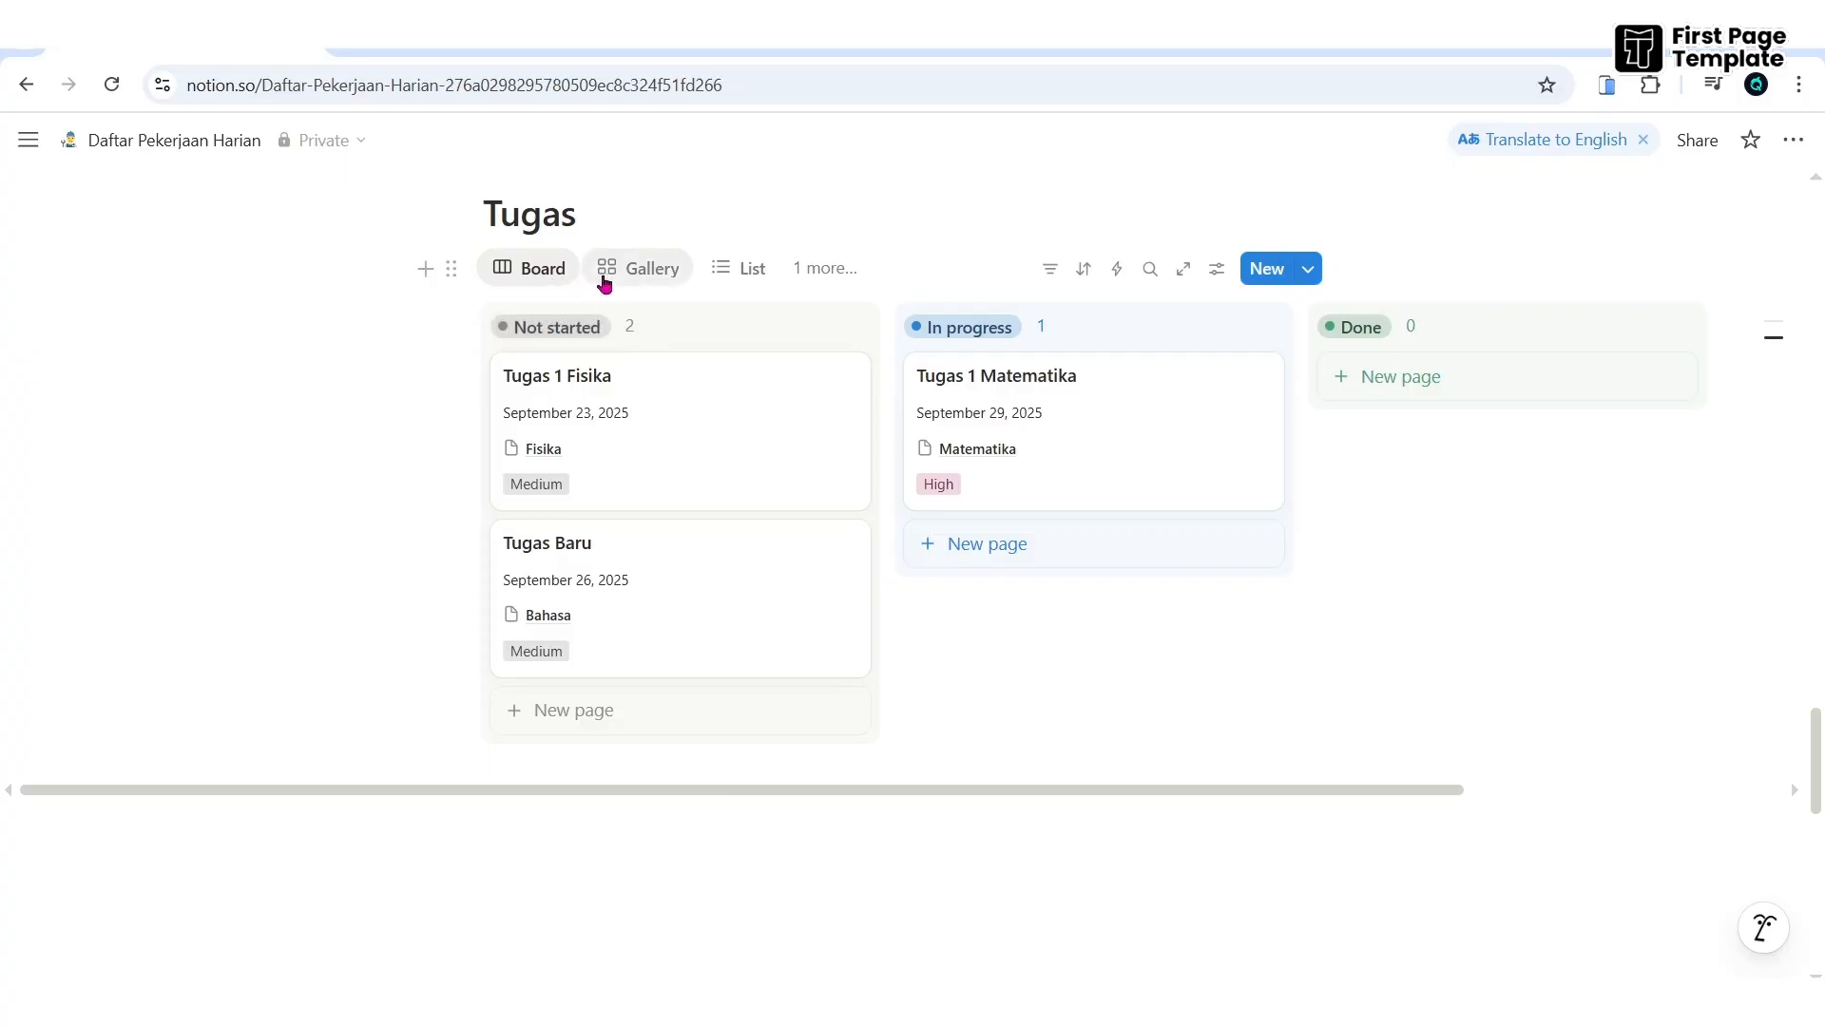
- Switch the Tugas view to Gallery, then List, then Calendar
left_click(634, 275)
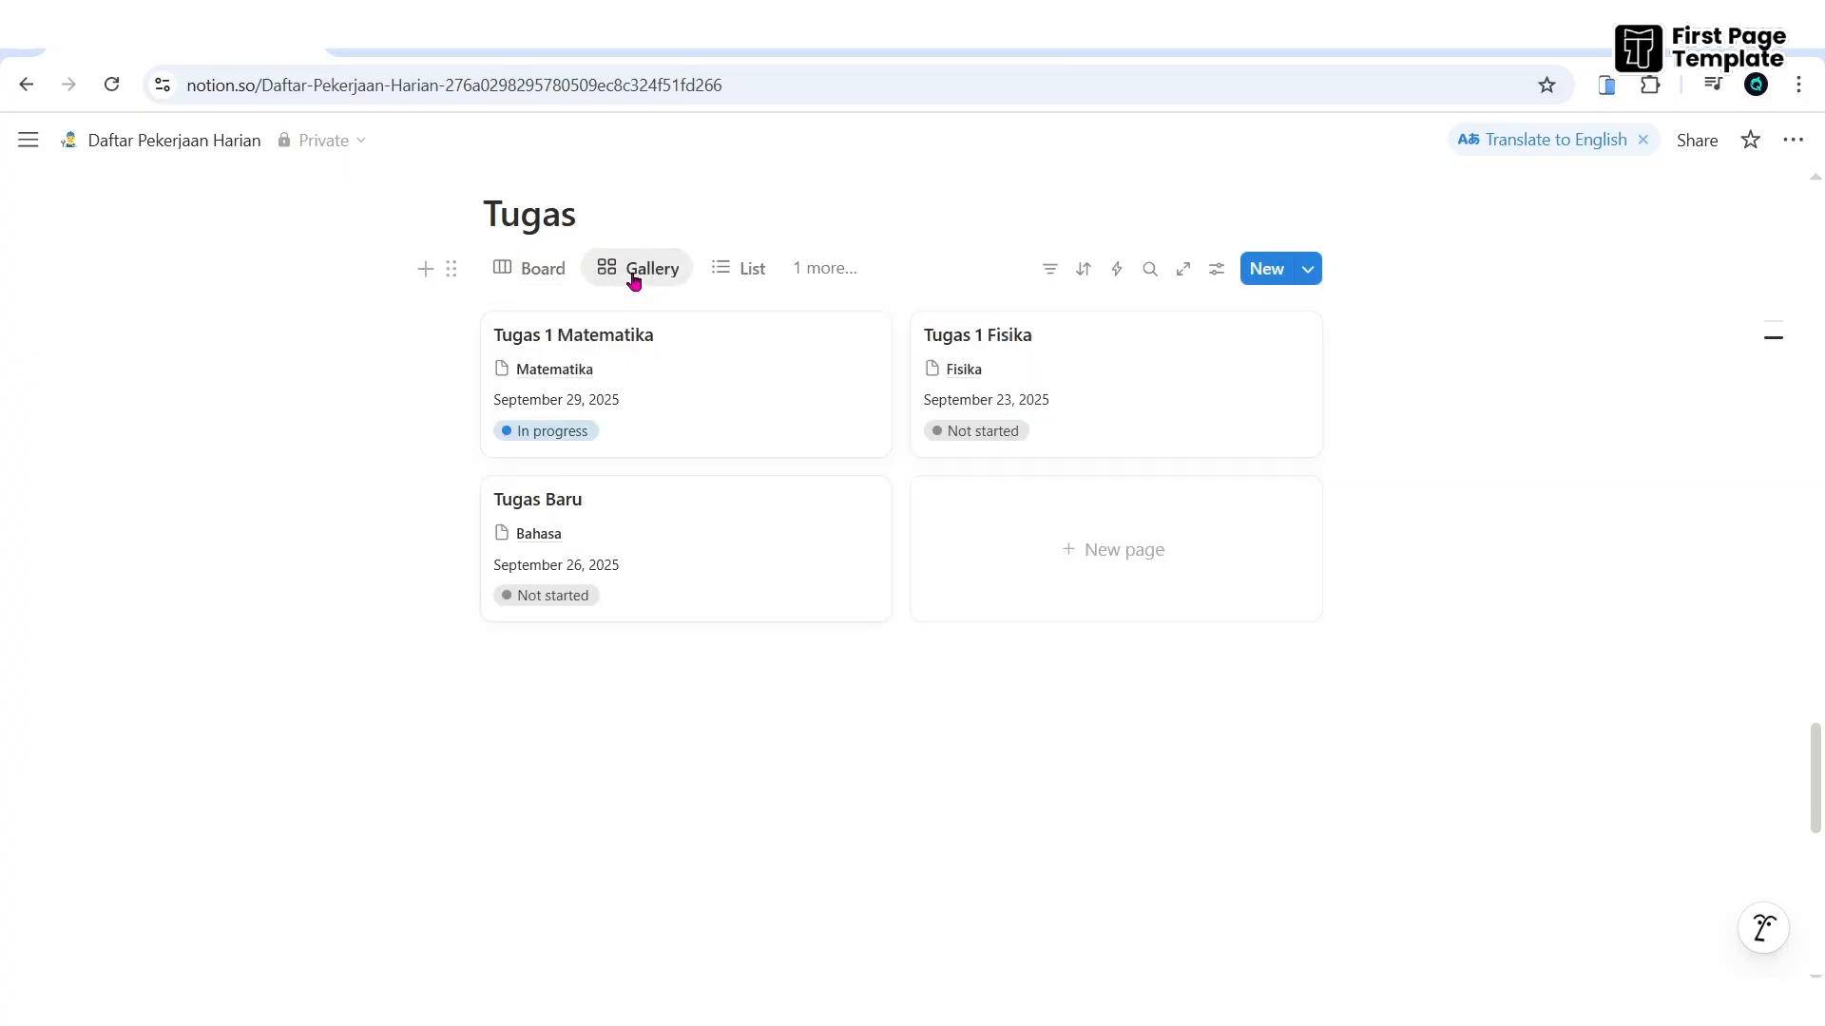
left_click(746, 271)
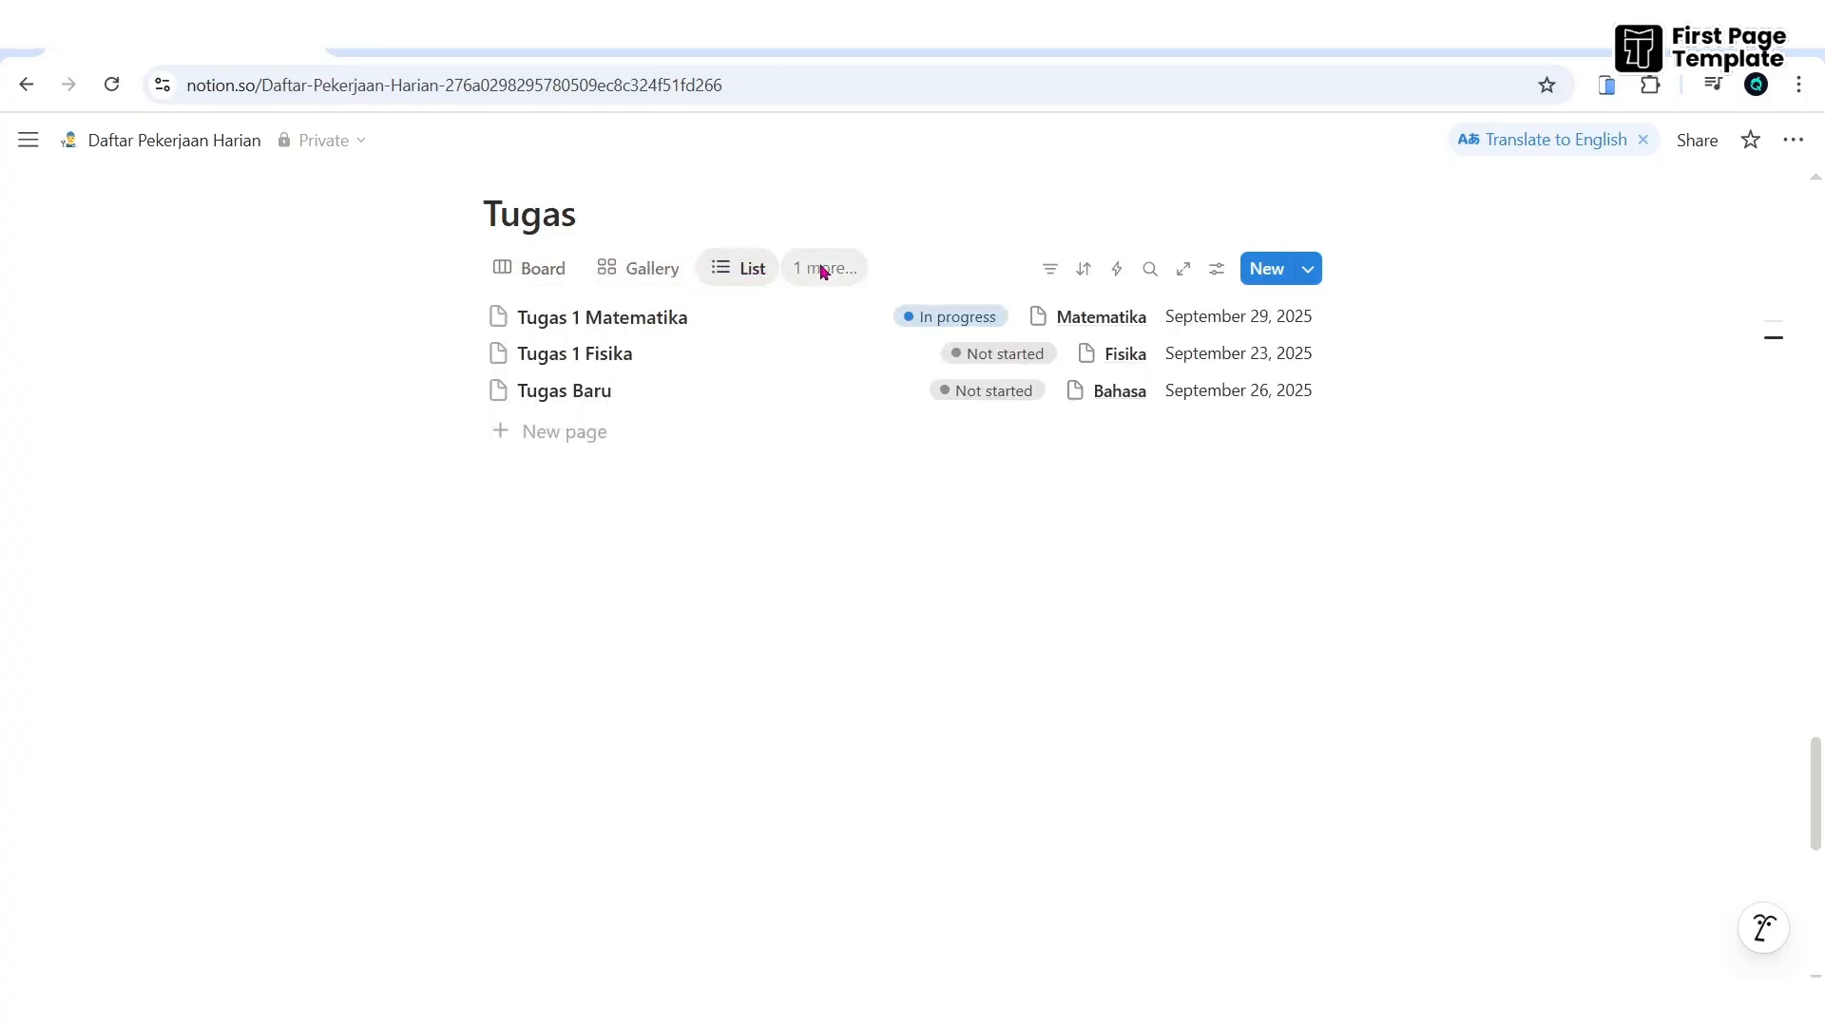
left_click(816, 270)
left_click(898, 470)
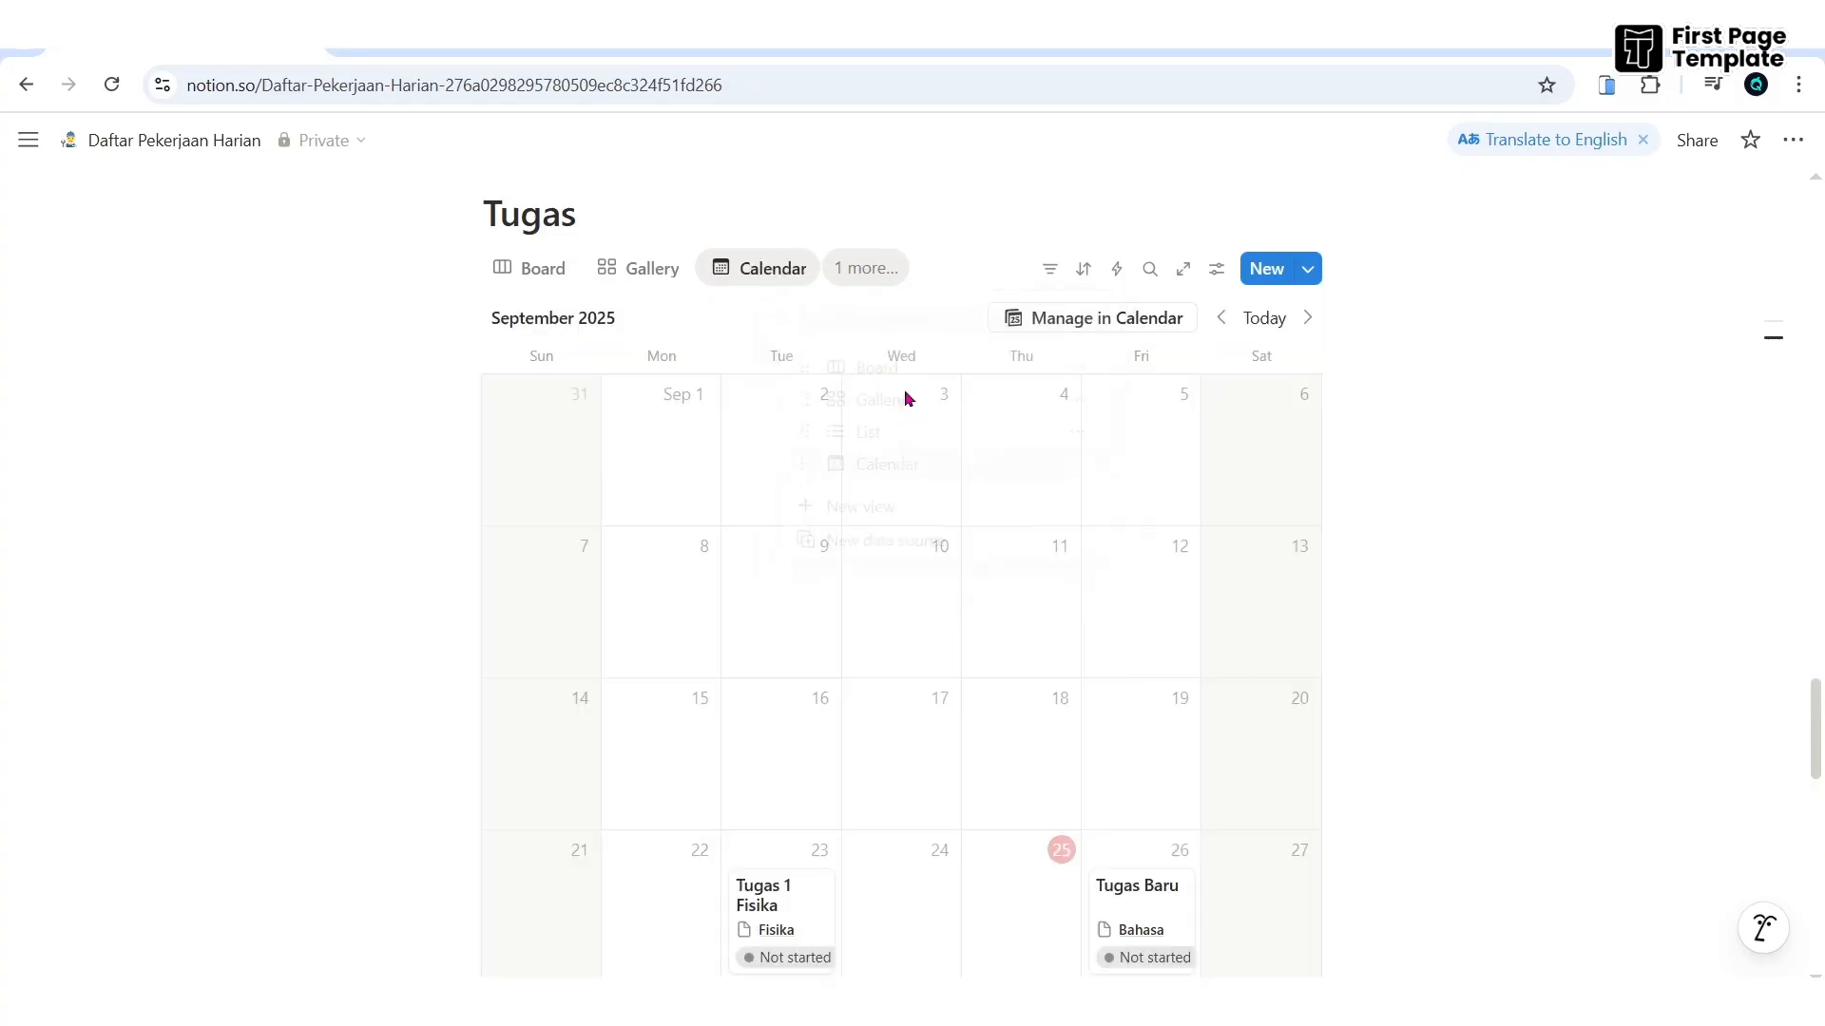
scroll(1079, 602, "down", 1)
scroll(652, 521, "up", 7)
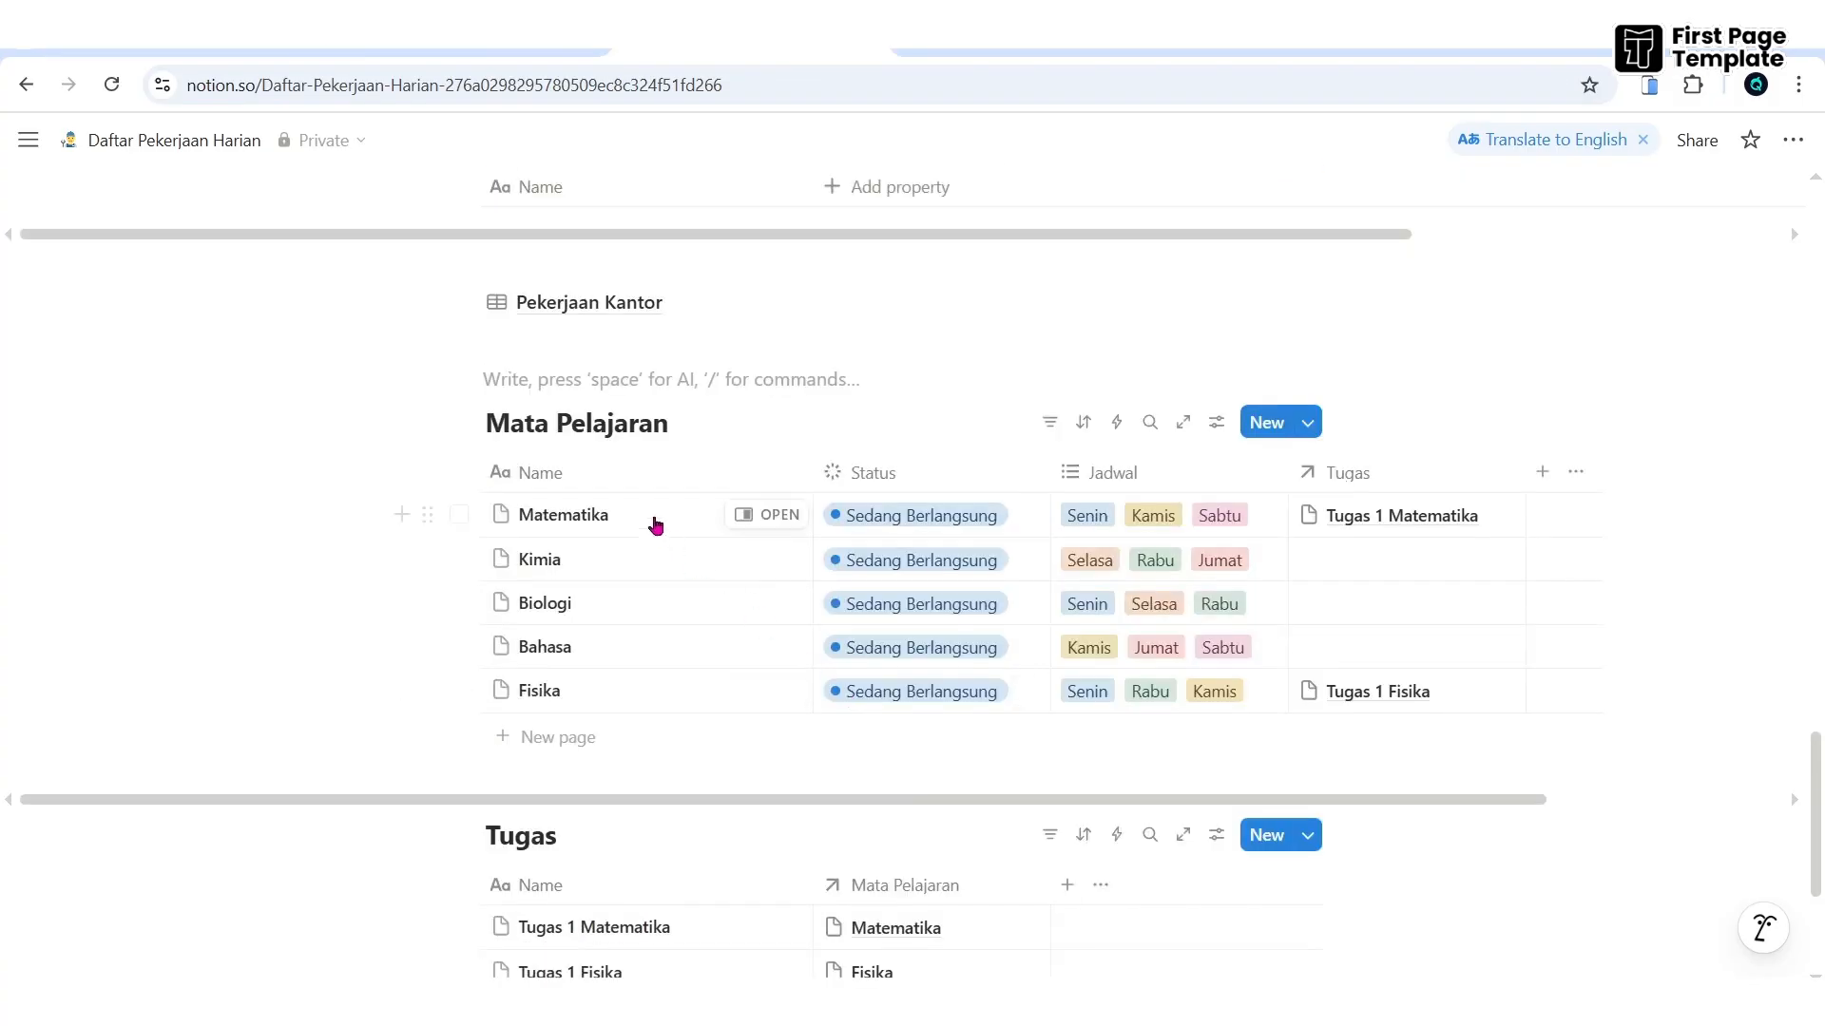
- Change the Mata Pelajaran table's layout to Board
left_click(1218, 424)
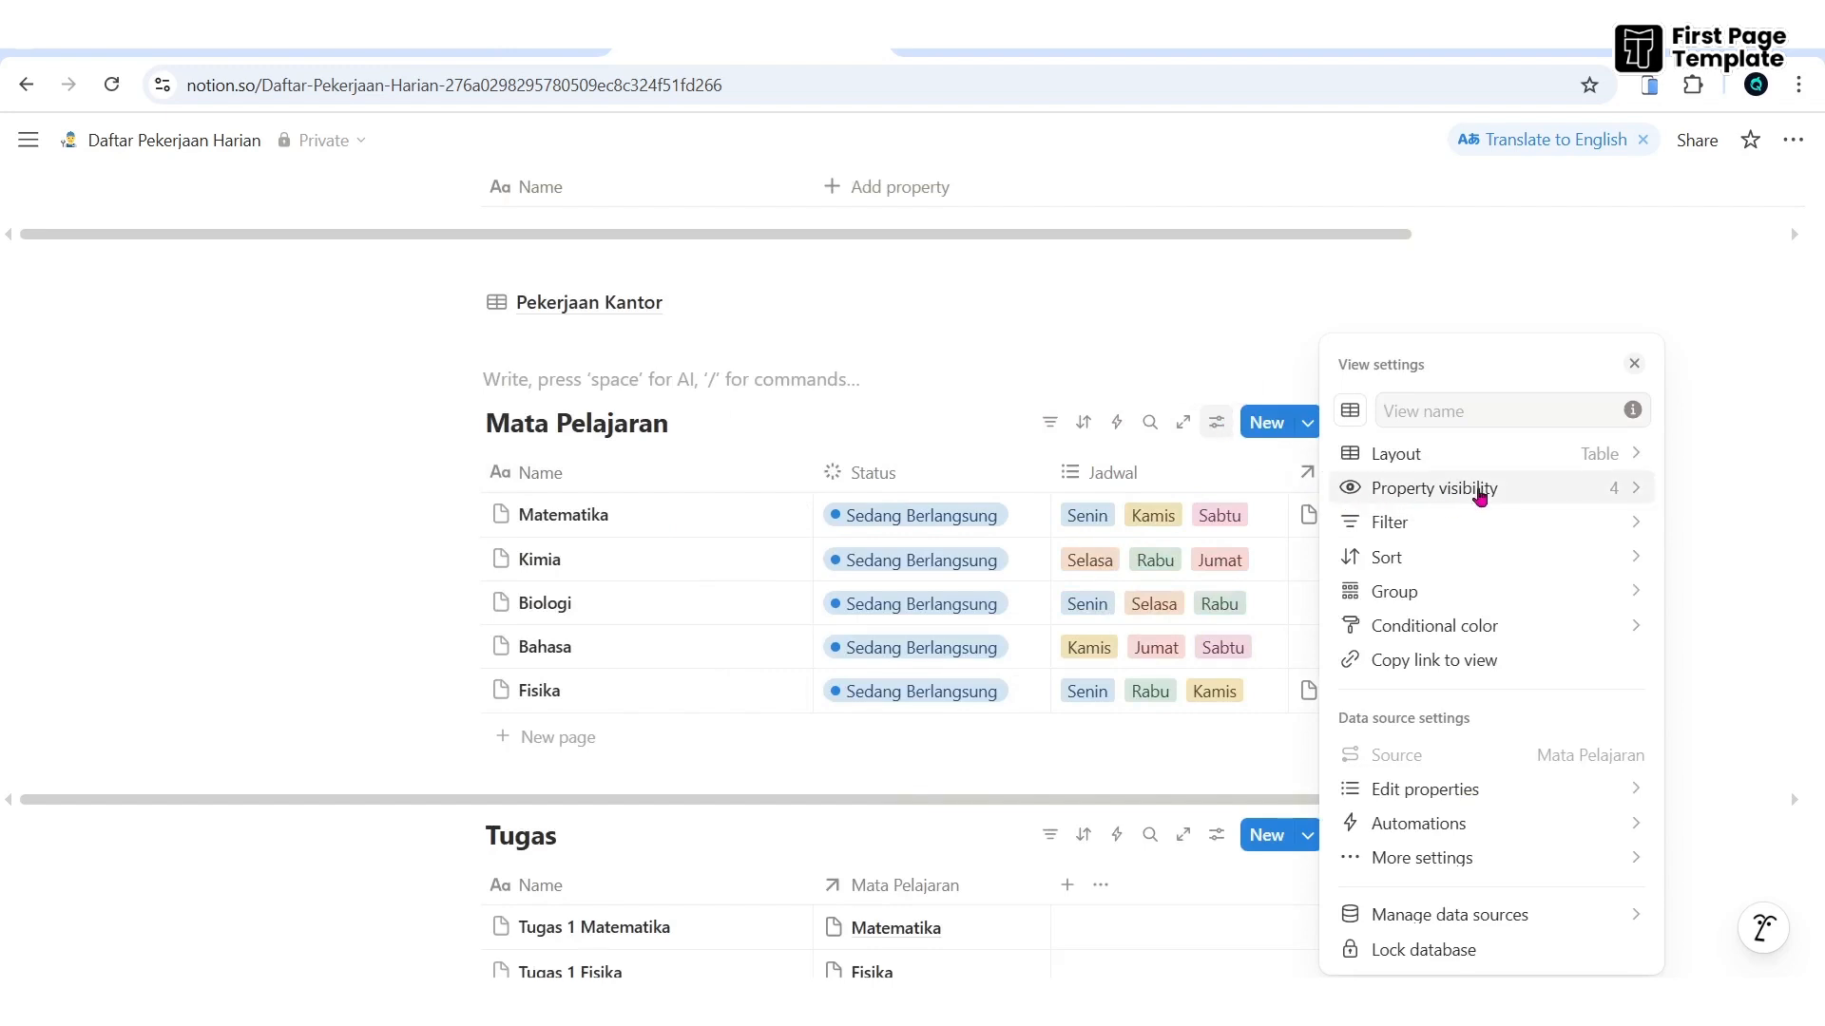
left_click(1593, 460)
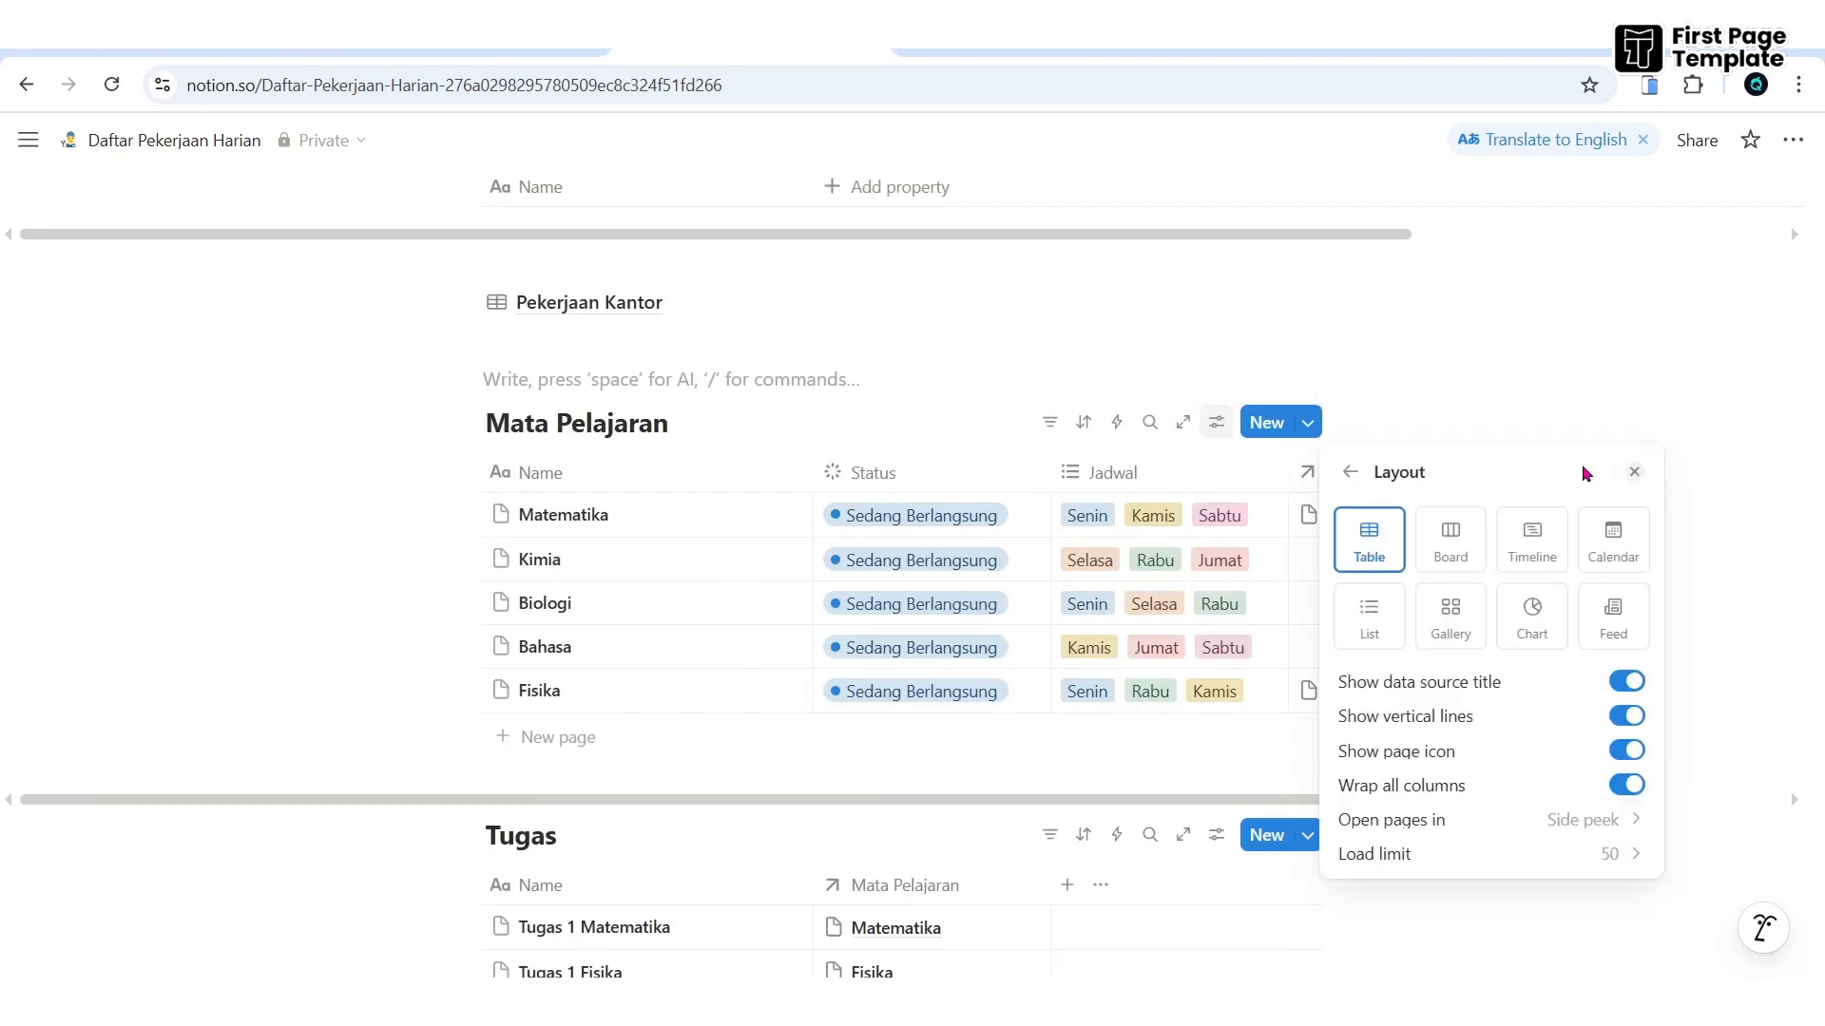
left_click(1462, 543)
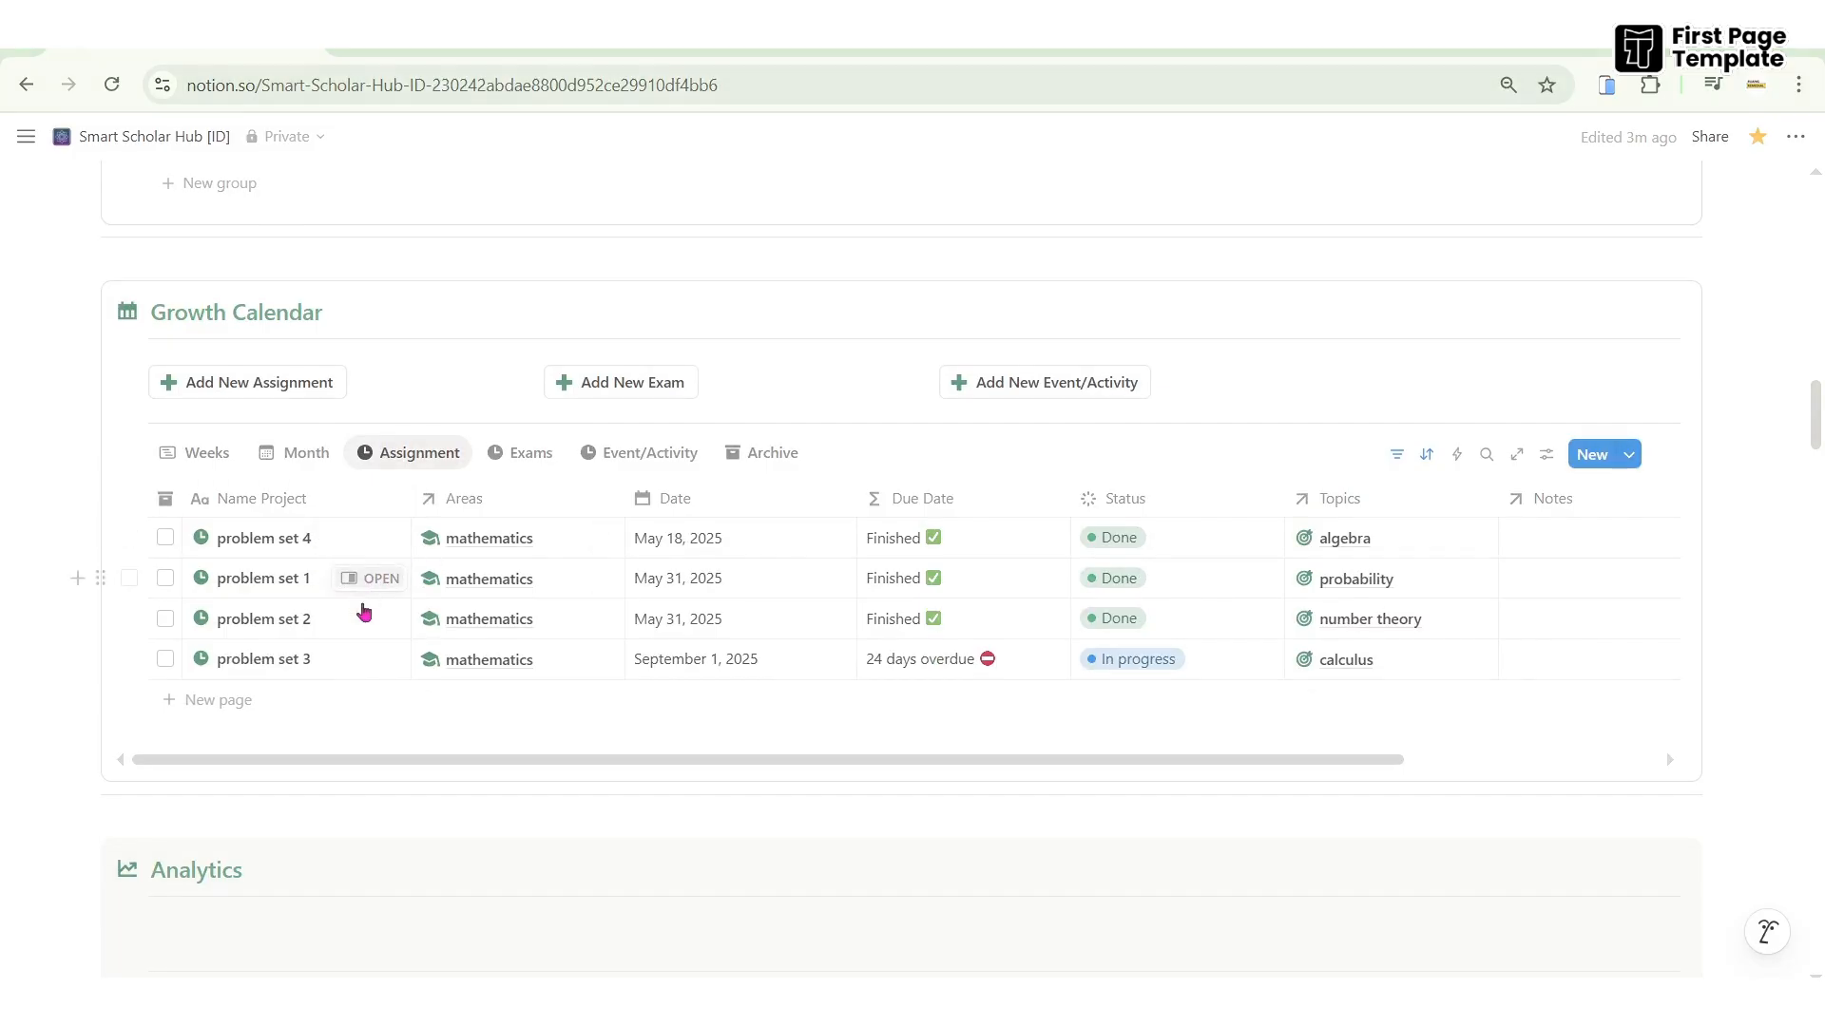
- On the Event/Activity board, move Collab 1 to In progress and Event 1 to Done
left_click(614, 456)
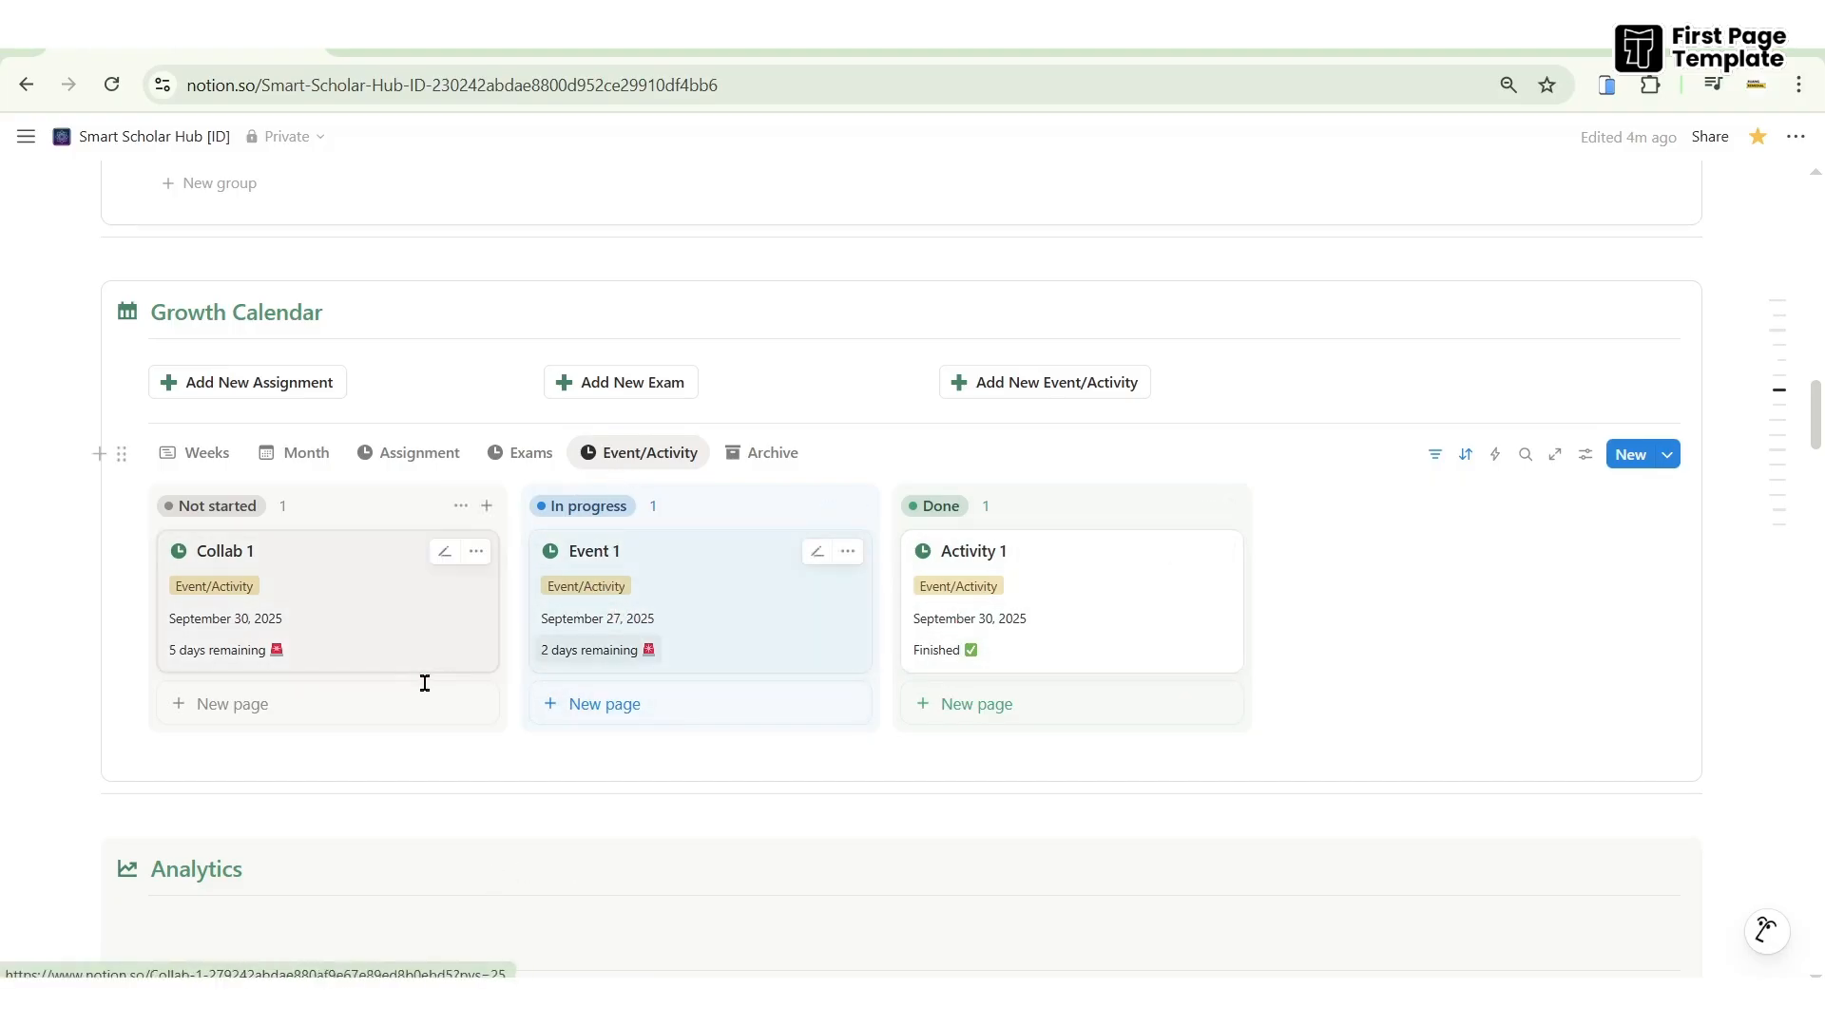
left_click_drag(360, 605, 613, 701)
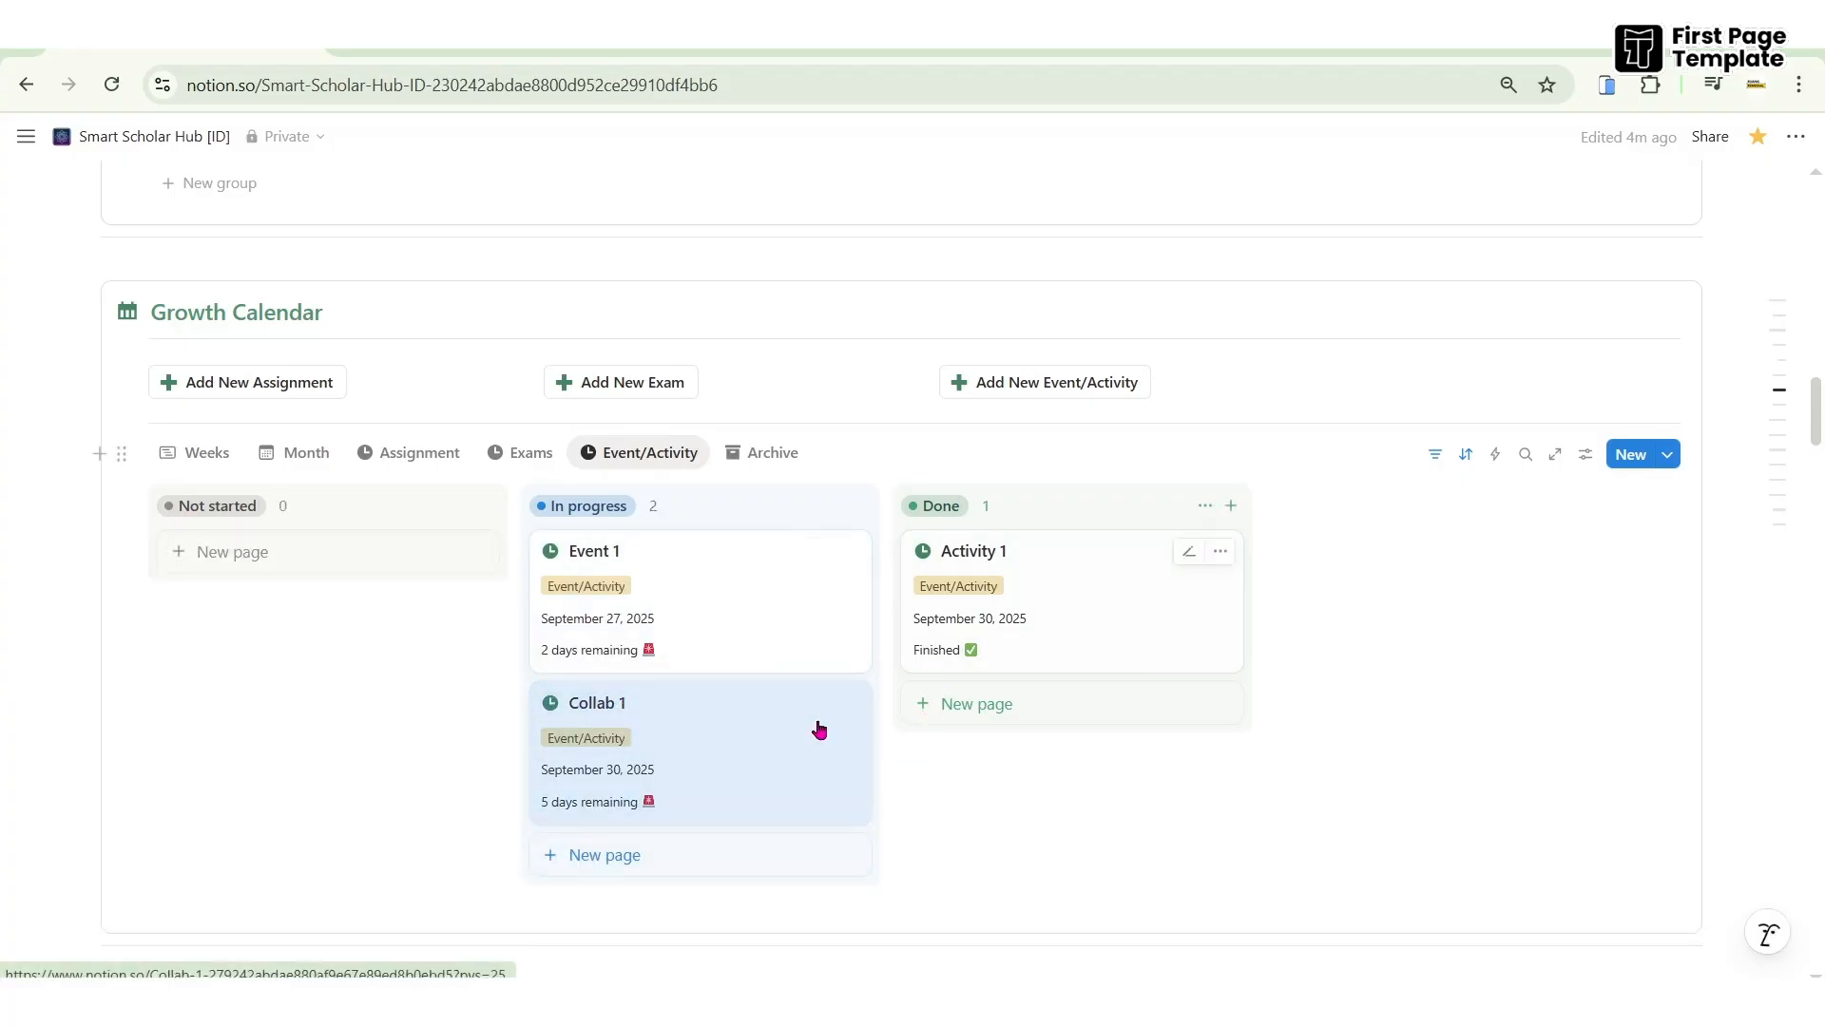
left_click_drag(780, 650, 1080, 714)
- In the Month view, reschedule Exam biology from October 1 to October 3
left_click(299, 466)
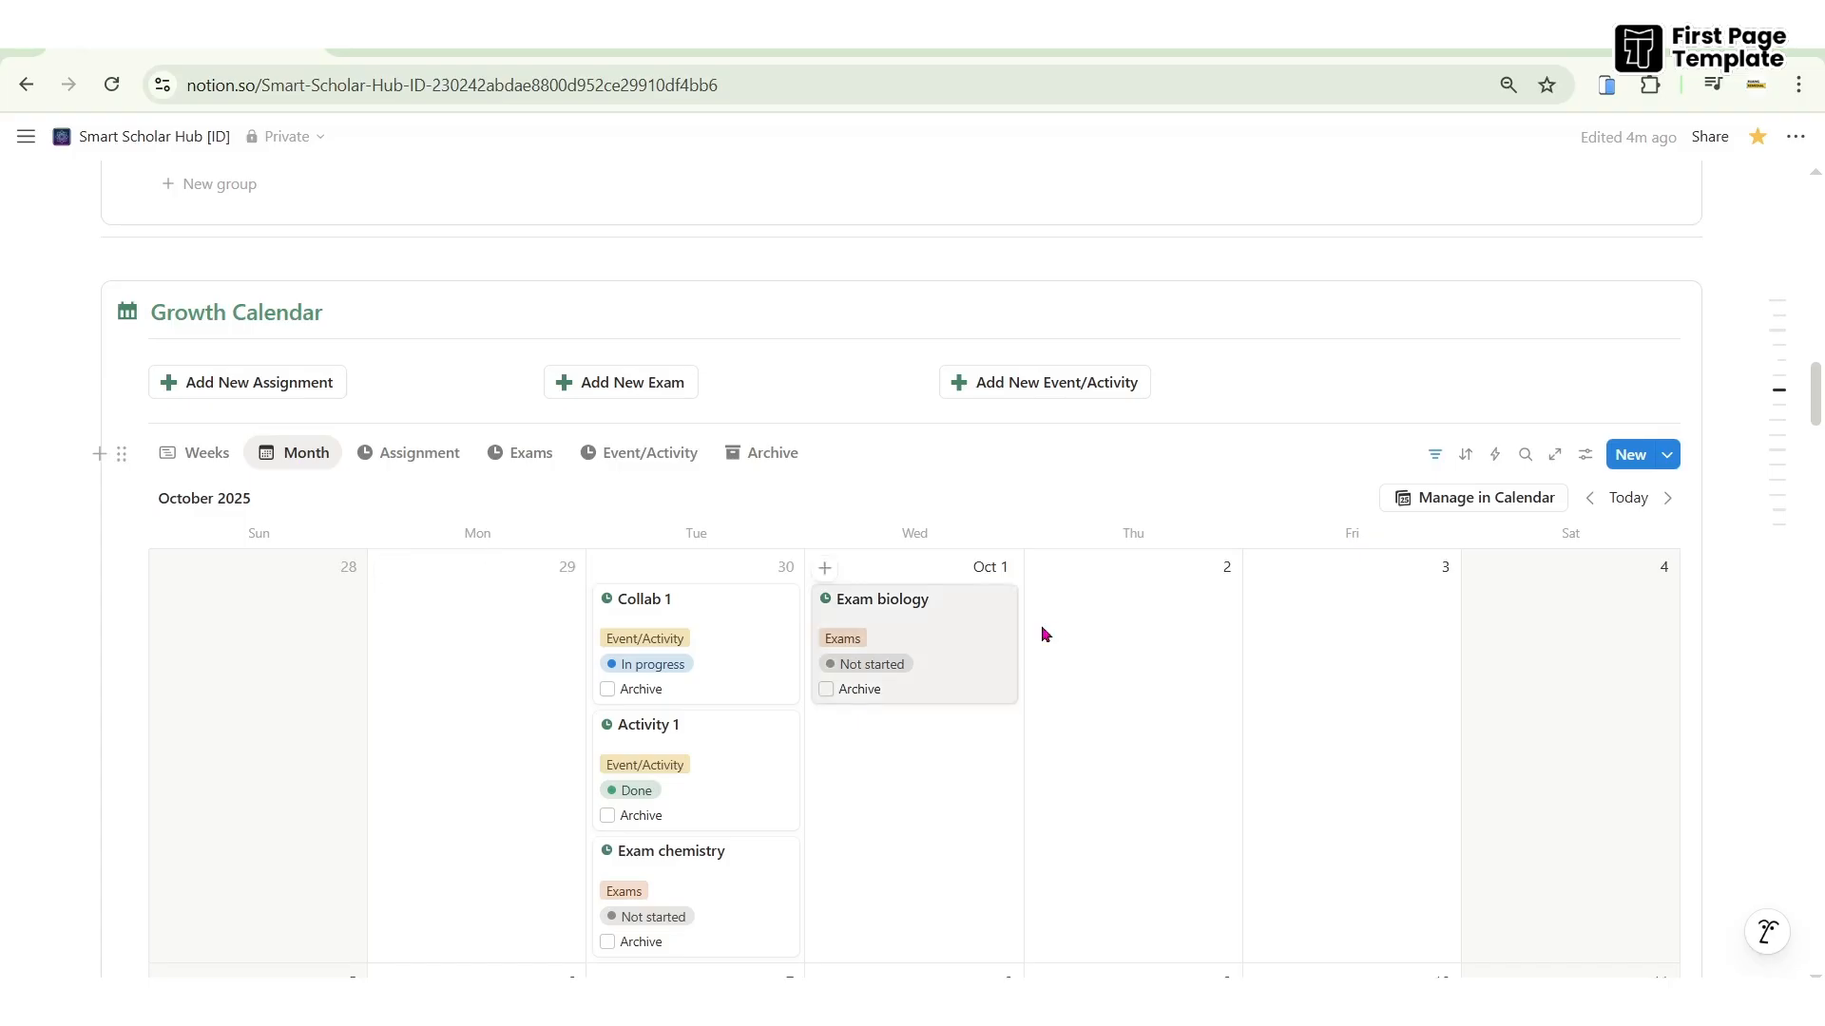
scroll(1049, 632, "down", 4)
scroll(1050, 629, "down", 5)
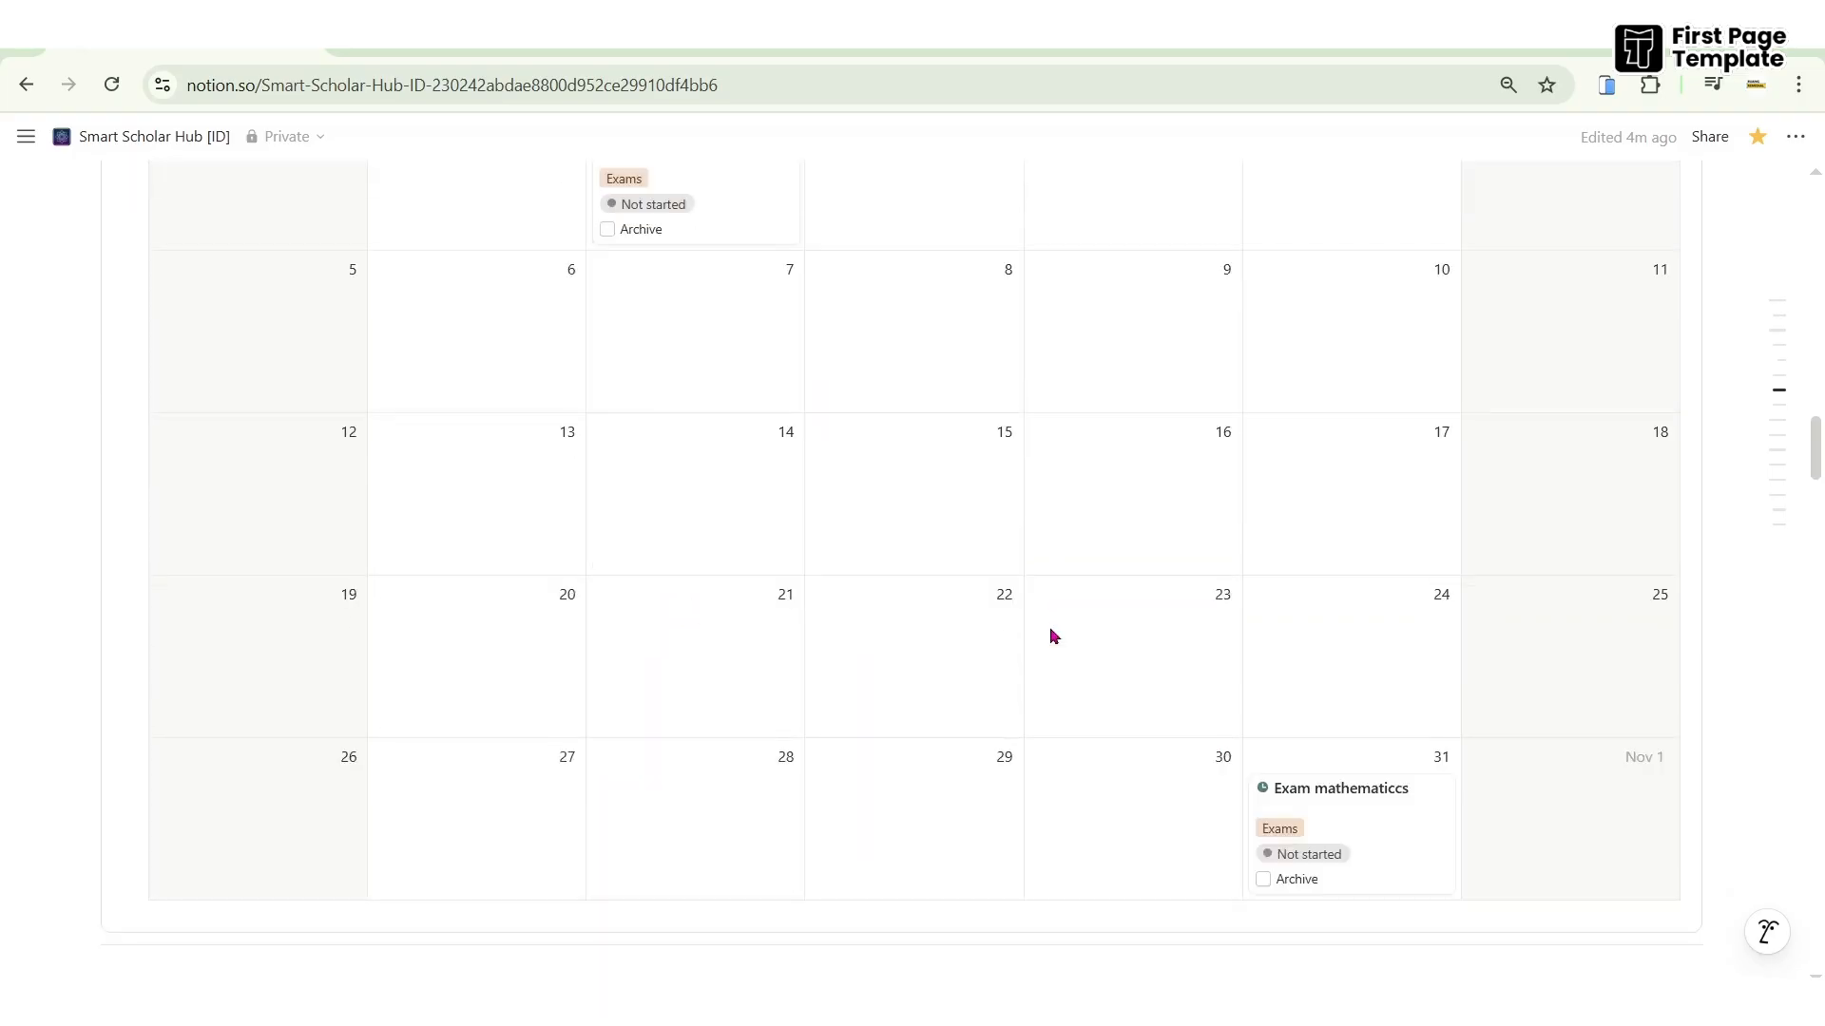
scroll(1049, 635, "up", 6)
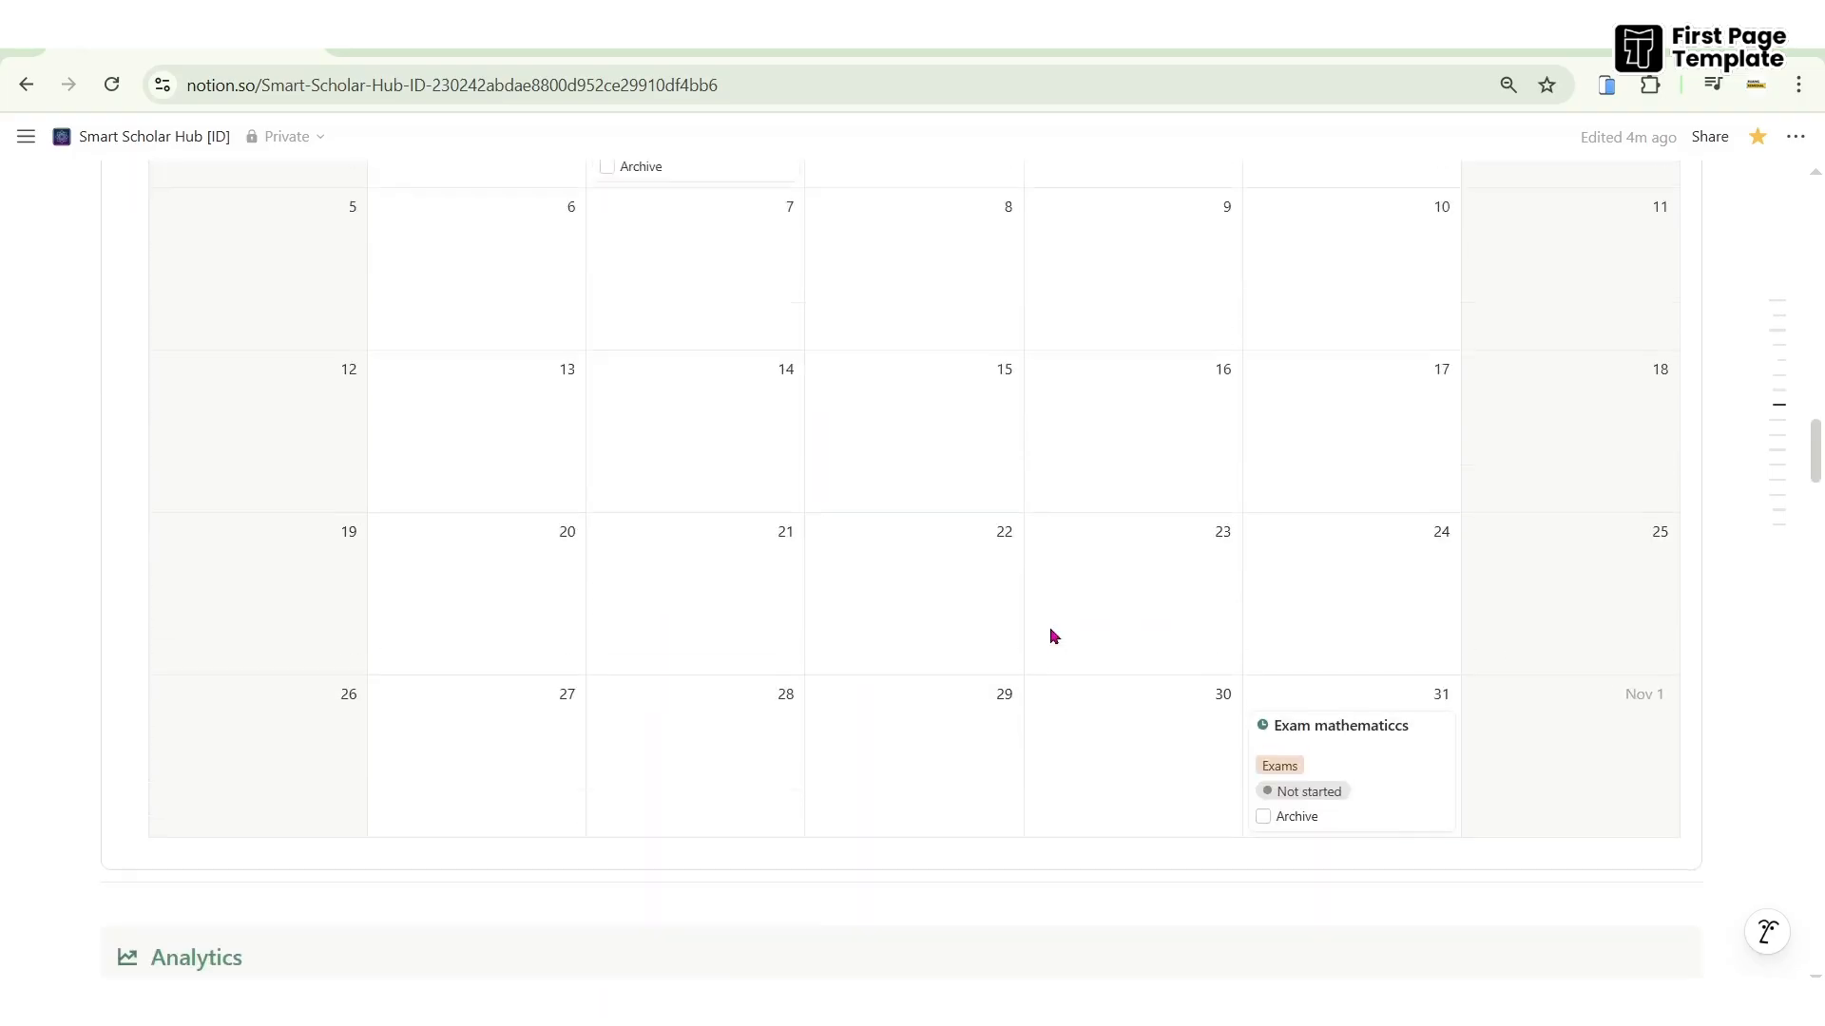
left_click_drag(929, 428, 1325, 442)
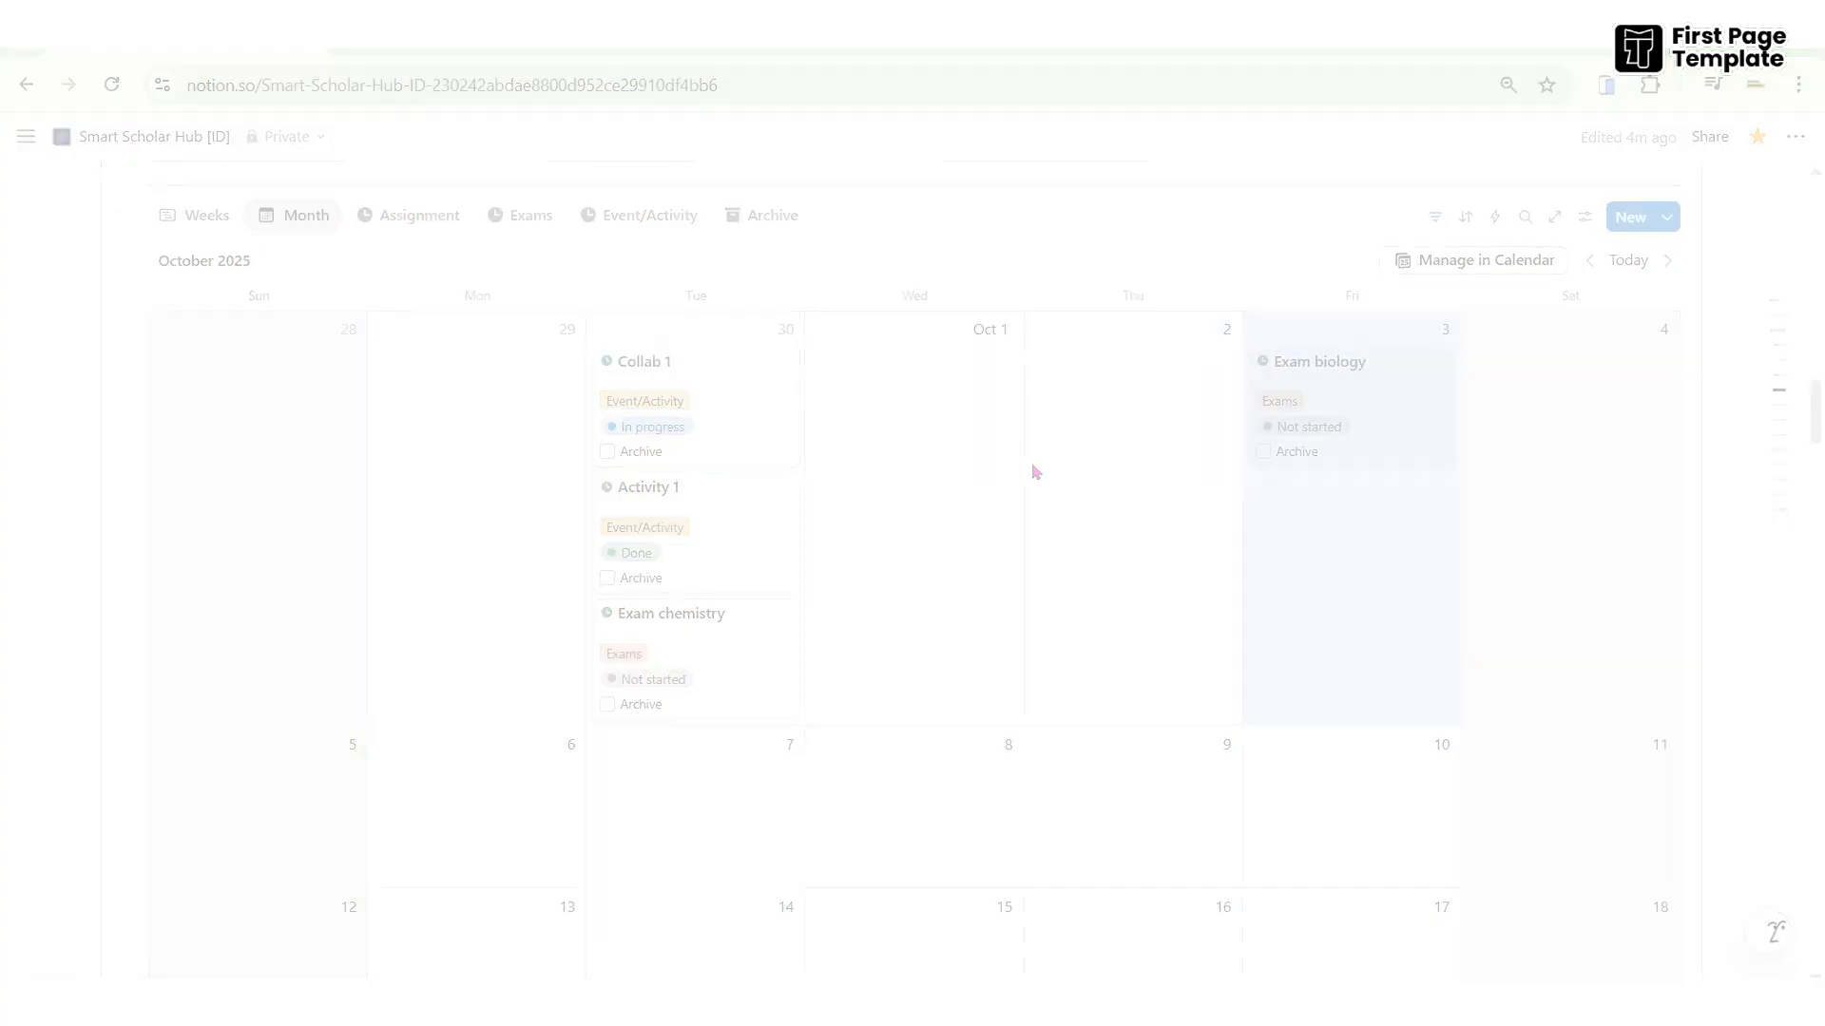
scroll(1030, 462, "up", 10)
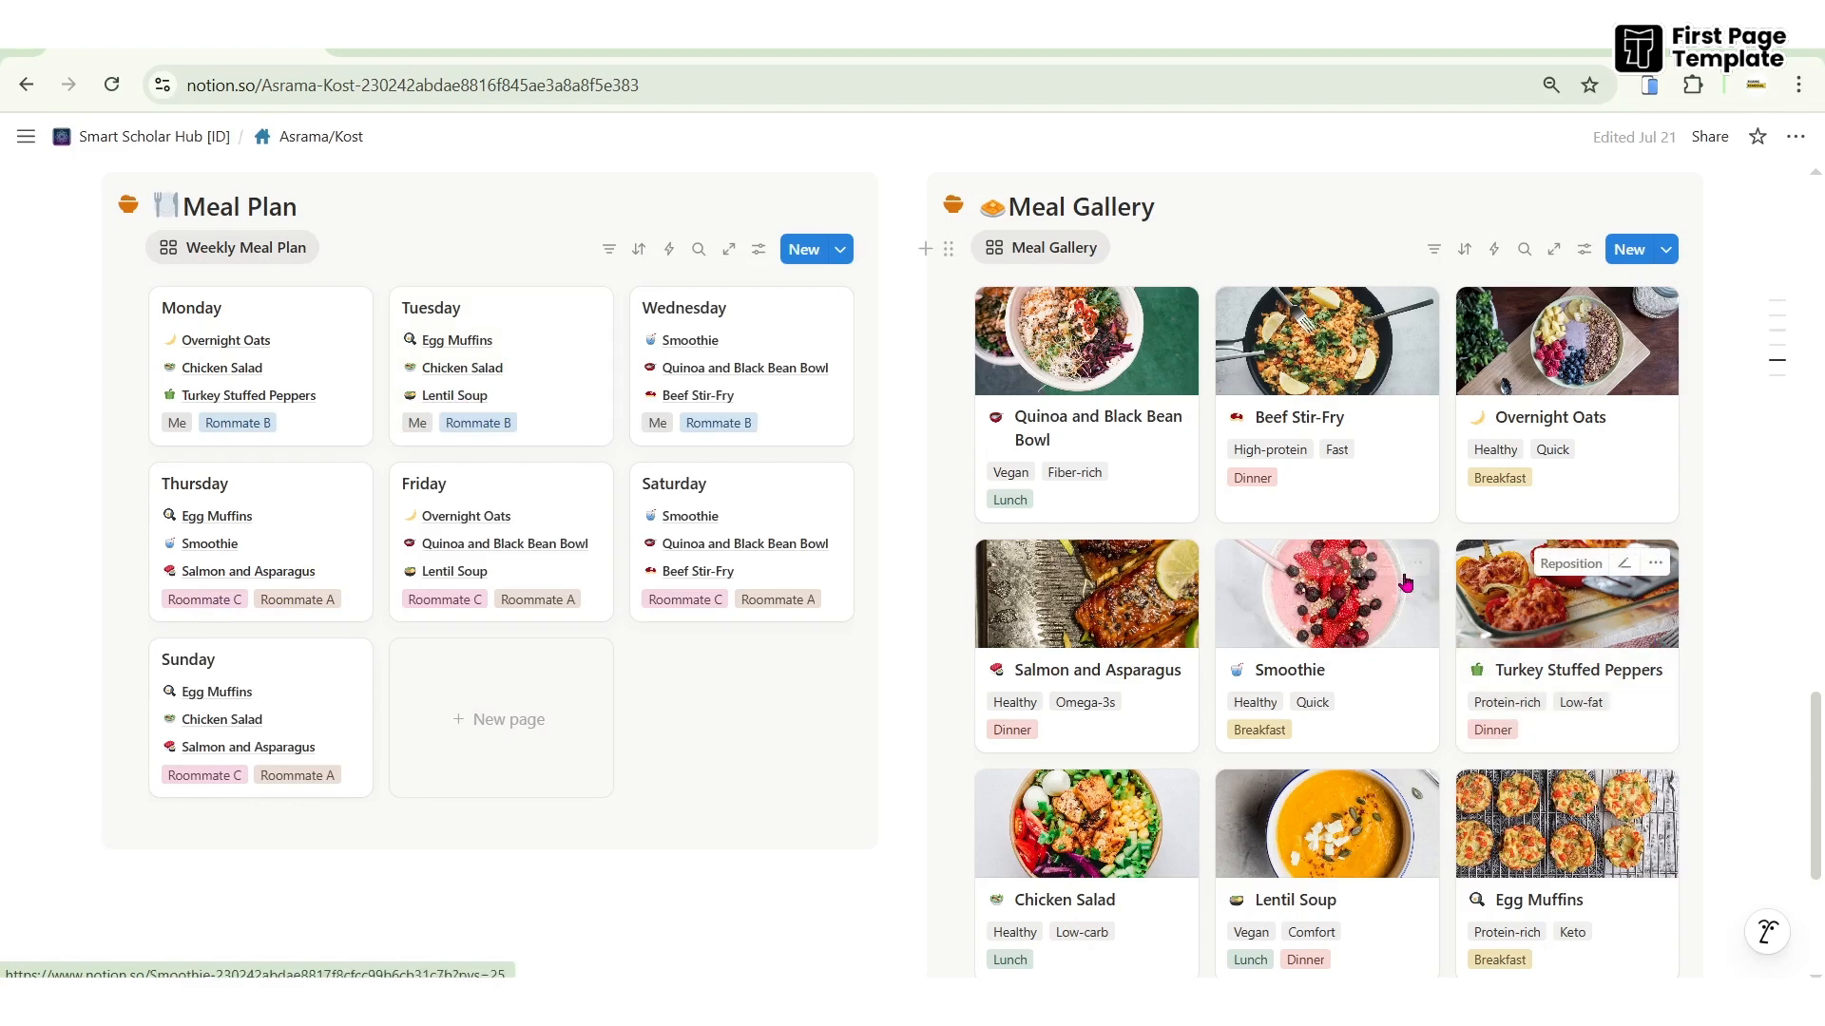
- Peek at the Beef Stir-Fry recipe card, close it, and return to the weekly calendar
left_click(1352, 379)
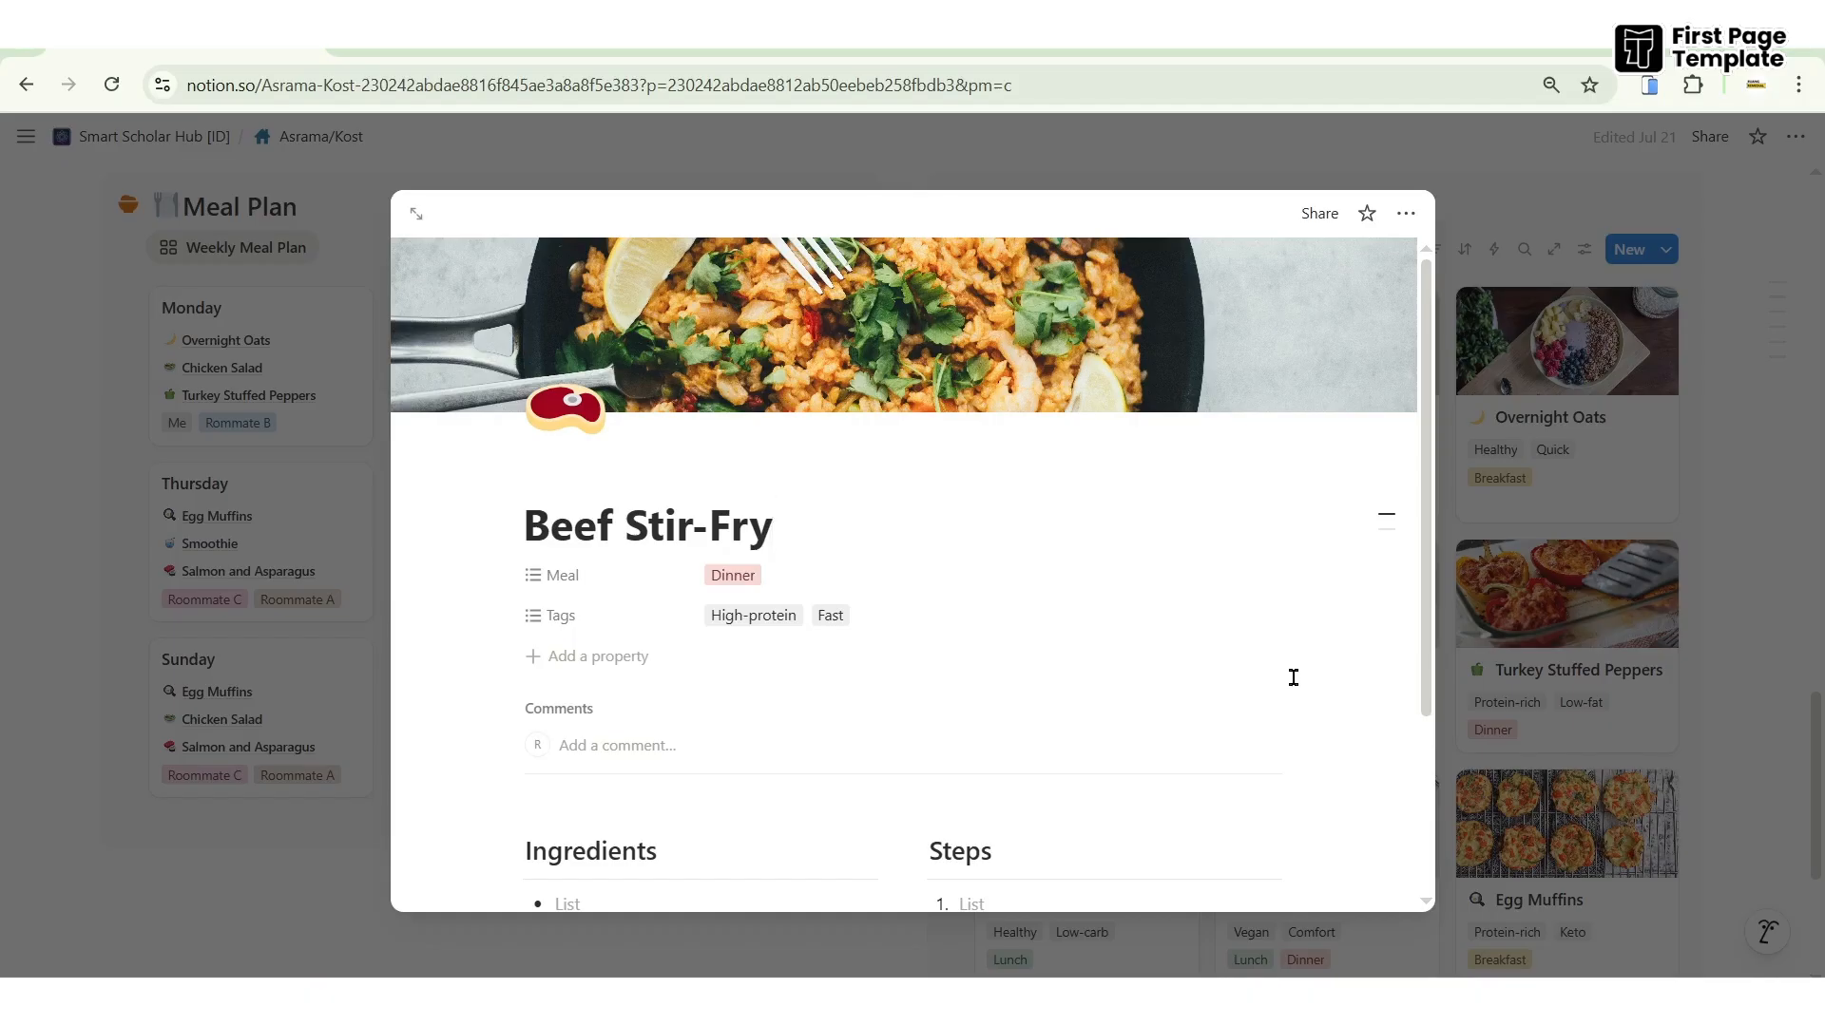
left_click(1773, 620)
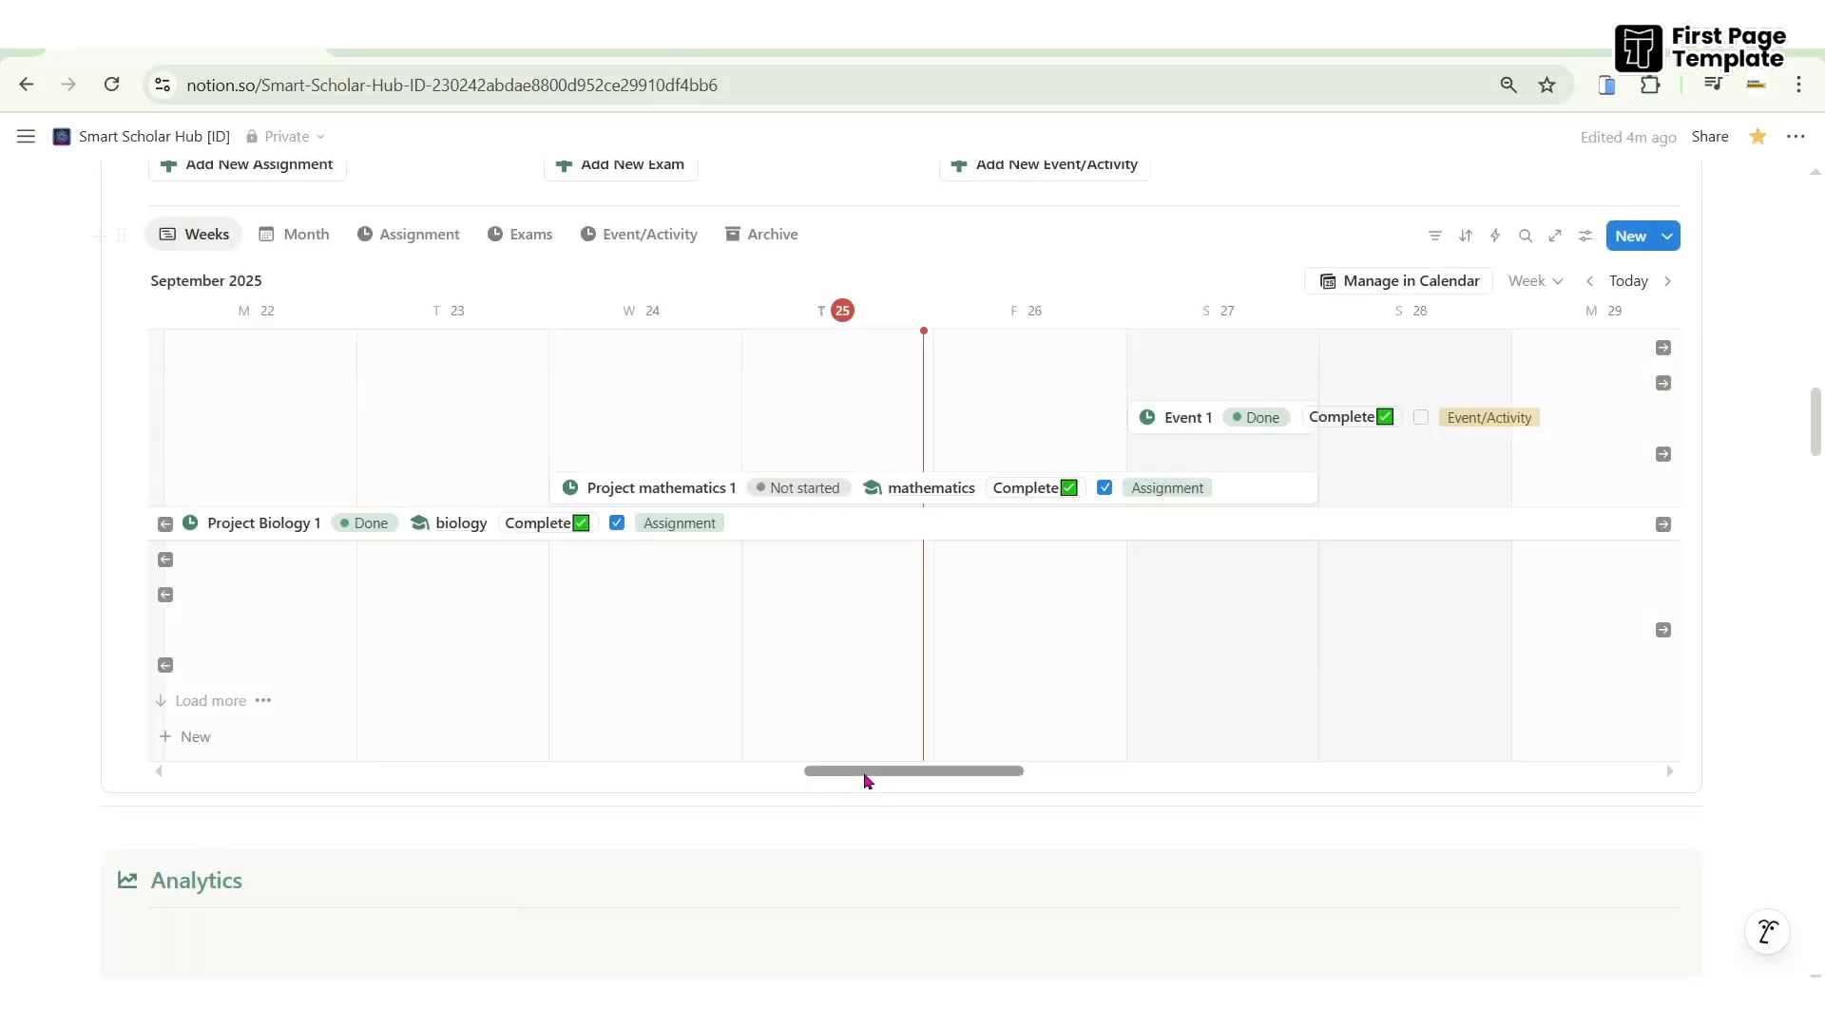
left_click_drag(865, 775, 1001, 780)
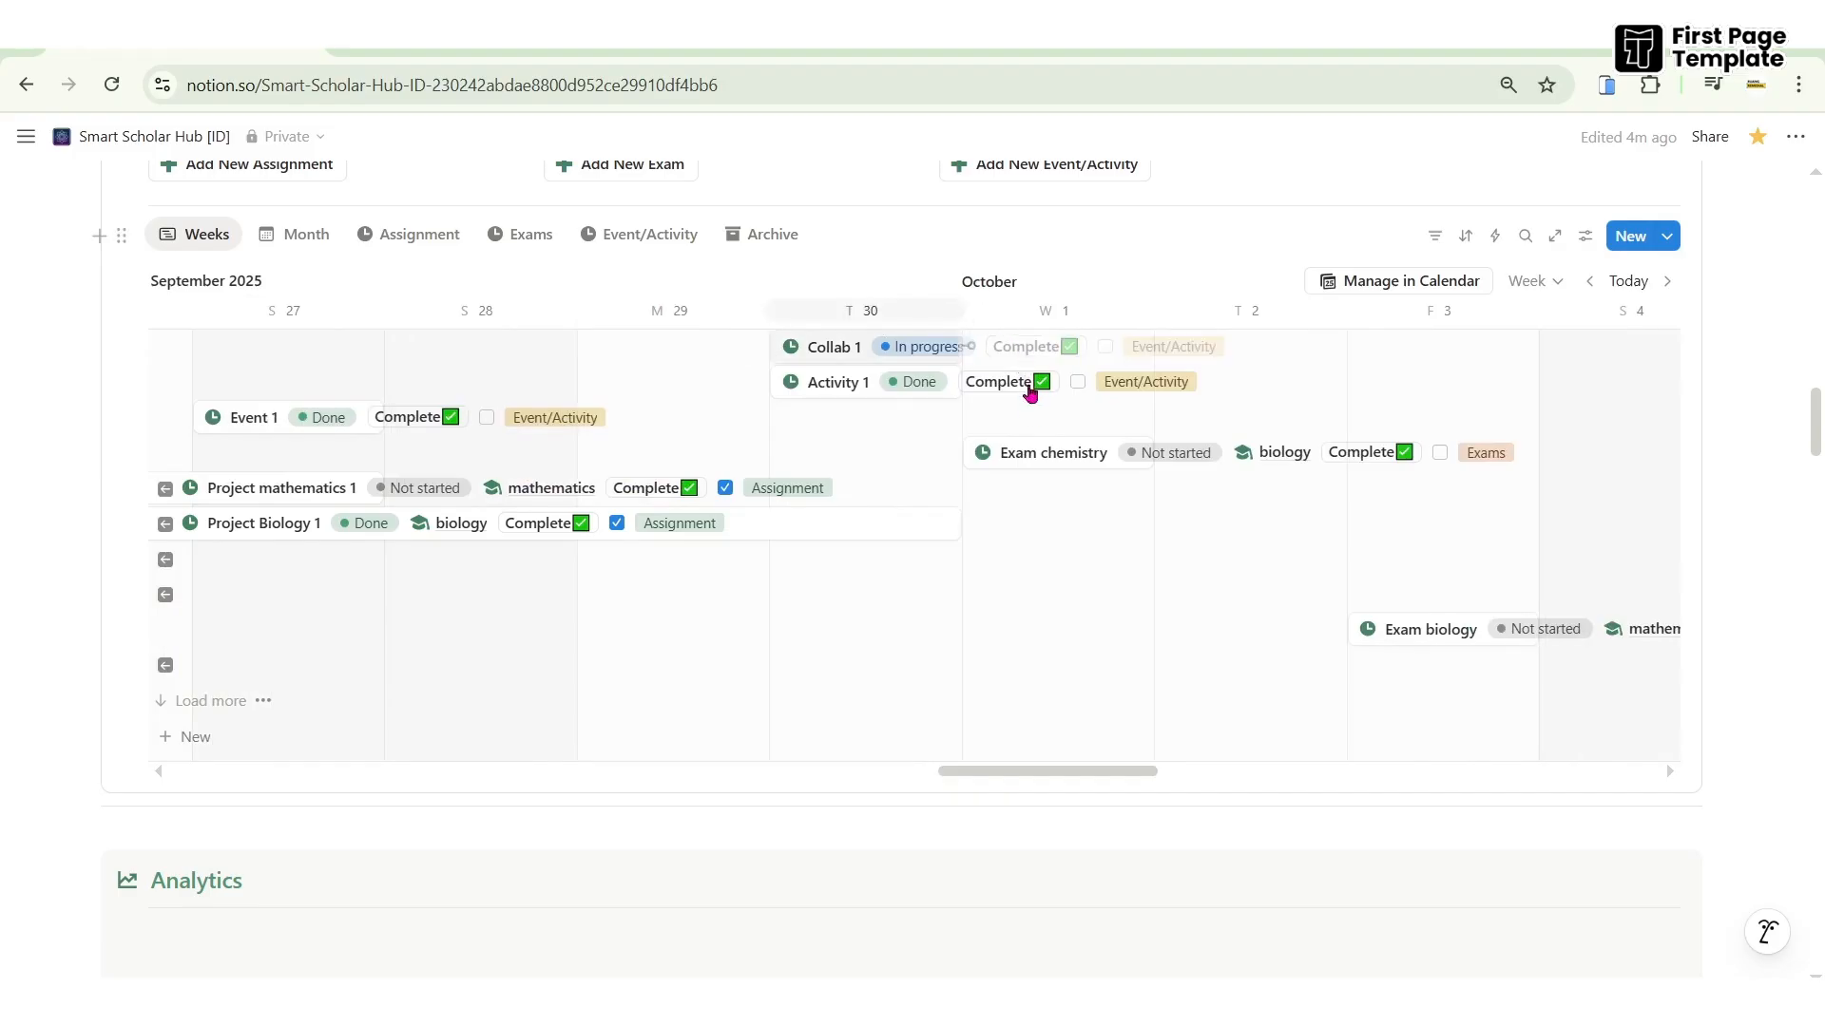
left_click_drag(1052, 769, 888, 739)
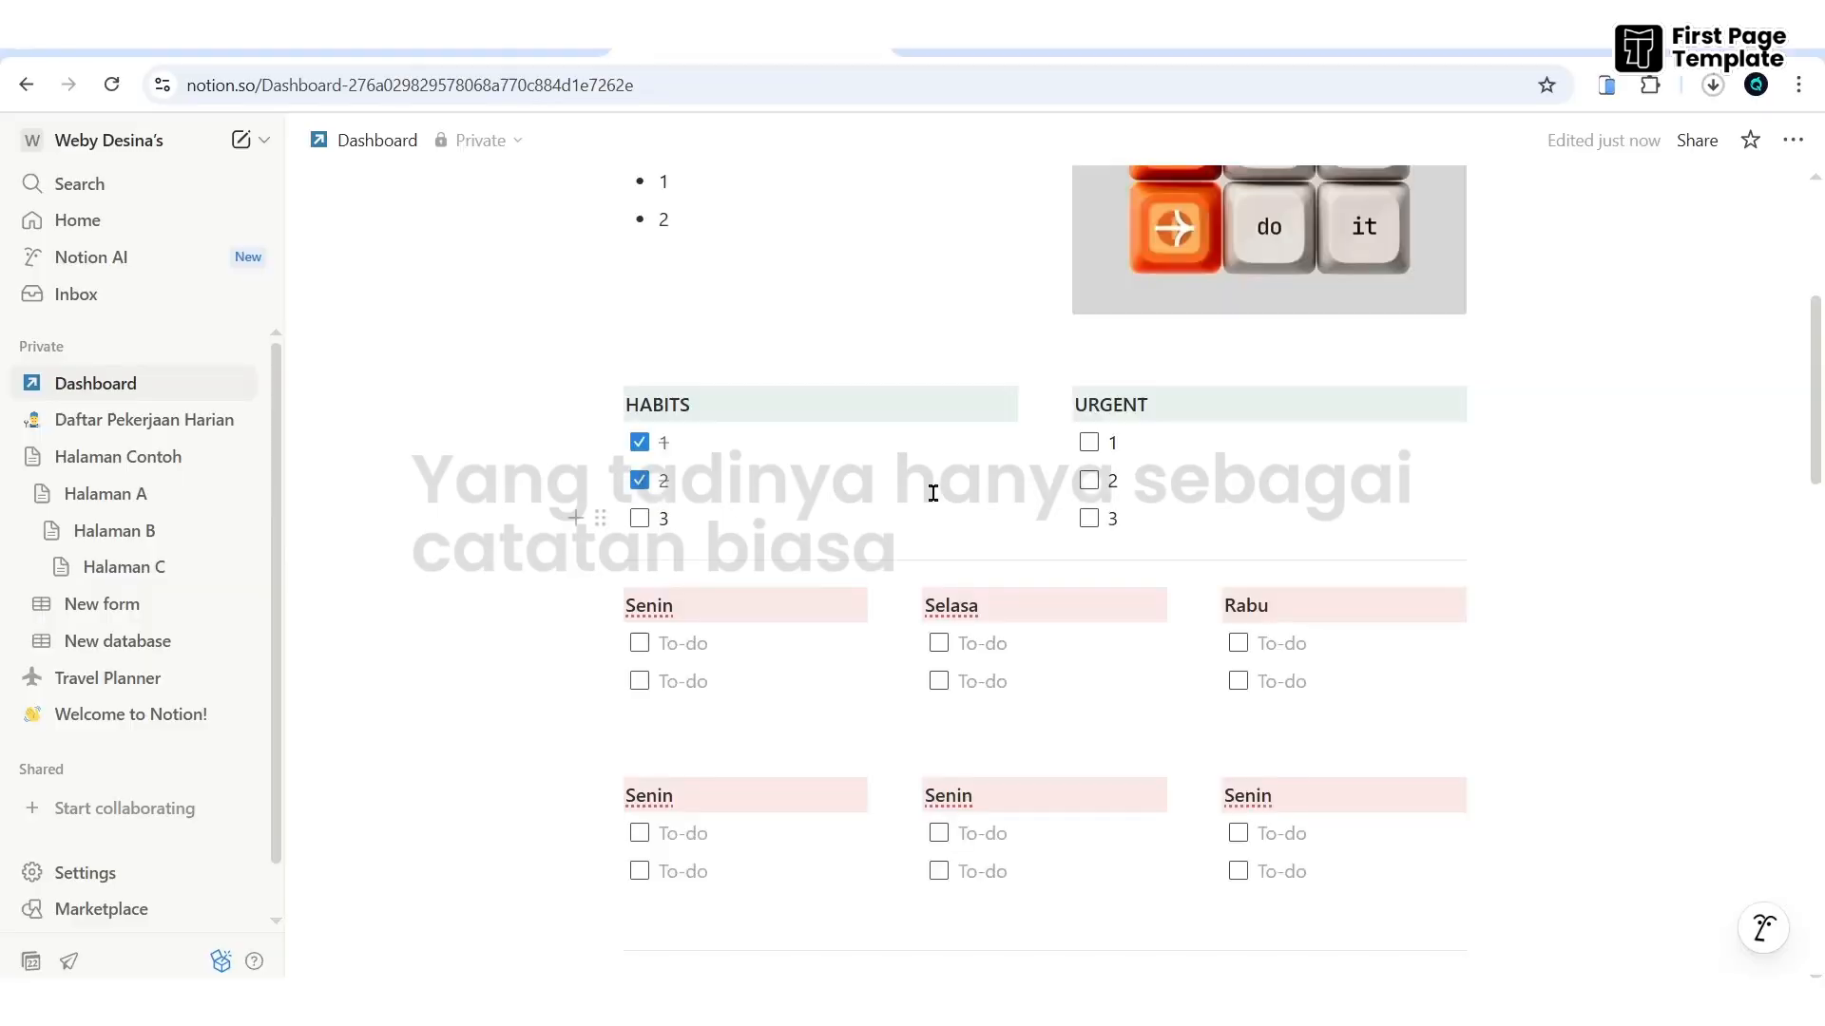
- Check off URGENT items 1 and 2 on the Dashboard
left_click(1089, 442)
left_click(1090, 481)
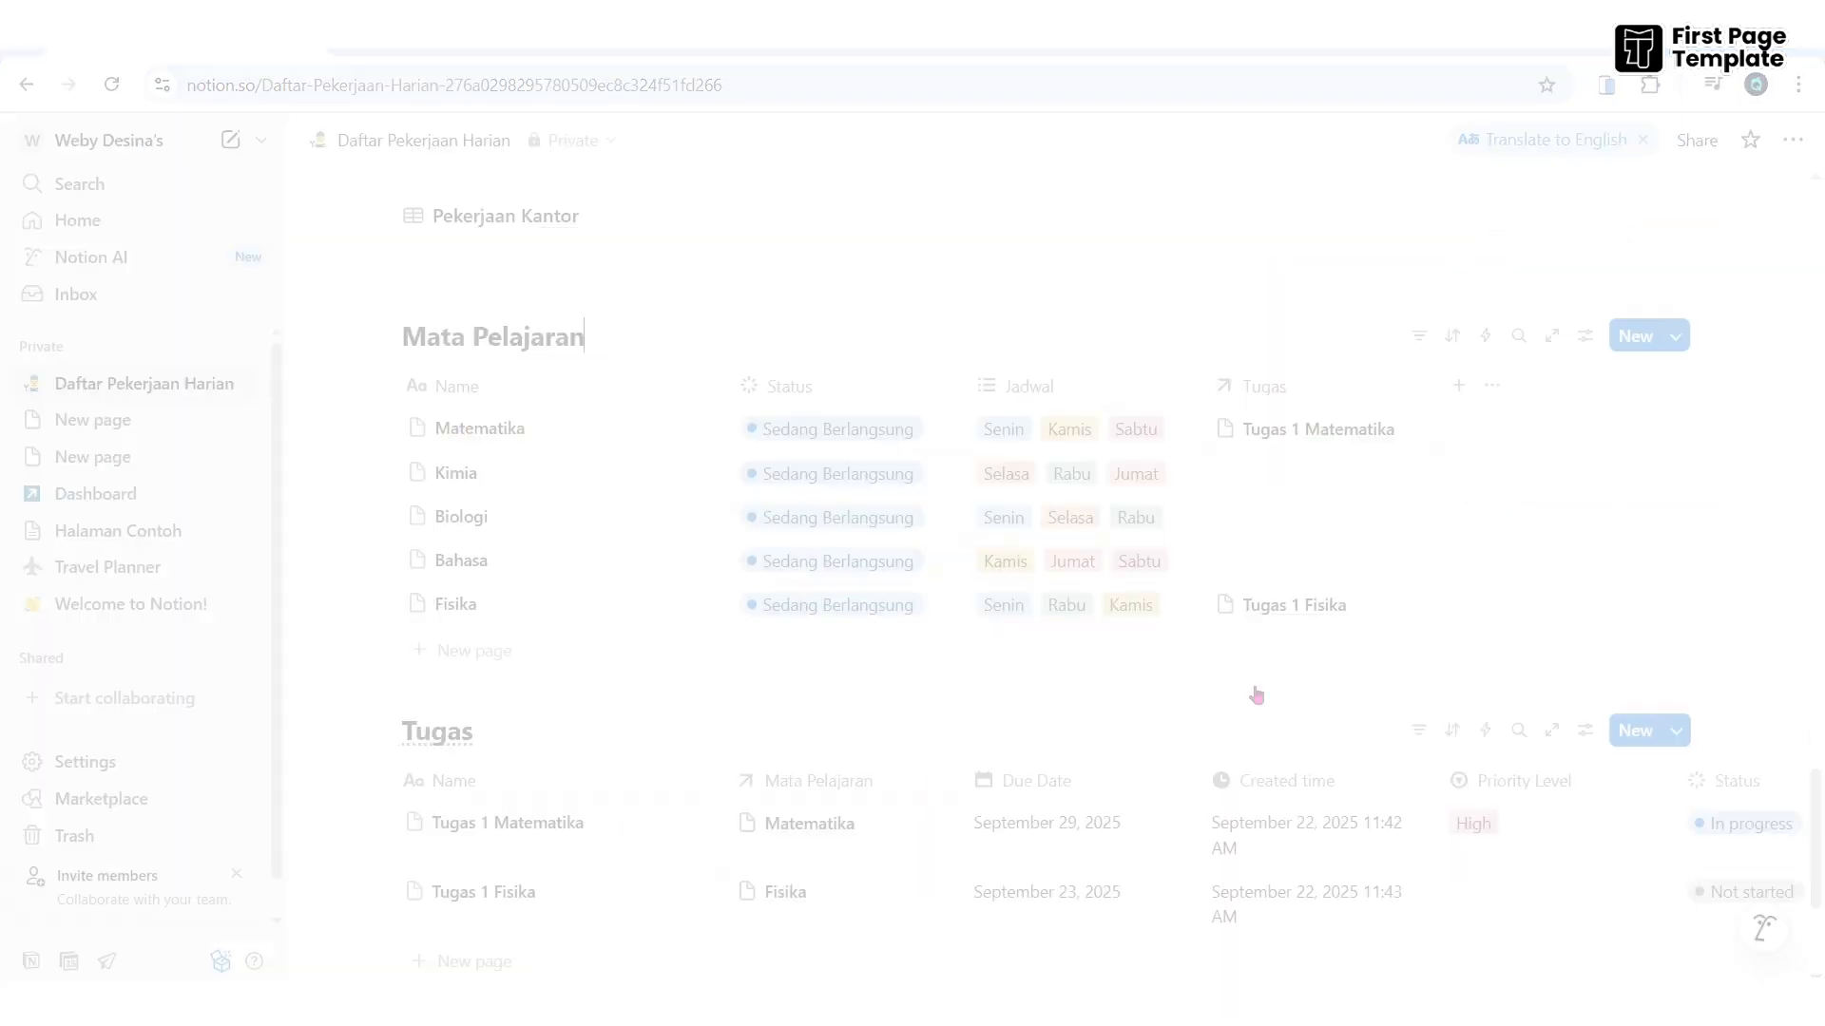
- Add a 'Halaman Baru' task to the Tugas table and open it in side peek
scroll(1698, 562, "down", 2)
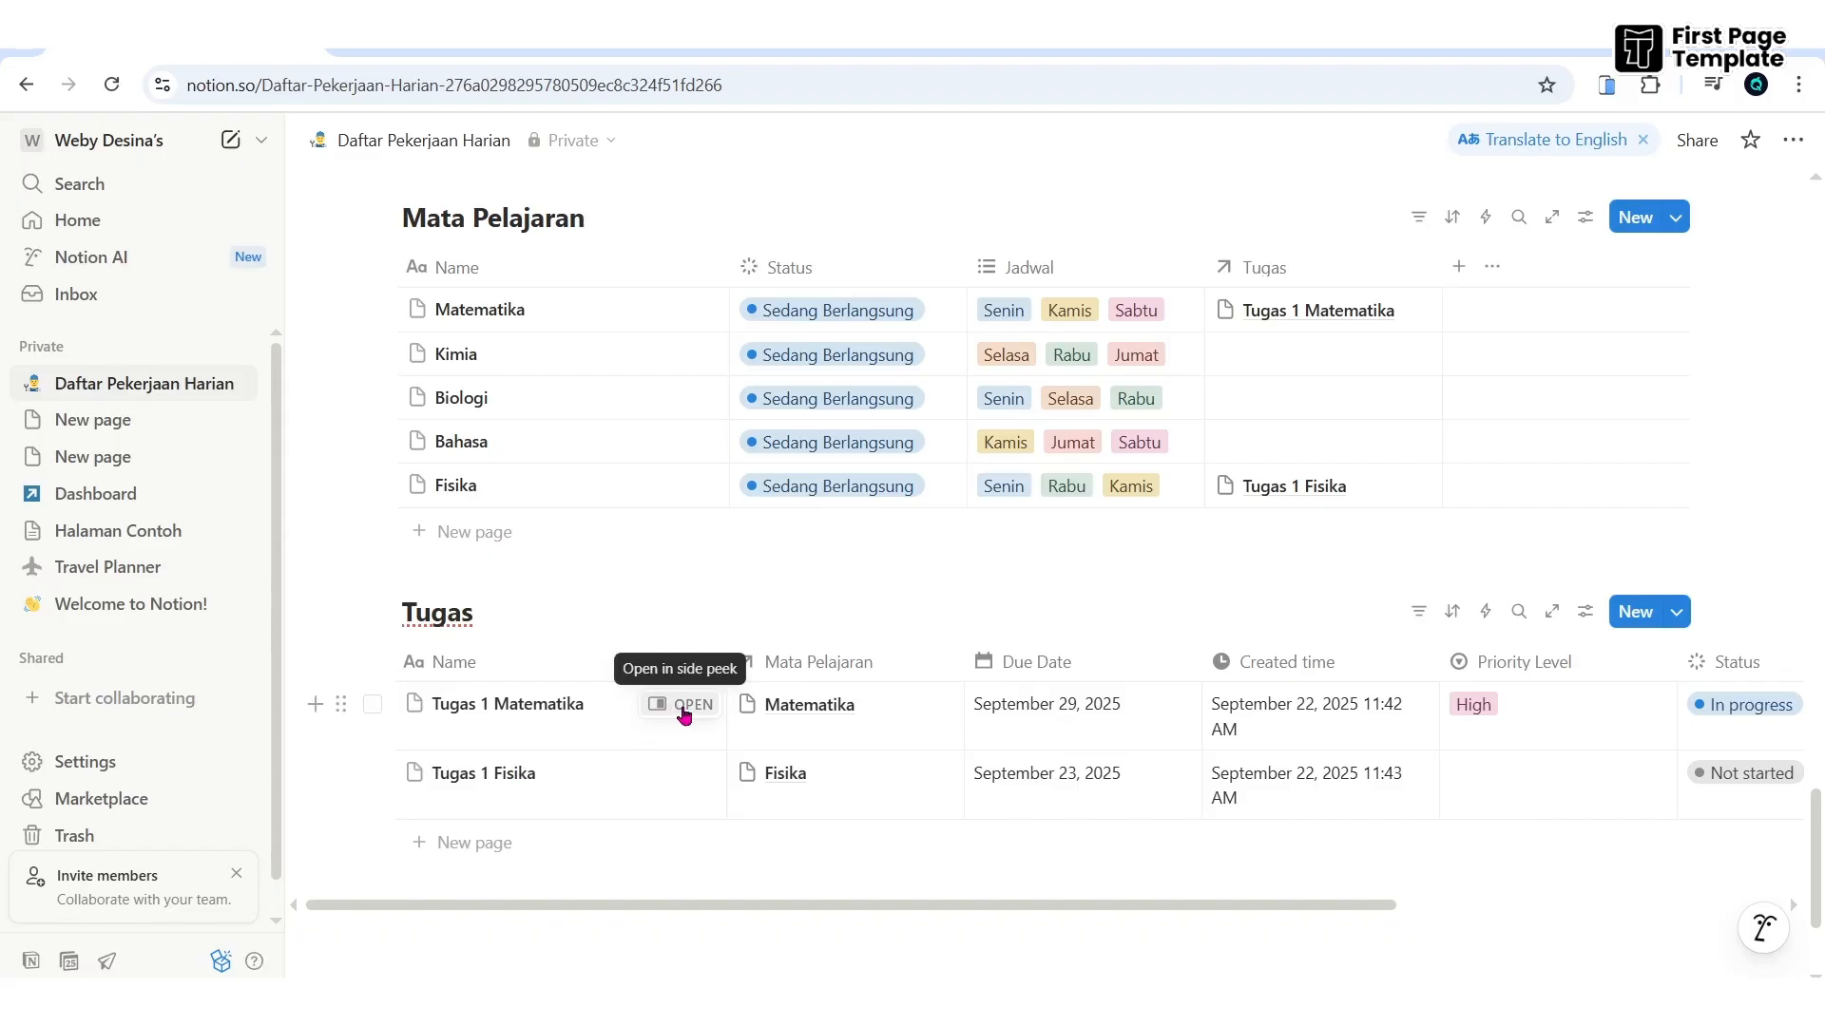
left_click(465, 844)
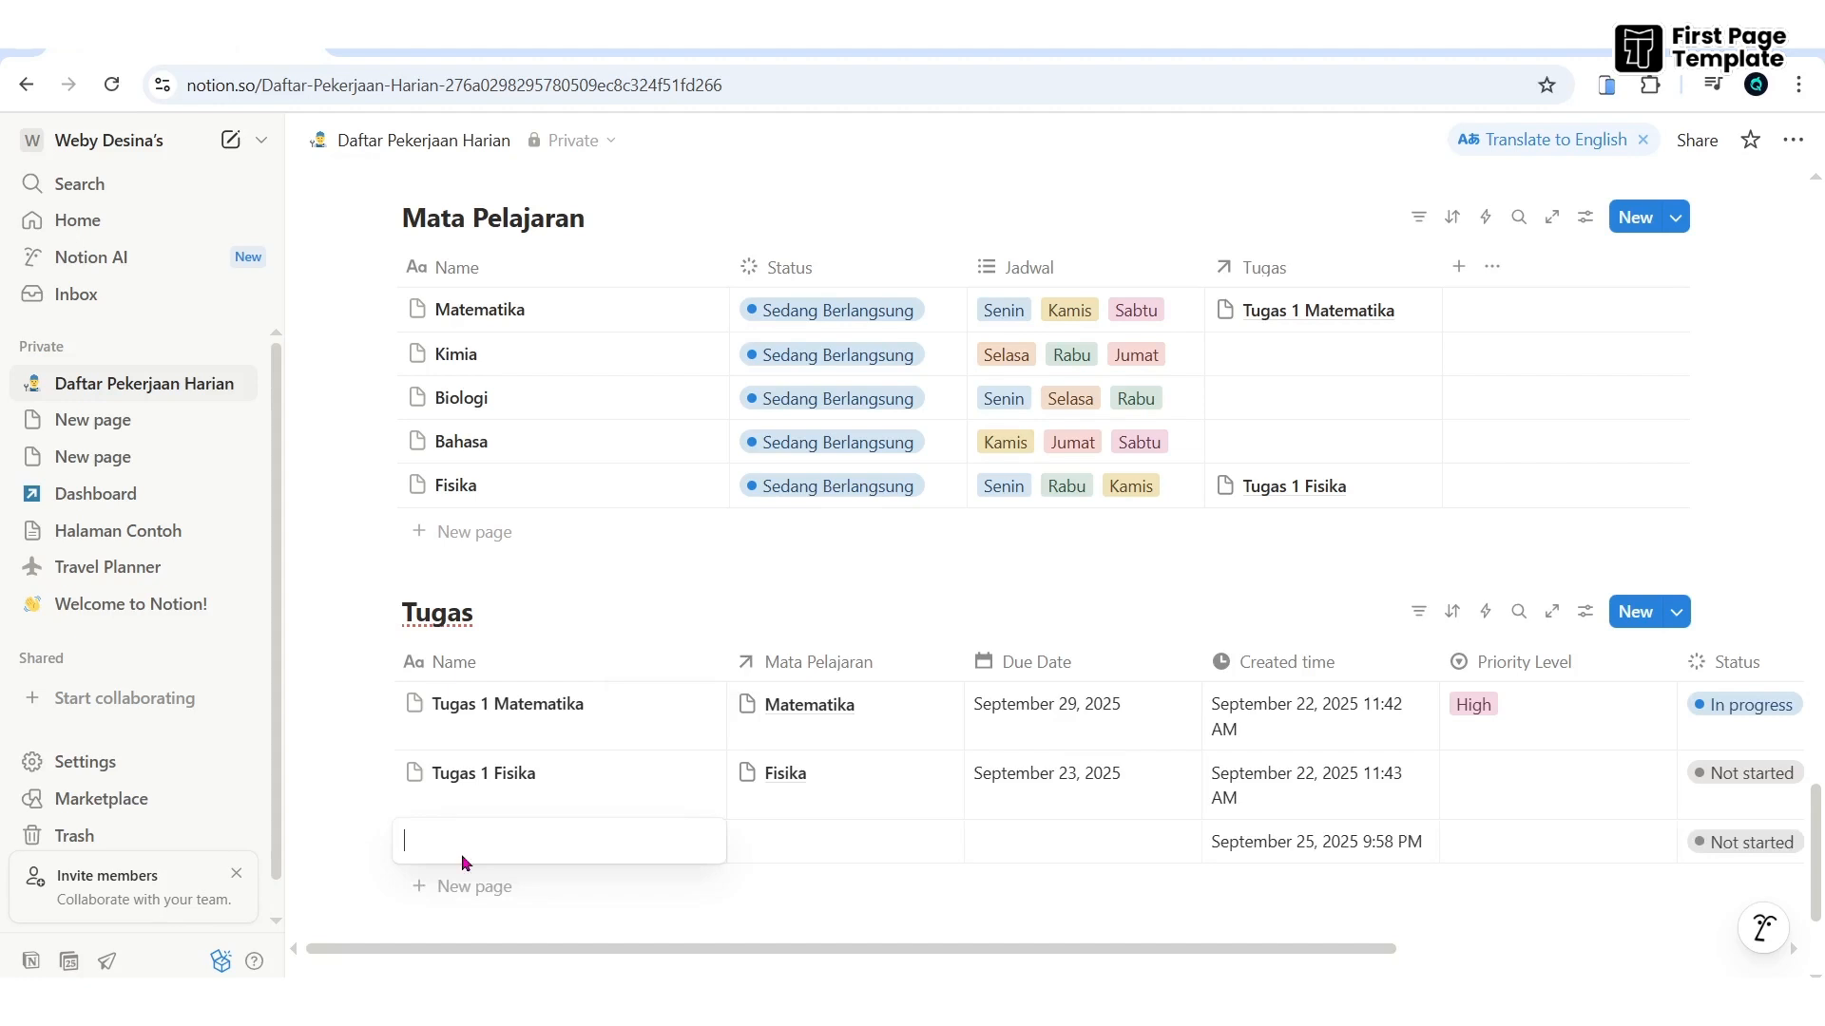
type("Halaman Baru")
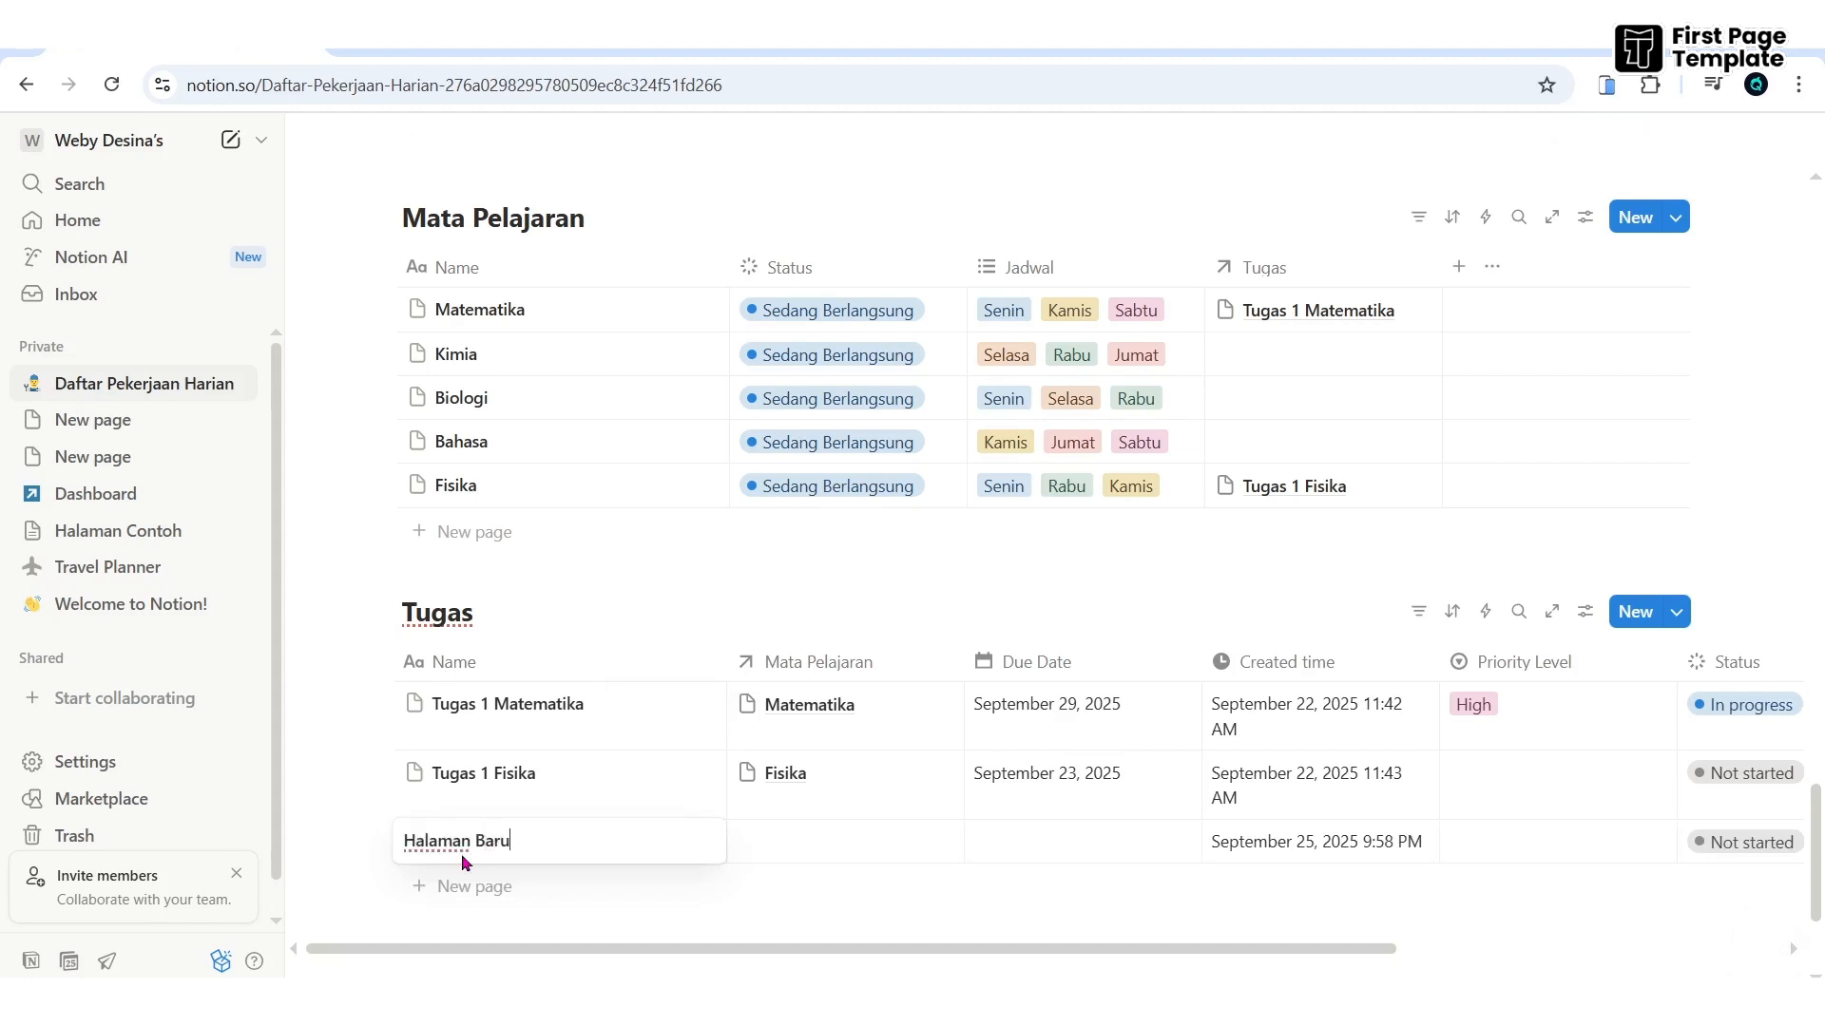
key("Return")
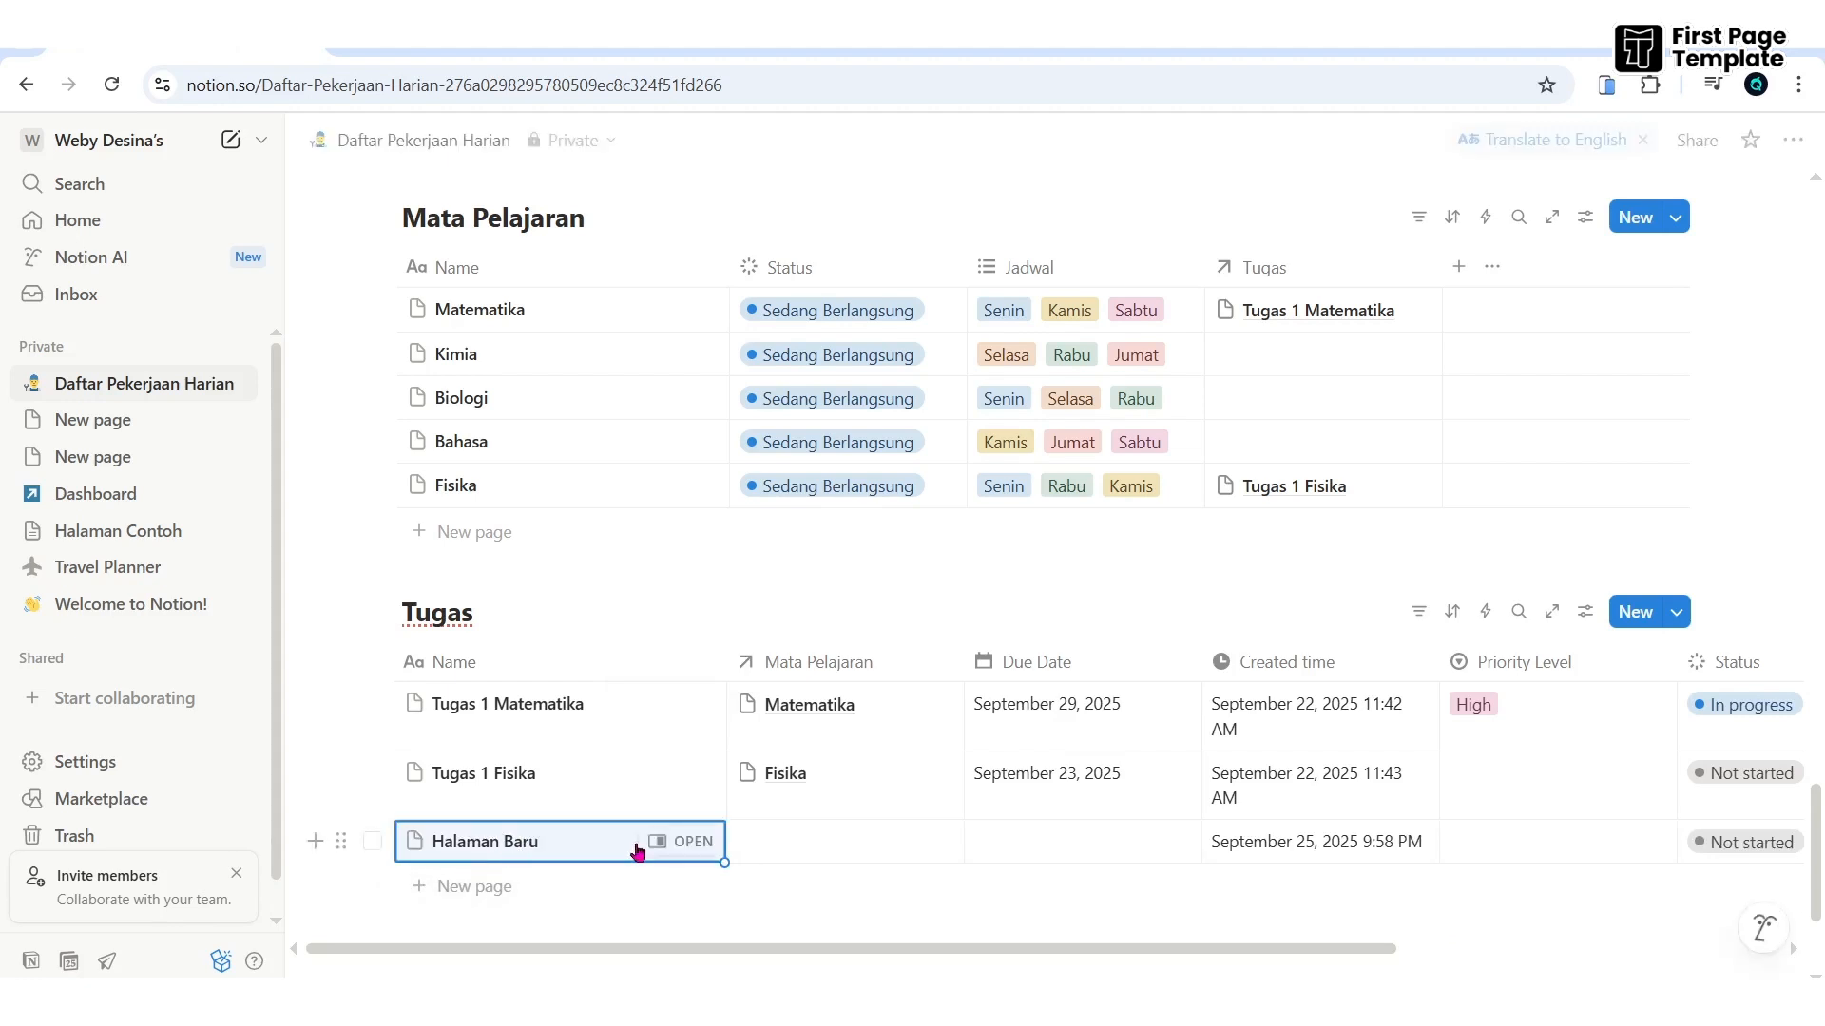
left_click(701, 845)
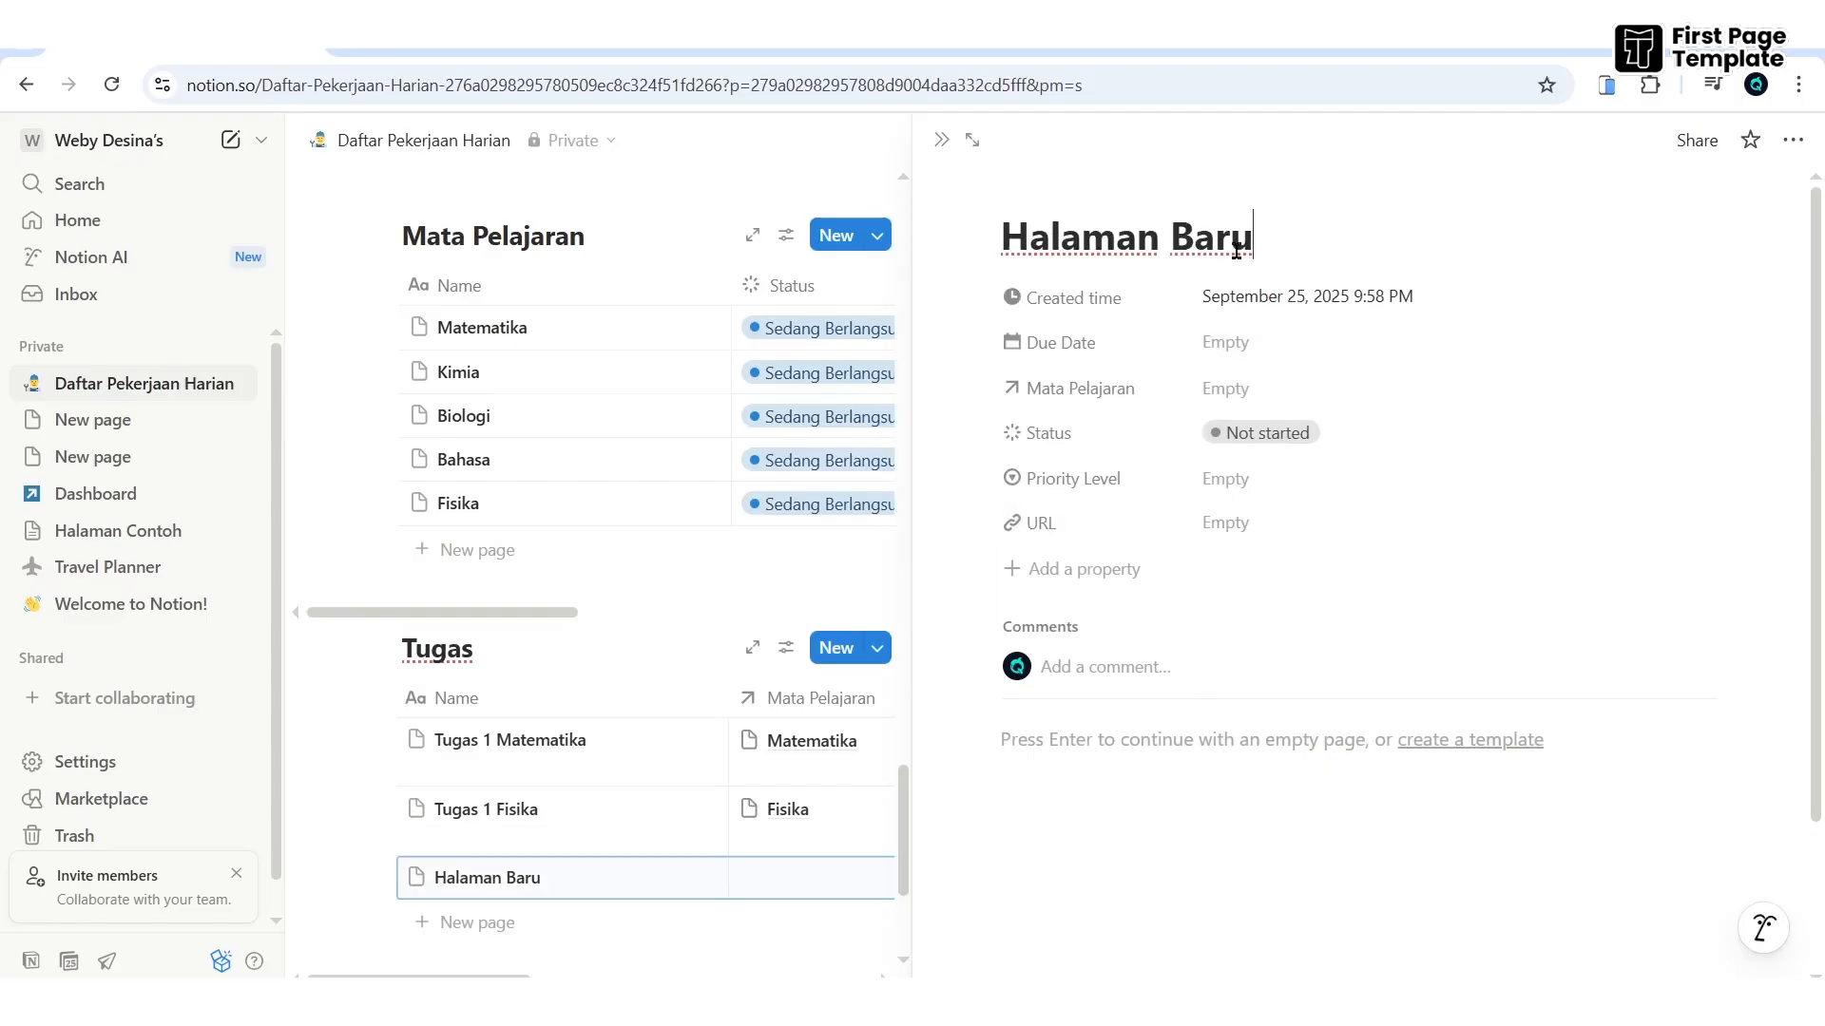
- Retitle the task 'Tugas Baru' and open its Due Date picker without setting a date
left_click_drag(1257, 242, 966, 238)
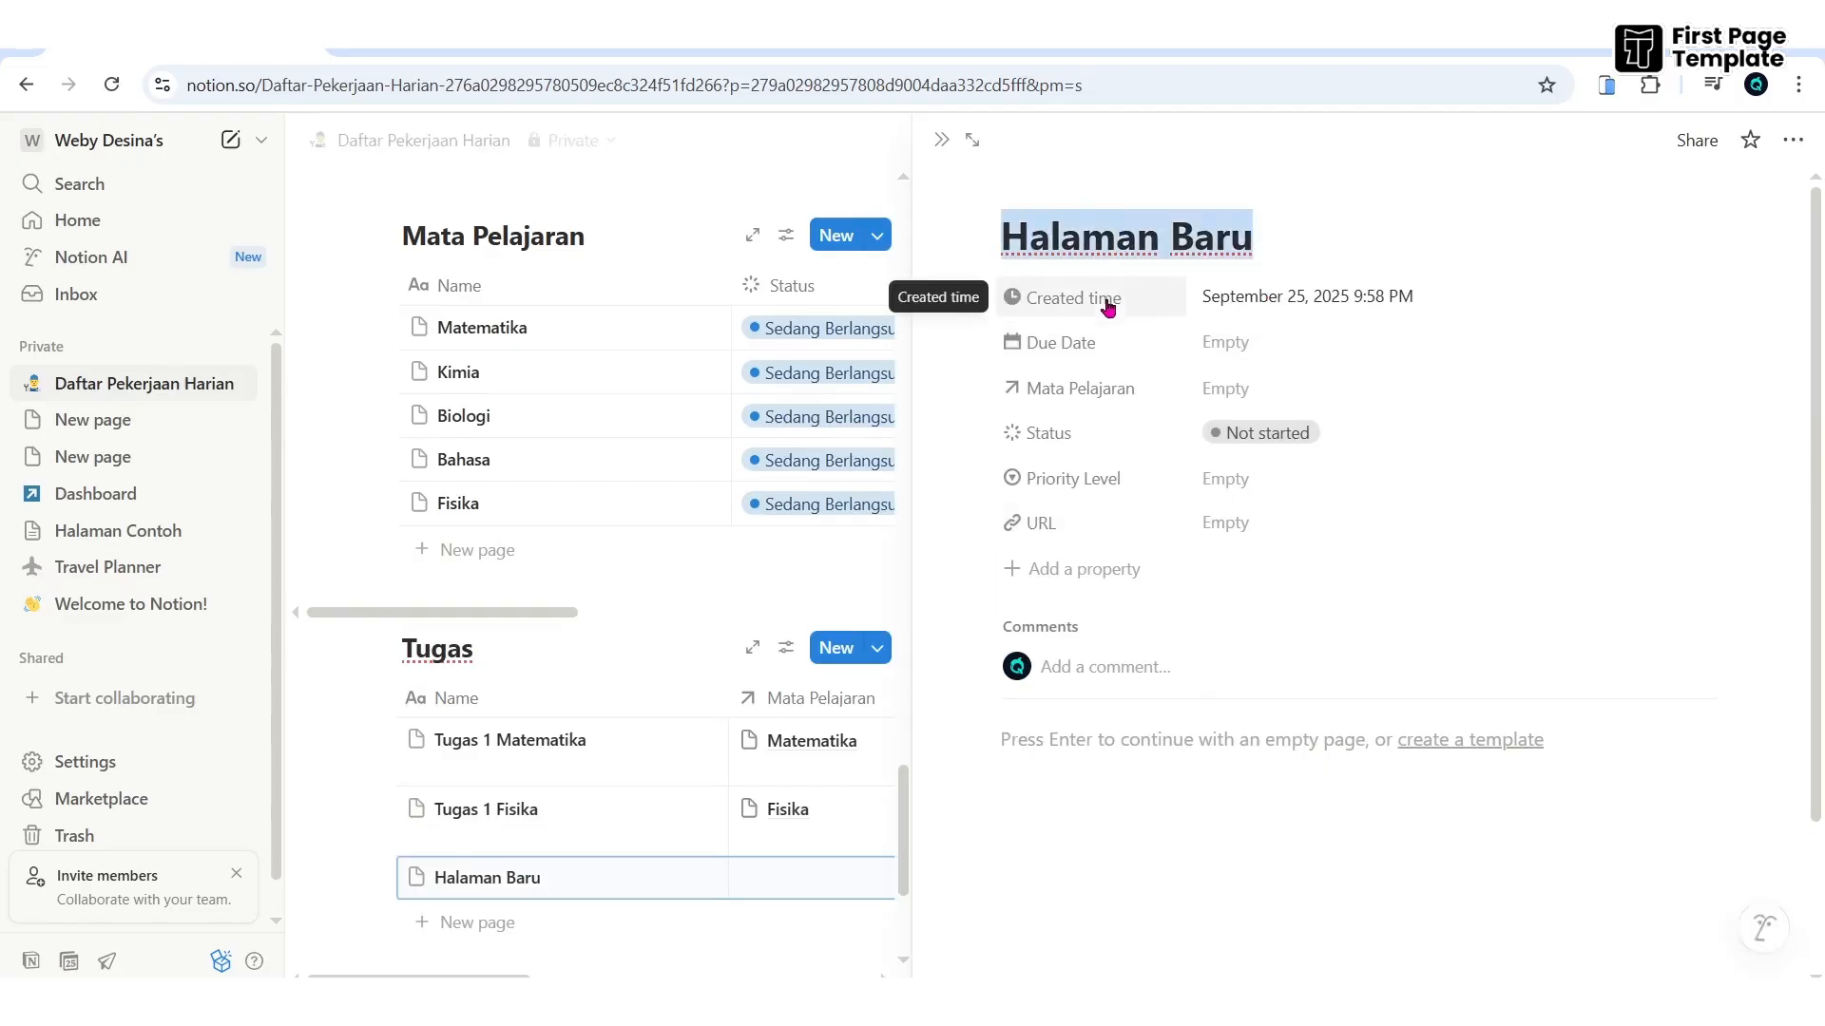
type("Tugas Bar")
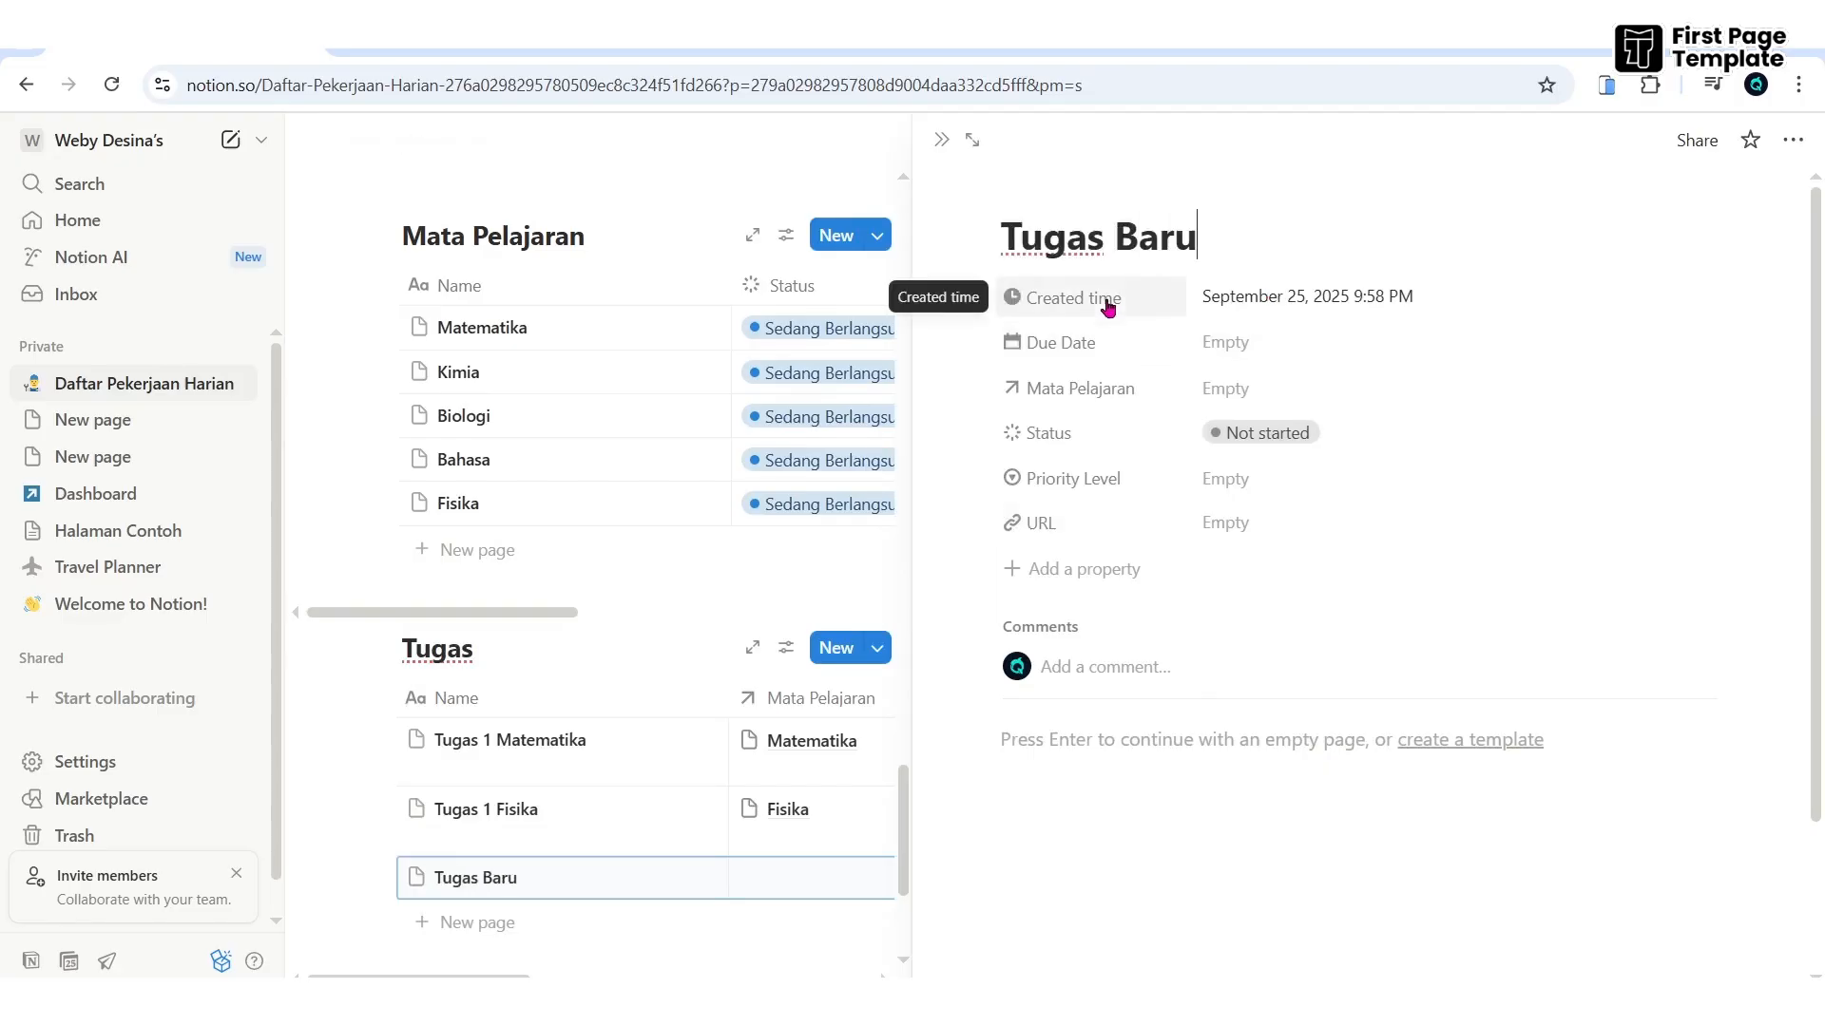
left_click(1245, 344)
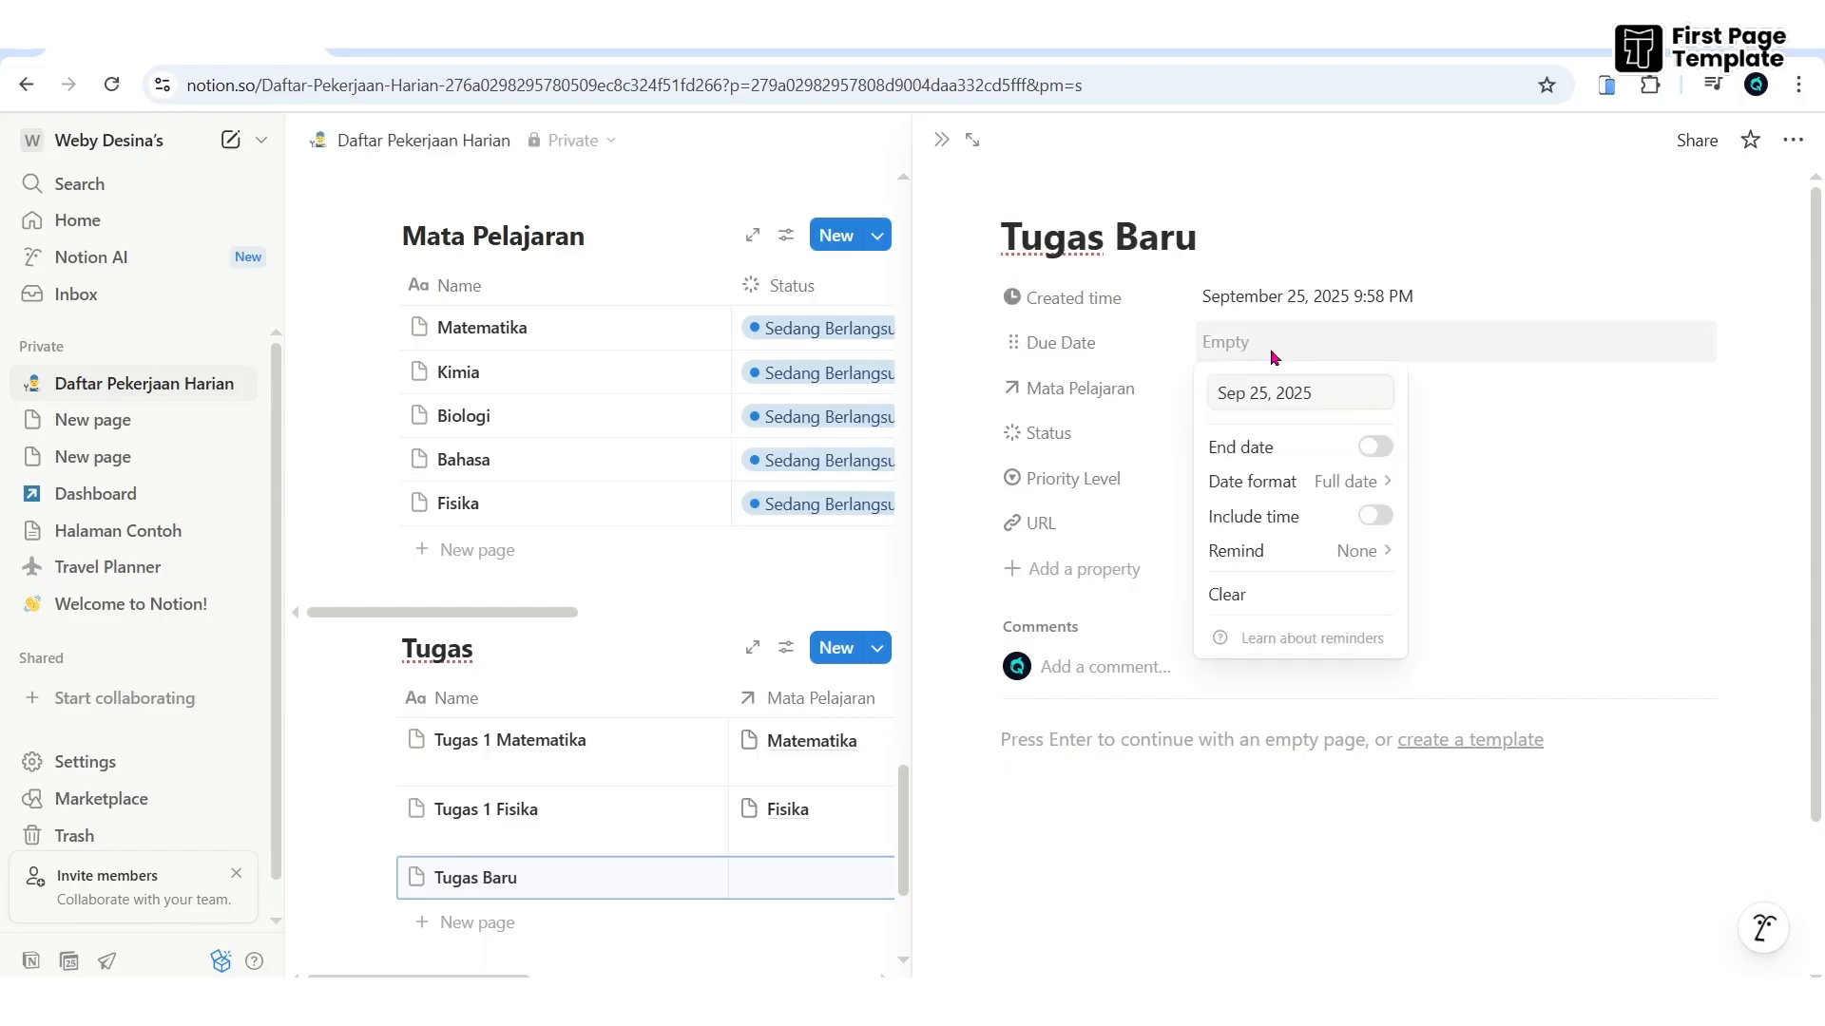
left_click(1490, 419)
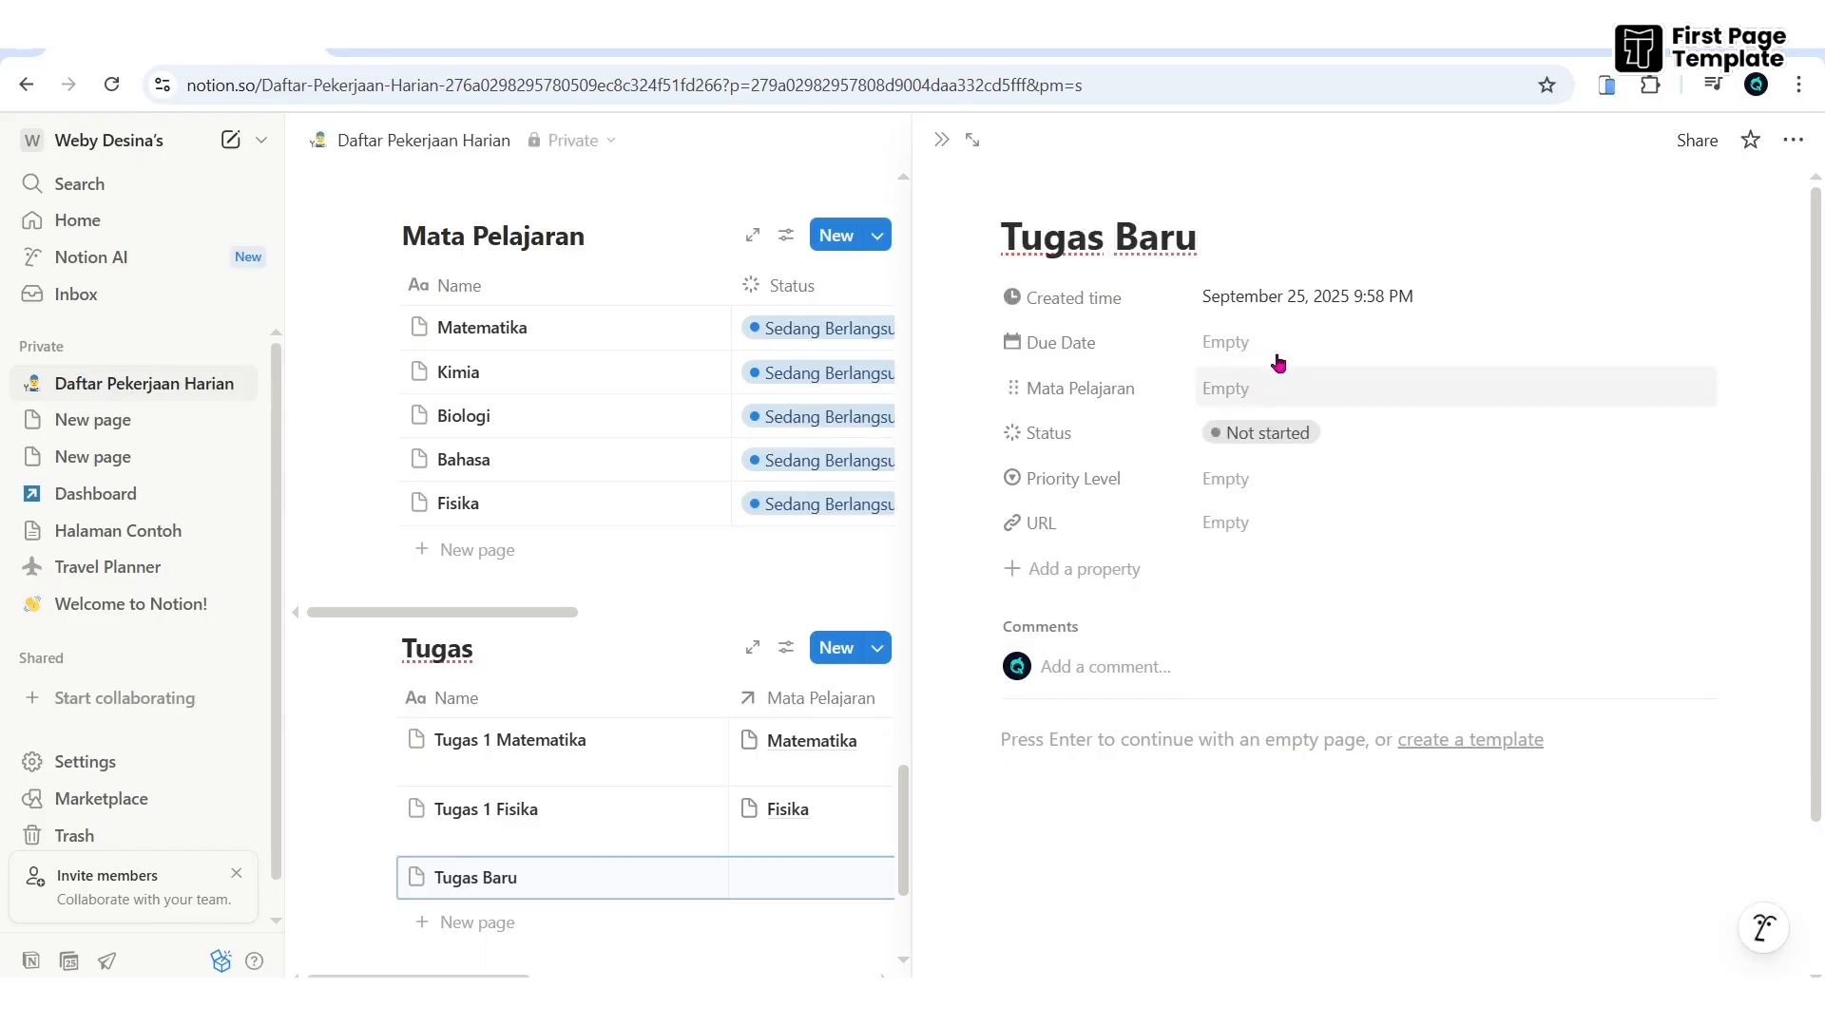
left_click(1212, 344)
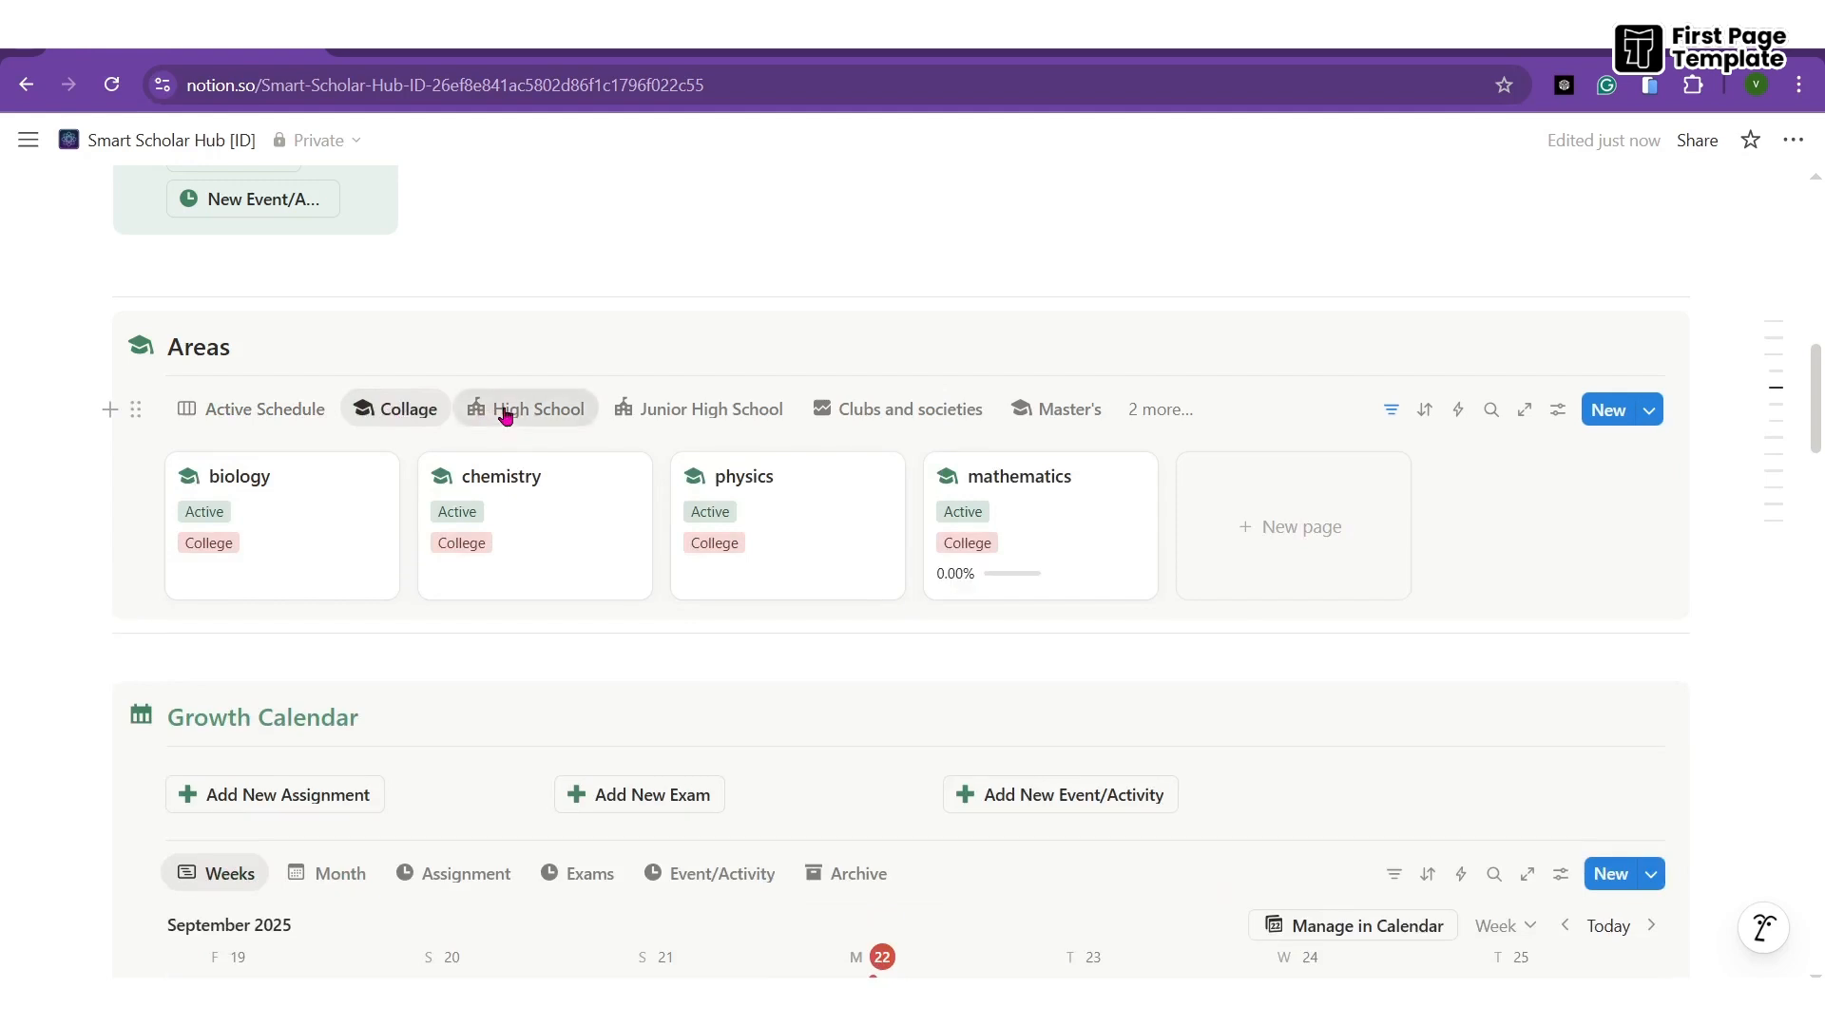
- View the Areas gallery as High School, Junior High School and Master's, then expand TOOLS RESEARCH
left_click(514, 409)
left_click(675, 410)
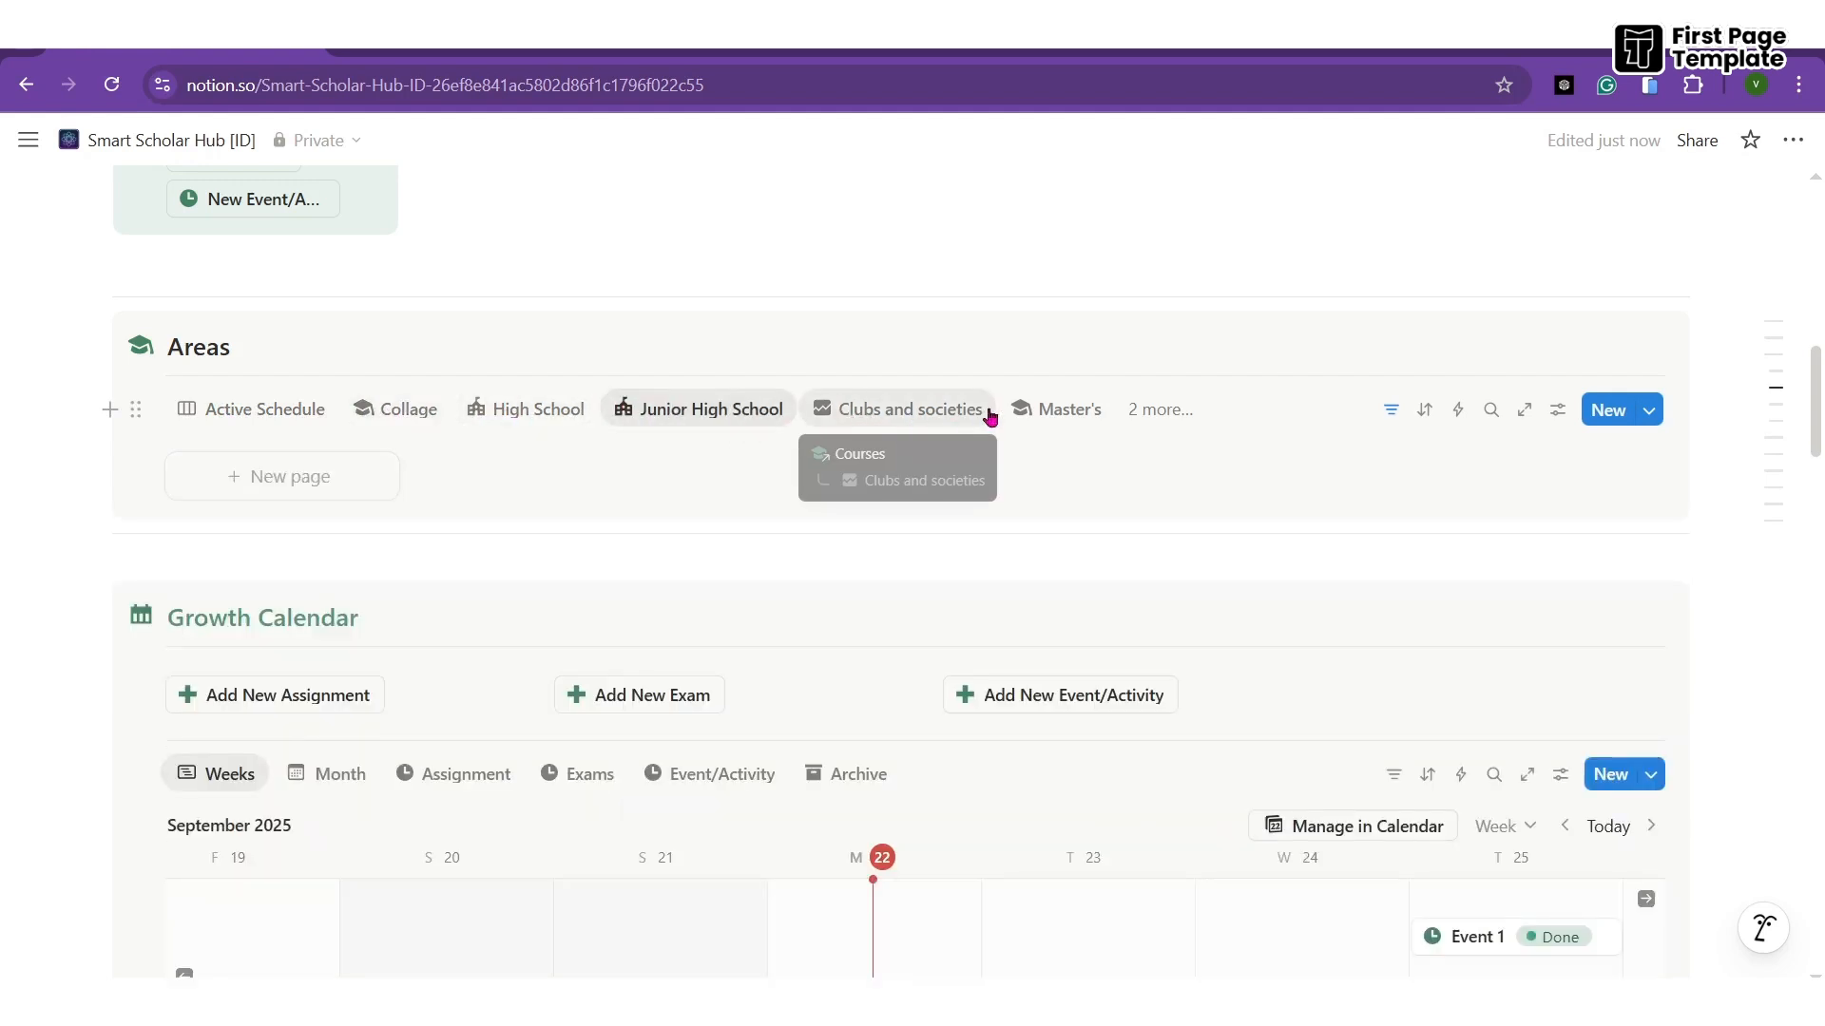
left_click(1064, 409)
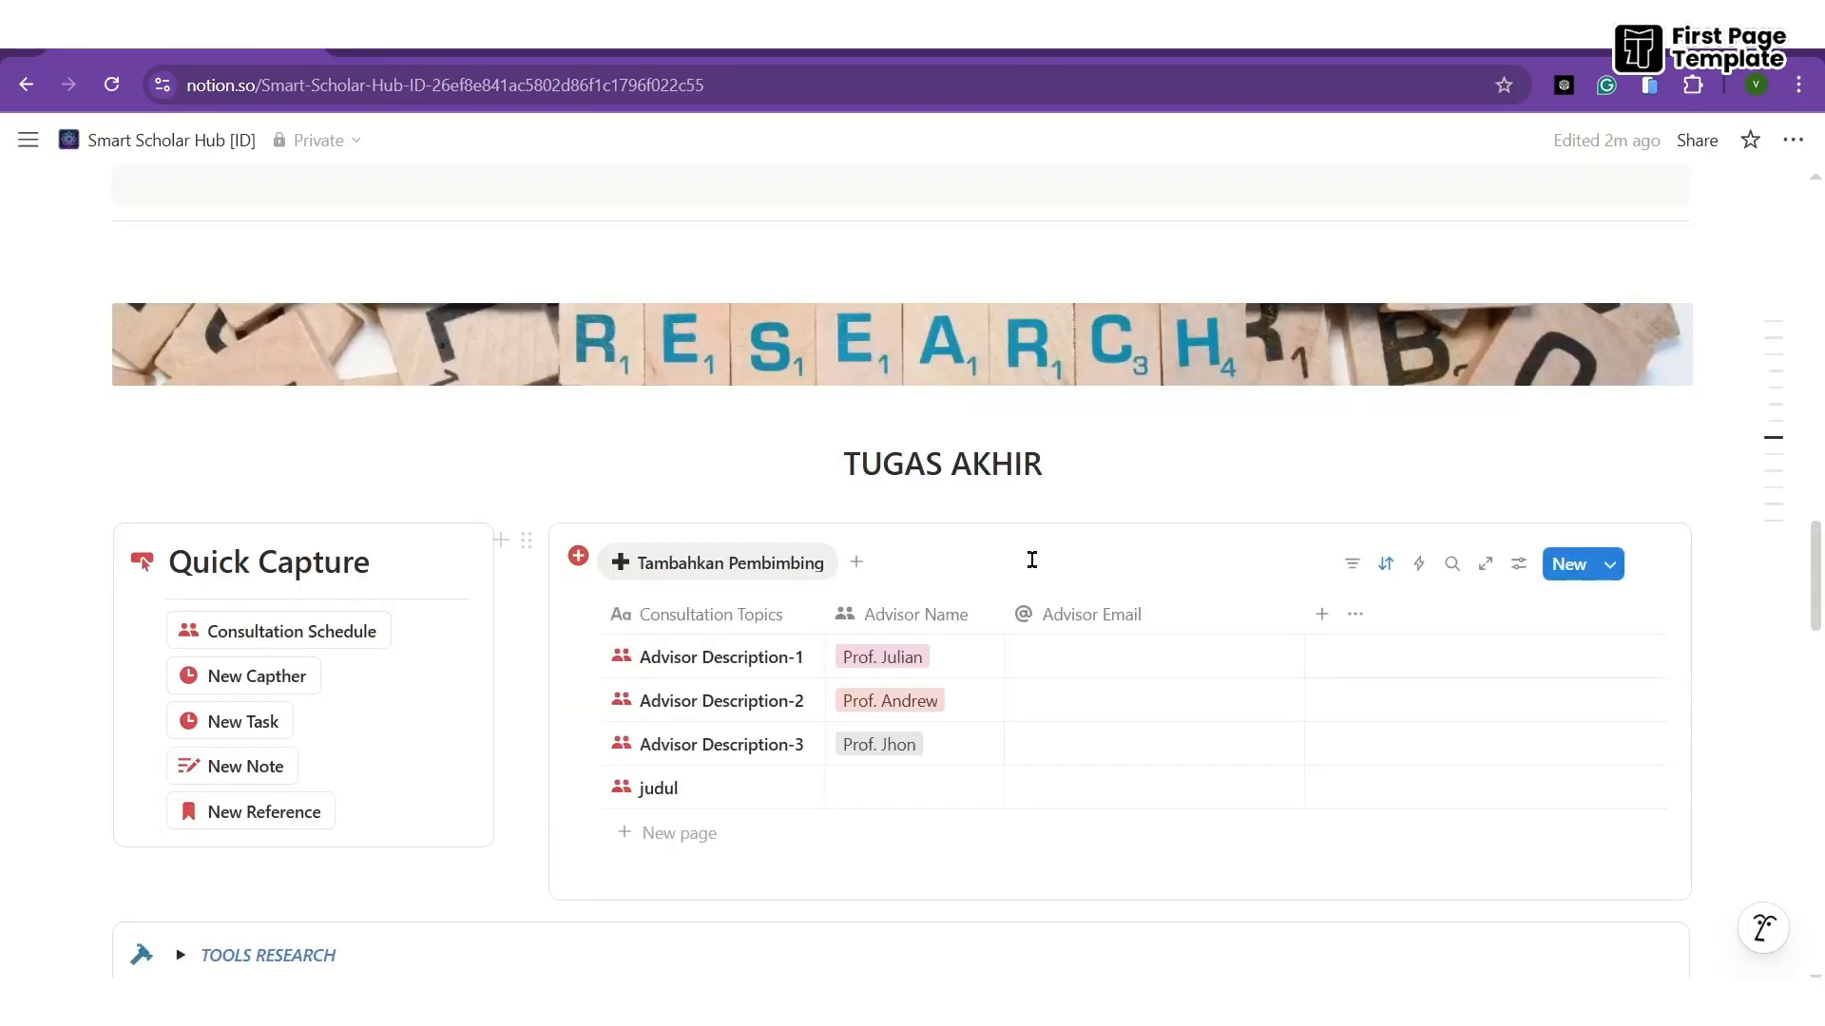
scroll(1032, 560, "down", 7)
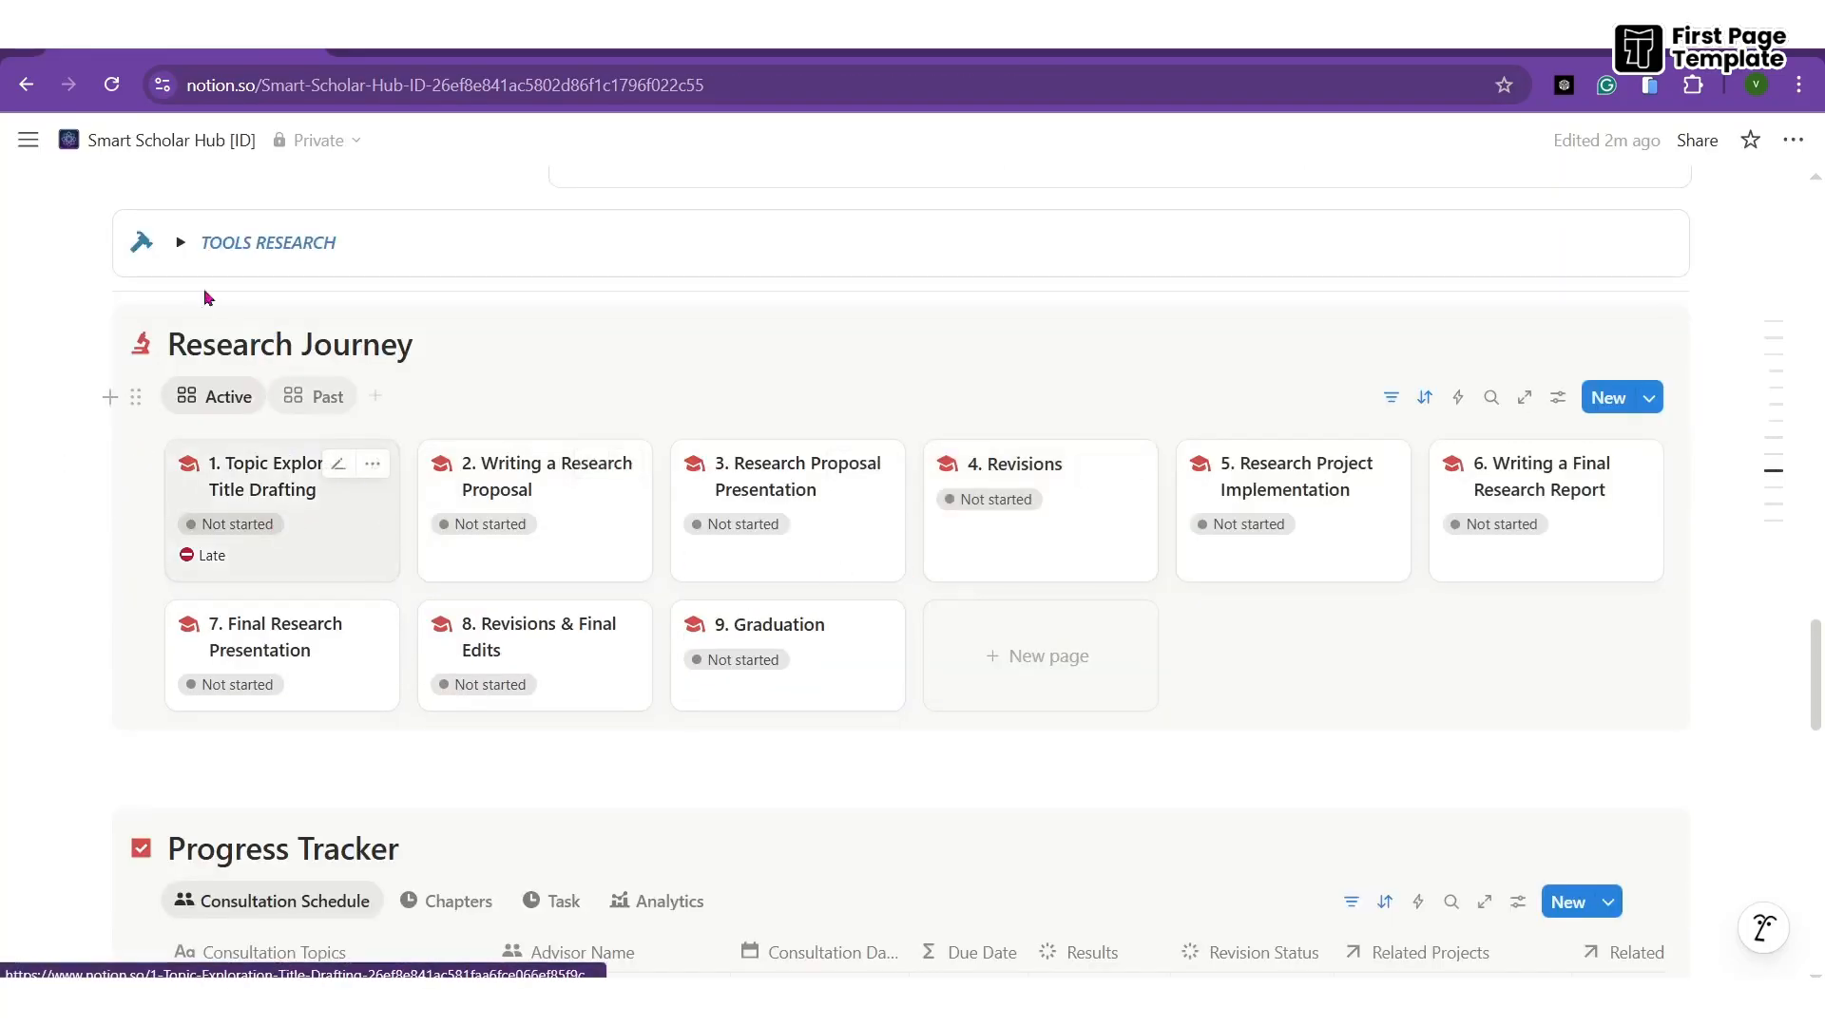
left_click(180, 243)
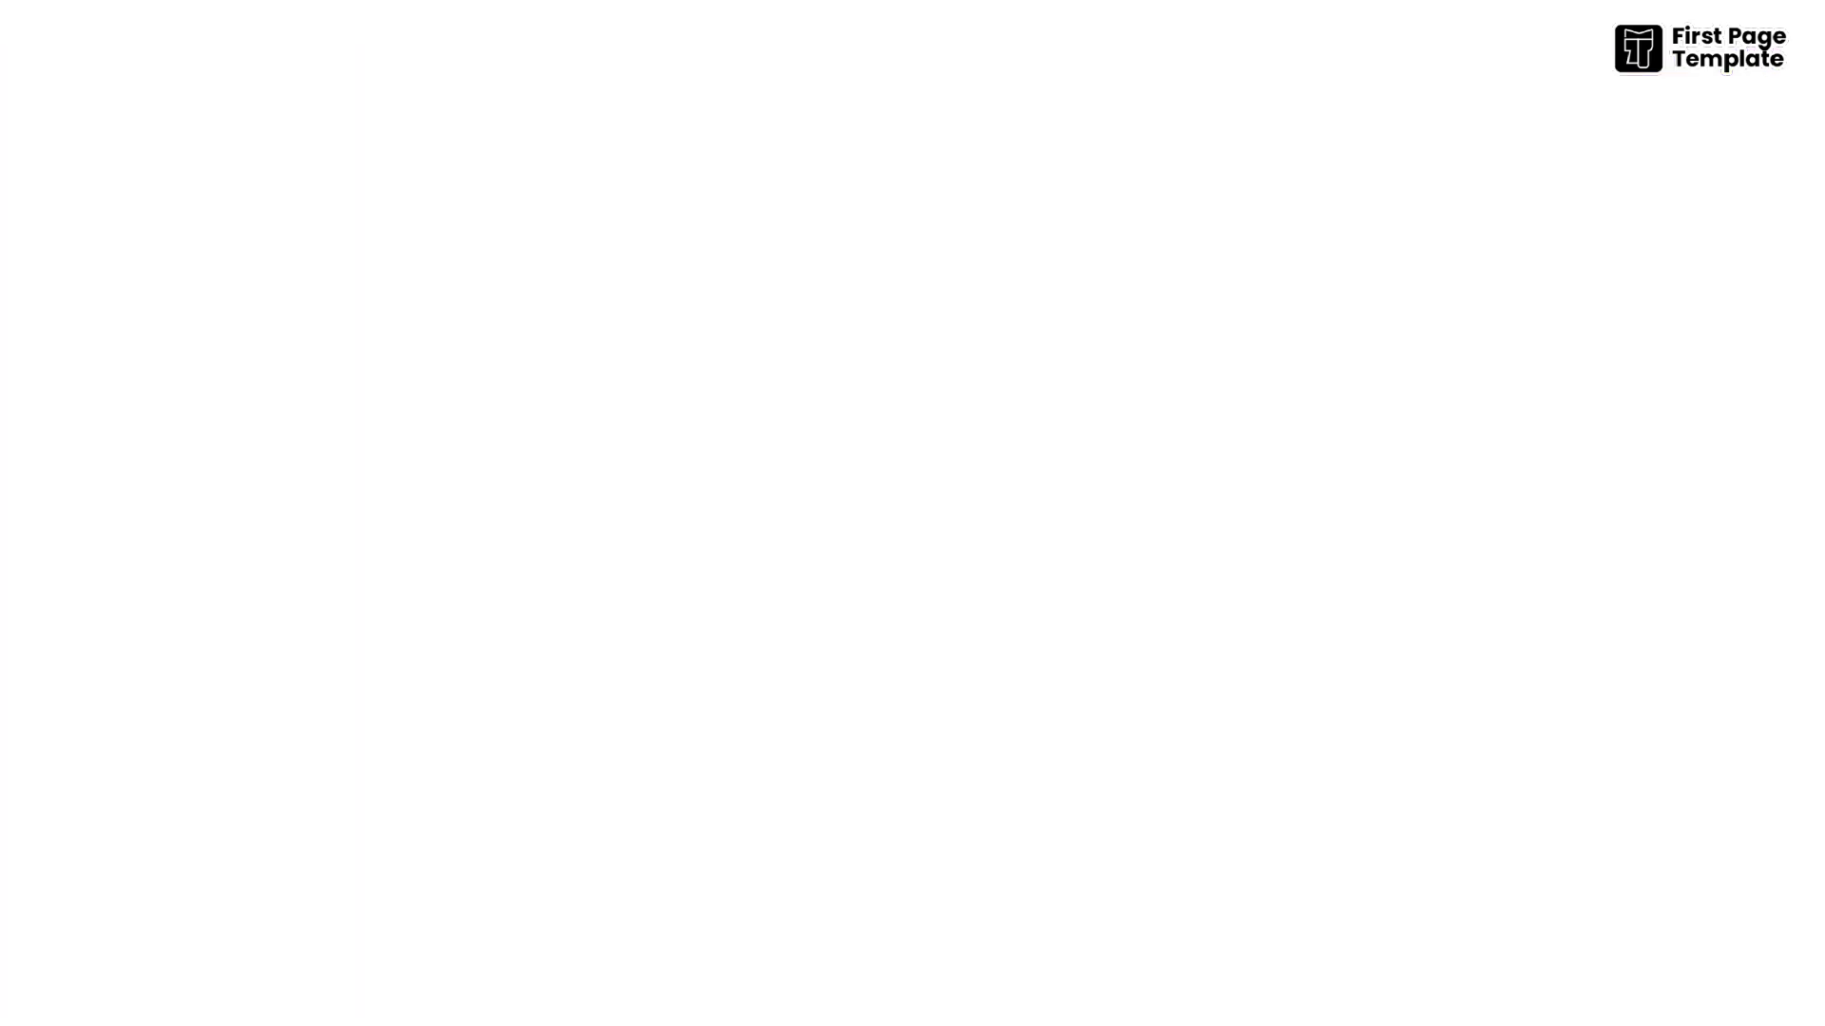